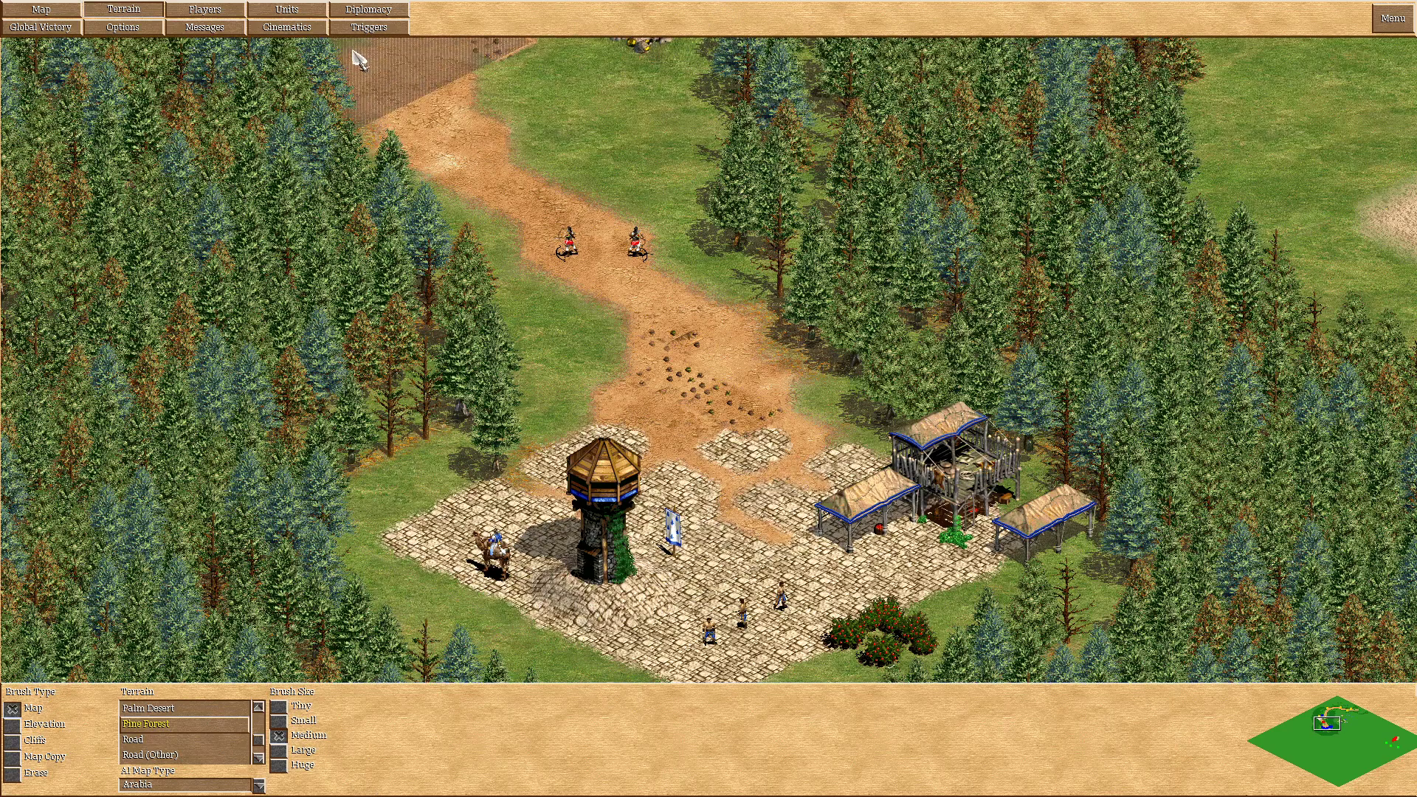
Review the Level 2 Tower trigger's kills condition and its name, HP and attack effects.
click(359, 25)
click(33, 82)
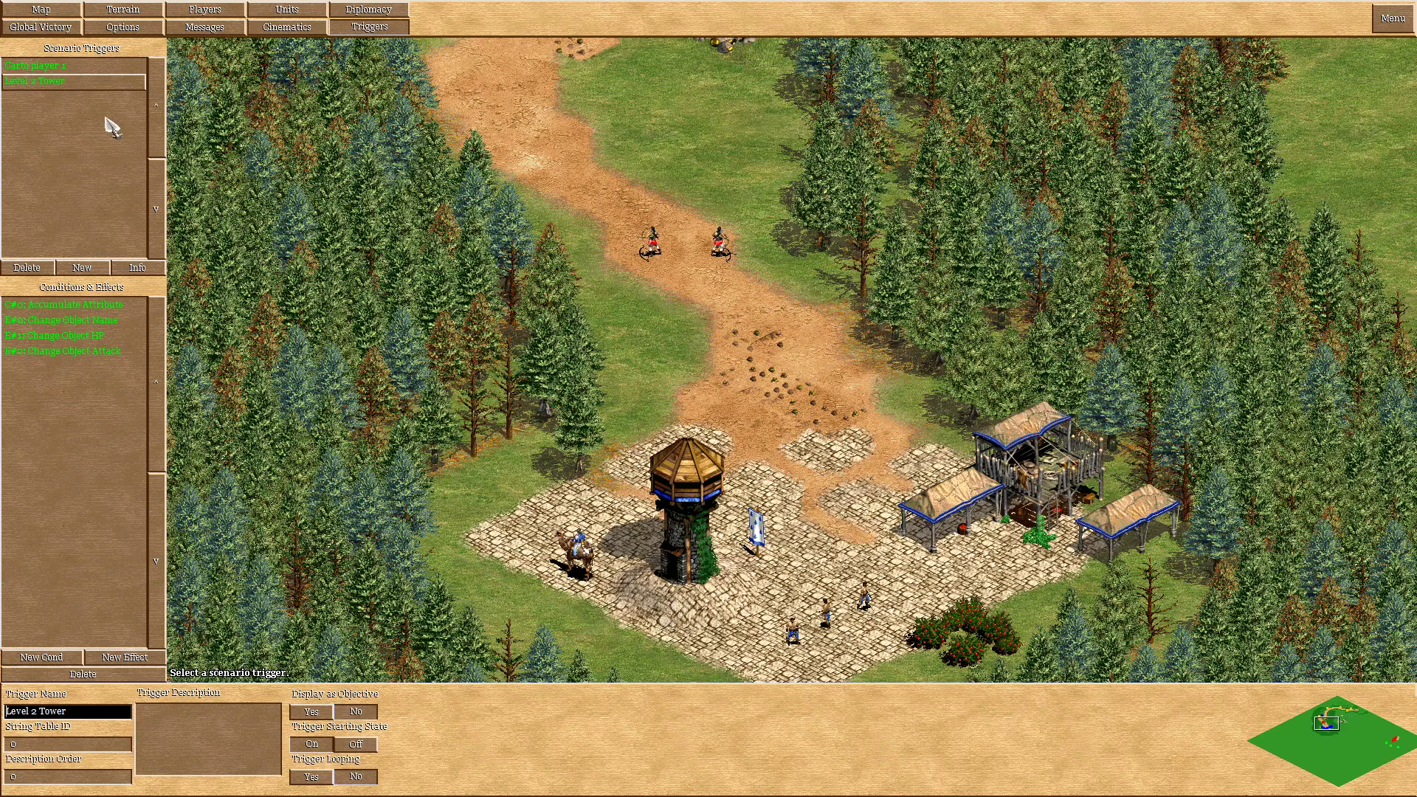
click(79, 308)
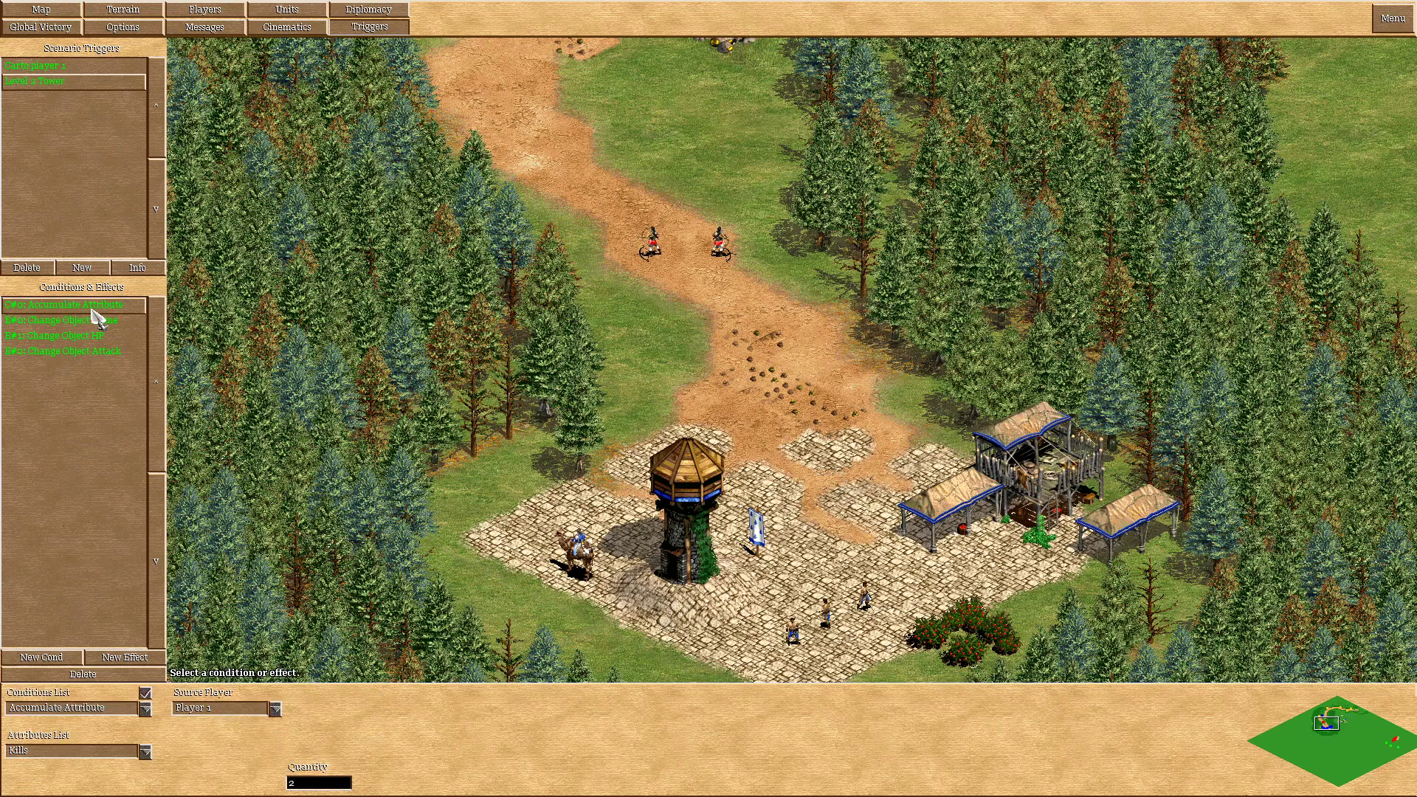
scroll(94, 318, down, 3)
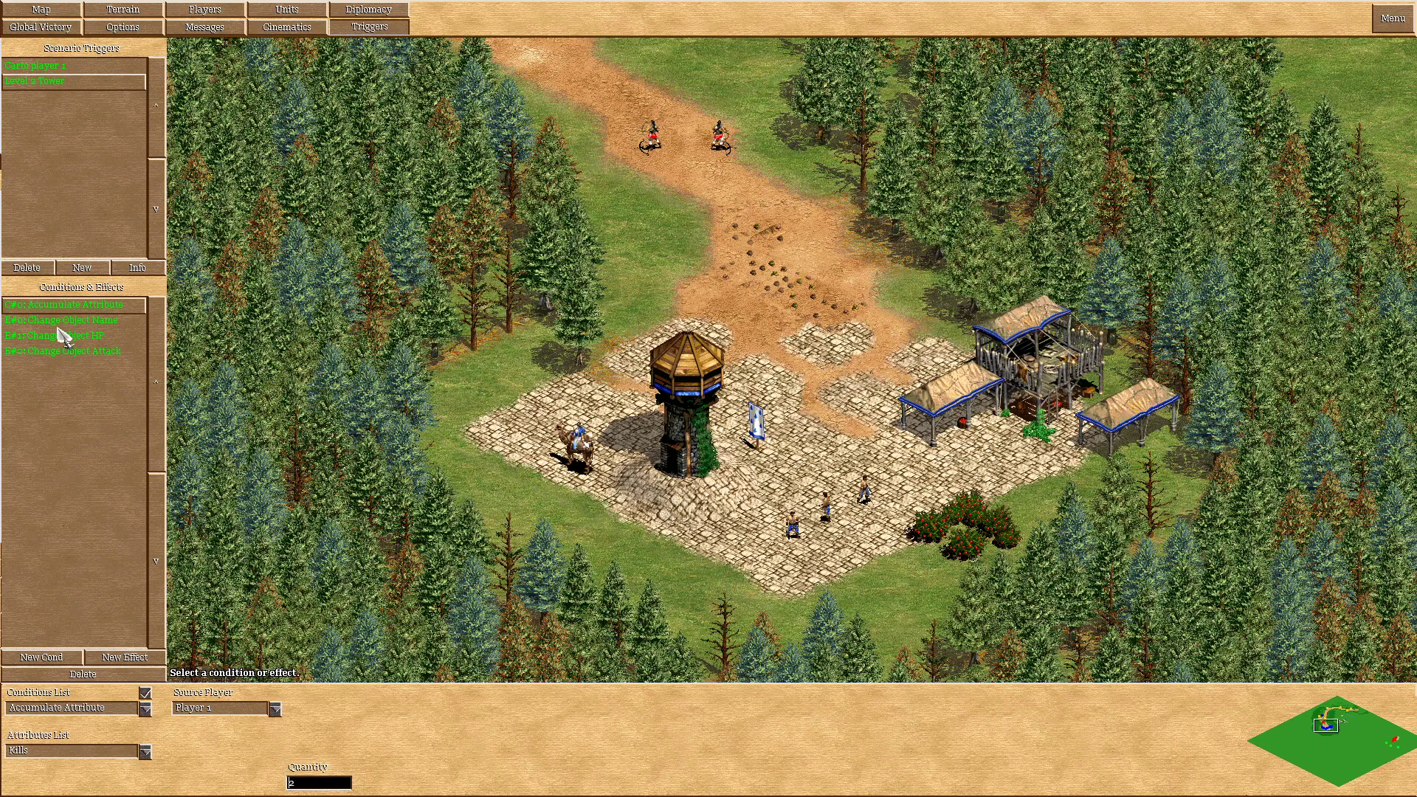
click(103, 321)
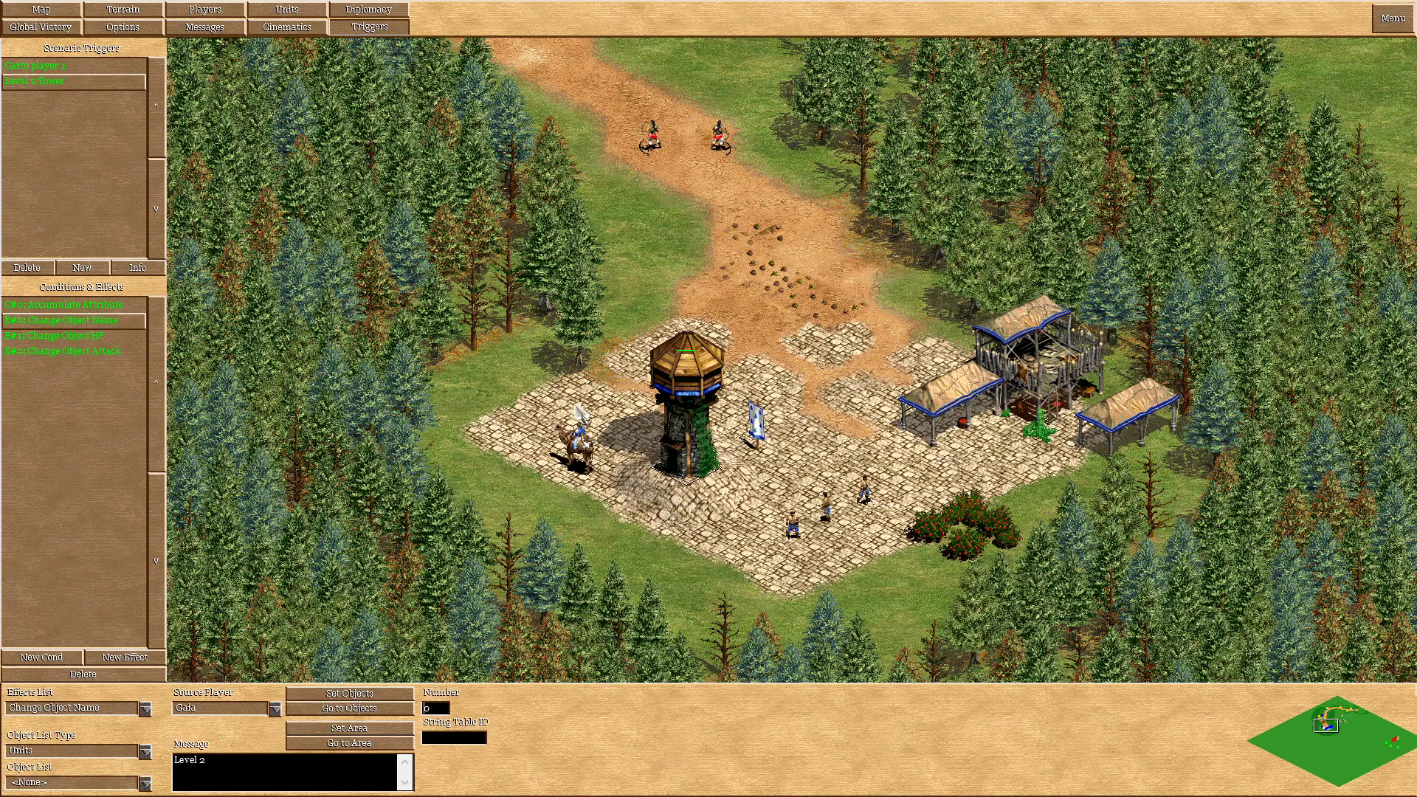
click(73, 341)
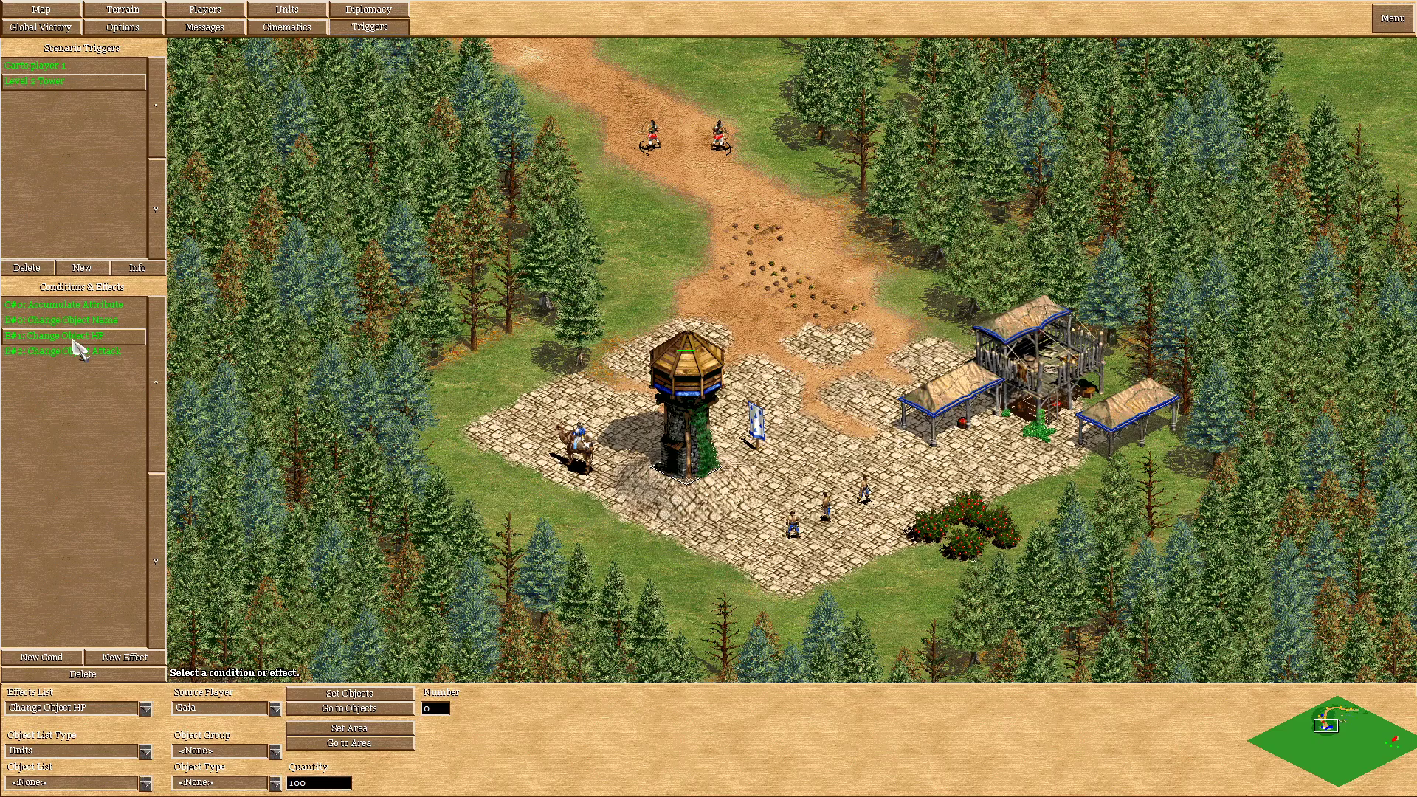
click(103, 352)
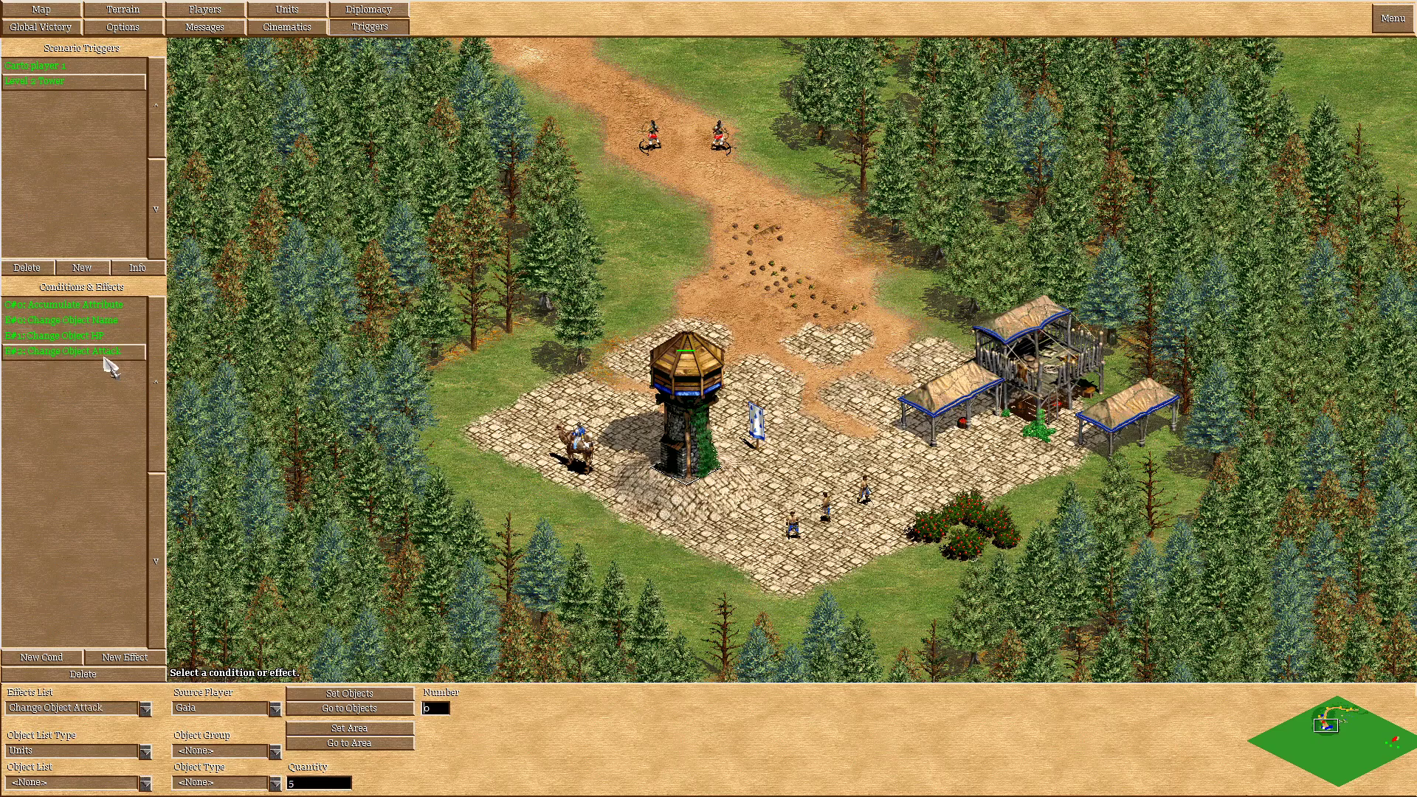
Review the Carto player 1 trigger's food stockpile condition and its Research Technology and Send Chat effects.
click(55, 66)
key(Right)
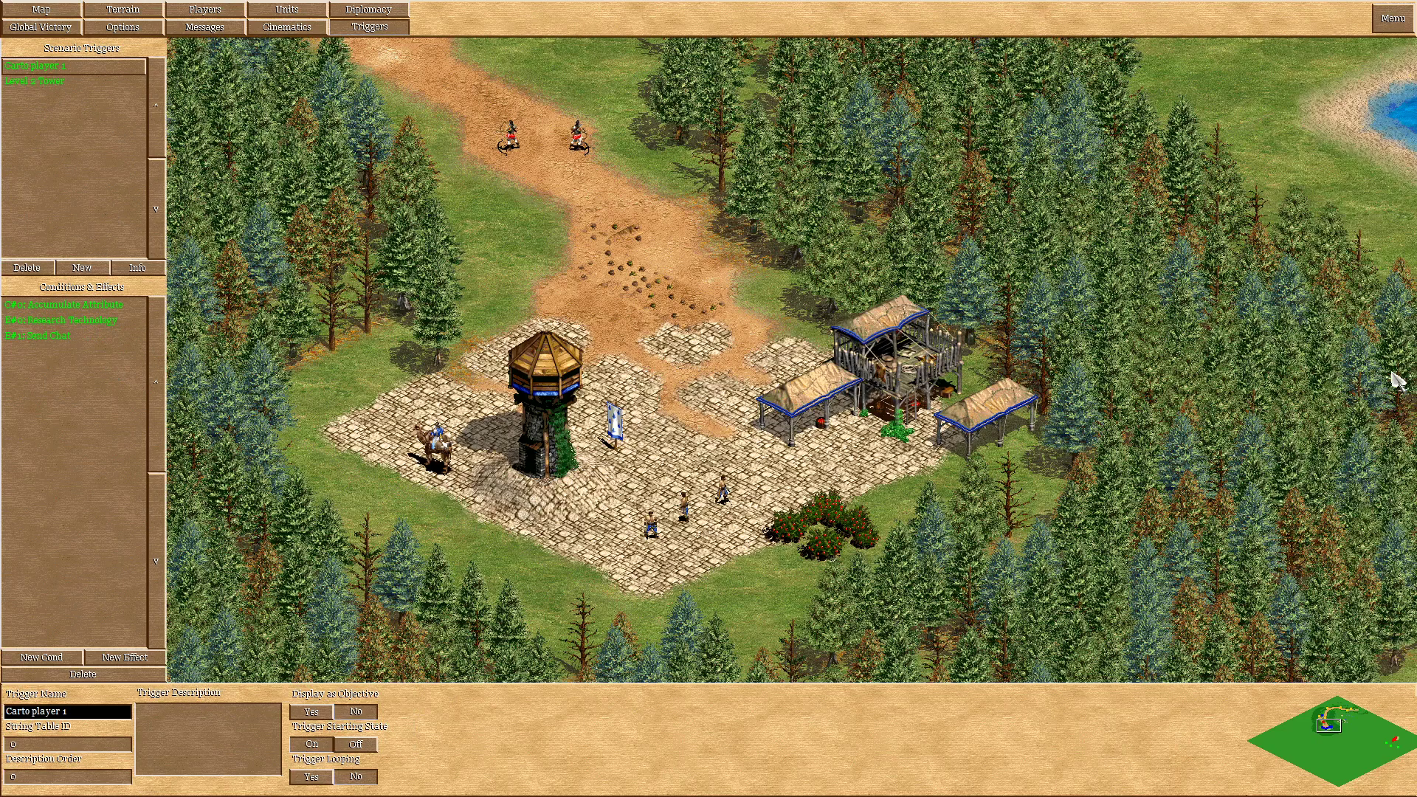
click(70, 305)
key(Down)
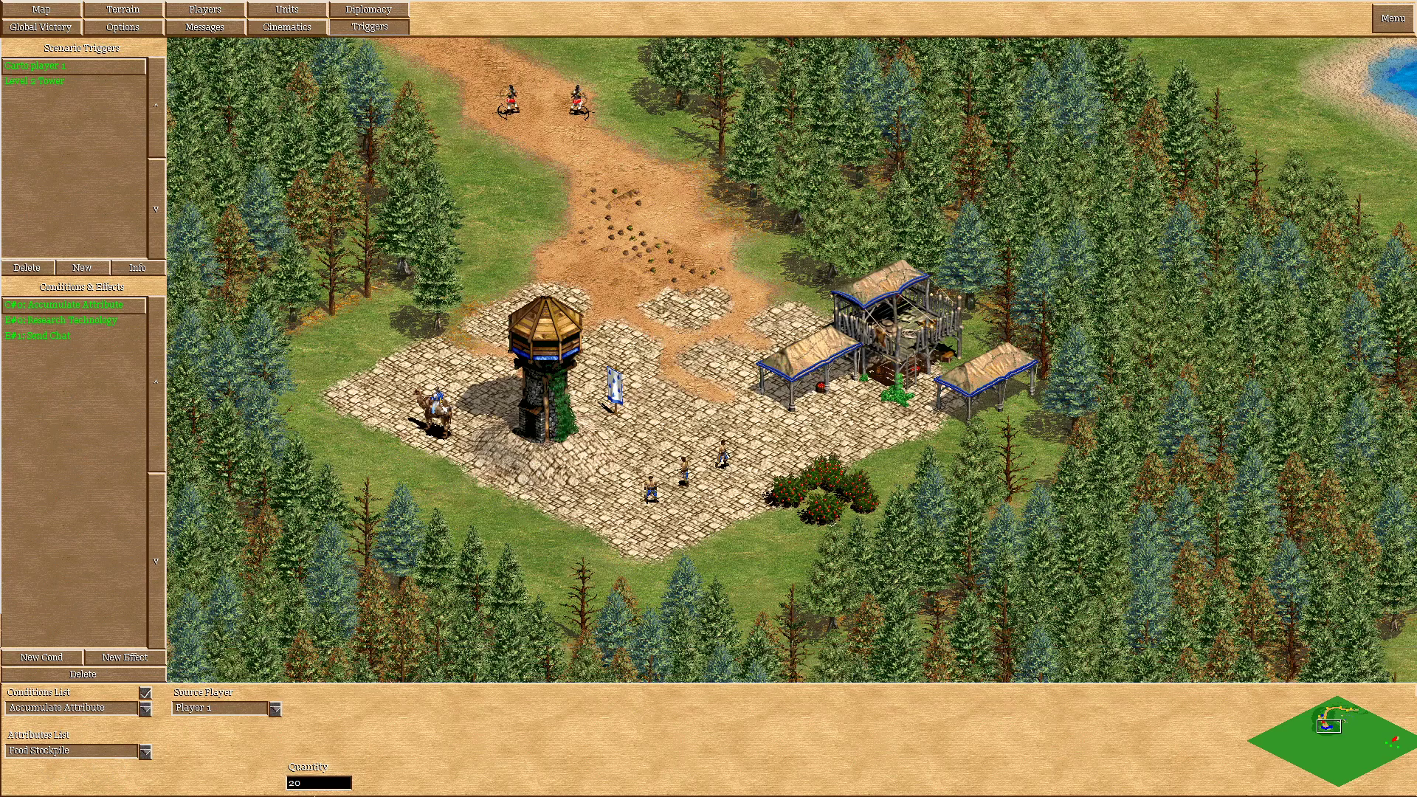
key(Down)
key(Down)
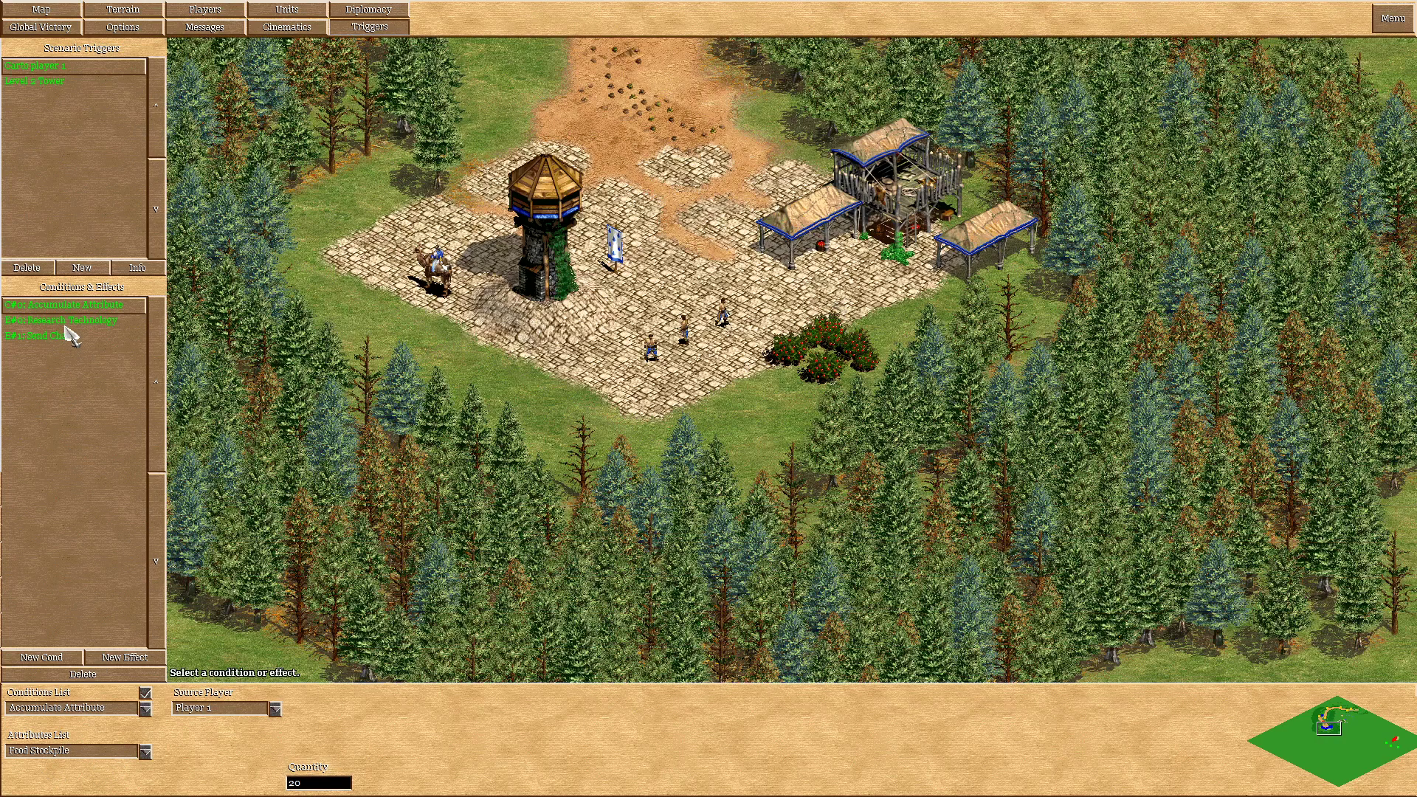
click(65, 326)
click(53, 340)
mouse_move(849, 12)
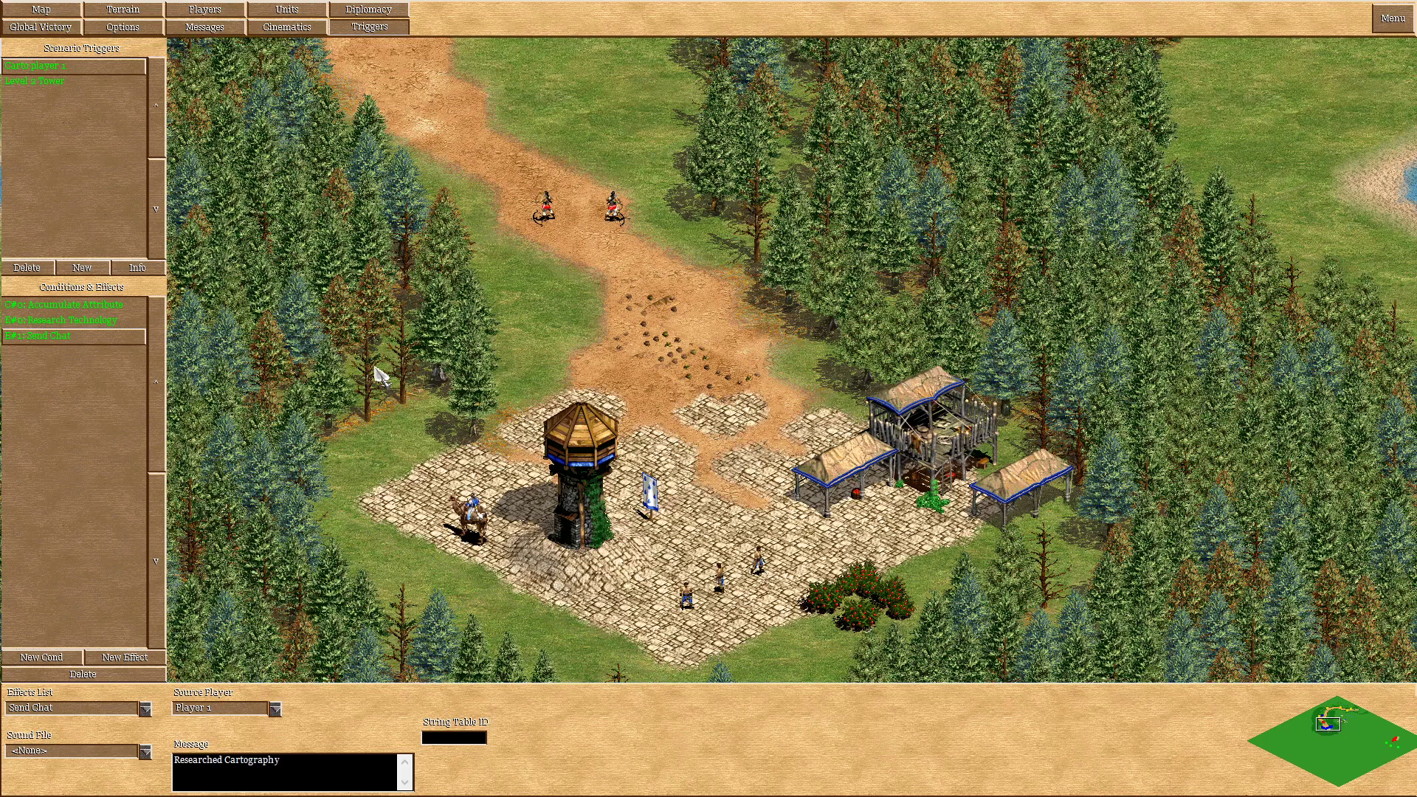
Create a new trigger with an Objects in Area condition for Player 1 and a quantity of 1.
click(82, 267)
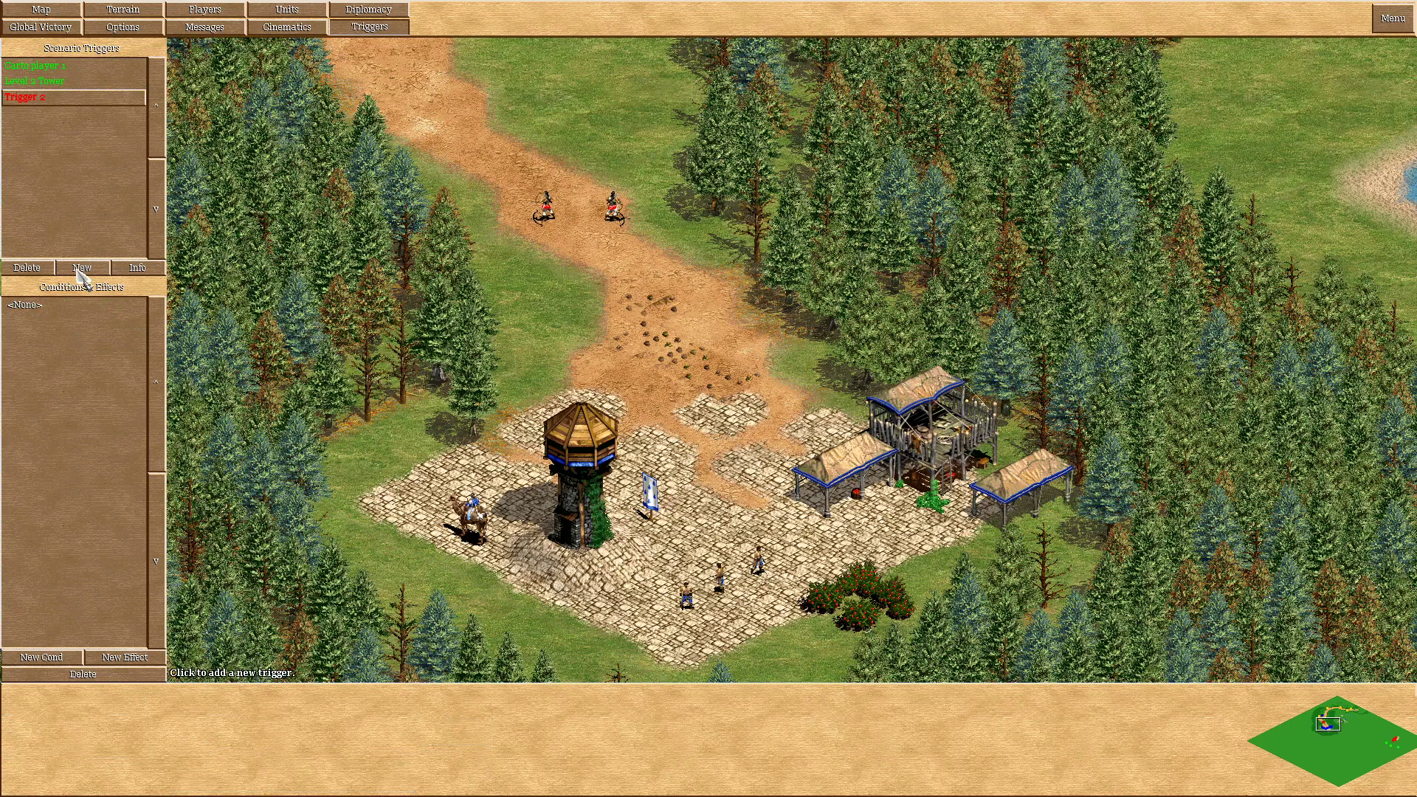
click(57, 651)
click(145, 708)
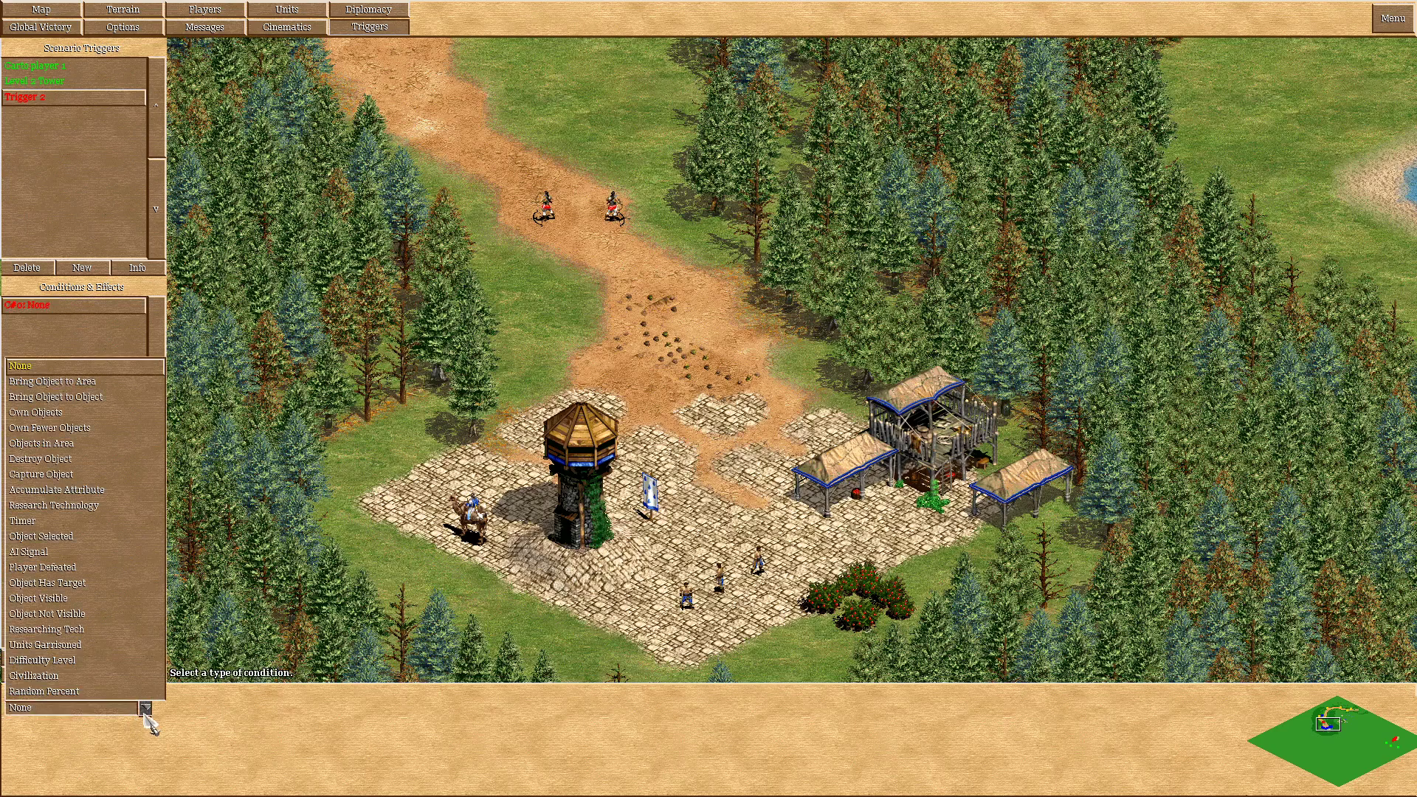
click(85, 444)
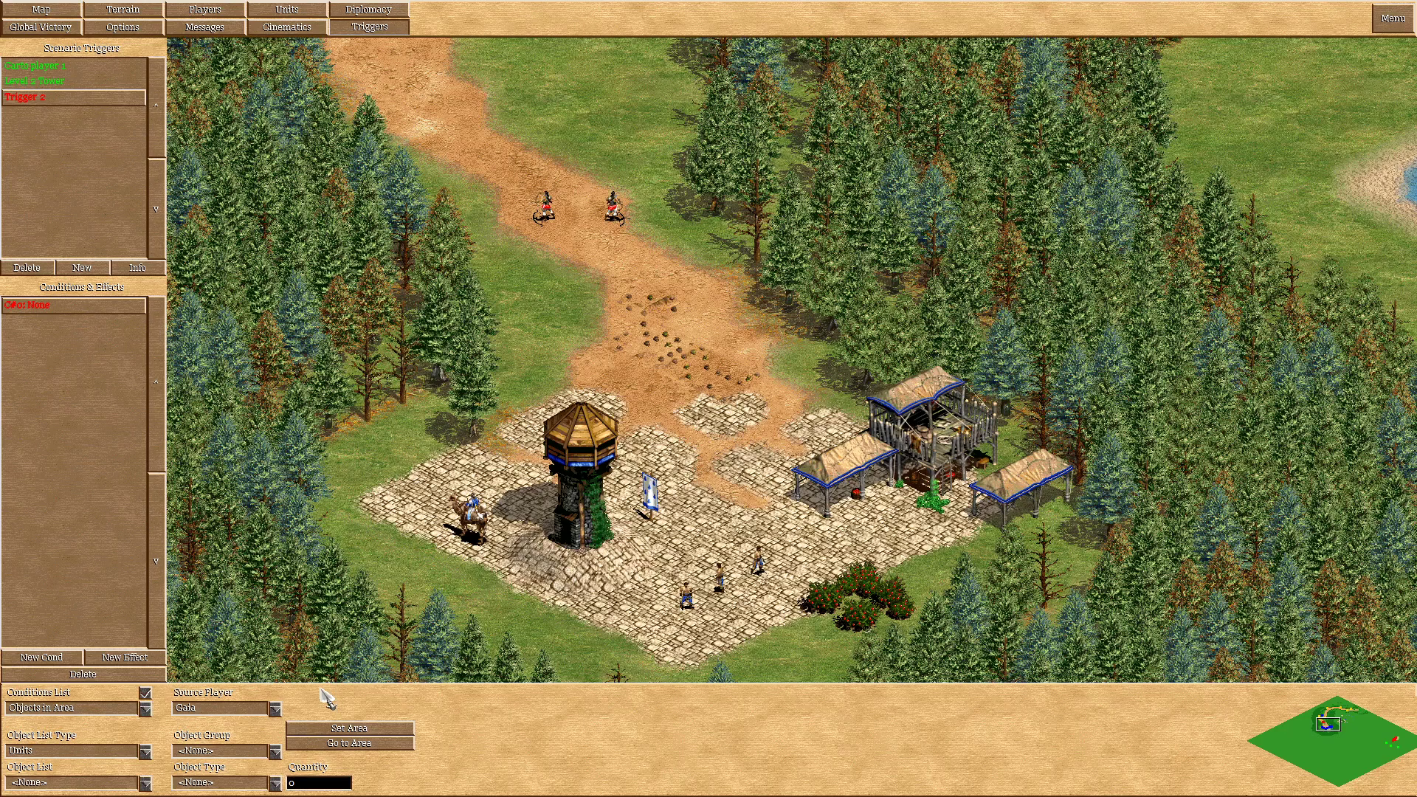
click(278, 709)
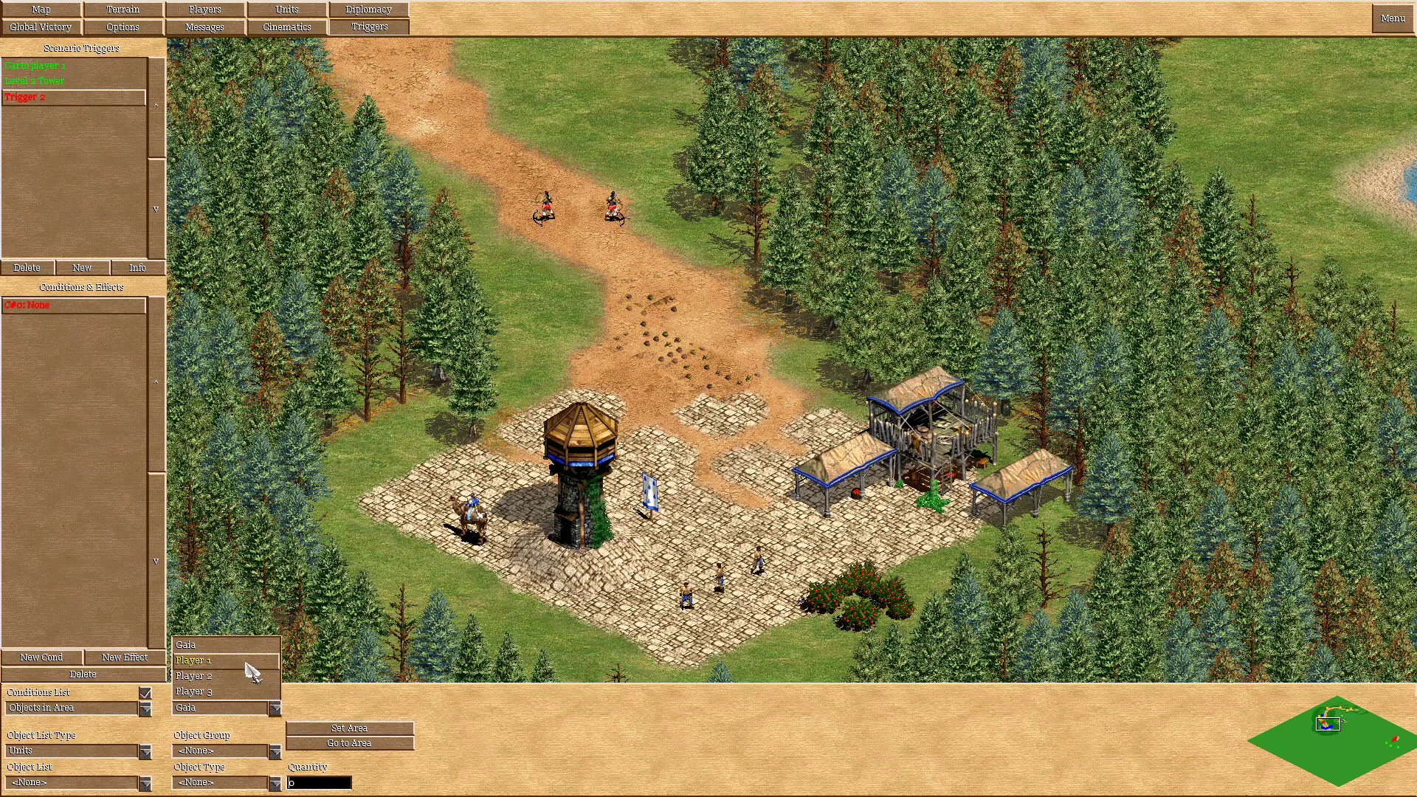
click(245, 662)
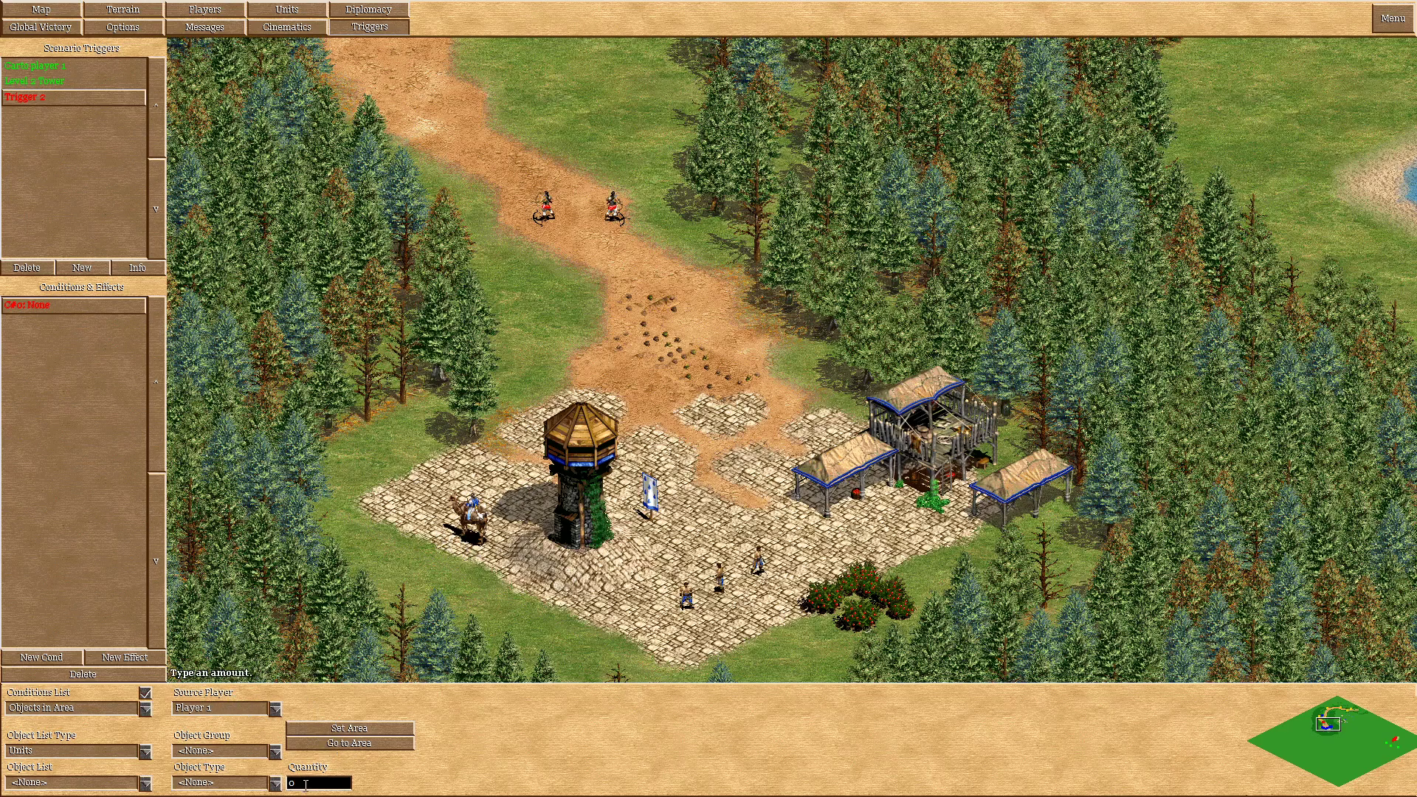
text(1)
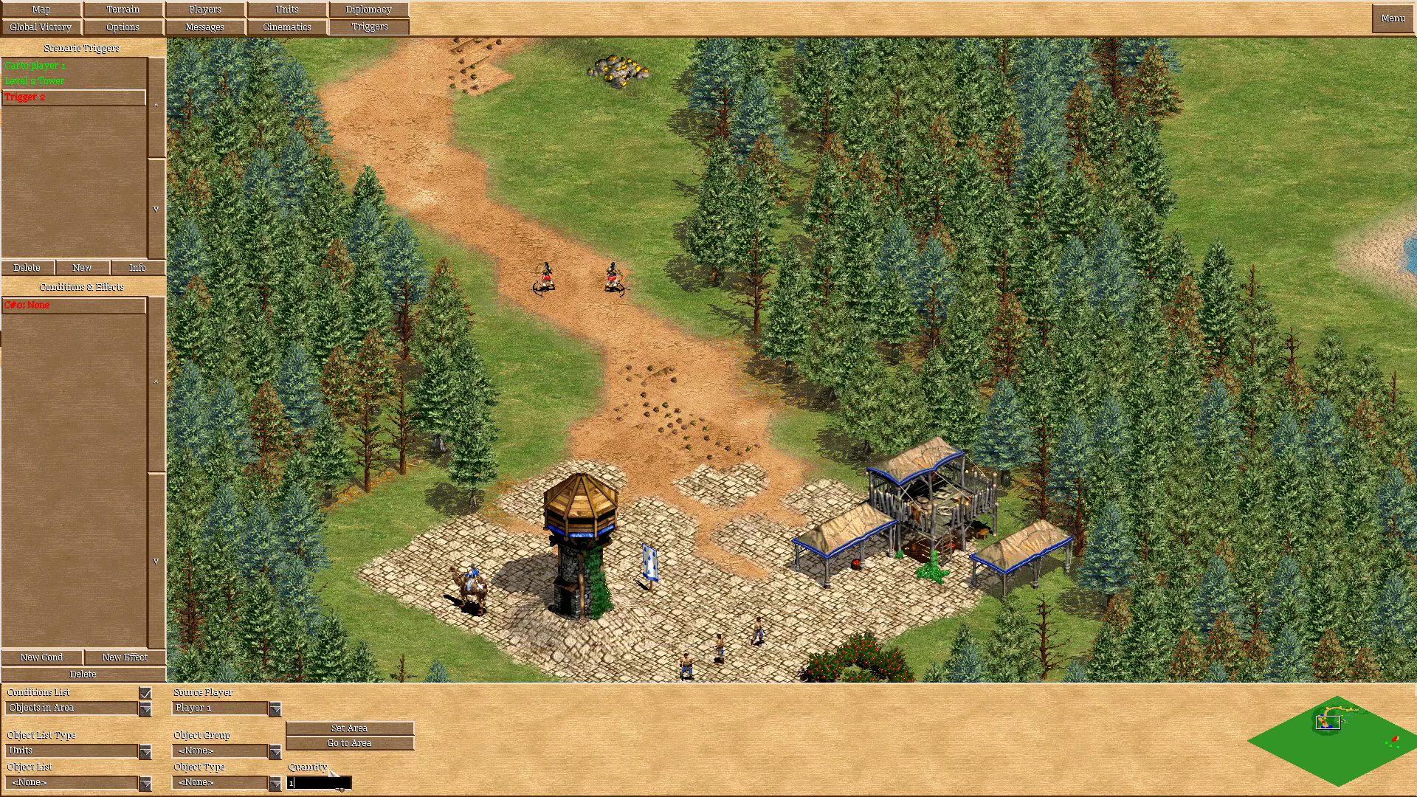
Set the condition's area over the dirt patch and adjoining grass in front of the large building, and check its location.
click(344, 726)
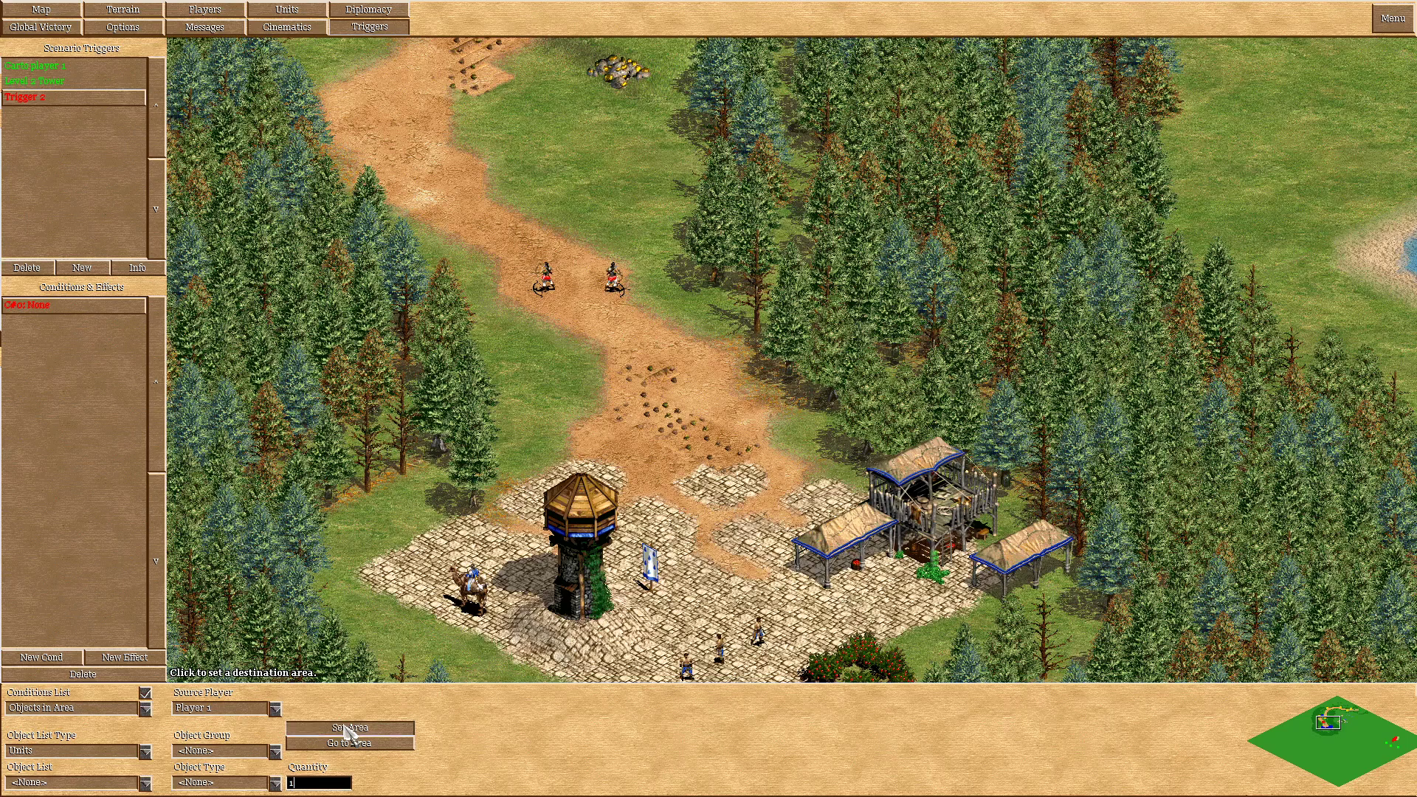
drag(572, 208, 514, 348)
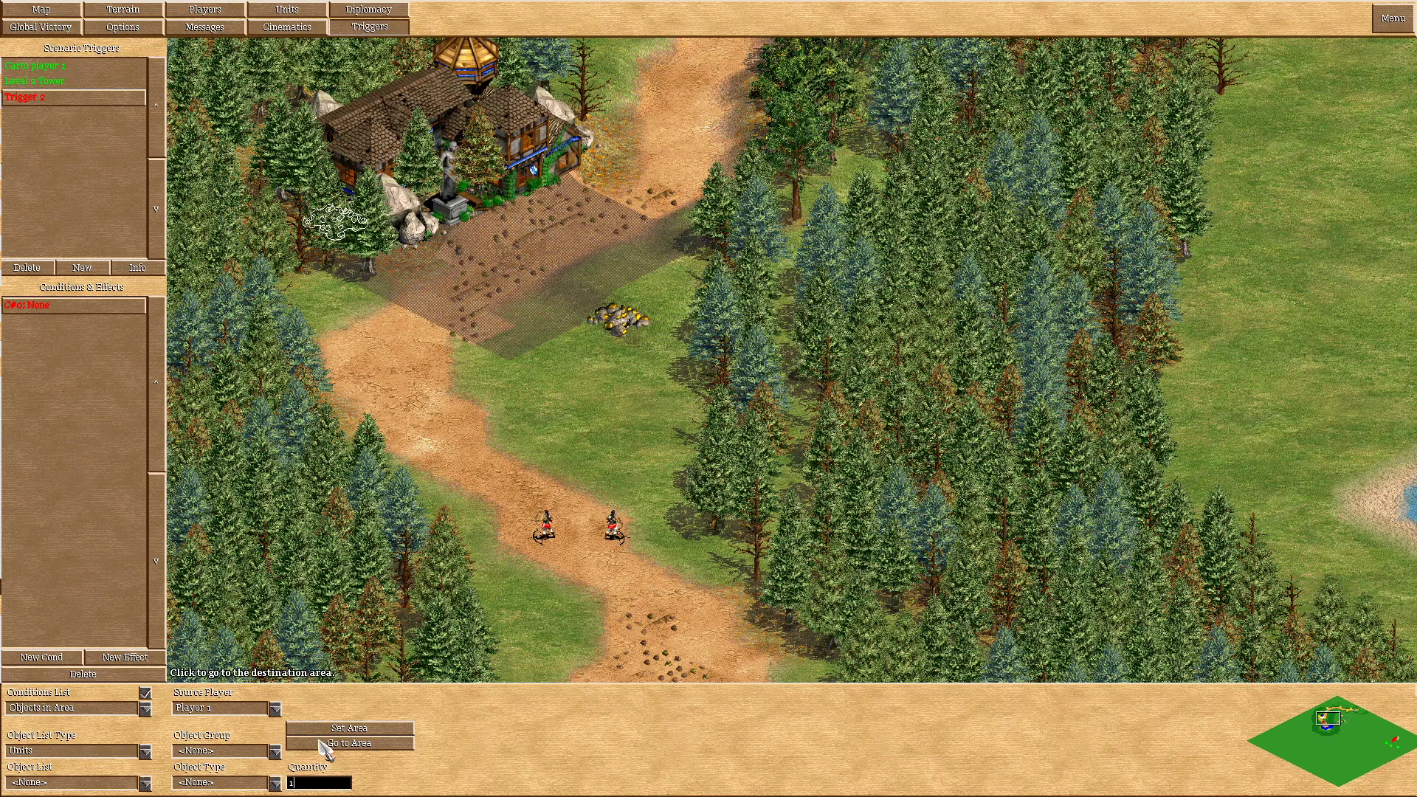
double_click(299, 781)
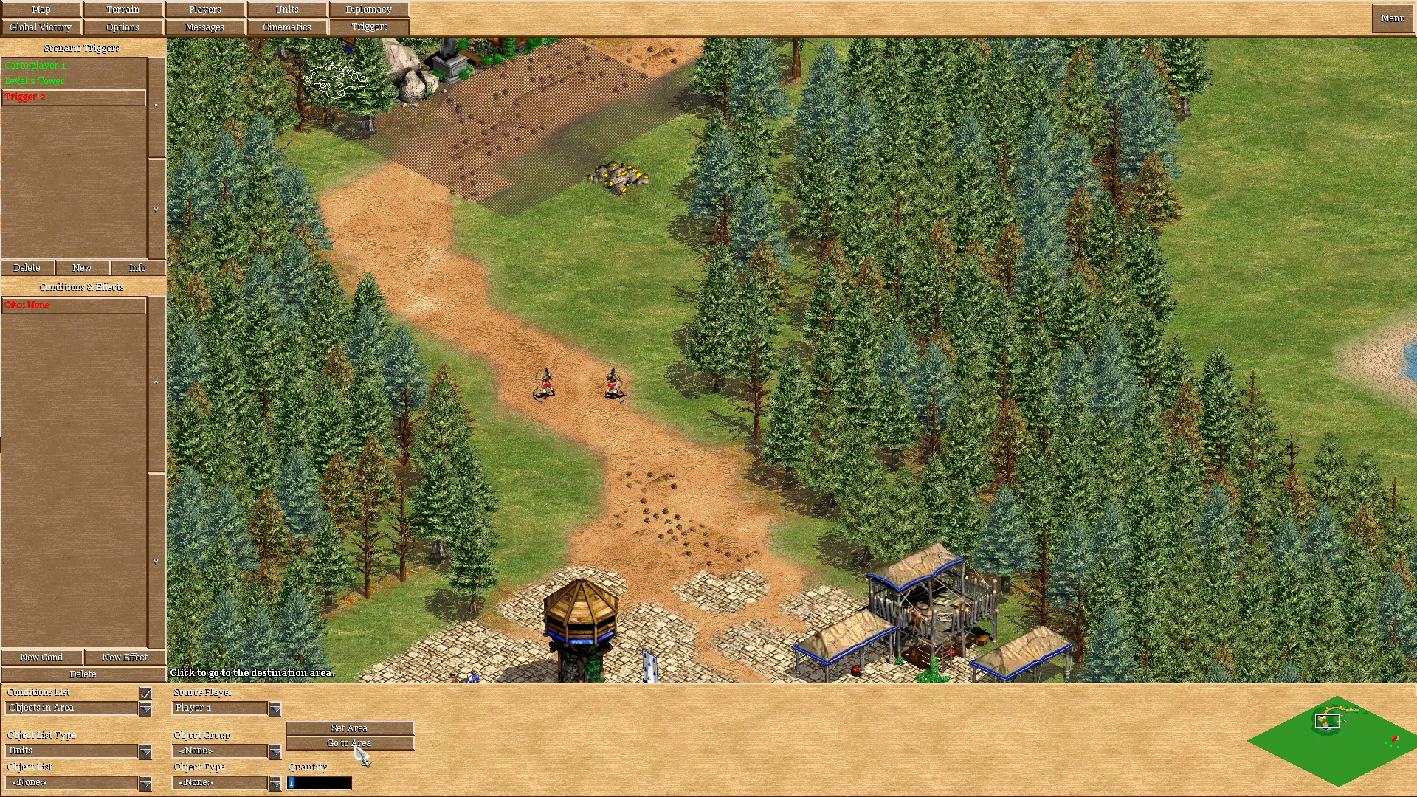
click(360, 744)
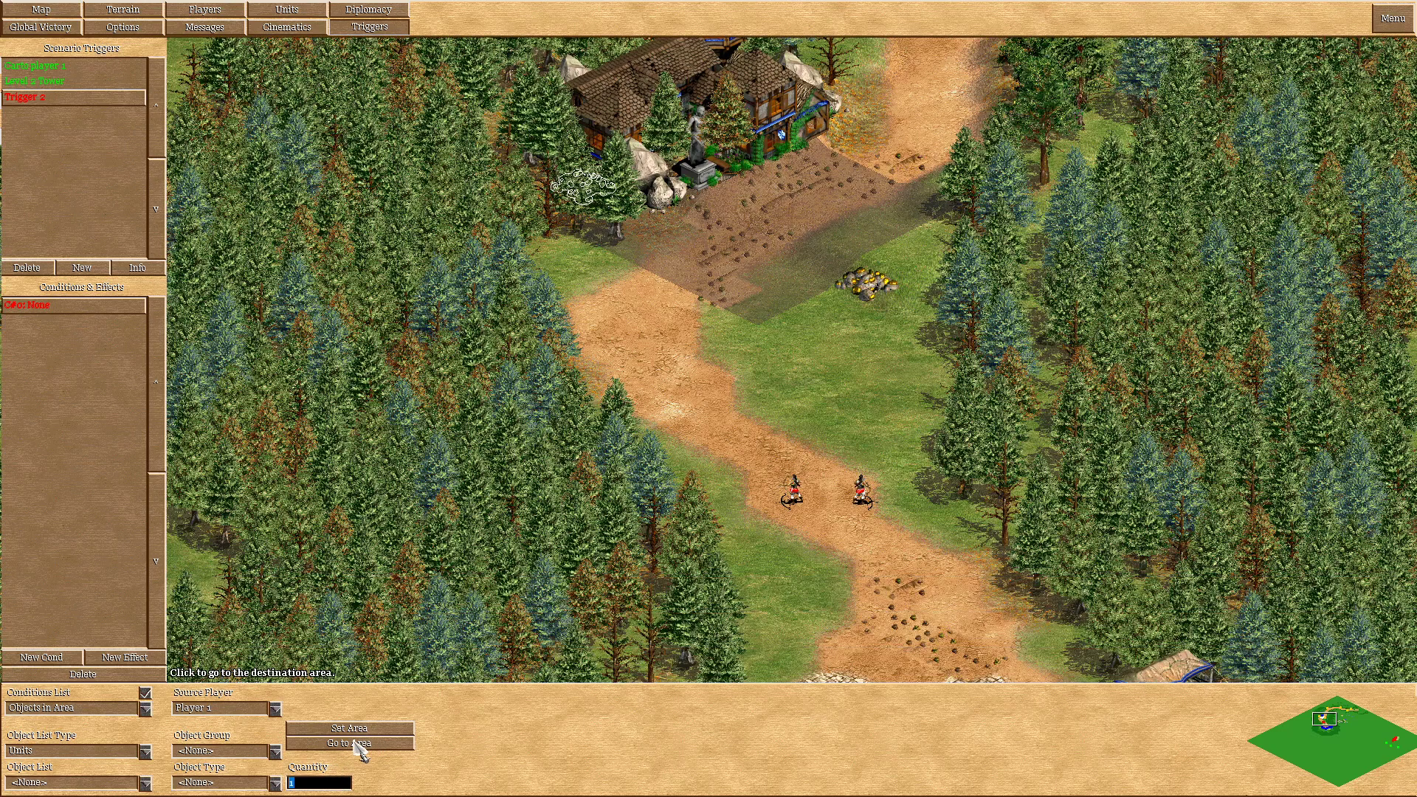
click(347, 744)
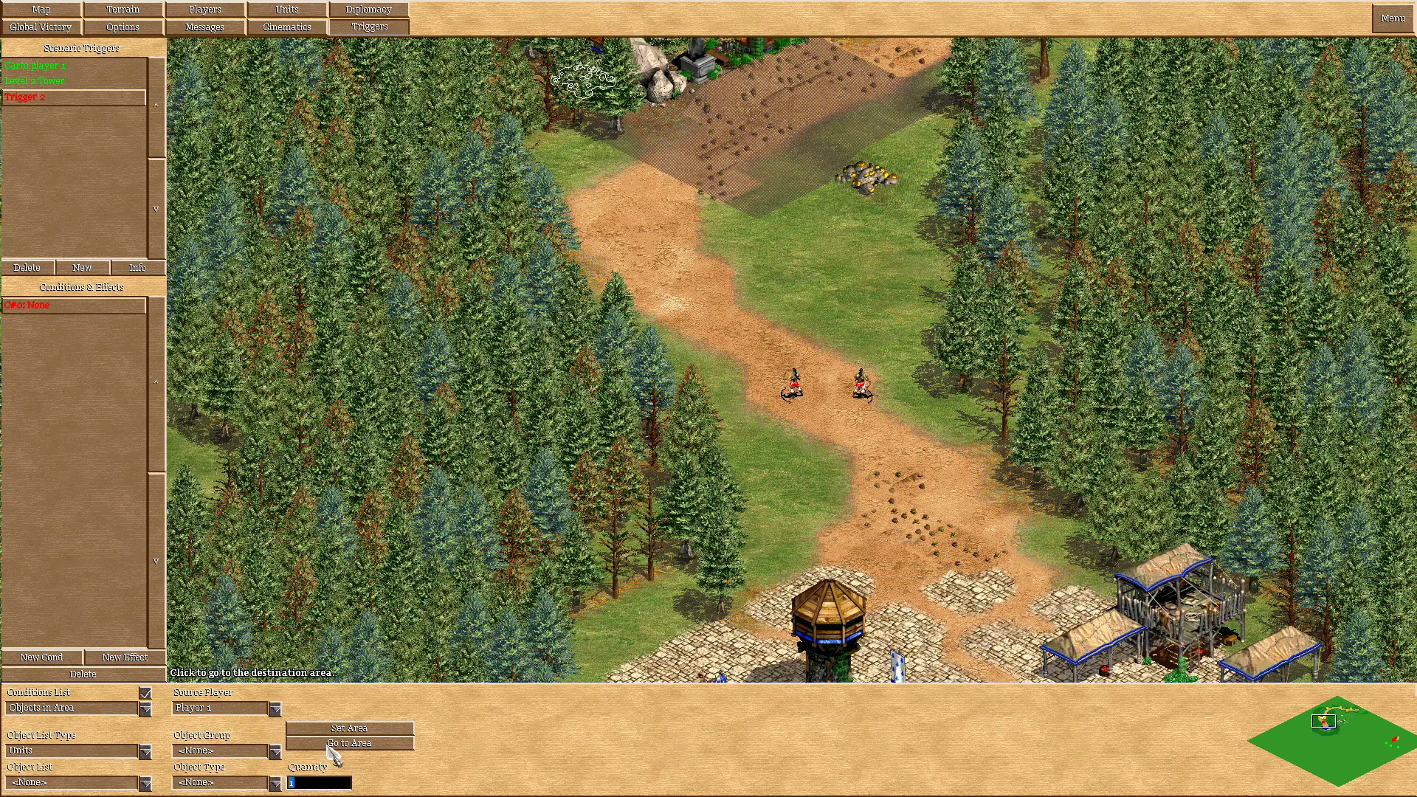
click(330, 745)
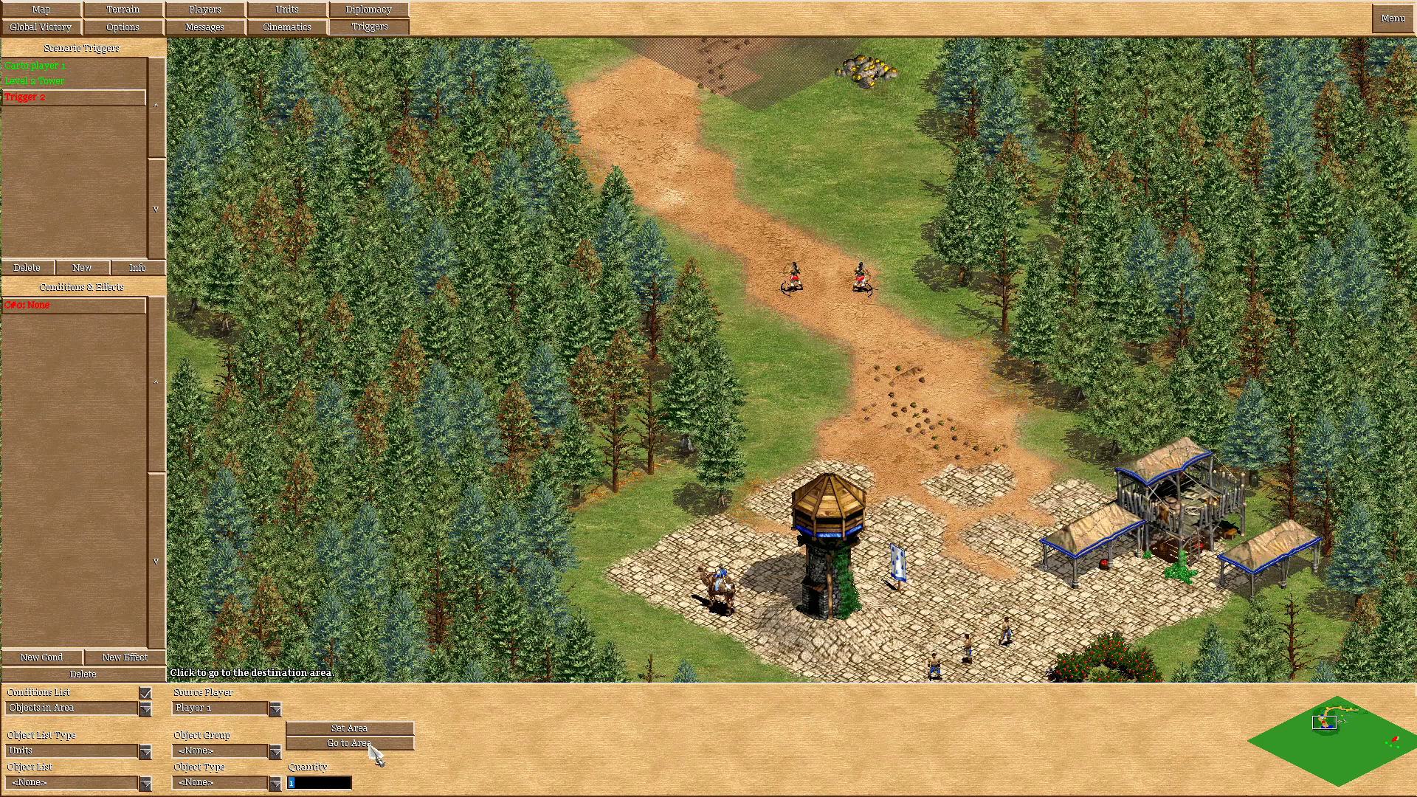
click(369, 744)
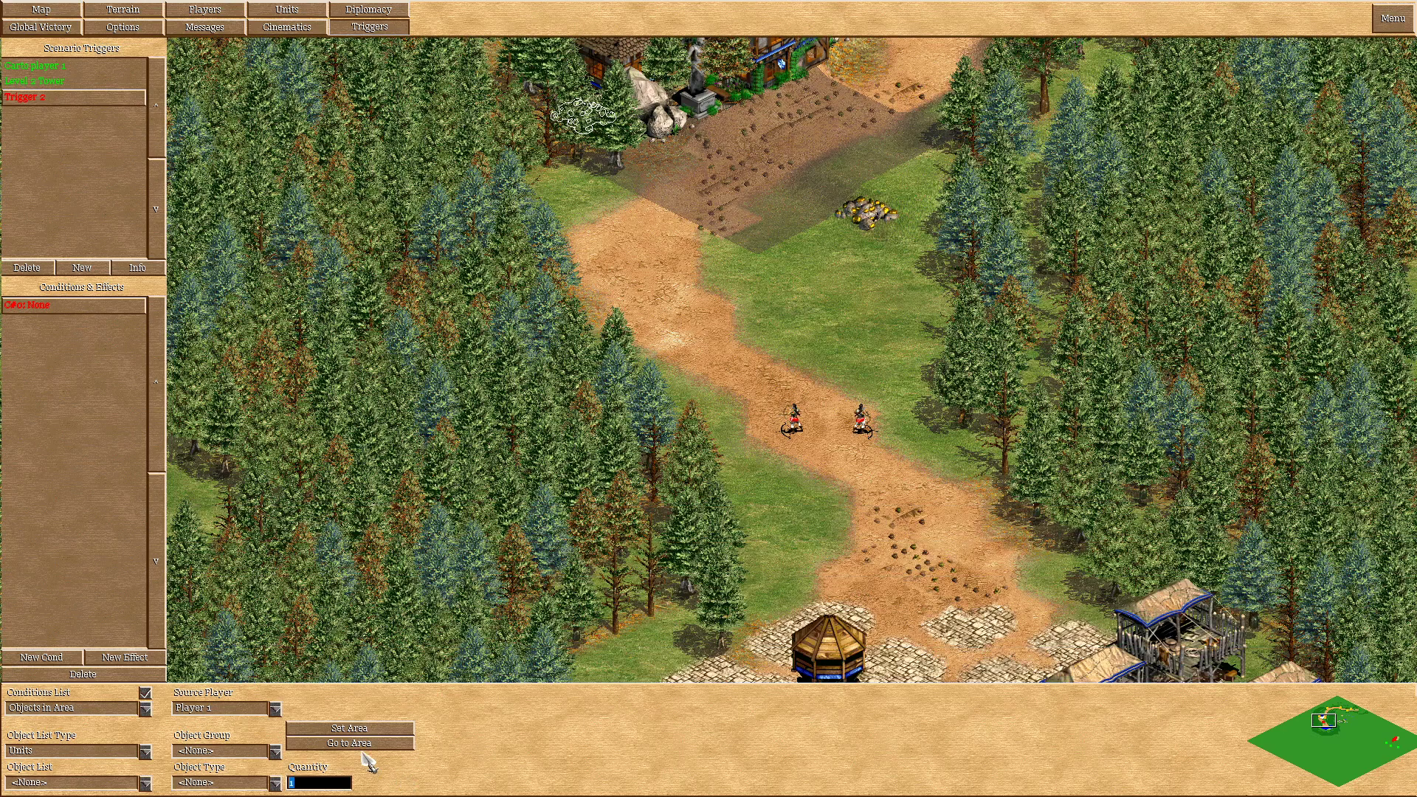
click(362, 743)
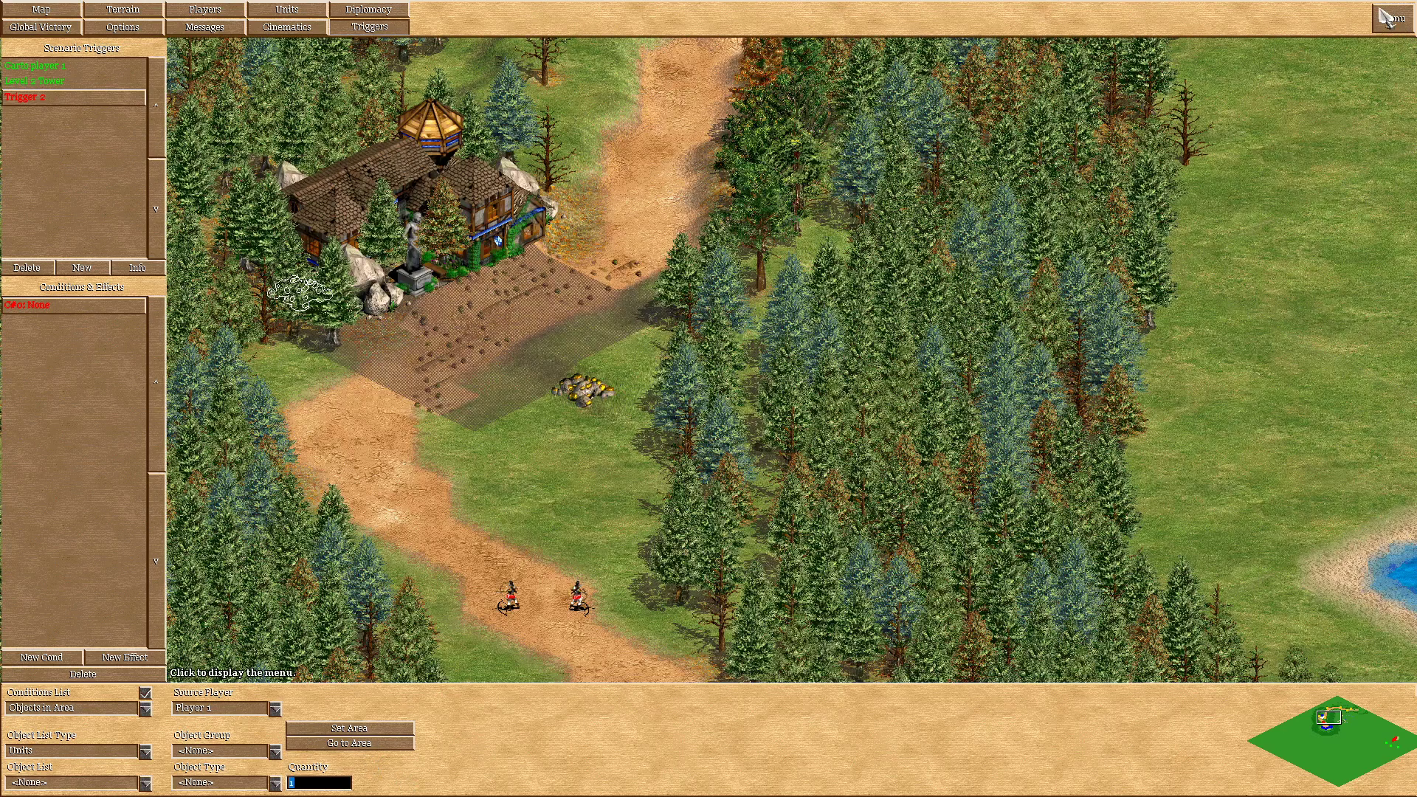
click(1386, 16)
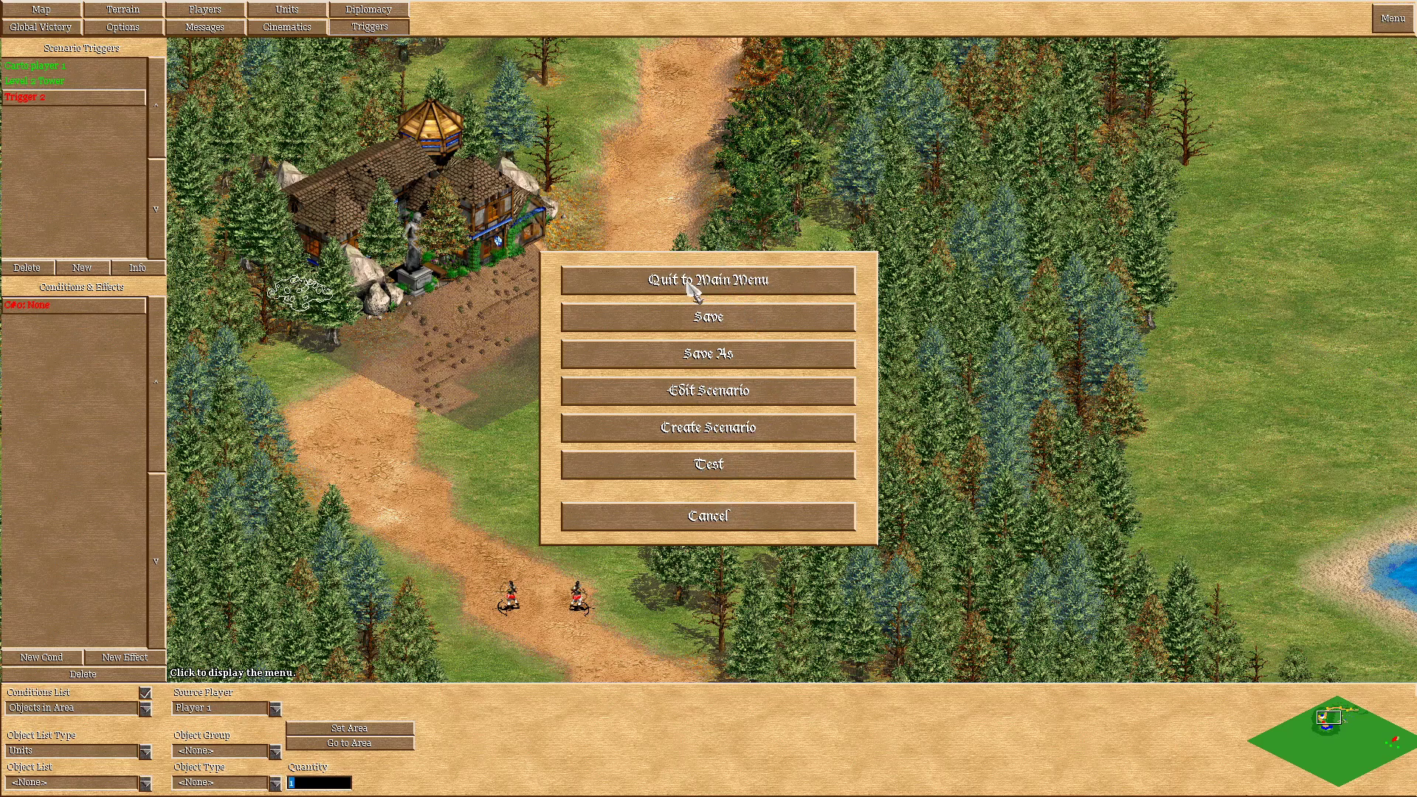
click(714, 515)
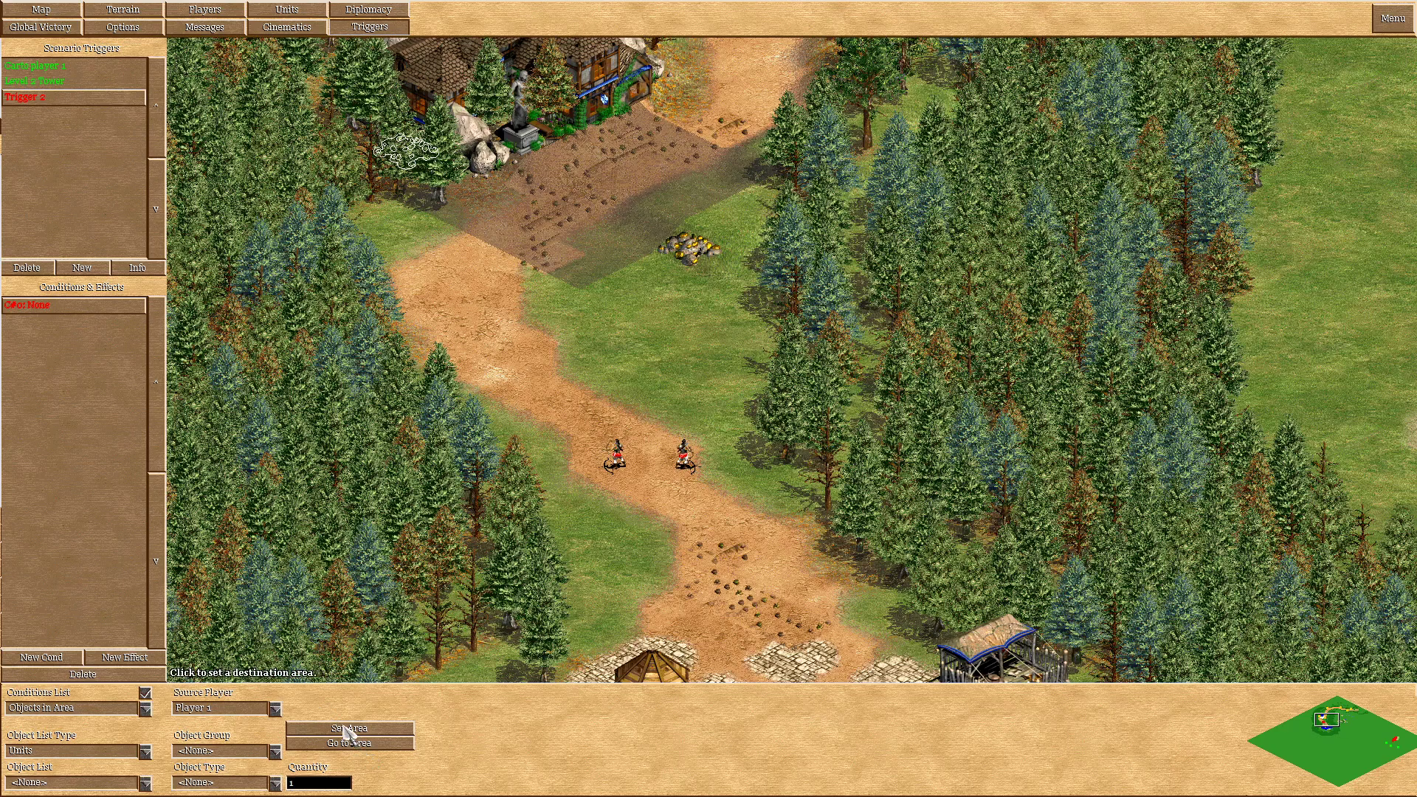
Redraw the condition's area to fit the brown dirt patch in front of the large building, and jump to it to check.
click(342, 727)
mouse_move(613, 164)
mouse_down()
mouse_move(624, 297)
mouse_move(508, 342)
mouse_up()
click(356, 744)
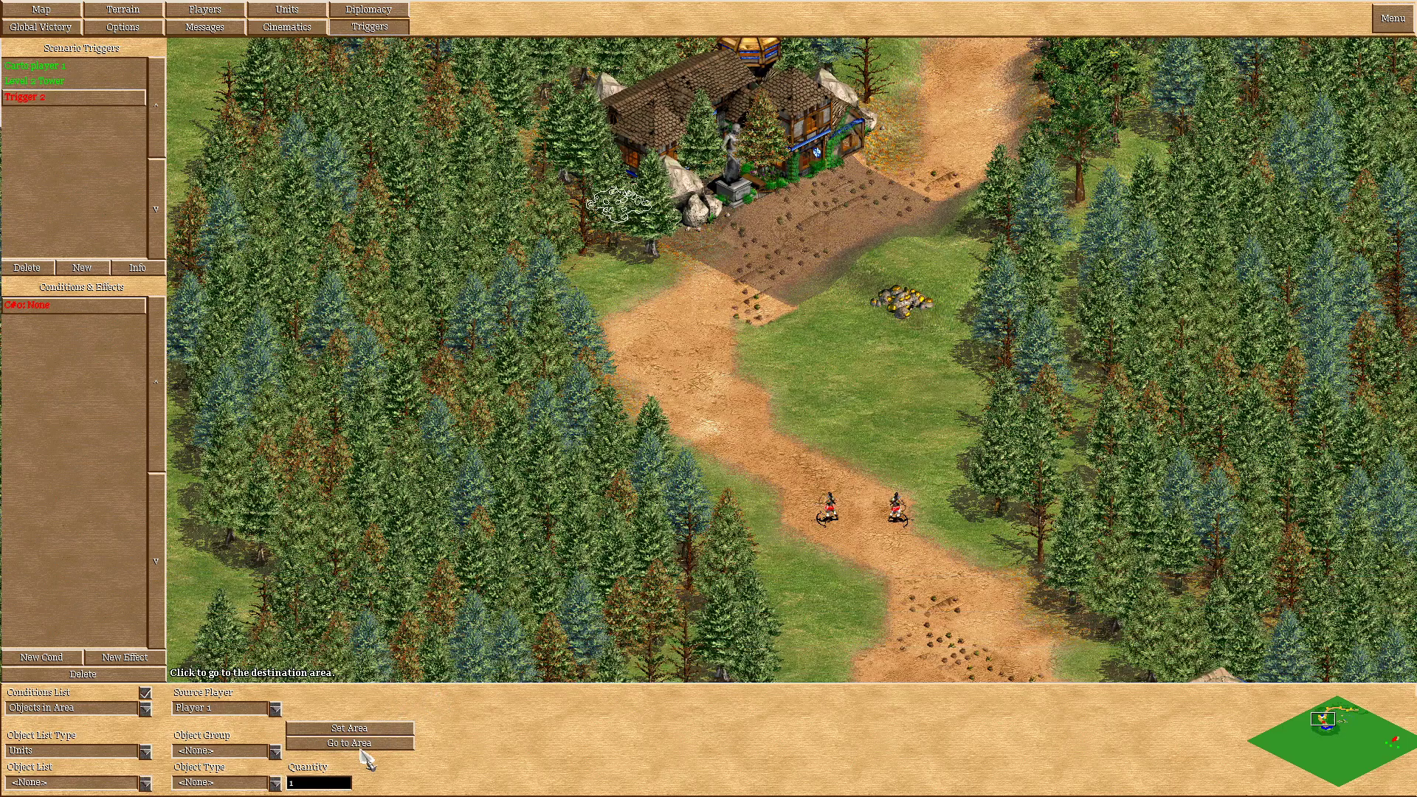
click(356, 744)
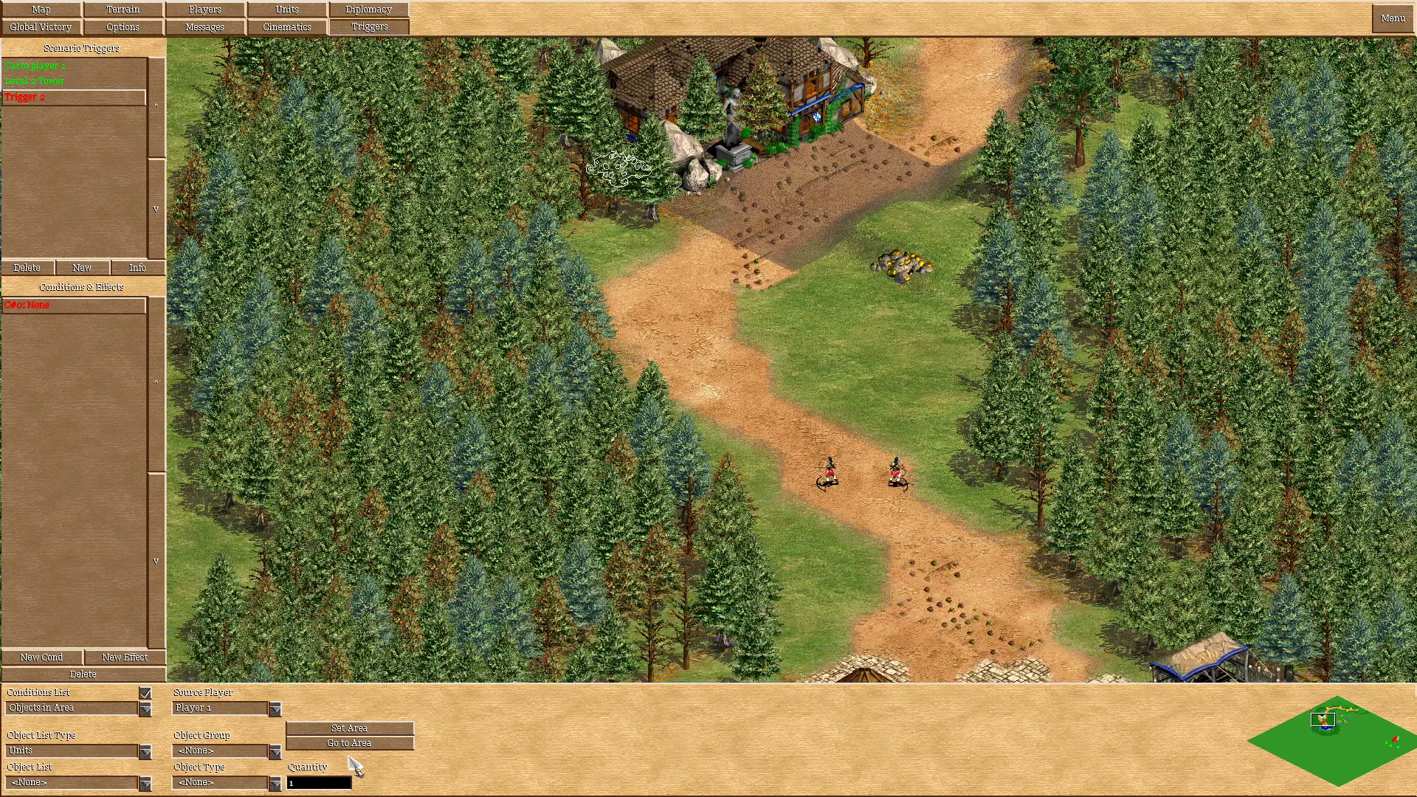
click(356, 744)
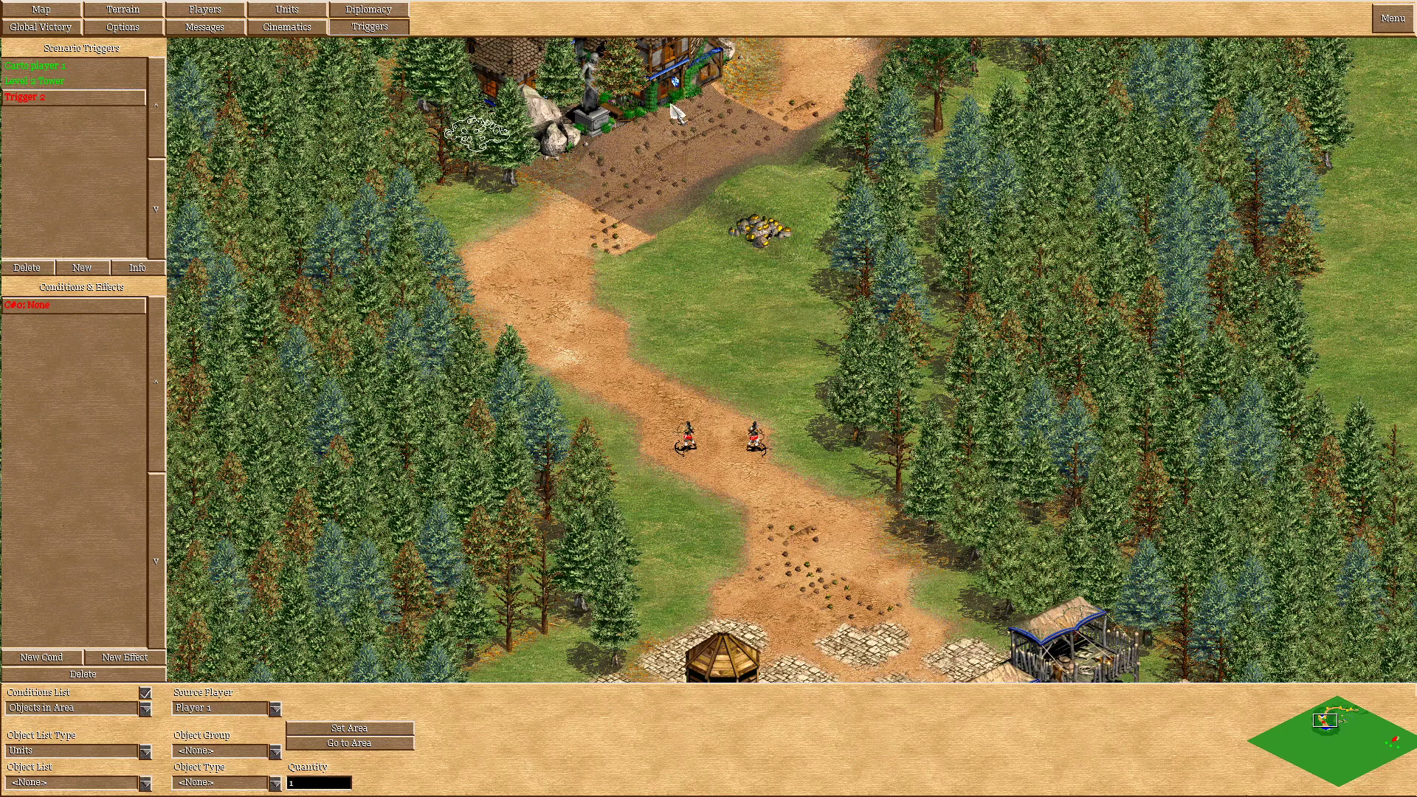
click(352, 729)
click(372, 746)
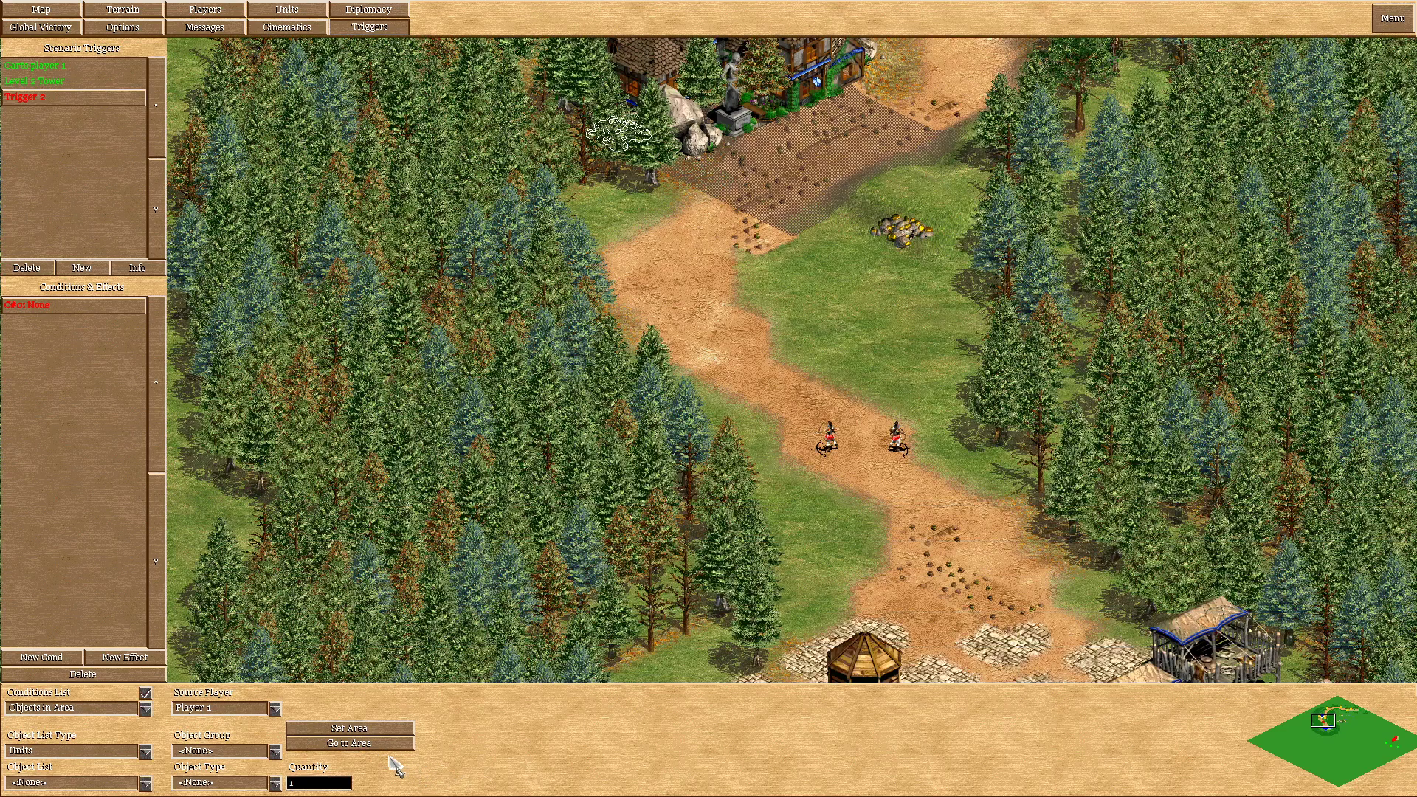
click(389, 743)
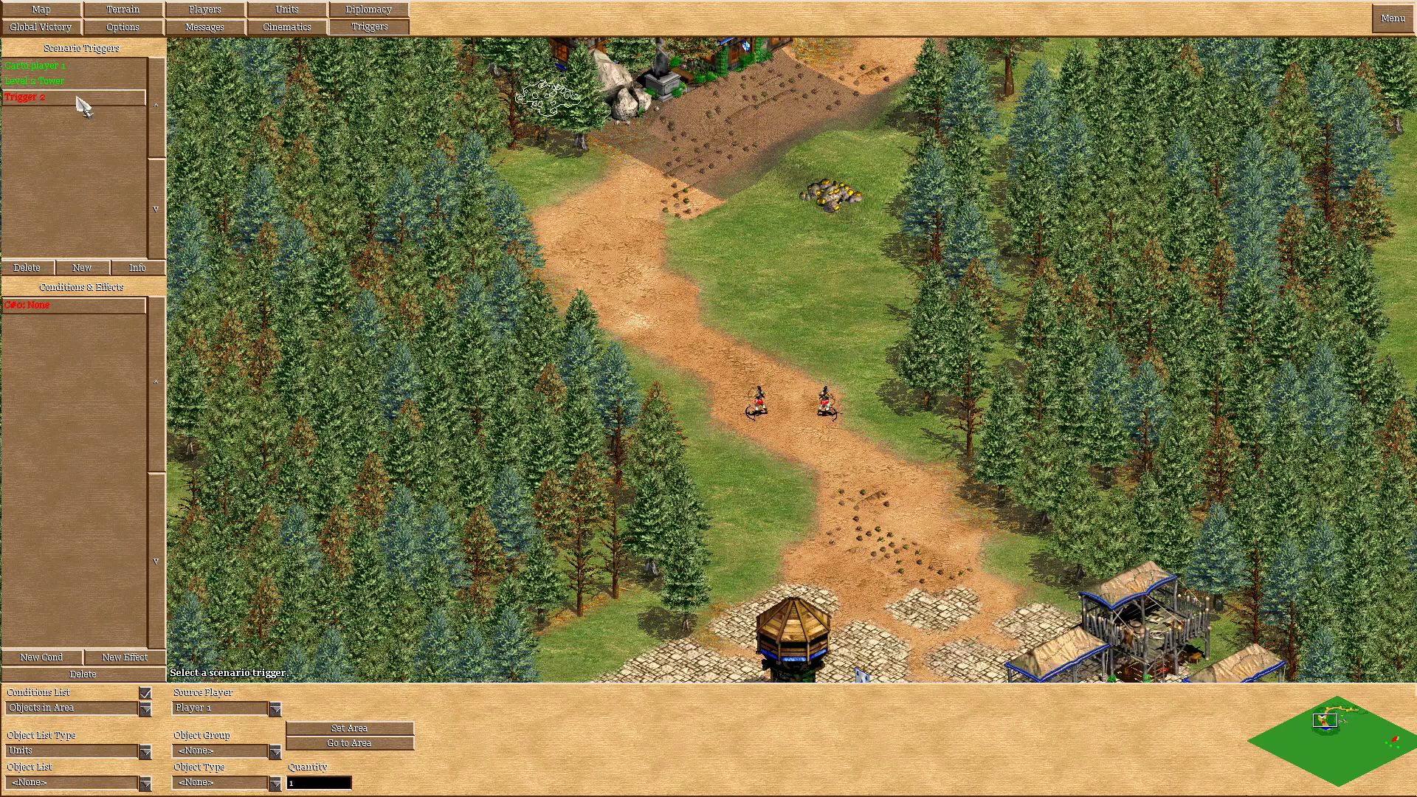
Reopen the new trigger's Objects in Area condition and go to its area to verify the placement.
click(81, 102)
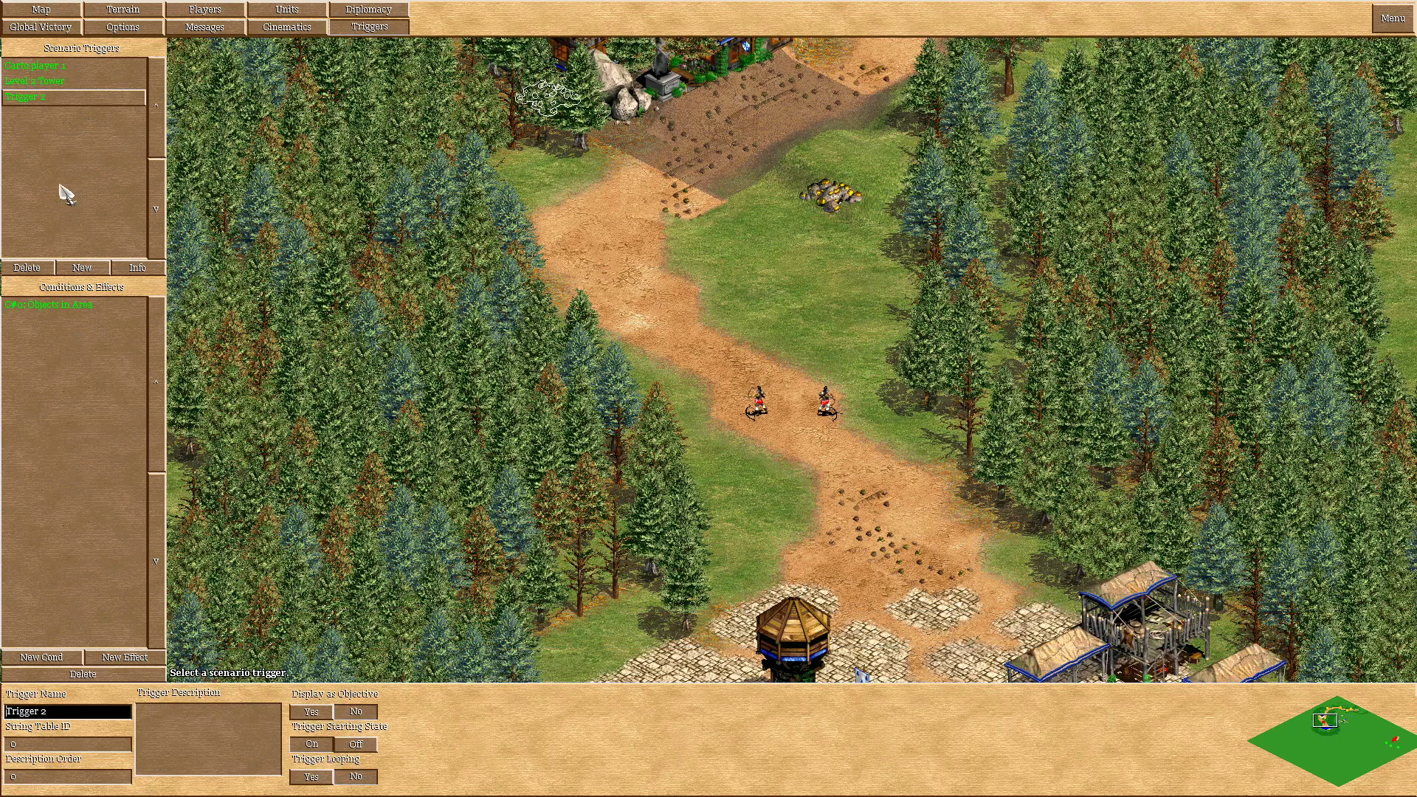
click(59, 304)
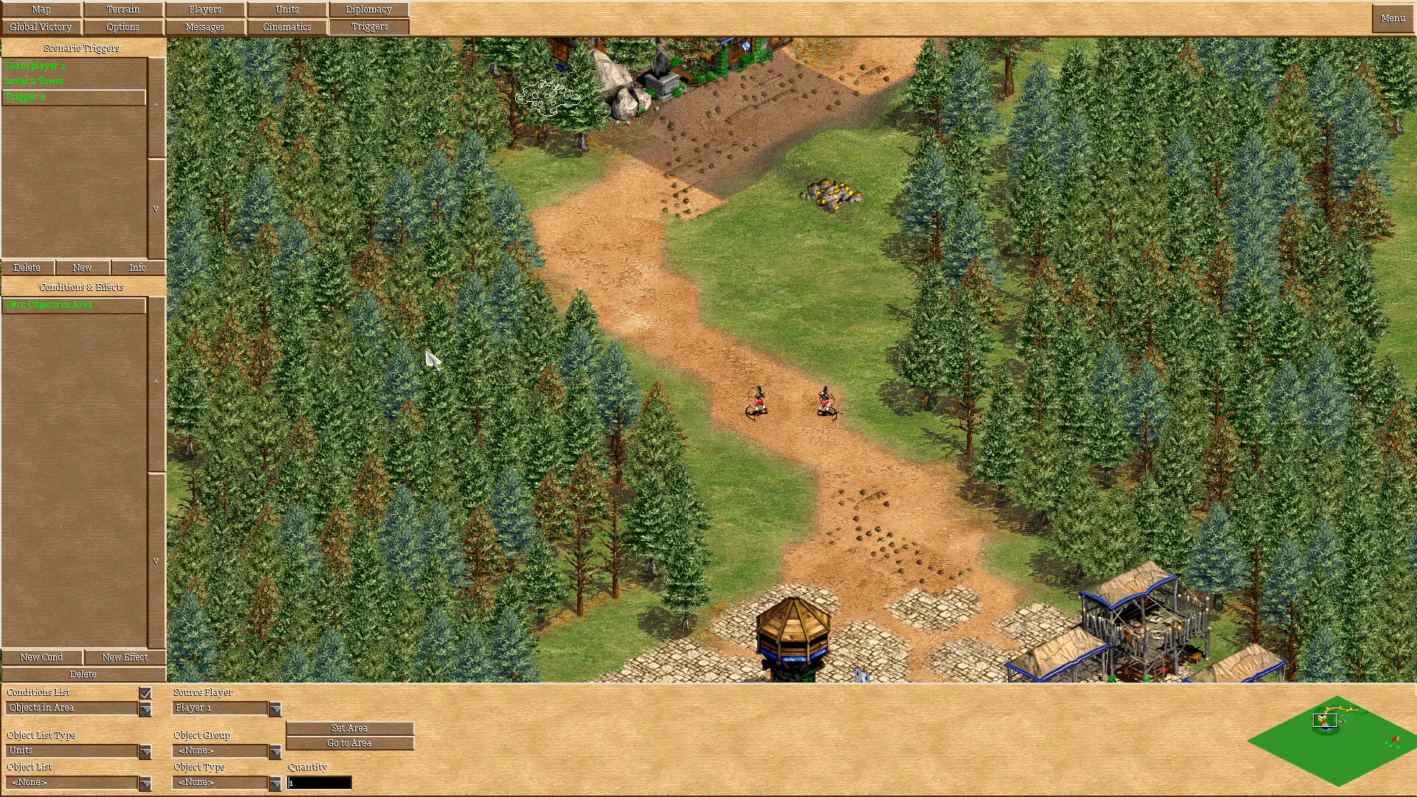
key(Down)
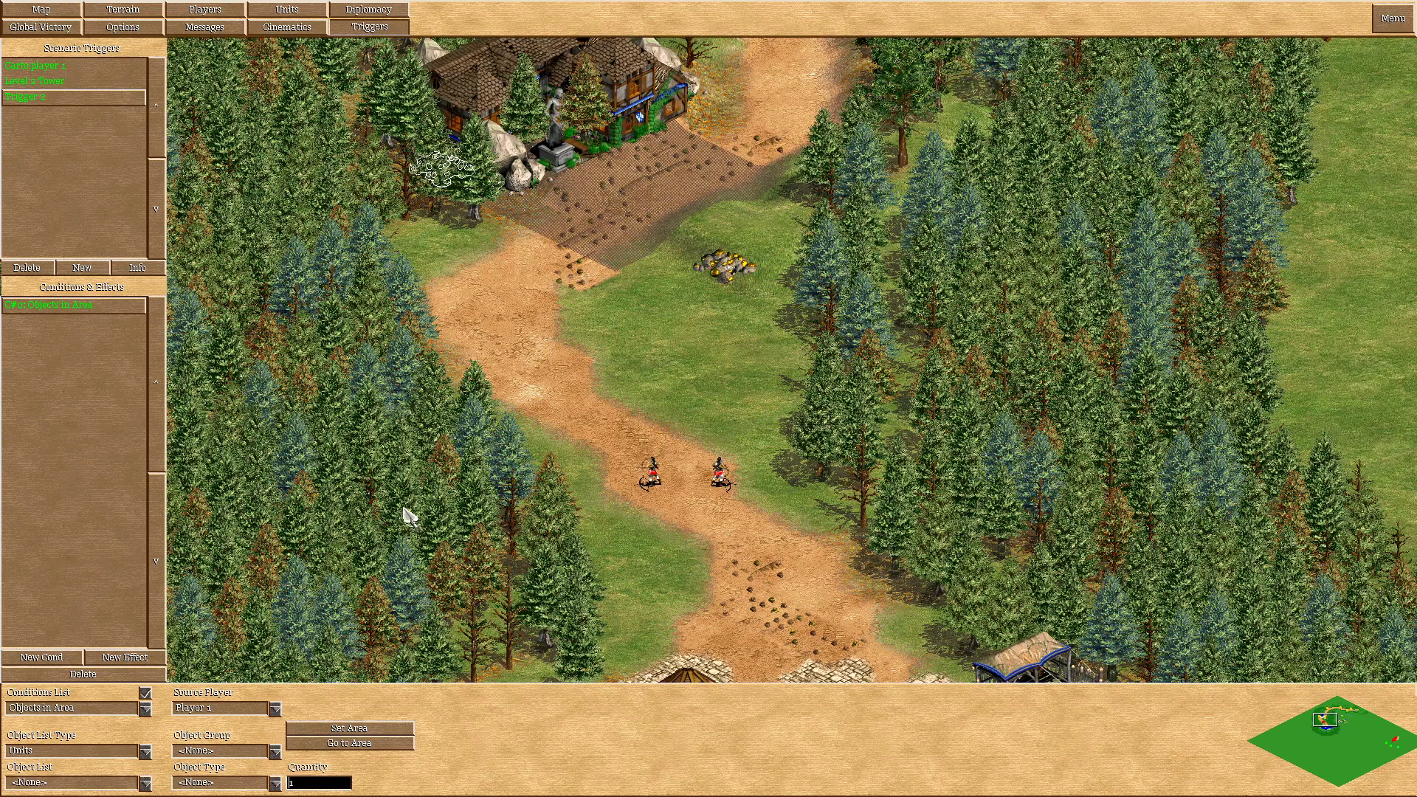
click(289, 728)
click(319, 743)
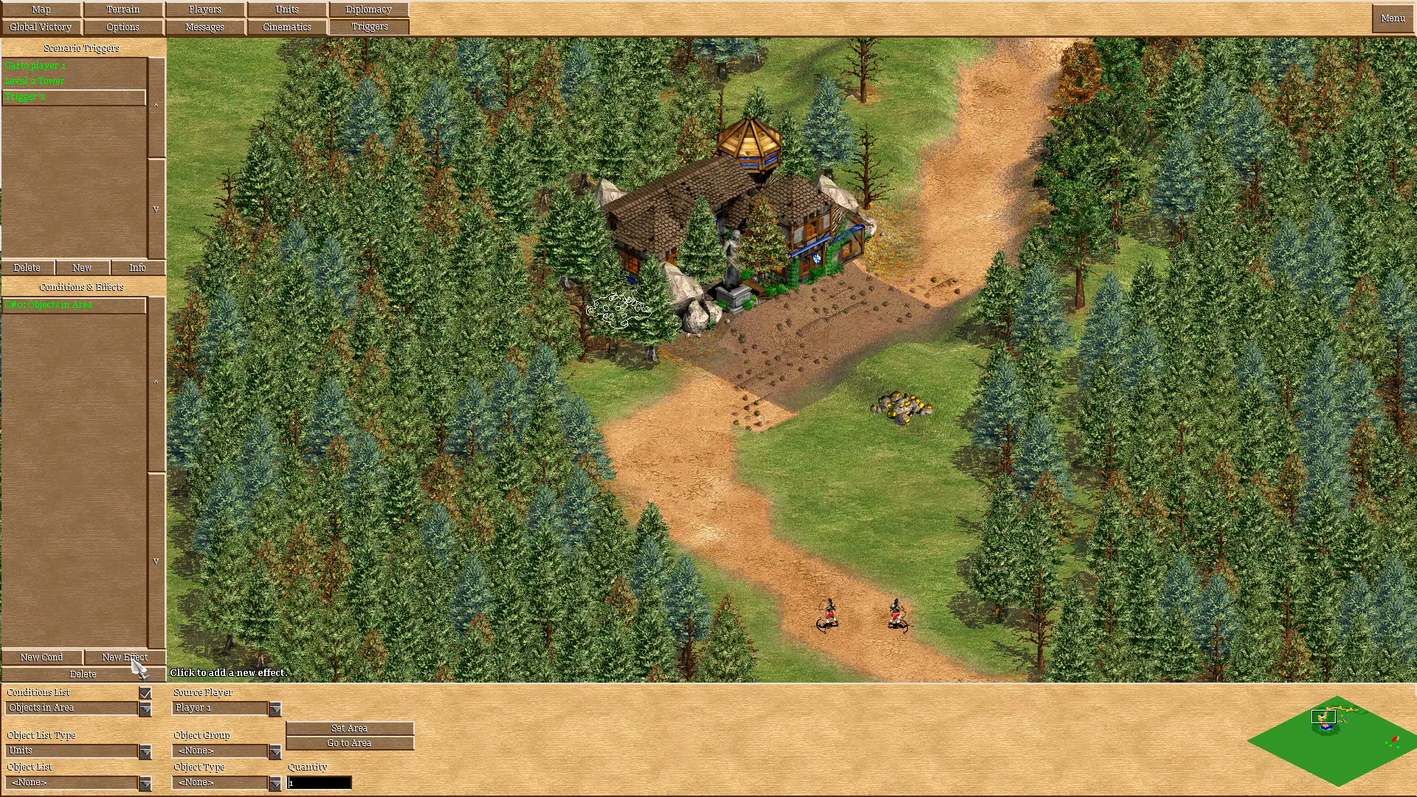
Add a Change View effect for Player 1 located at the entrance of the large building, and go to the location to check it.
click(124, 657)
click(145, 709)
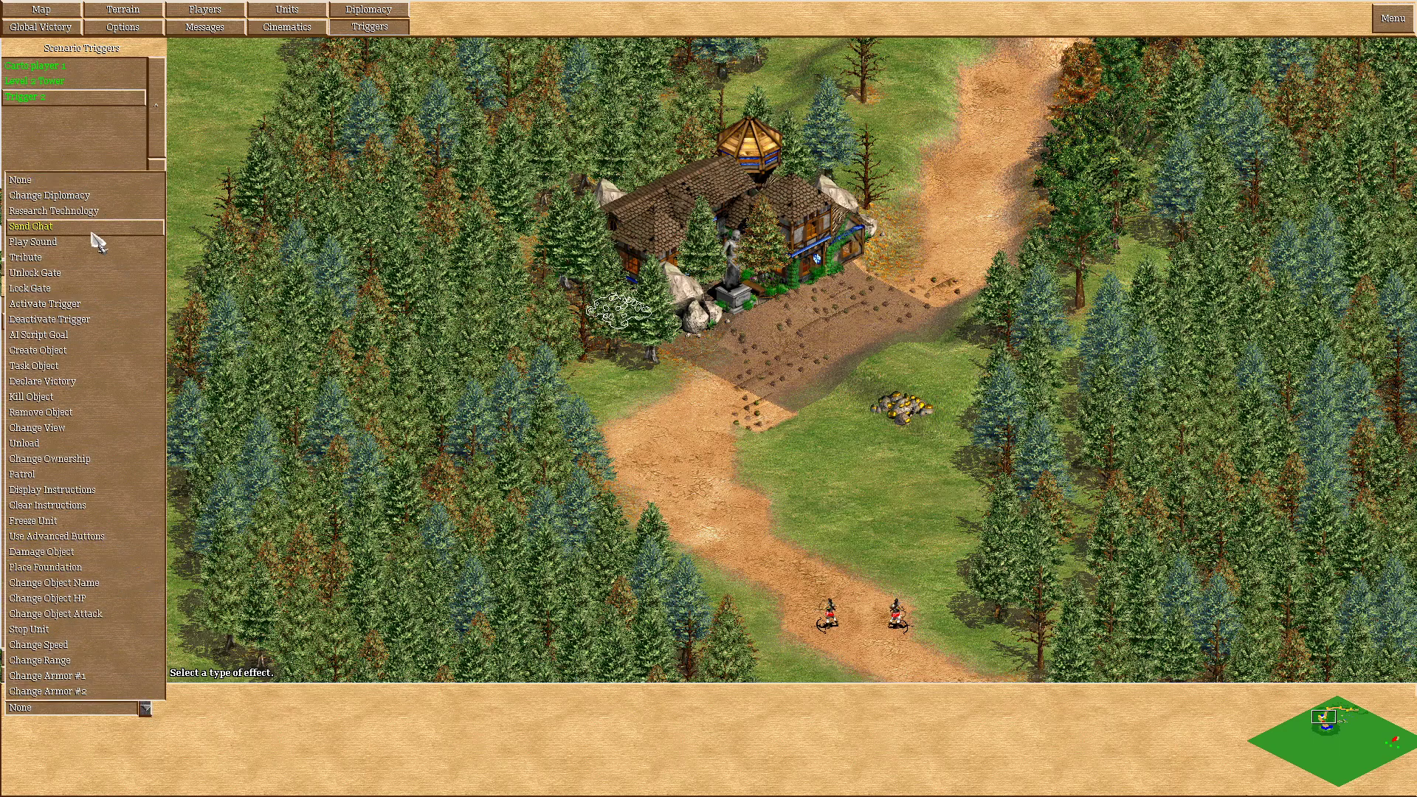
click(44, 428)
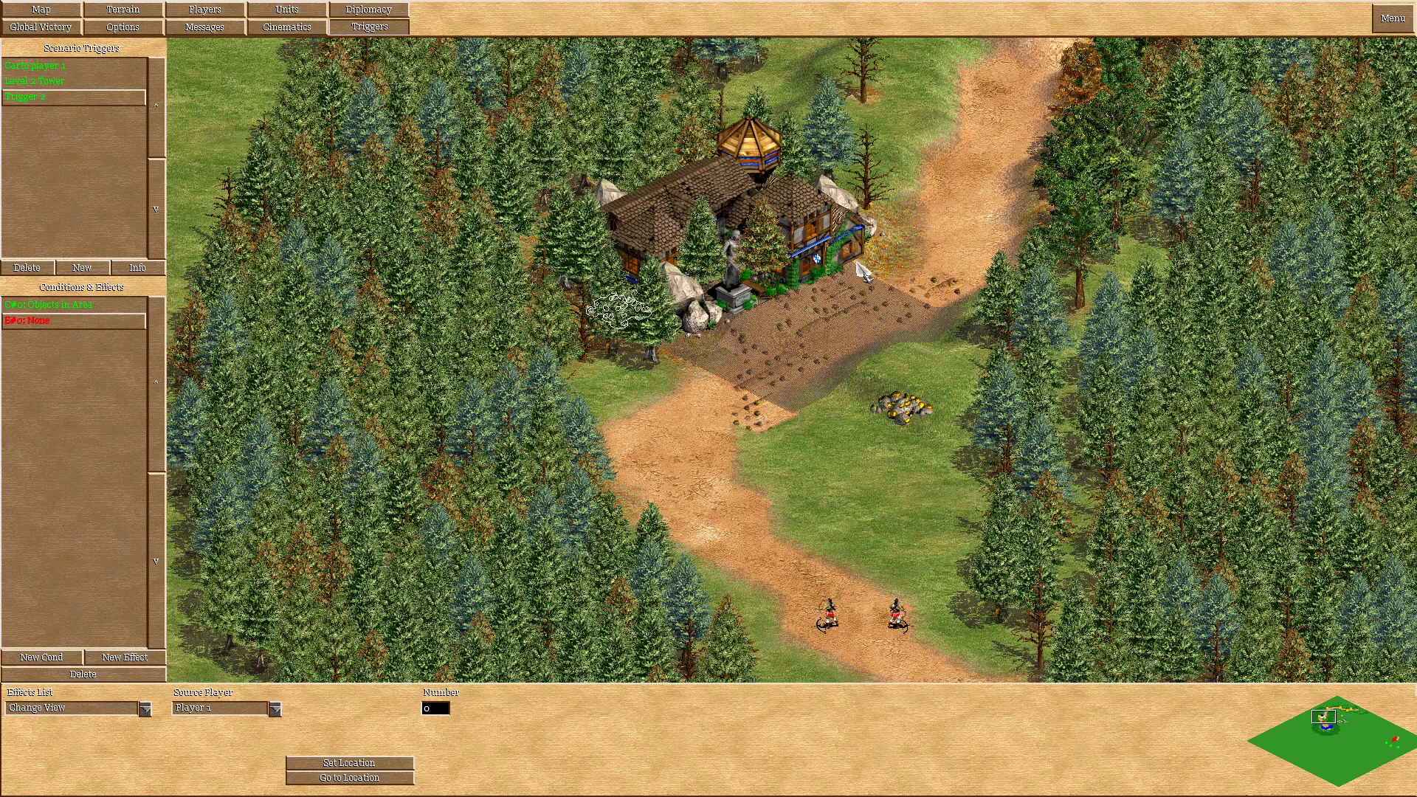
click(852, 274)
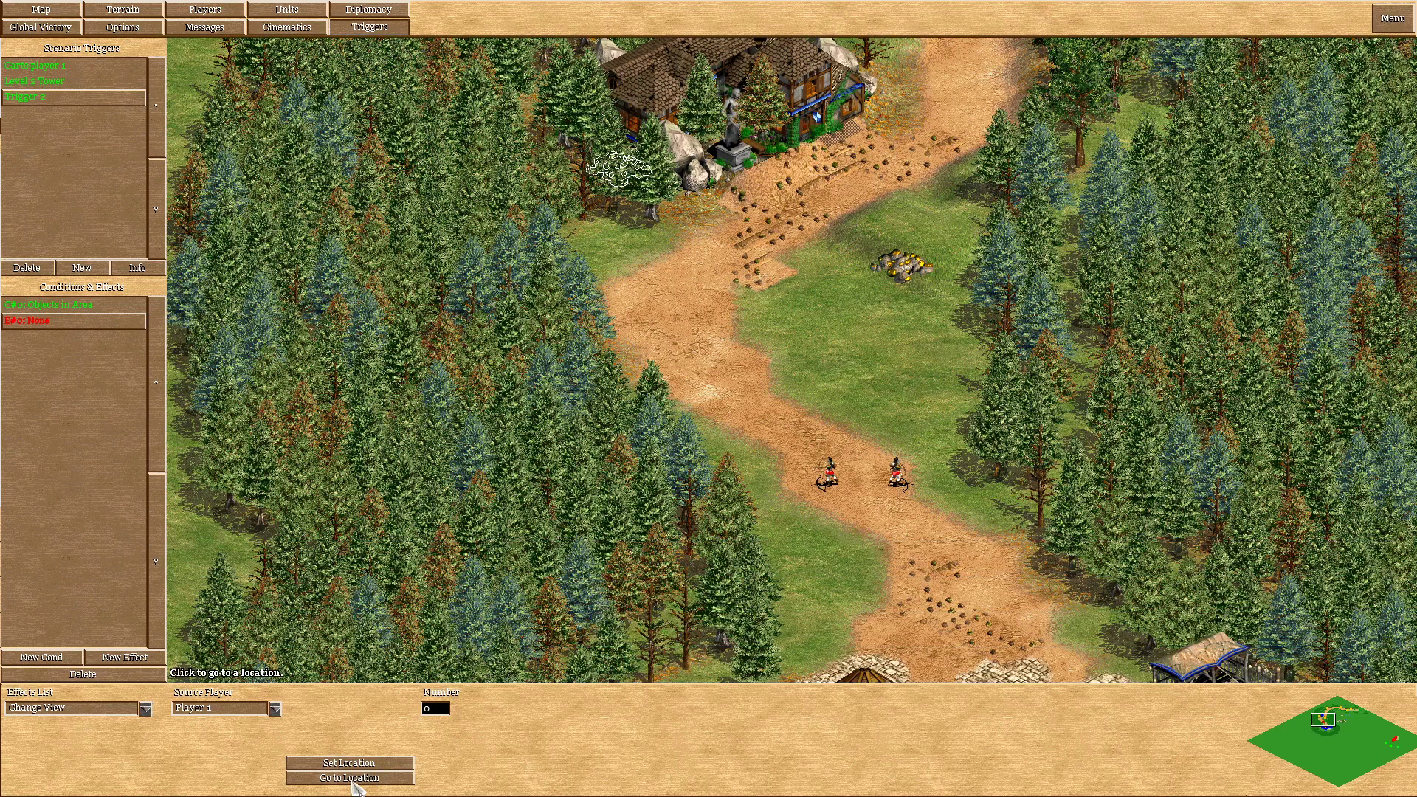
click(359, 781)
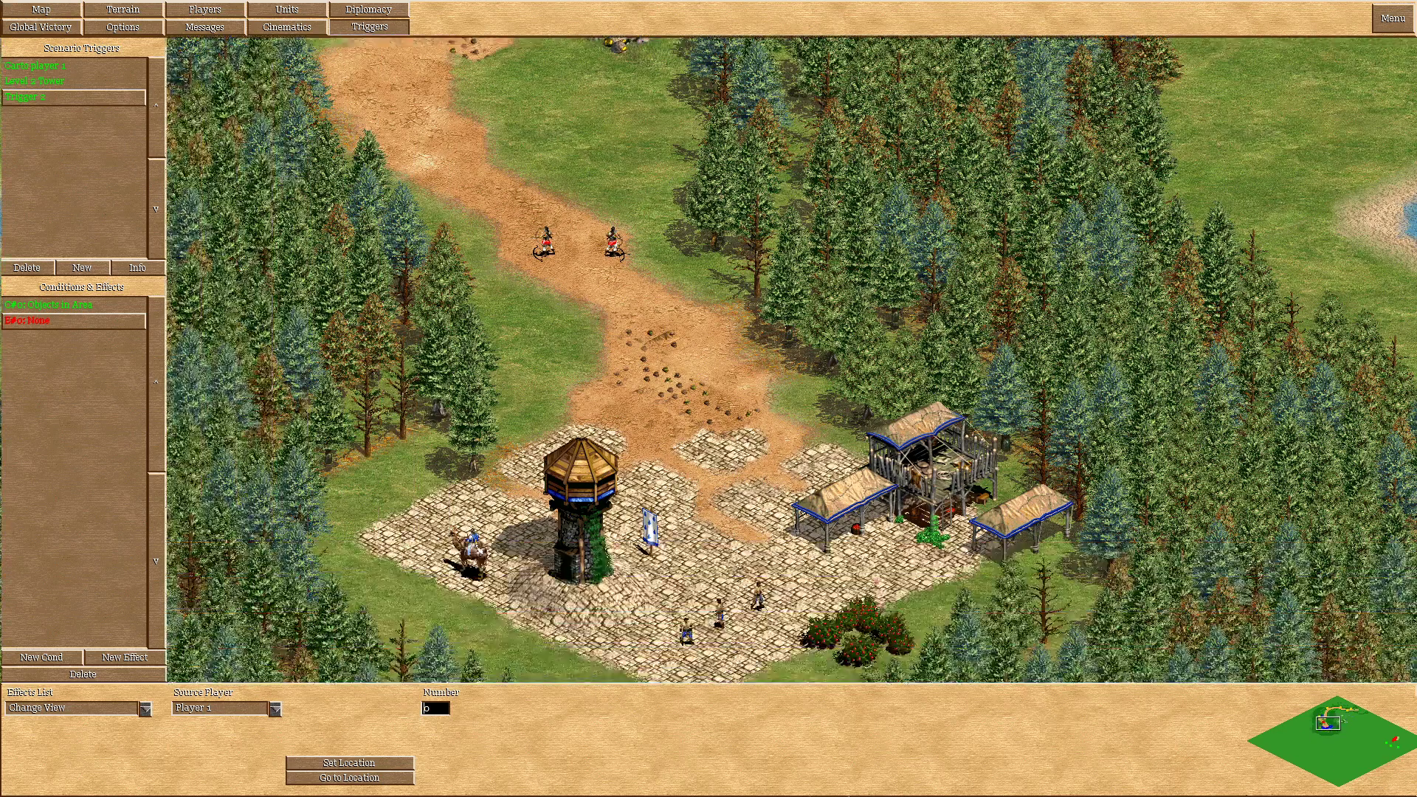
click(384, 778)
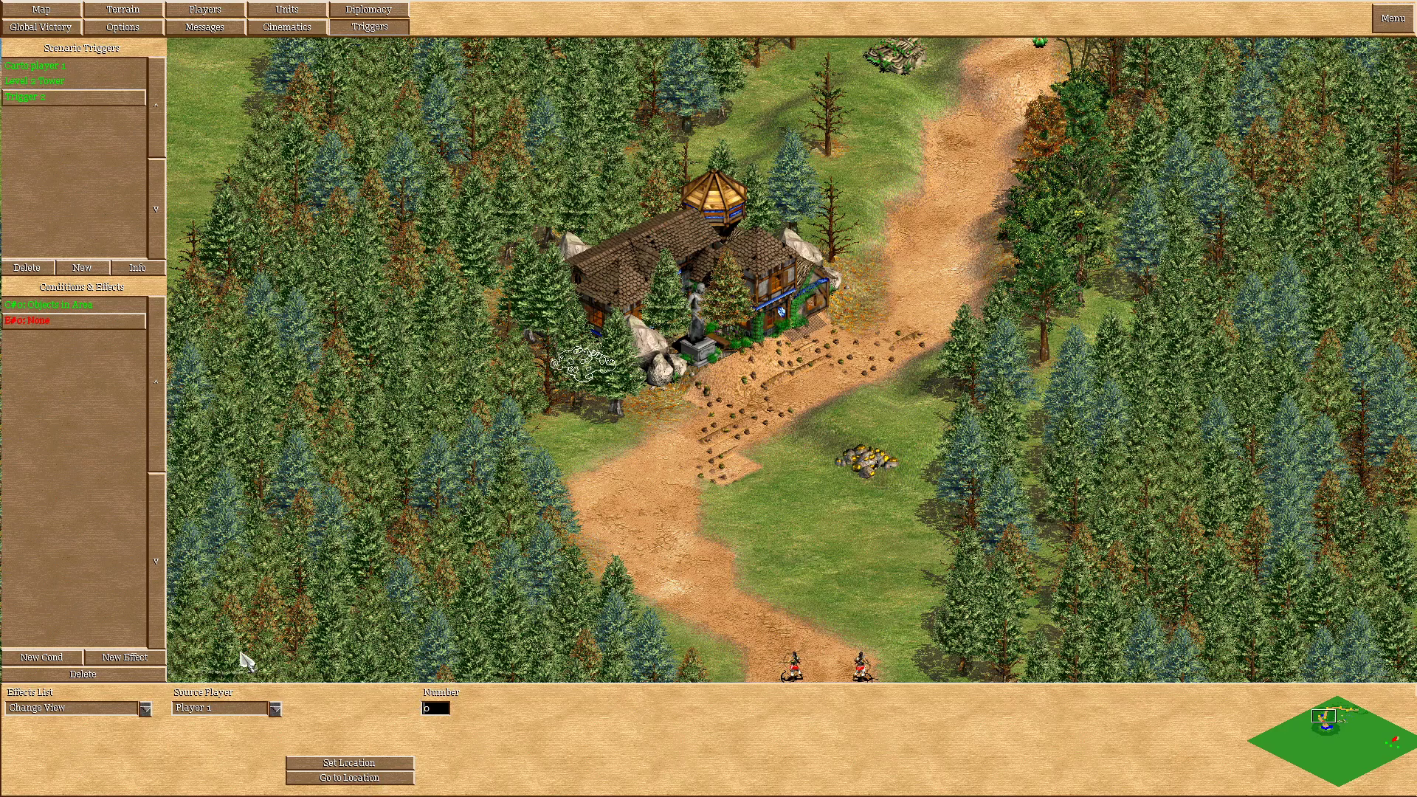
Add a Display Instructions effect with a <BLUE> message reading "We reached", the homeowner's name in the possessive, and "House".
click(118, 658)
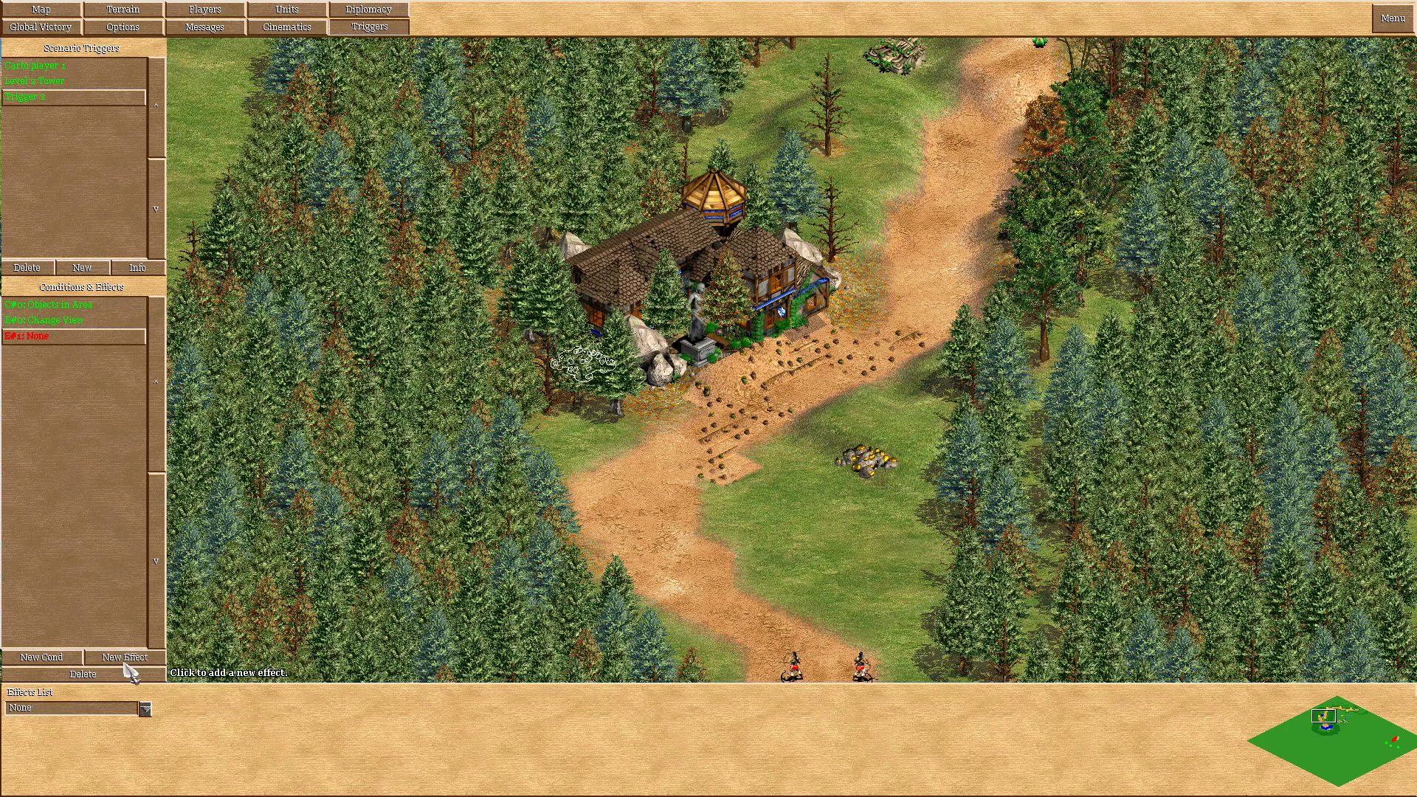
click(146, 710)
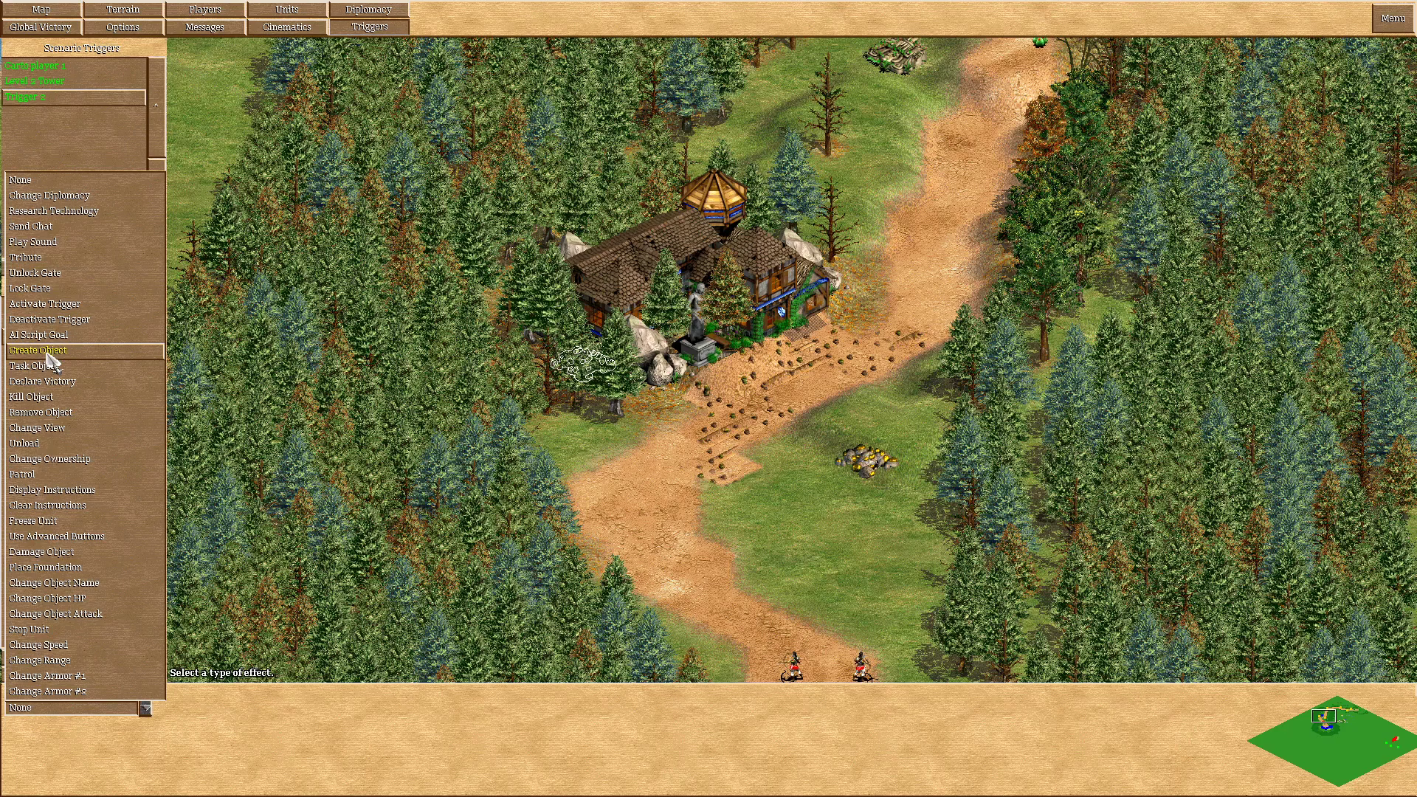
click(105, 491)
click(292, 781)
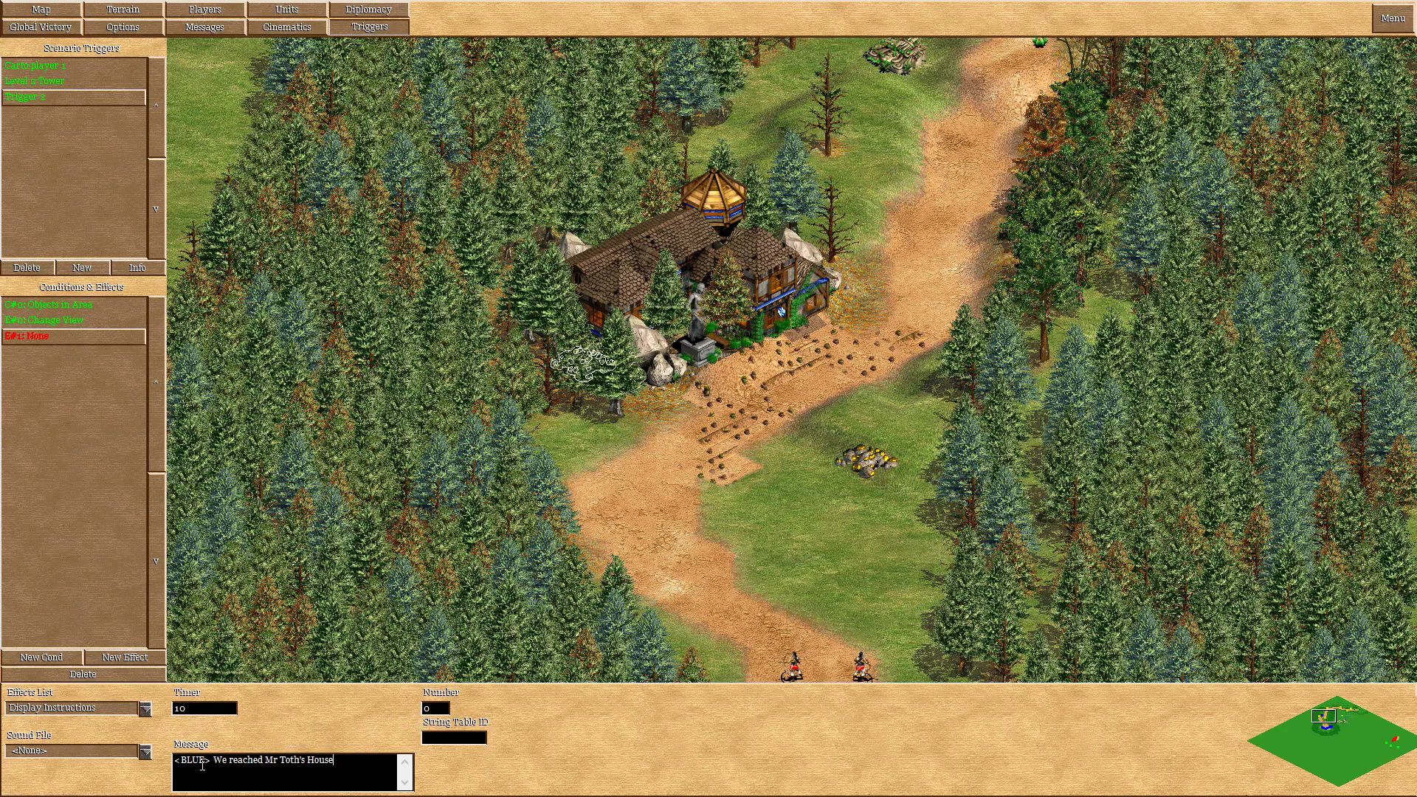
Replace the message's color tag with <GREEN> and set the Display Instructions timer to 14.
drag(187, 760, 181, 760)
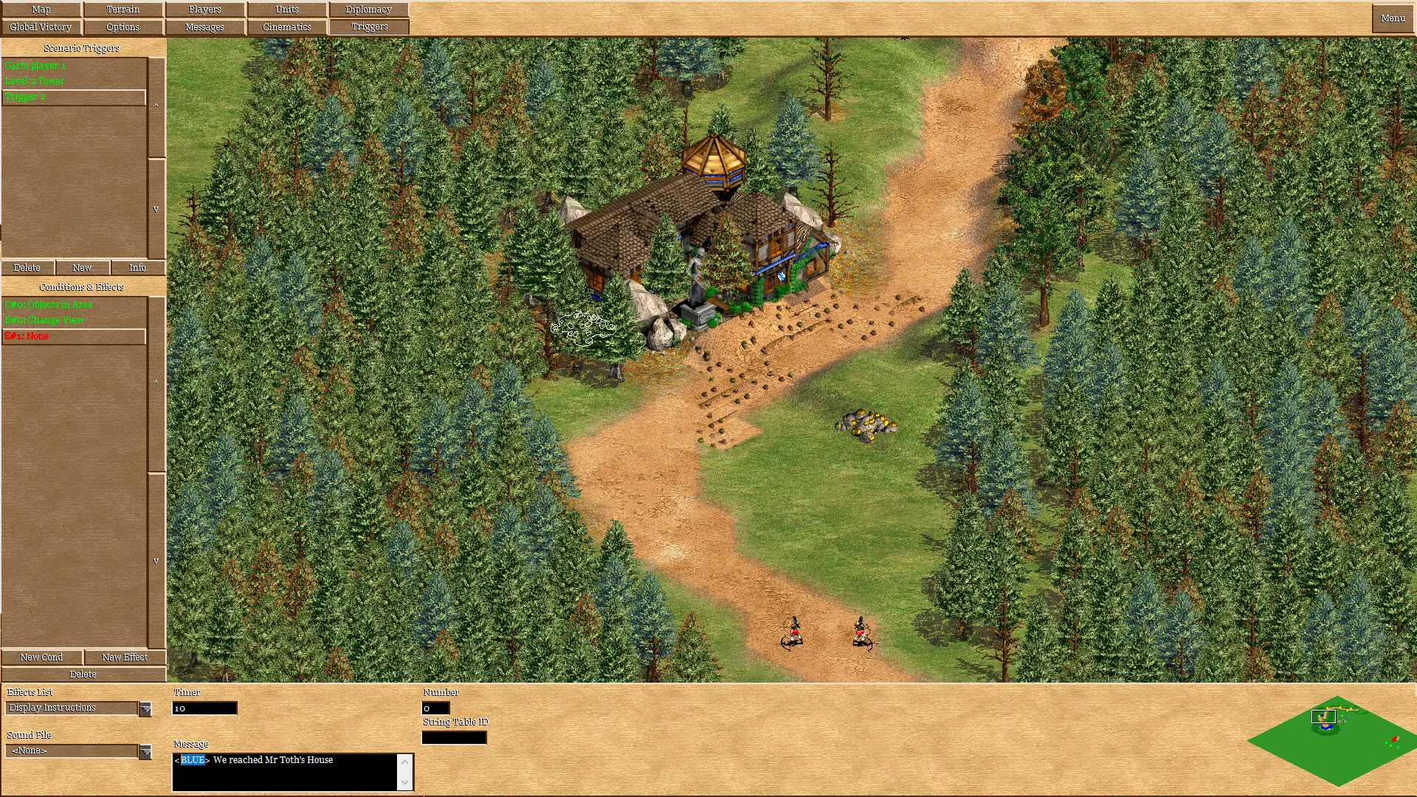
text(GREEN)
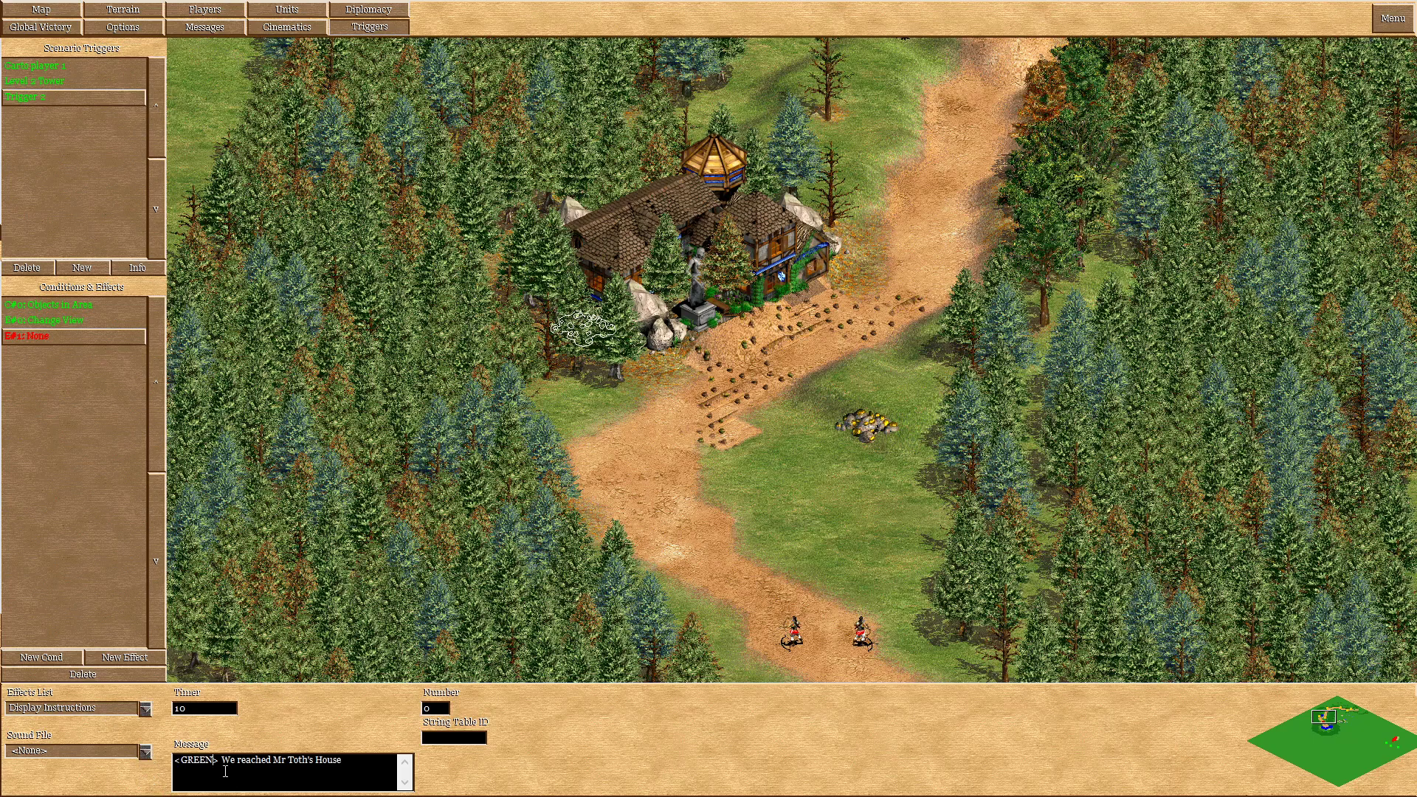
drag(220, 761, 103, 773)
click(347, 761)
click(214, 708)
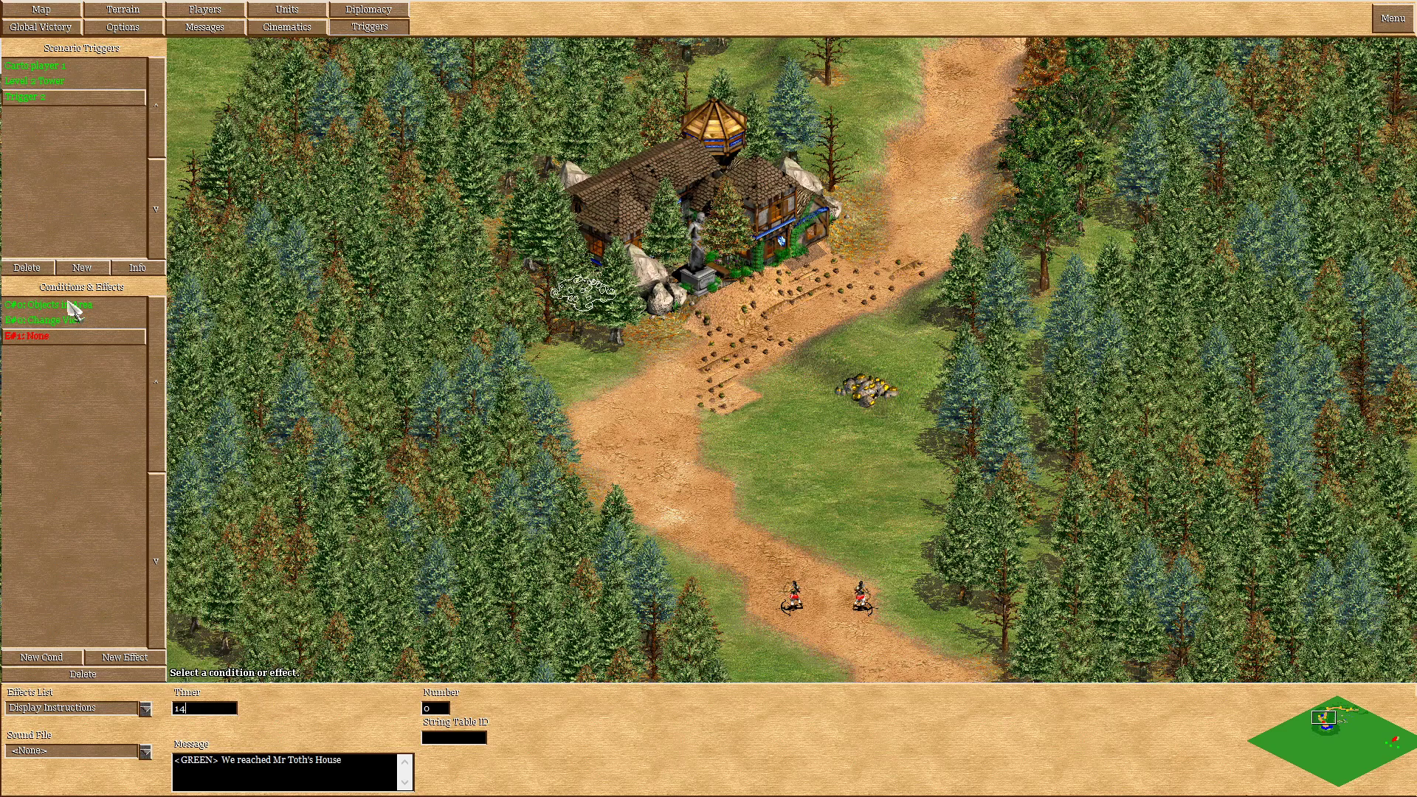
click(75, 322)
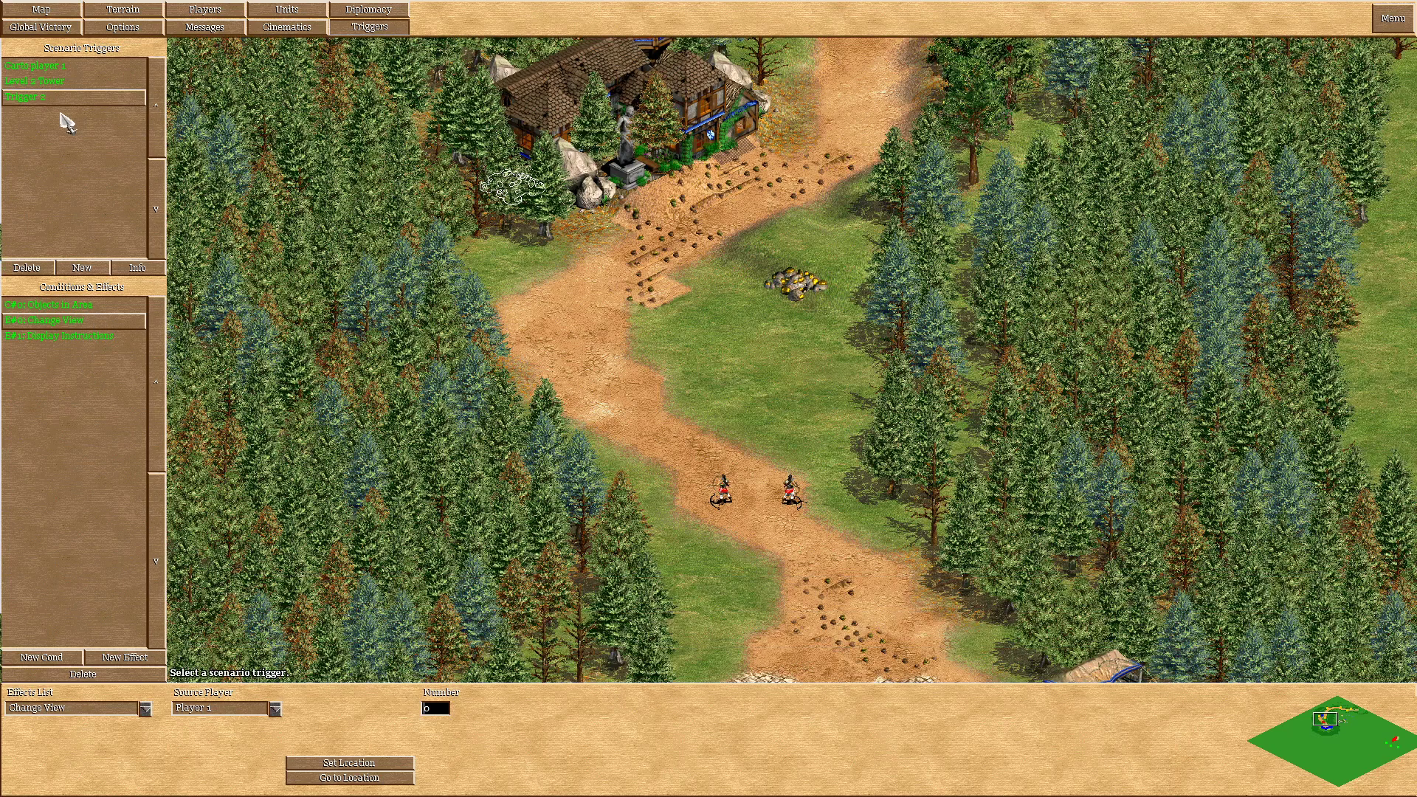
Rename the trigger holding the Change View and Display Instructions effects to "Reach", the homeowner's name, and "house".
click(59, 97)
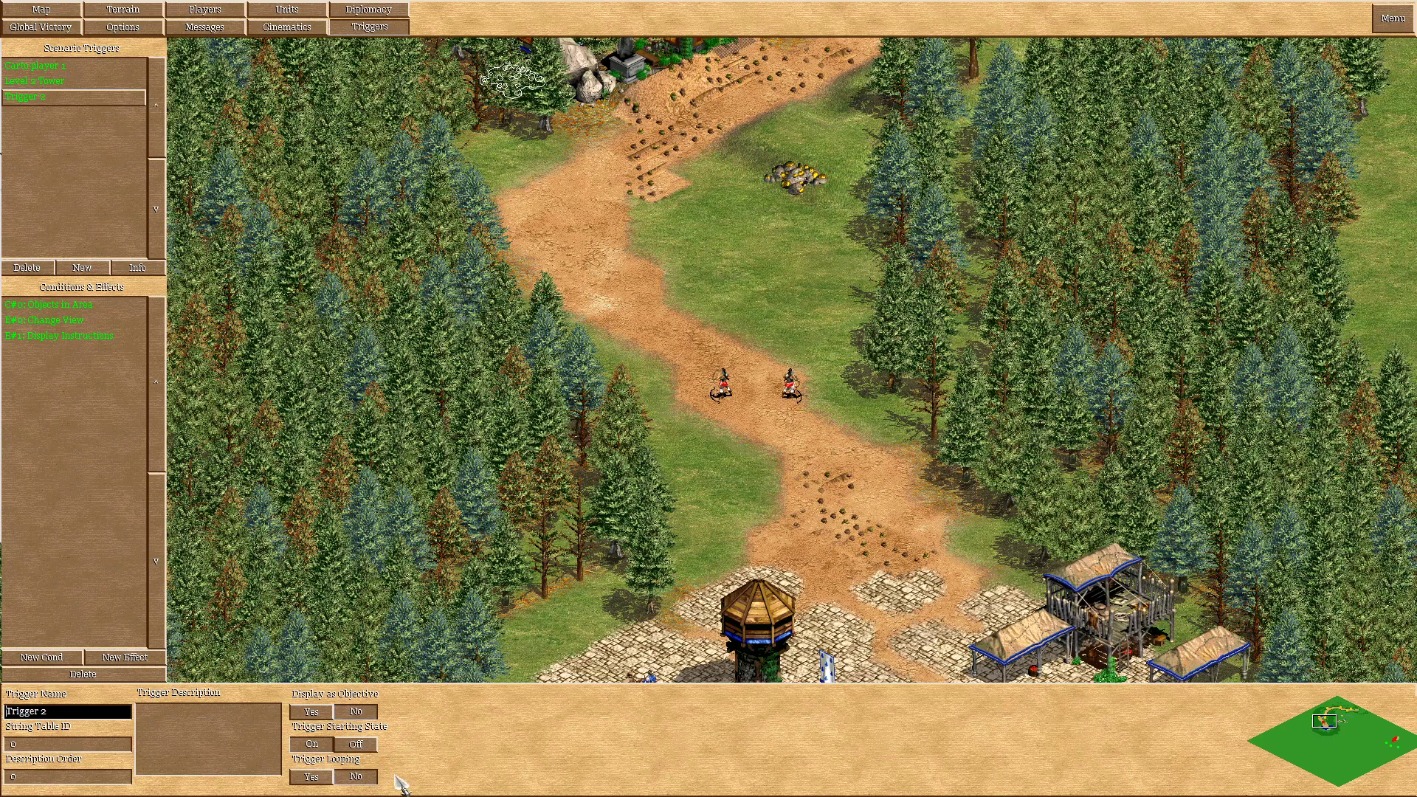
click(78, 713)
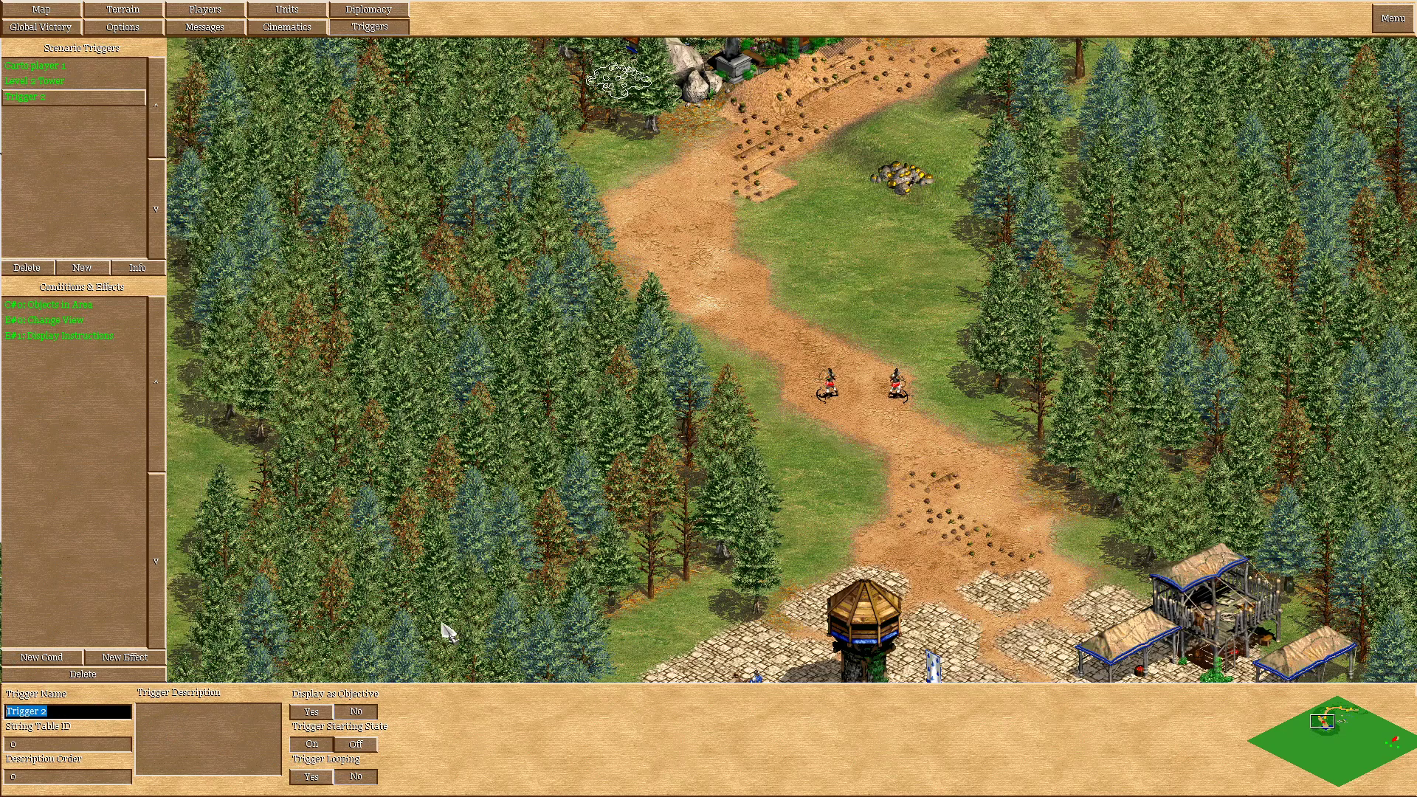
text(Reach Mr toths house)
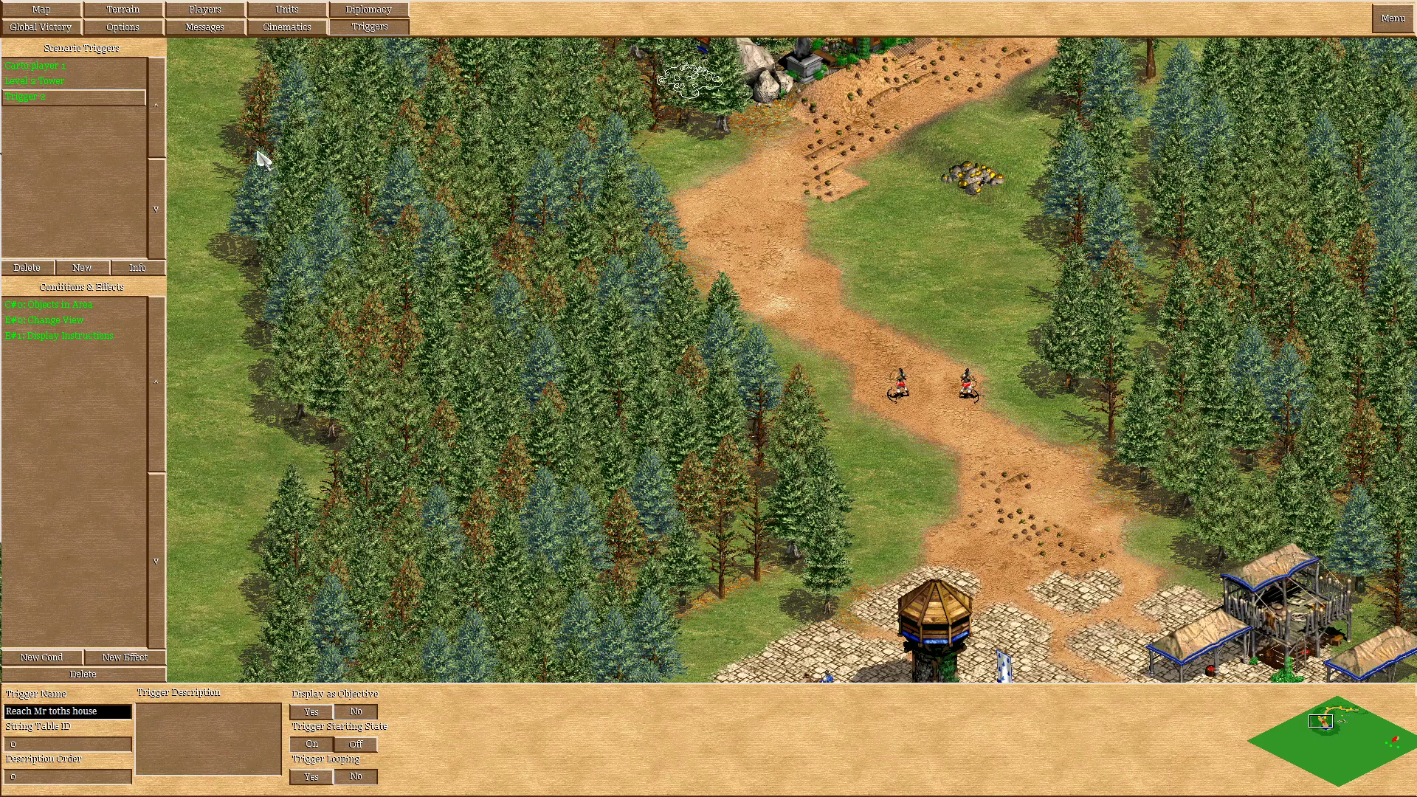
click(115, 98)
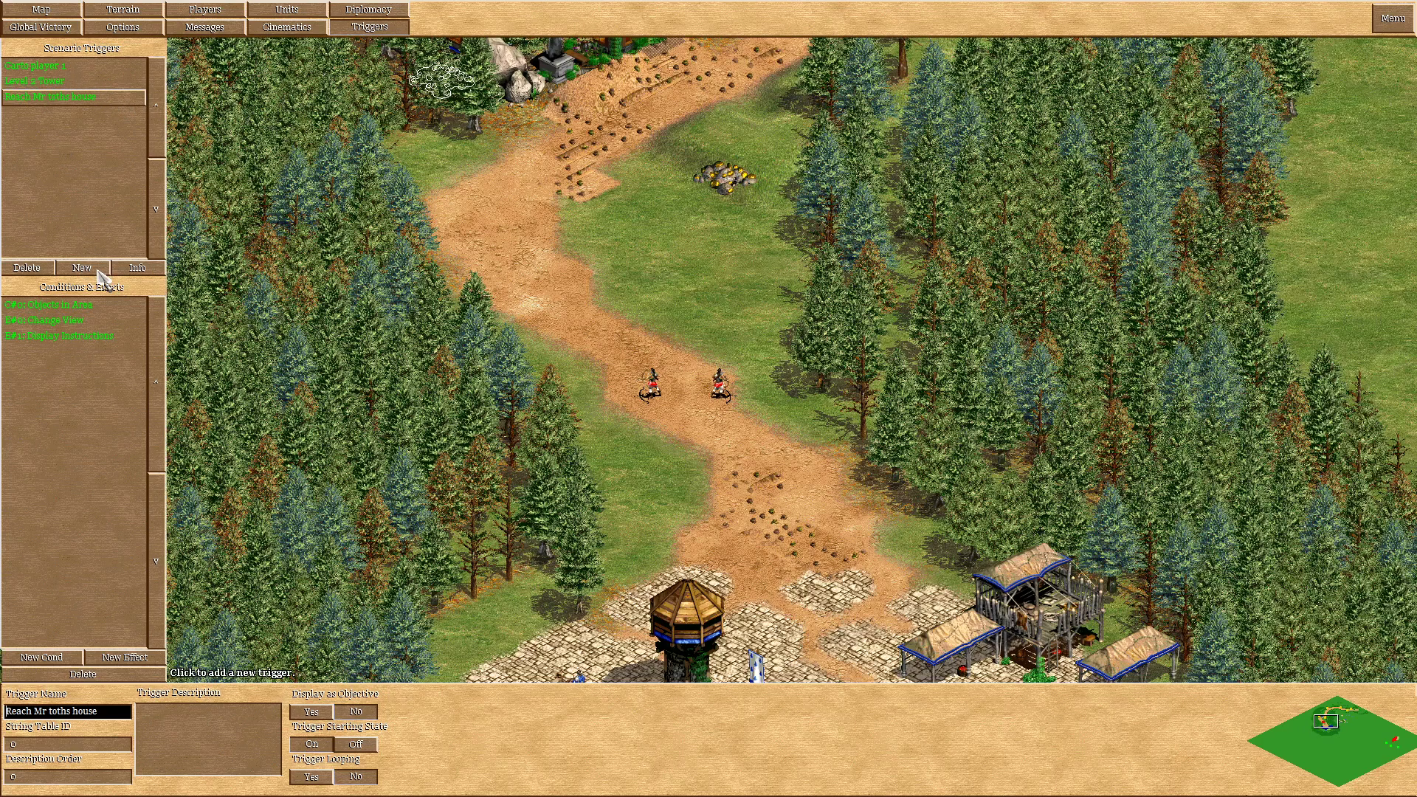
Create an objective trigger with starting state off, describing the homeowner's request to "take out the wolf up ahead. Do so to claim a reward.".
click(84, 268)
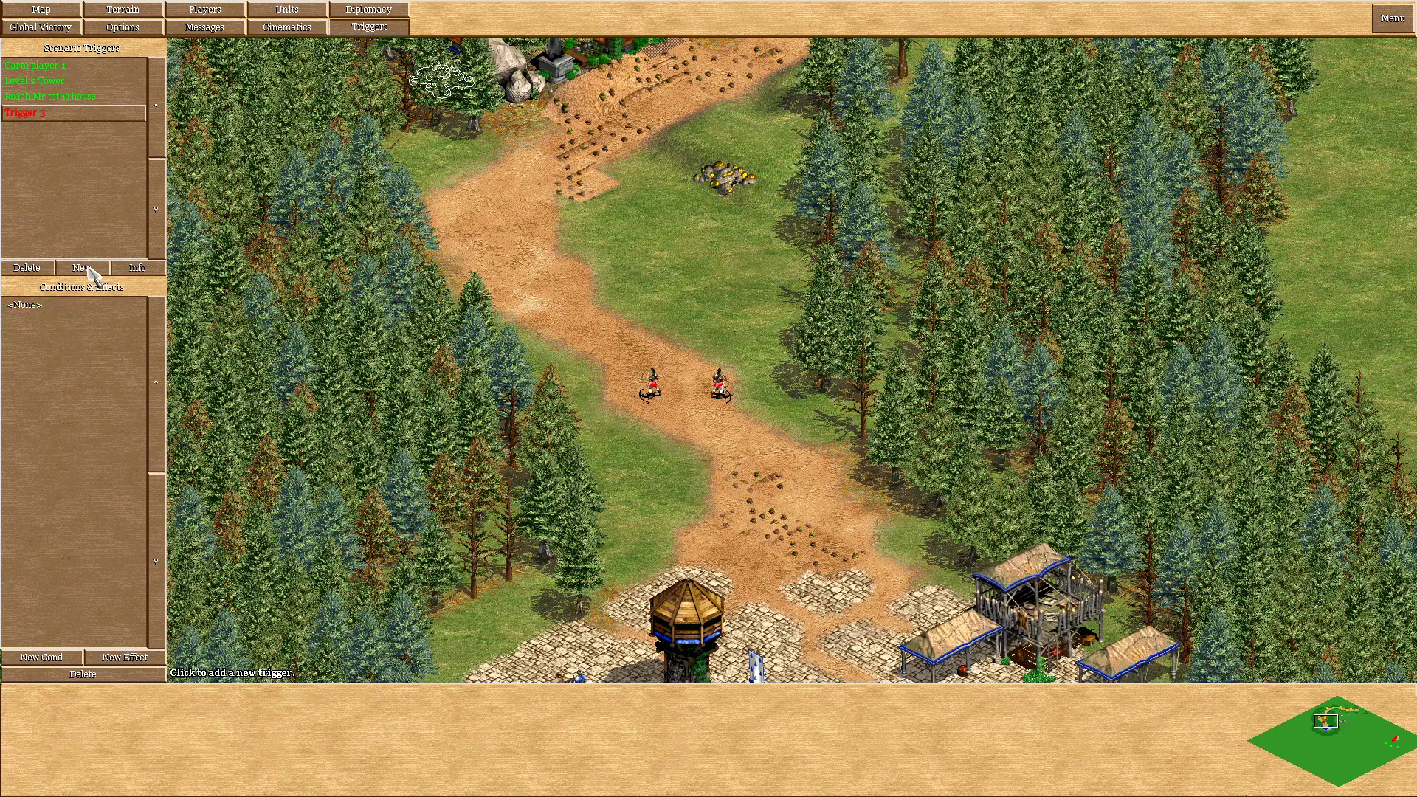
click(43, 119)
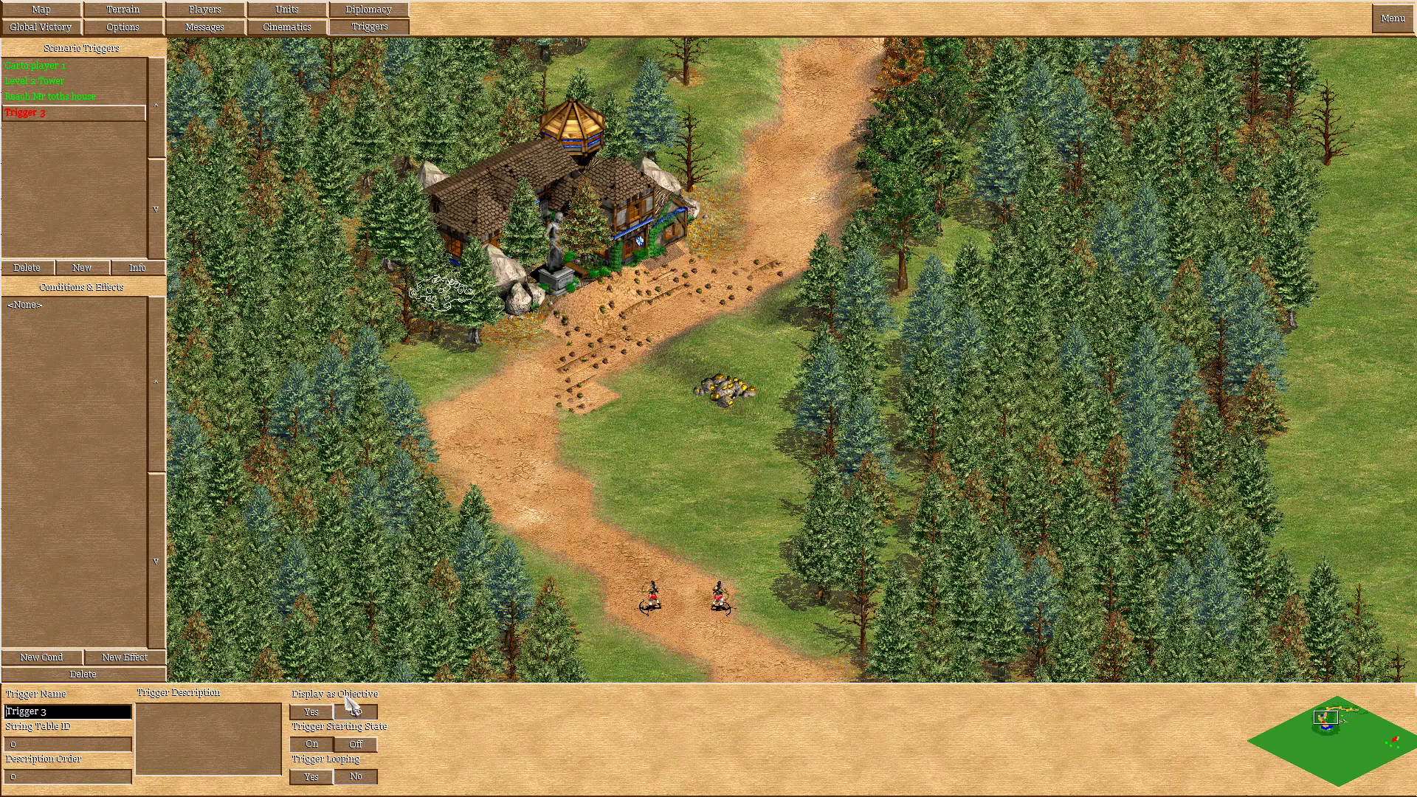
click(313, 713)
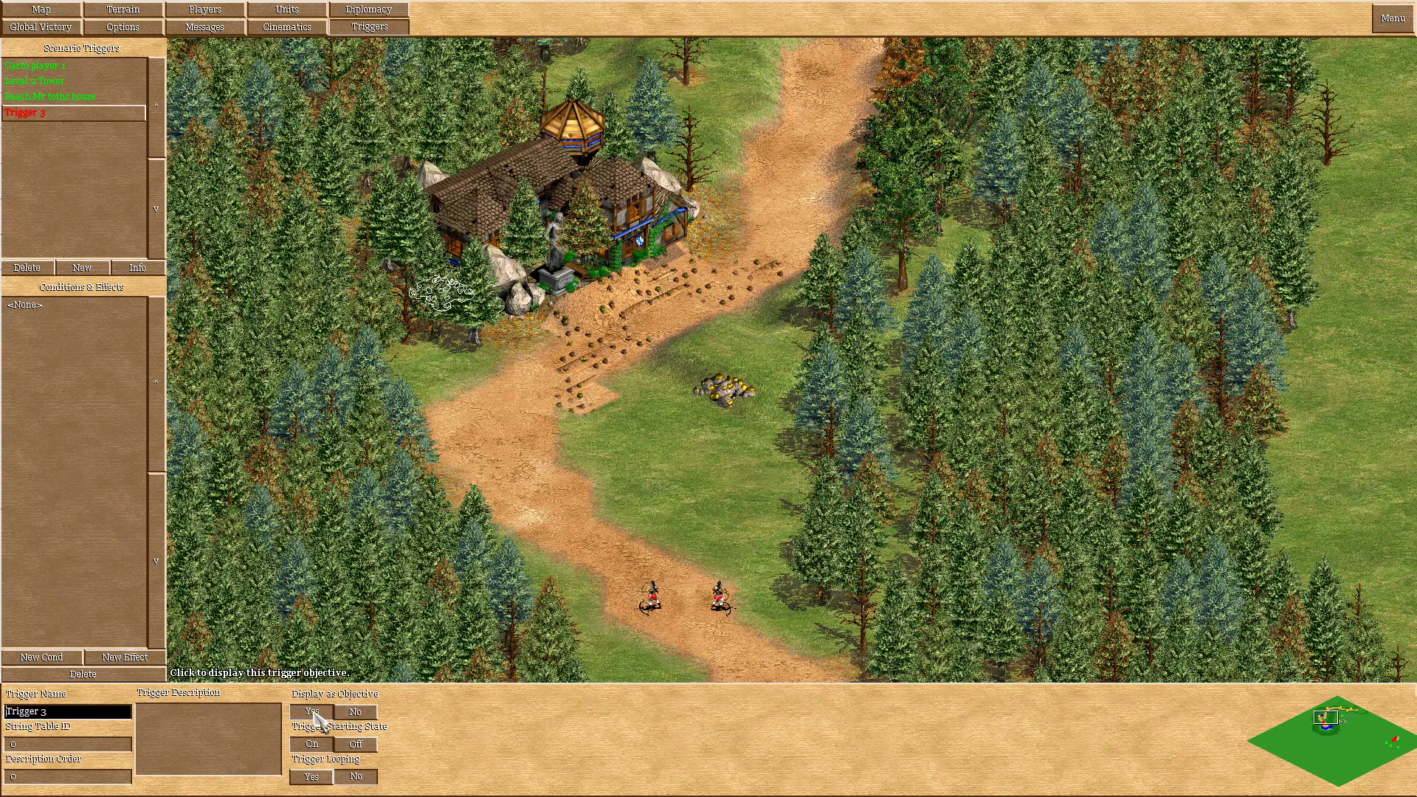
click(358, 745)
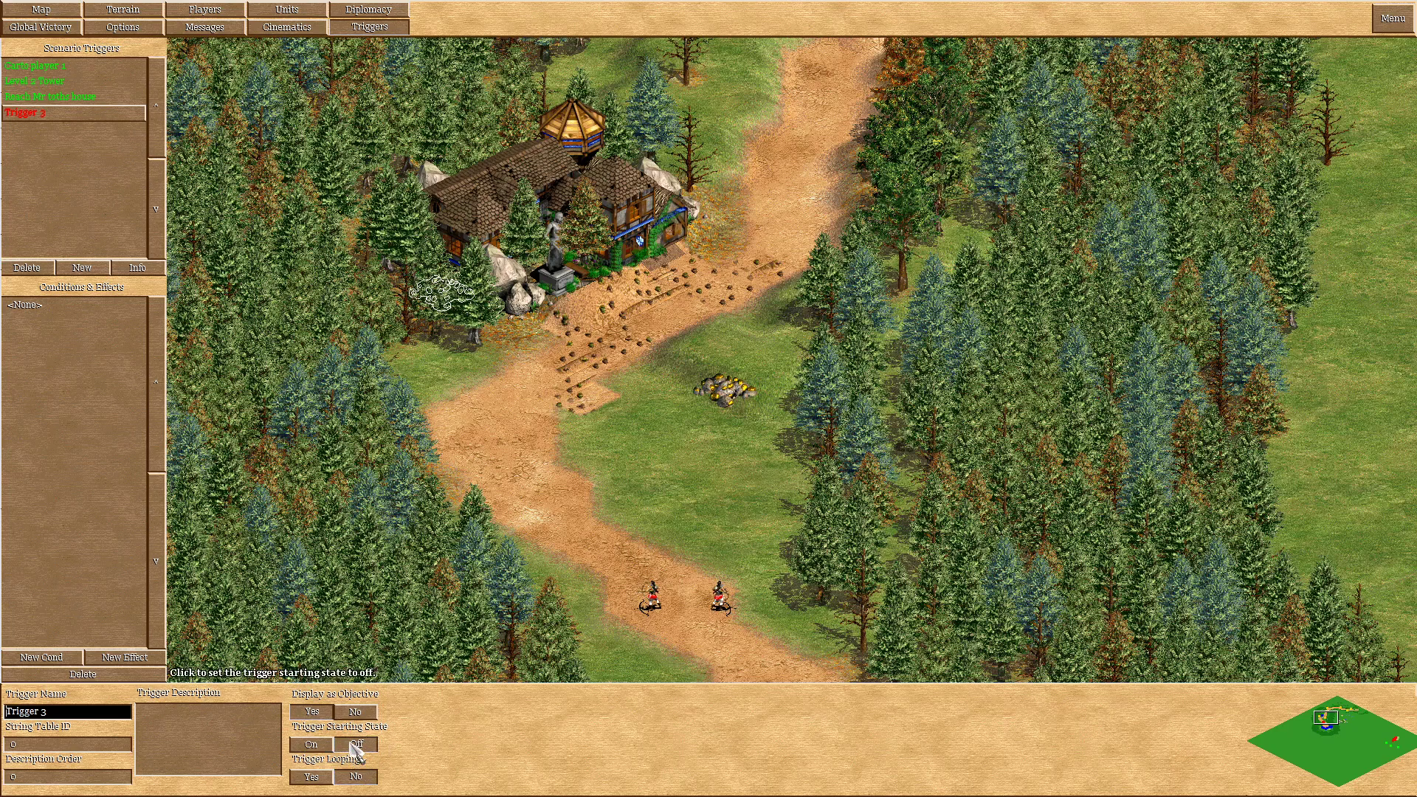
click(314, 745)
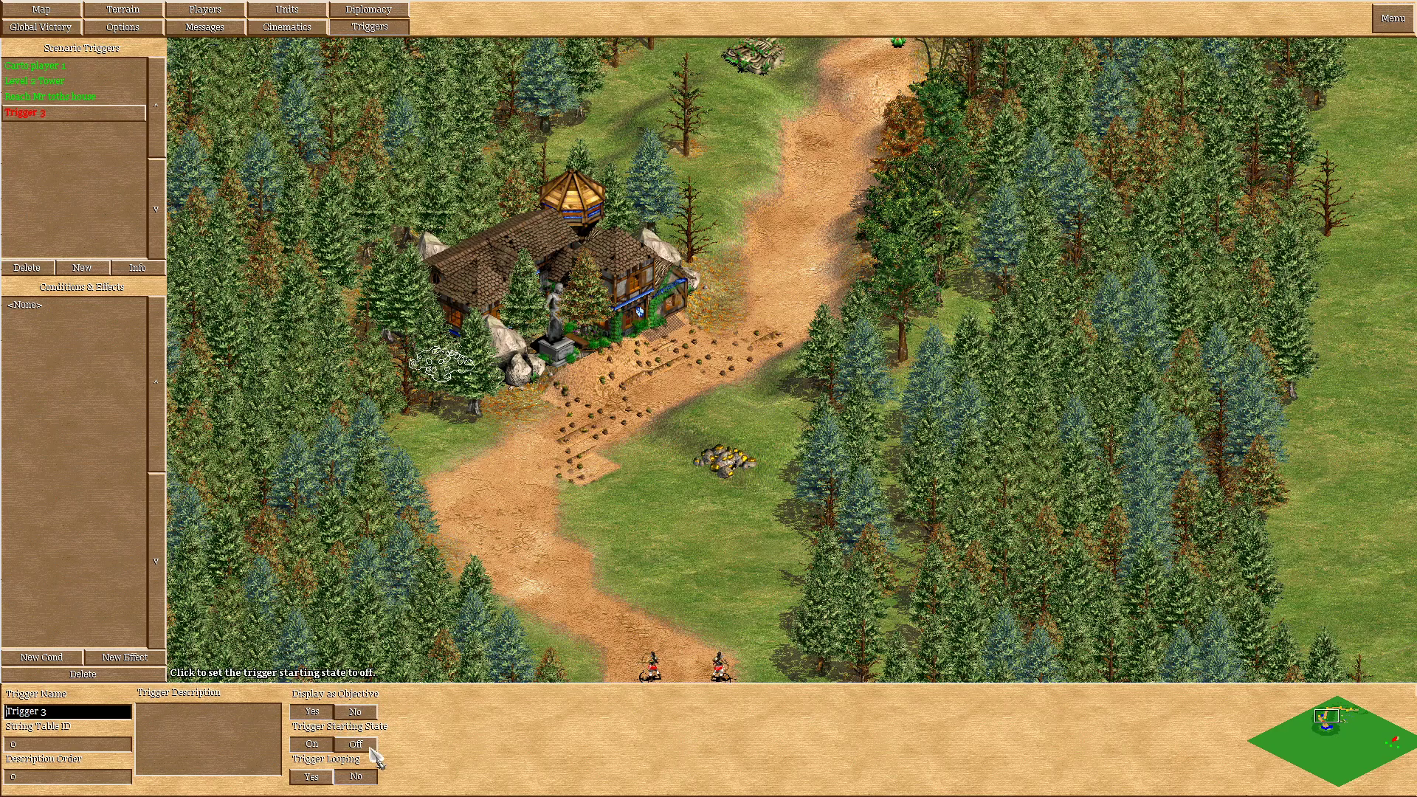
click(358, 747)
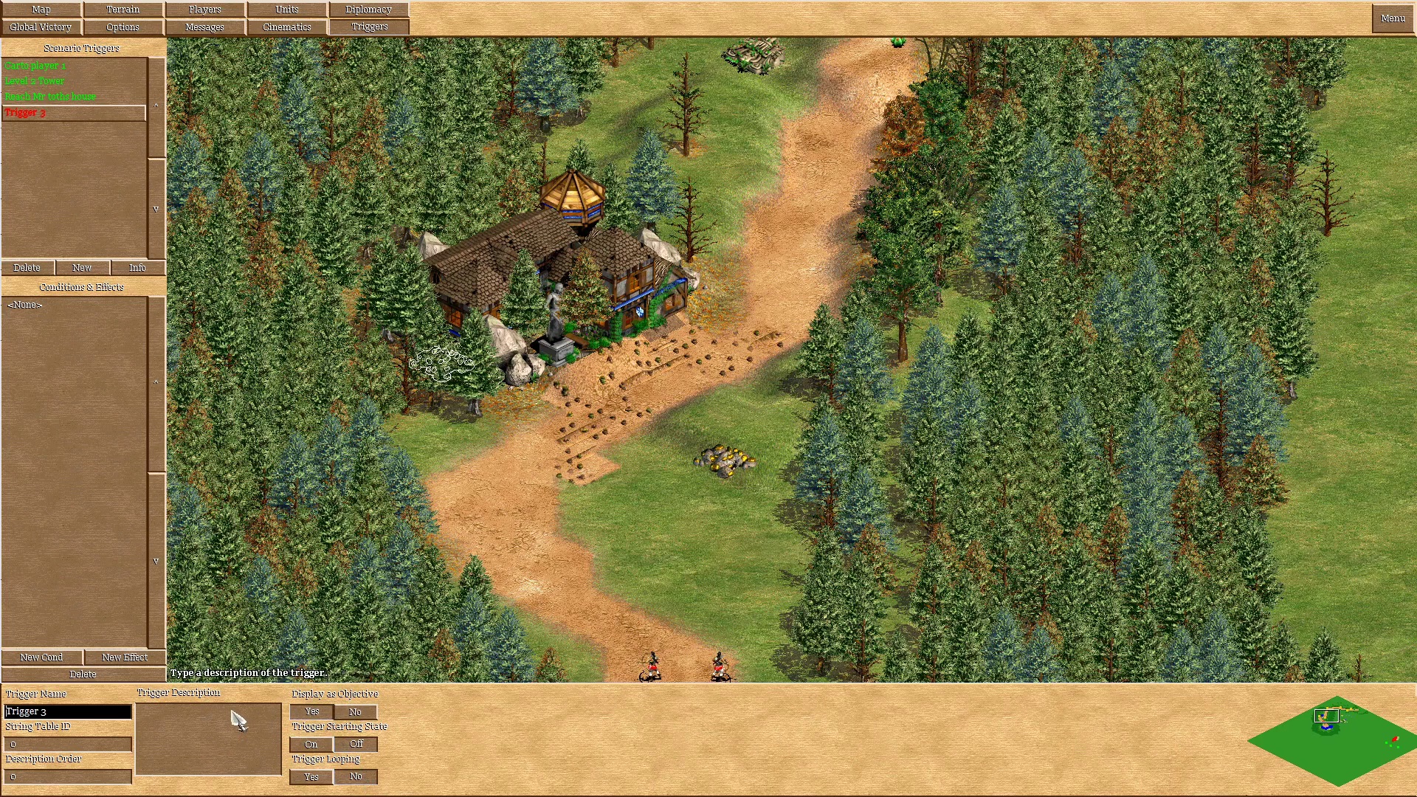
click(169, 709)
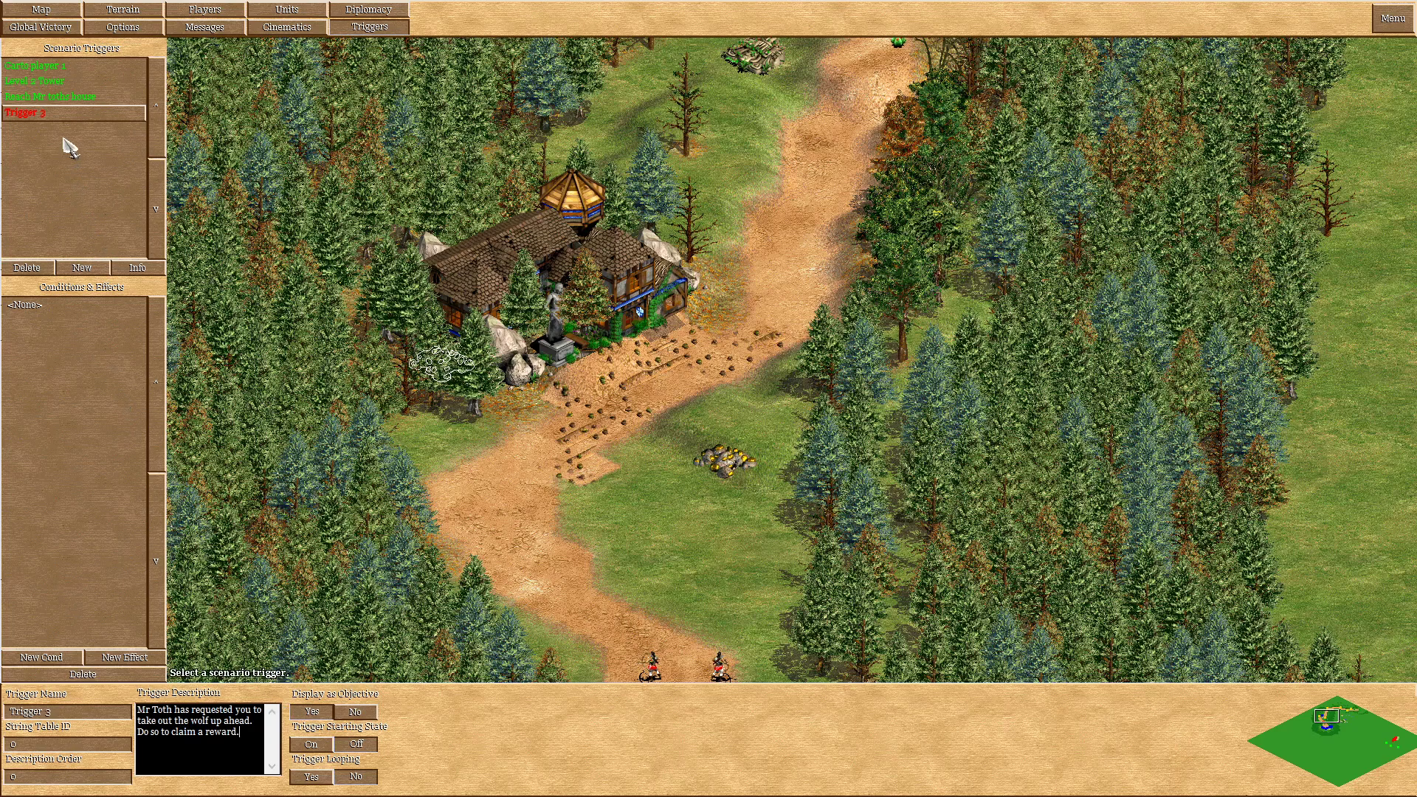
click(86, 113)
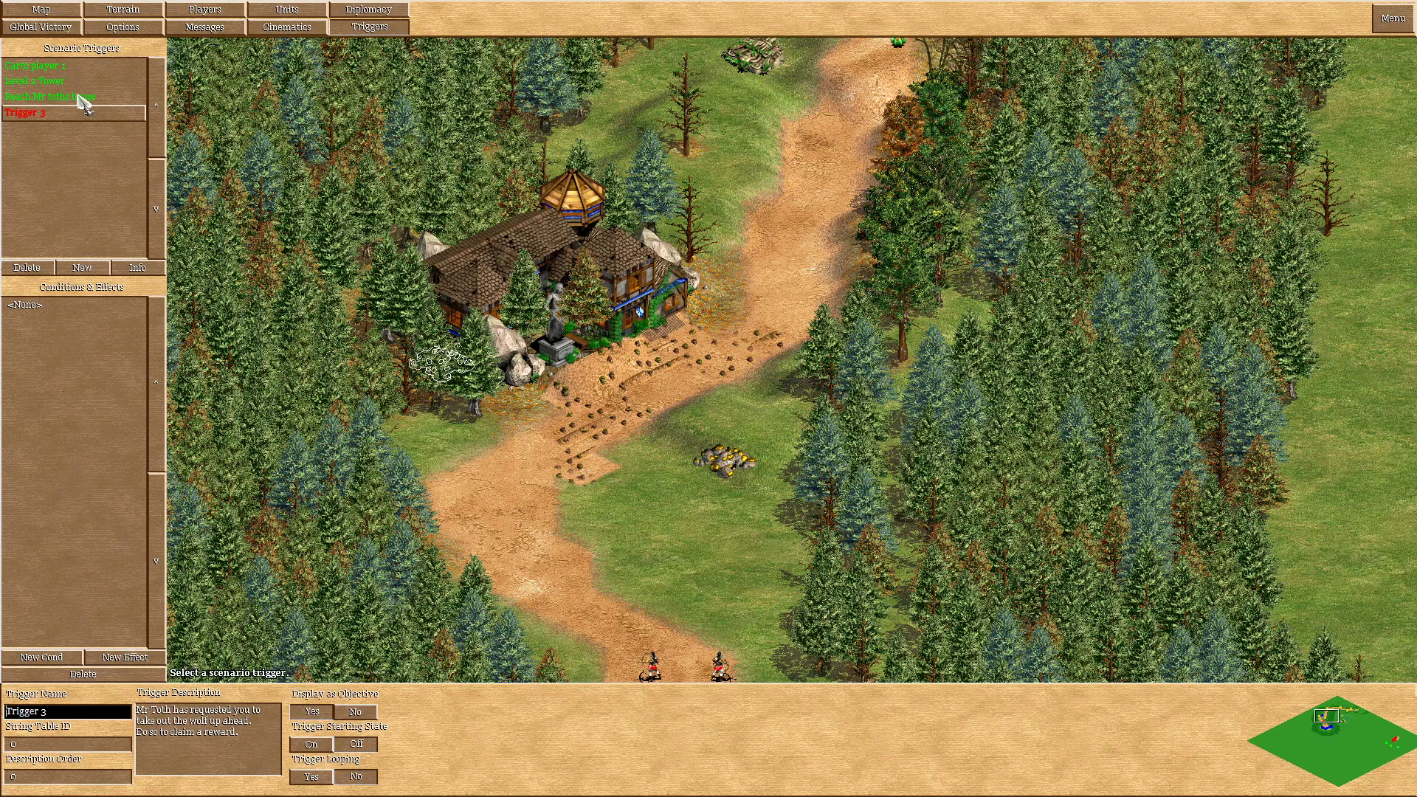
Add a Destroy Object condition to the new trigger with the large building as its object, and go to the object to check.
click(57, 660)
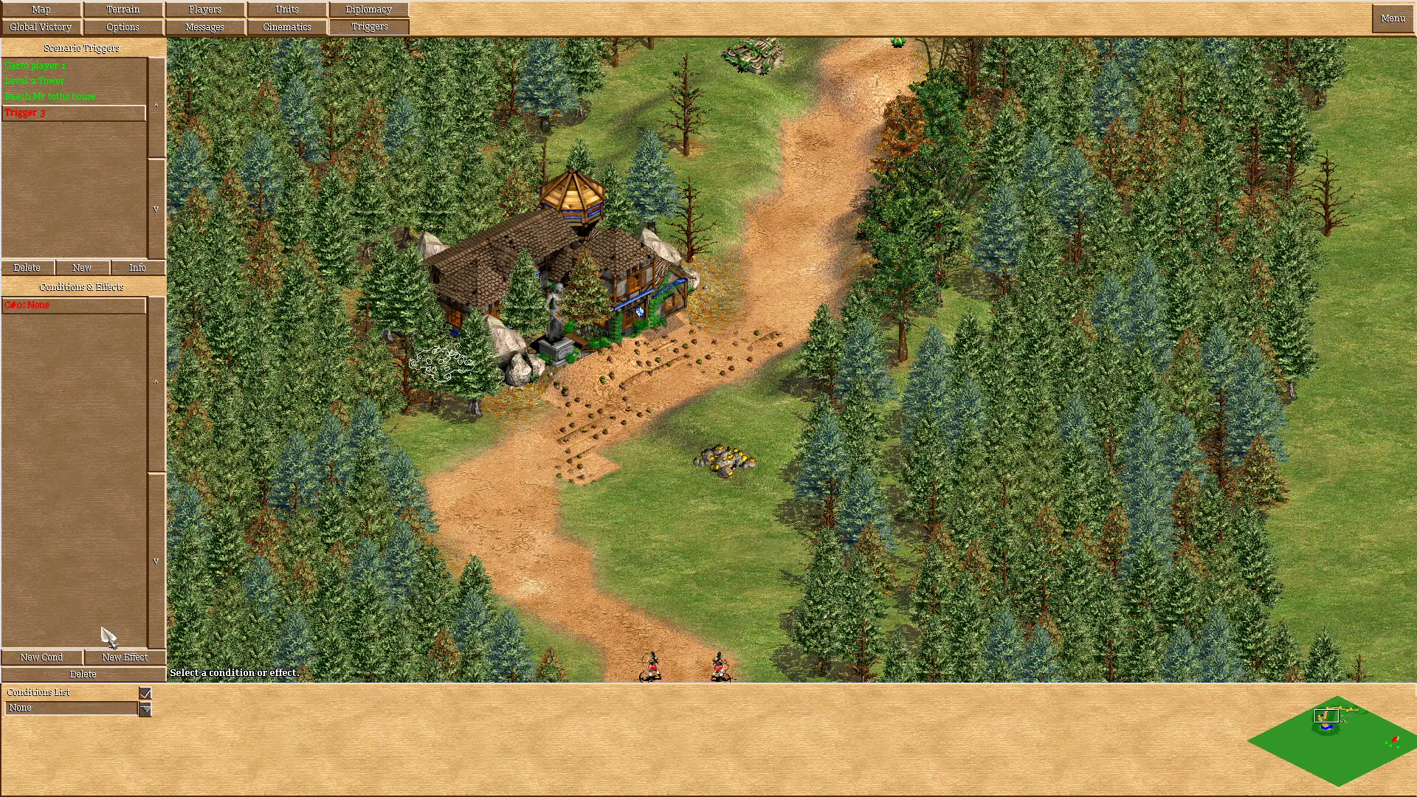
click(146, 708)
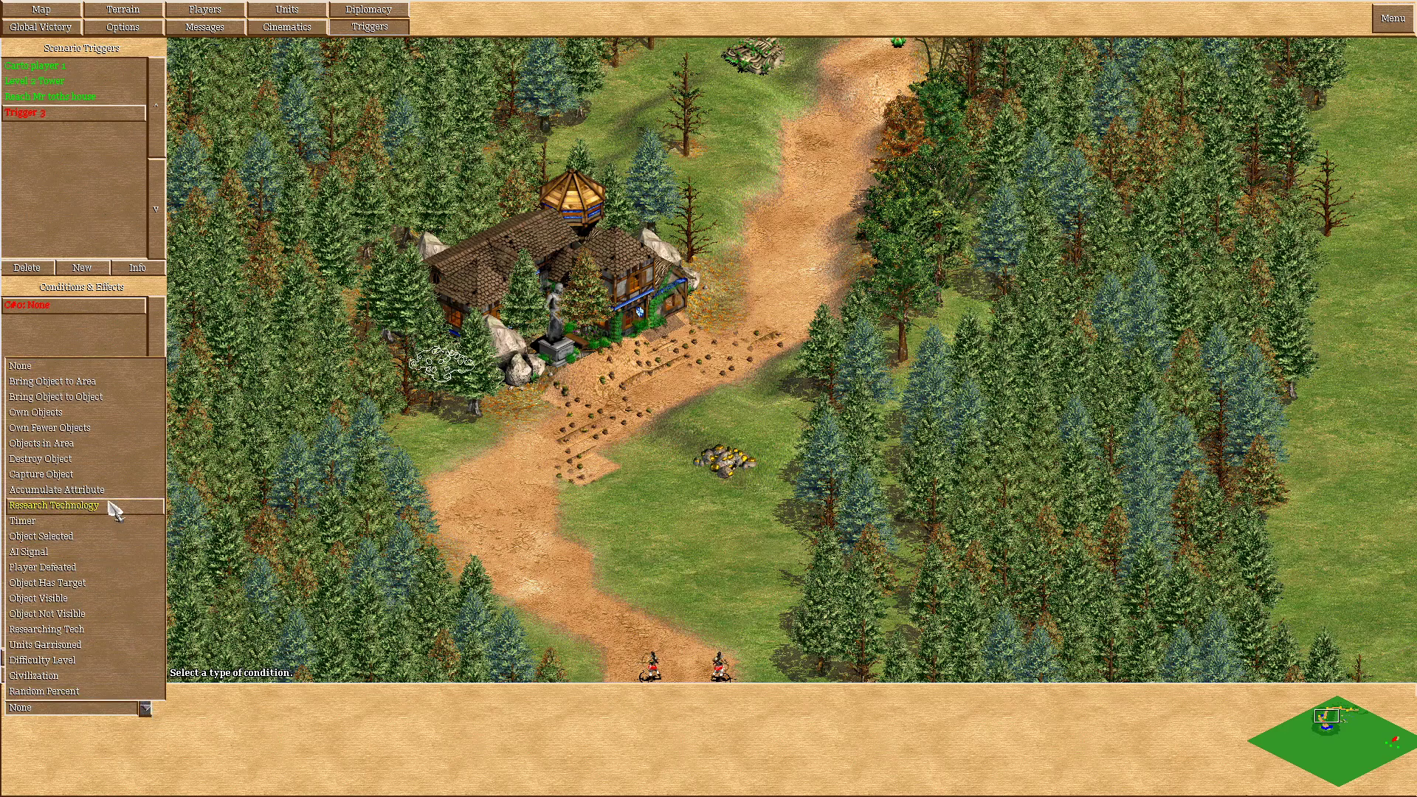
click(98, 463)
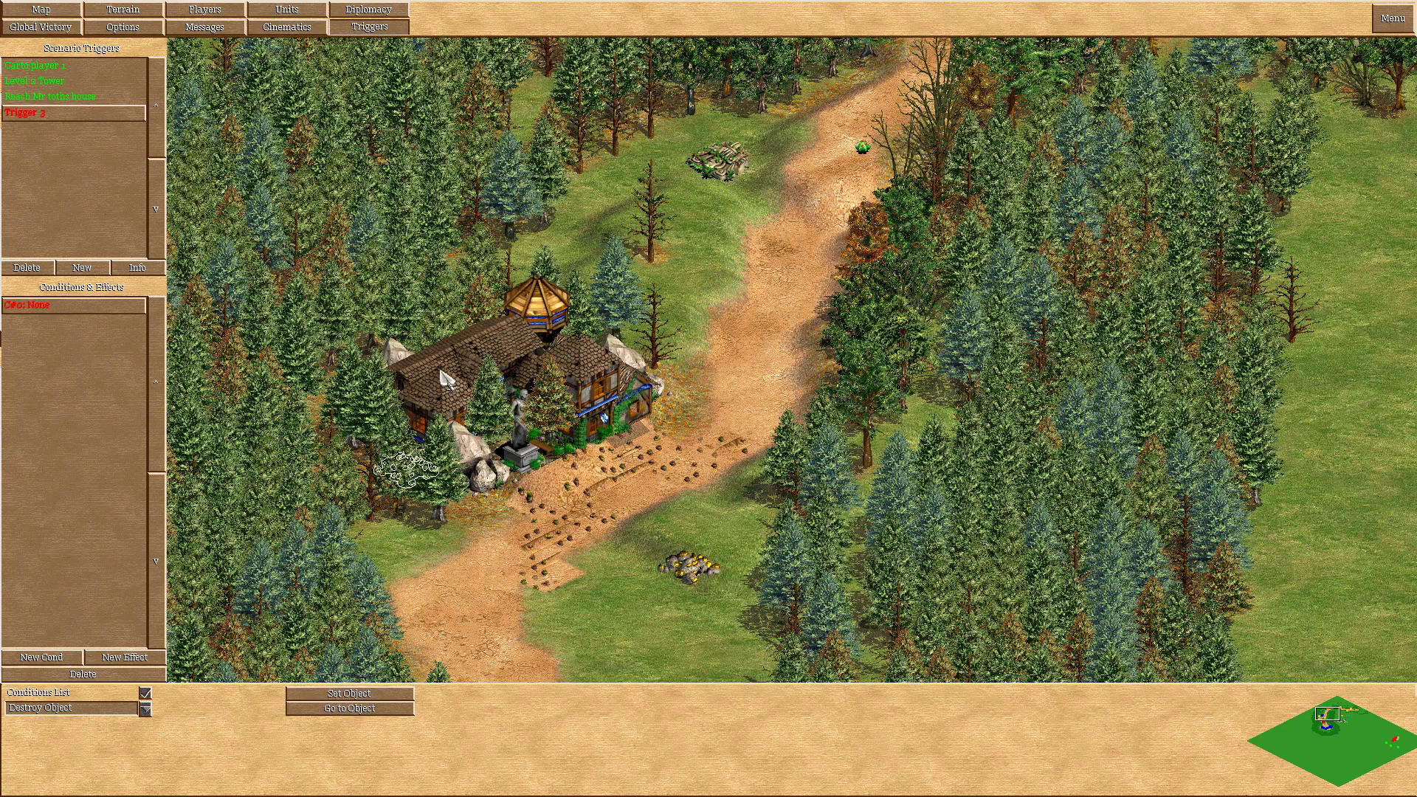
click(477, 348)
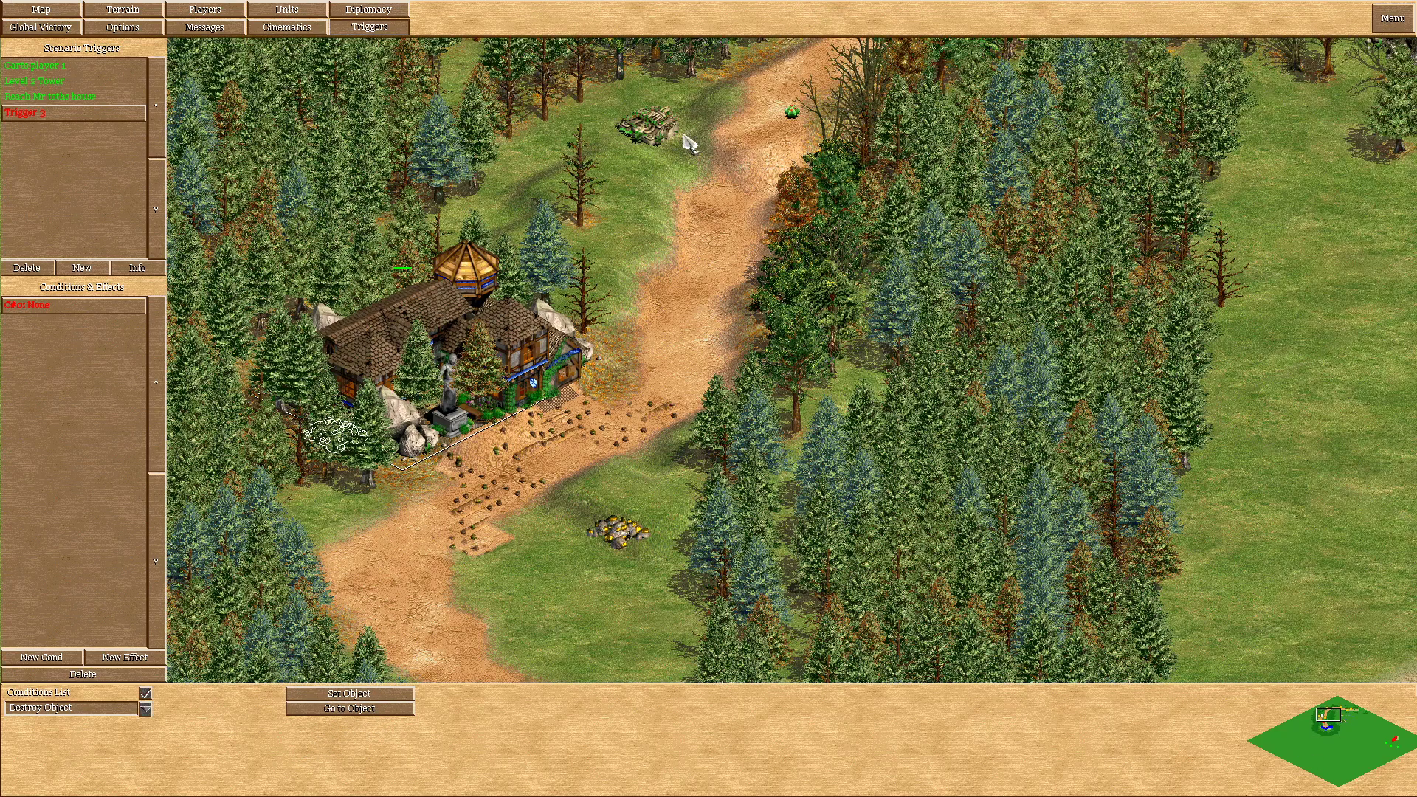
click(377, 344)
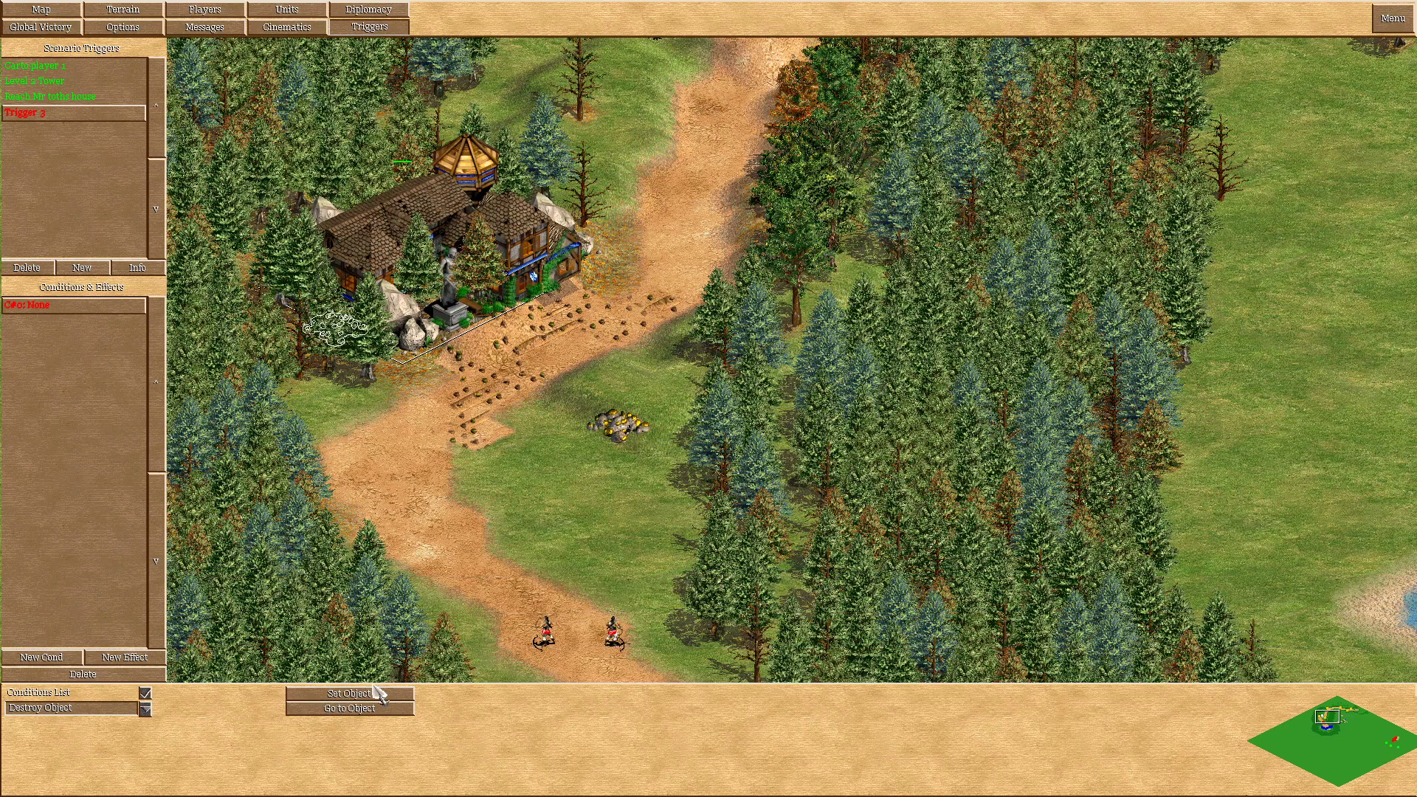
click(361, 708)
key(Up)
key(Right)
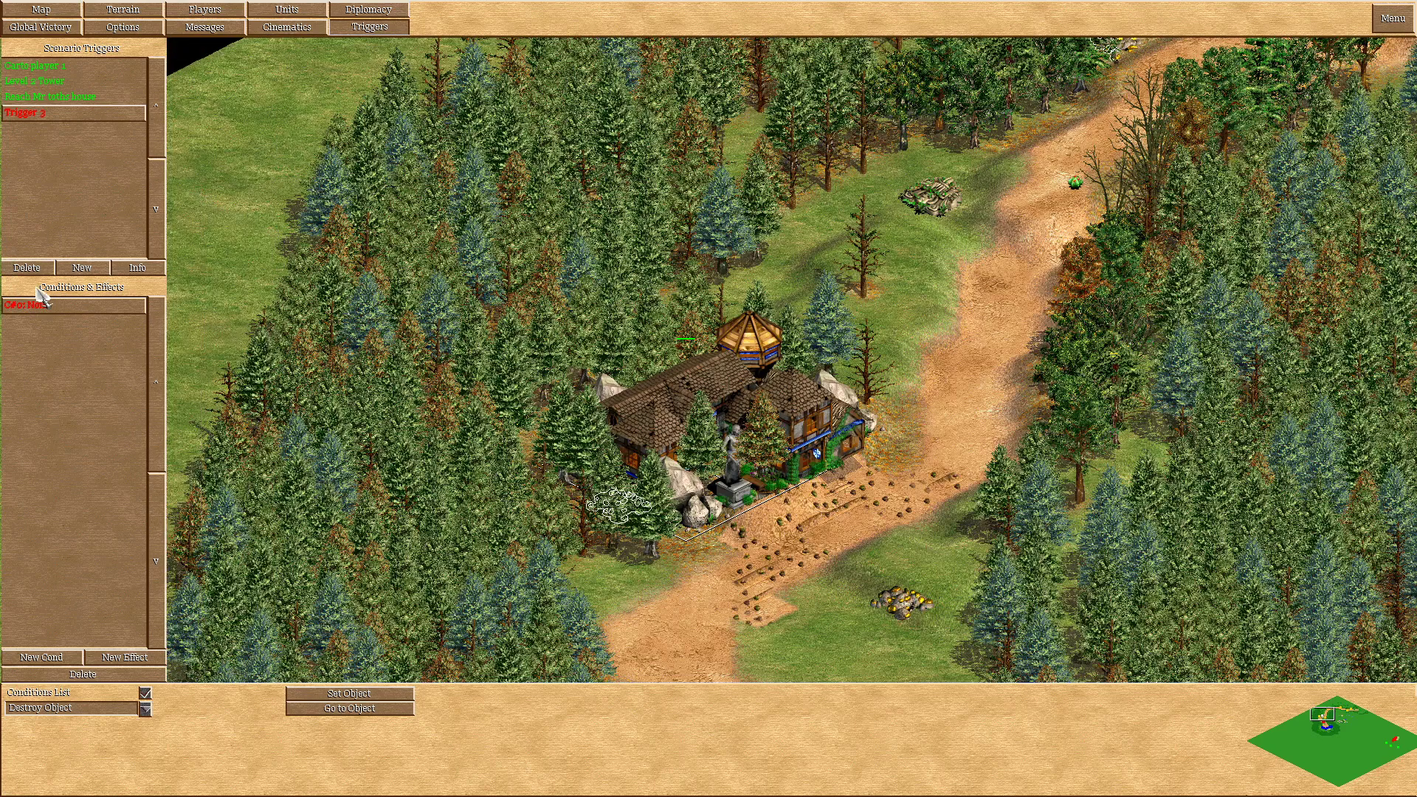
click(45, 306)
key(Right)
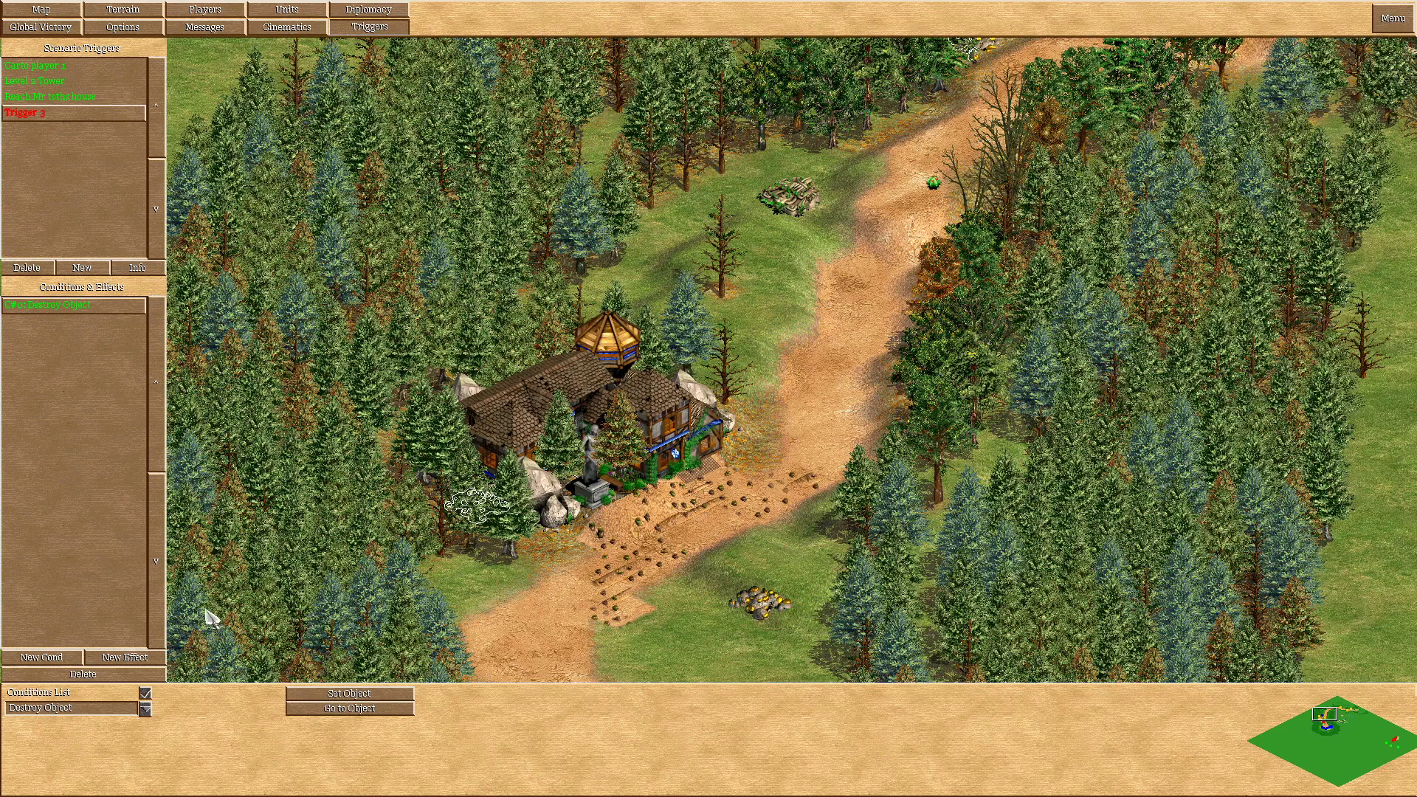
Rename the objective trigger to "Objective" followed by the homeowner's name.
click(62, 117)
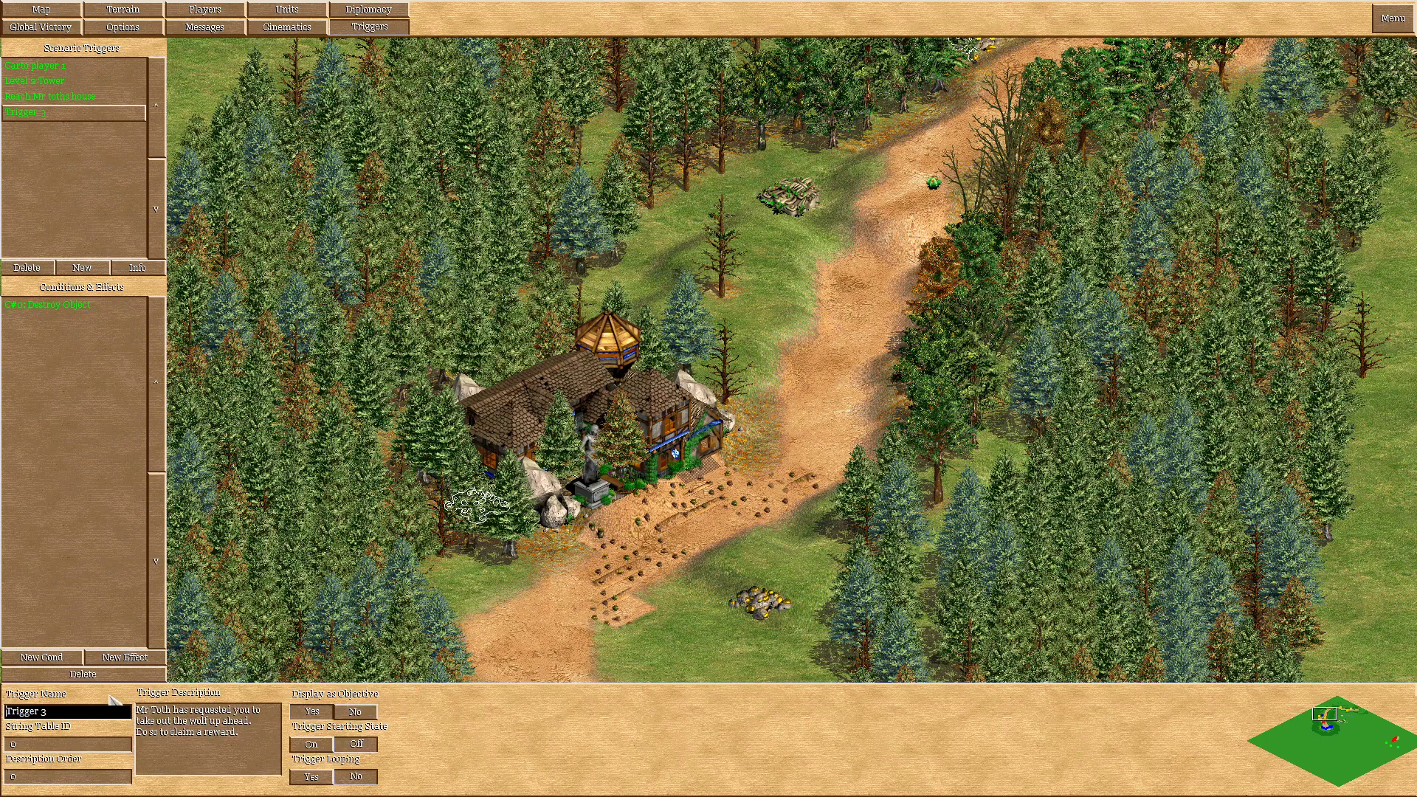
key(Left)
text(Ob)
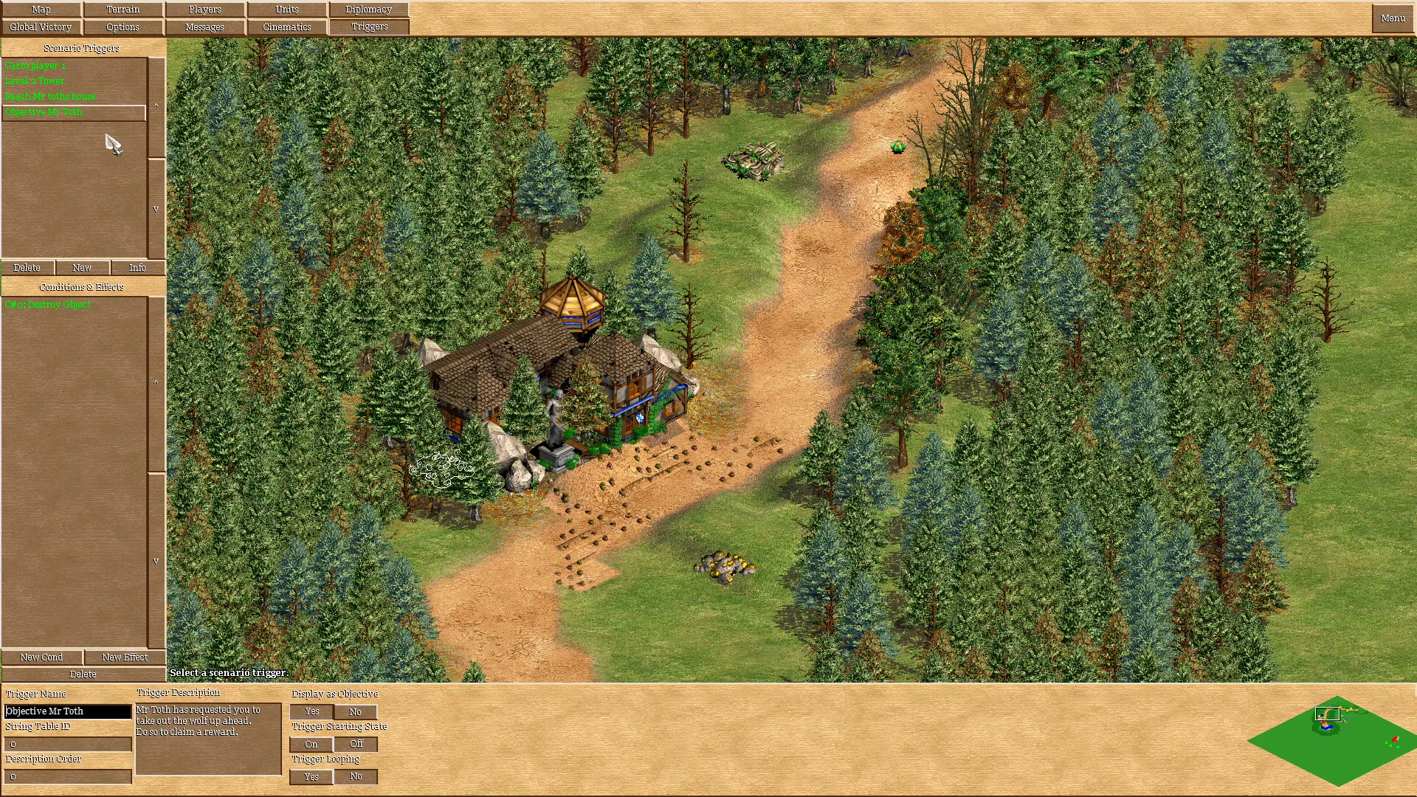
key(Down)
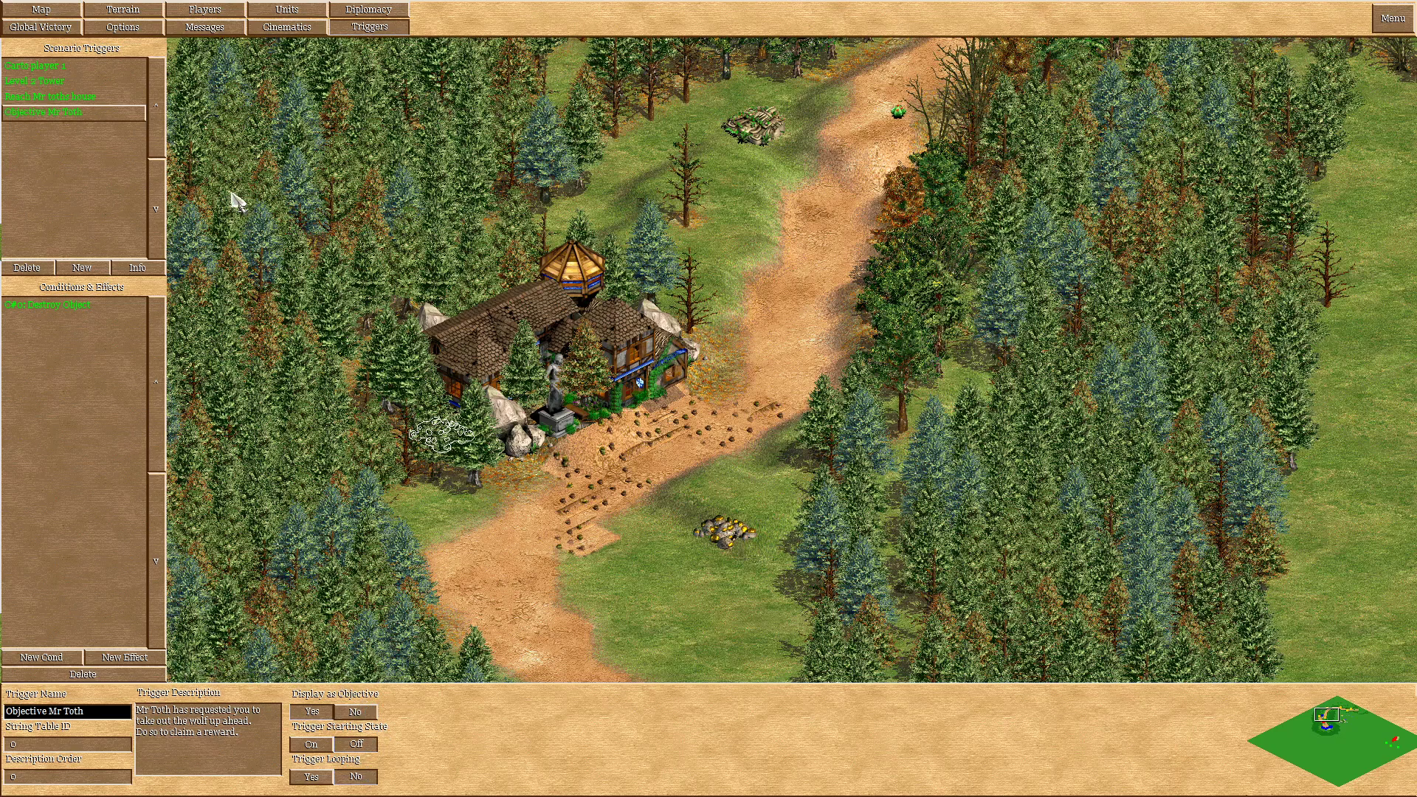
Examine the house-reaching trigger's Objects in Area condition and its location, and its Change View and Display Instructions effects.
click(60, 96)
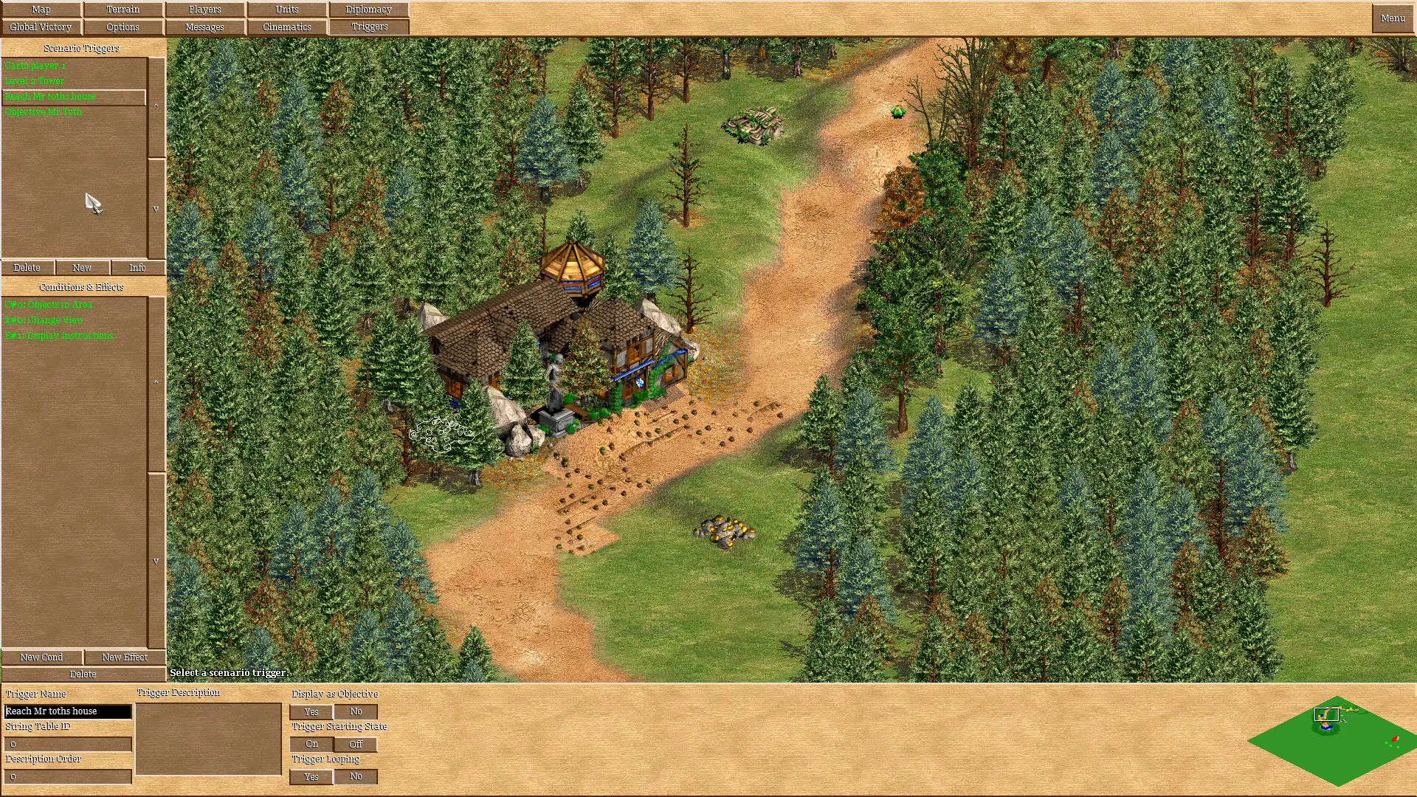
click(66, 305)
key(Down)
key(Down)
key(Down)
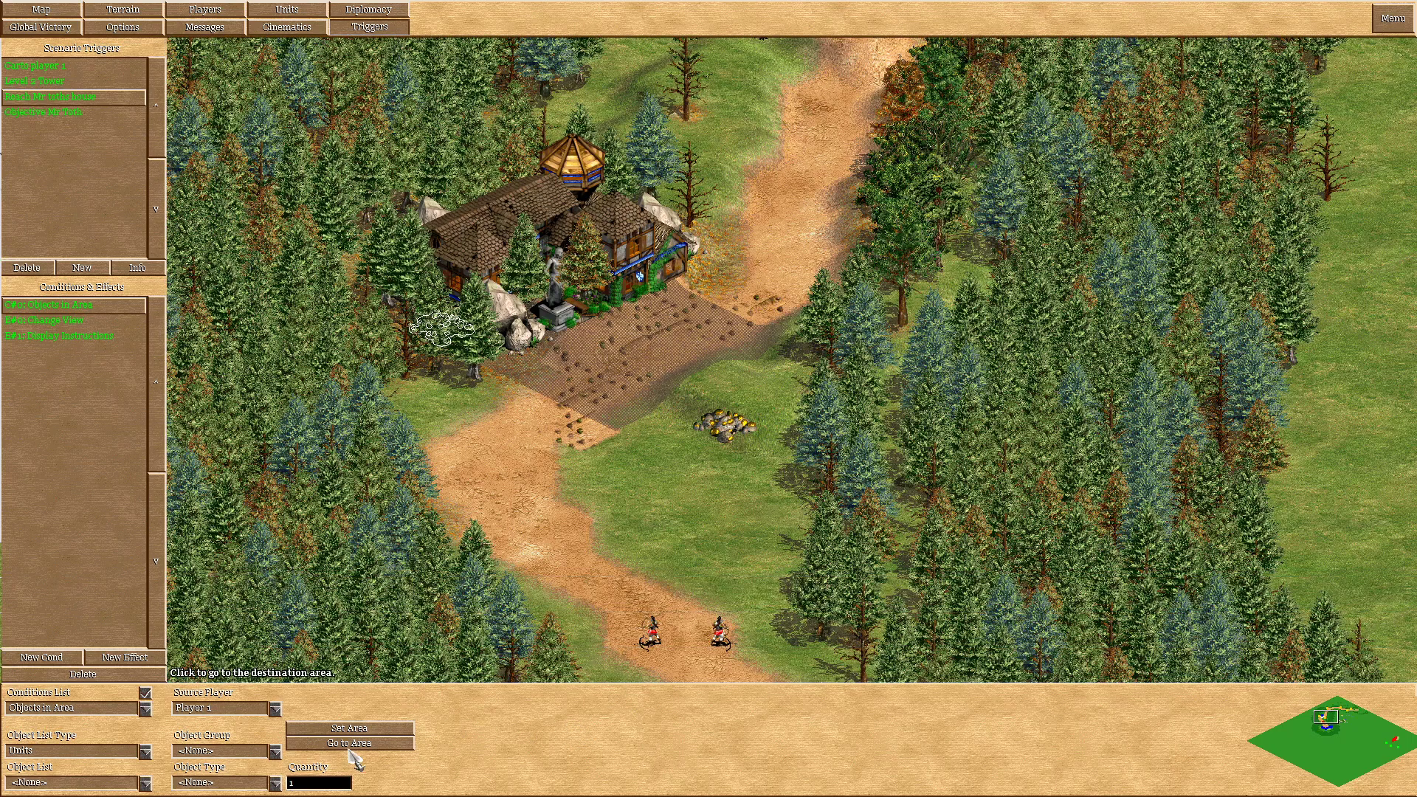
click(350, 745)
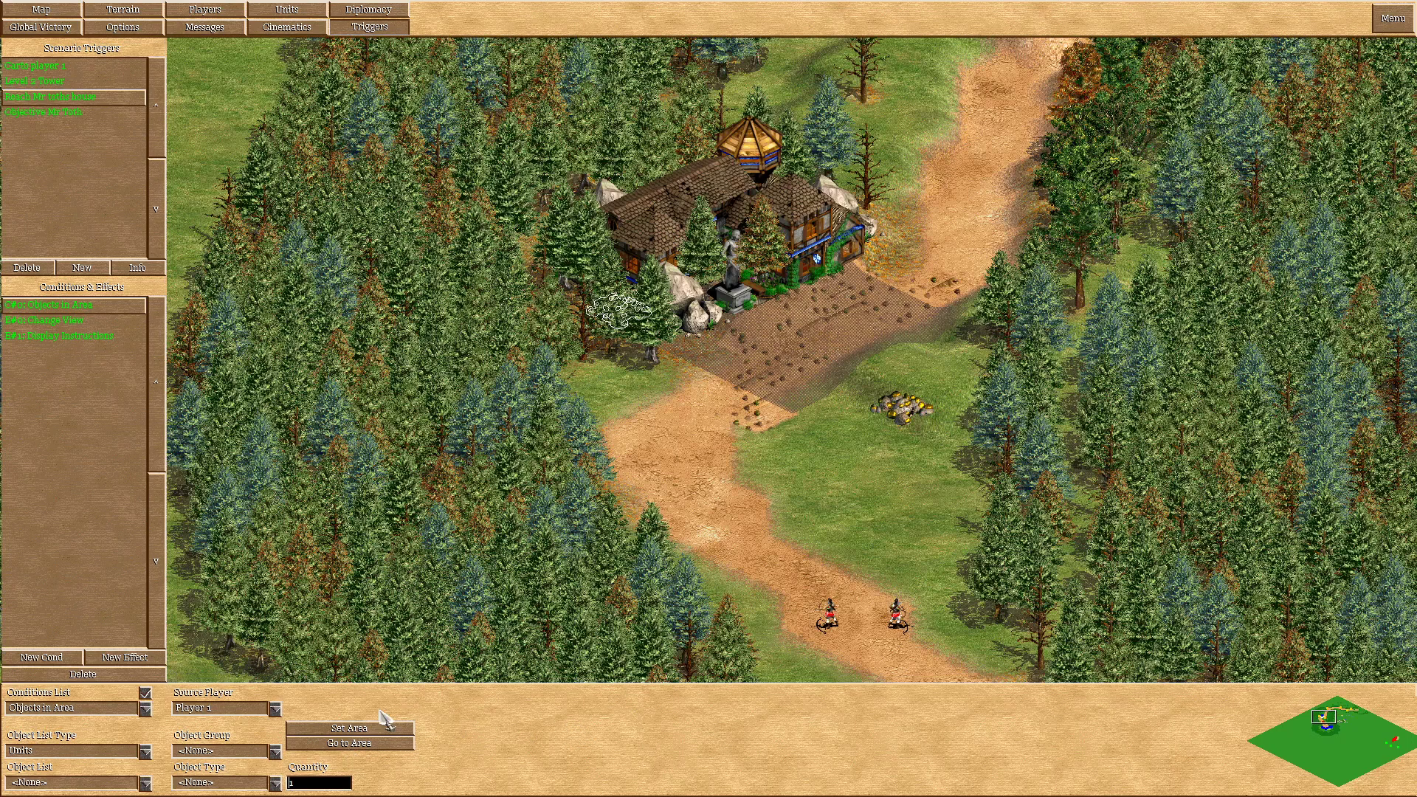
click(62, 323)
click(89, 337)
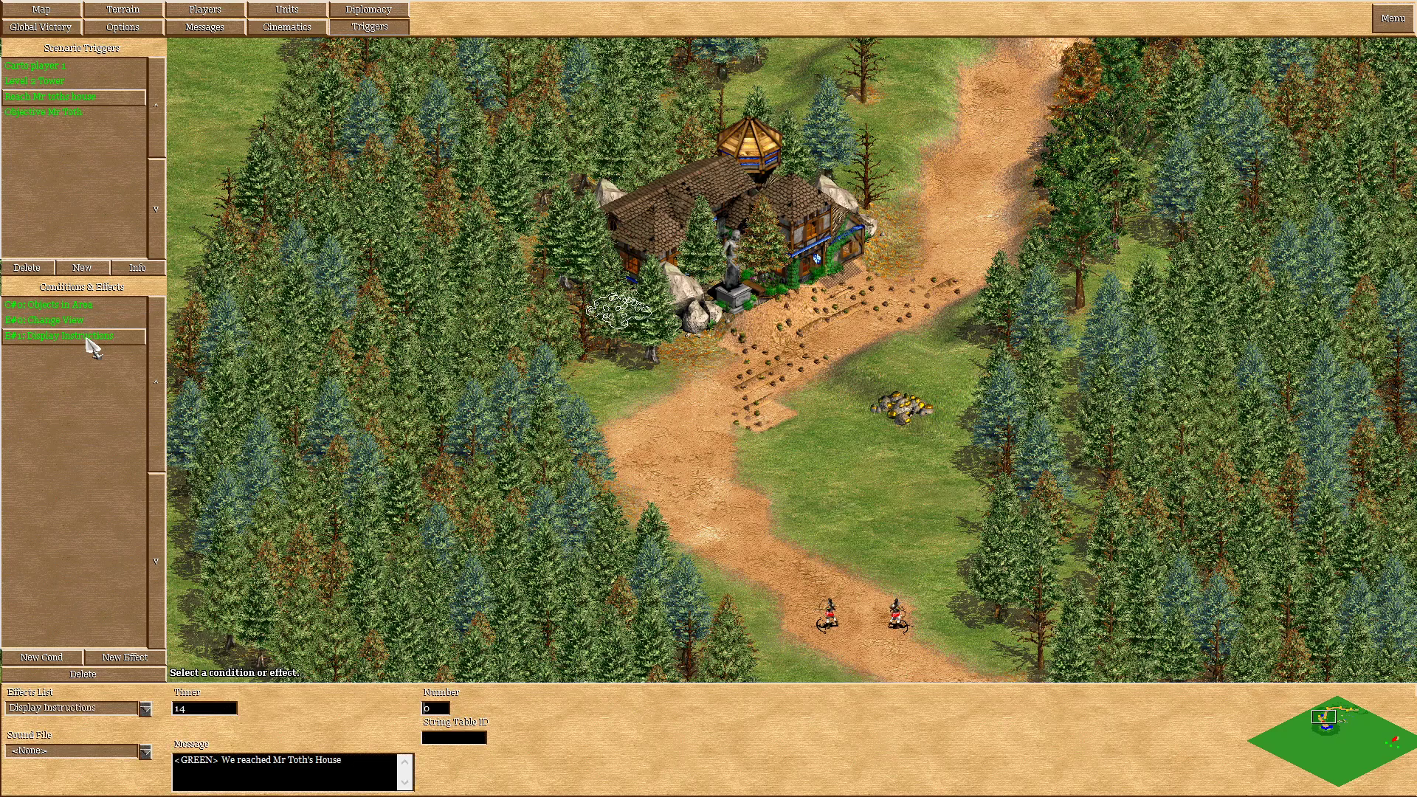
Add an Activate Trigger effect to the house-reaching trigger that activates the homeowner's objective trigger, and check both triggers.
click(120, 659)
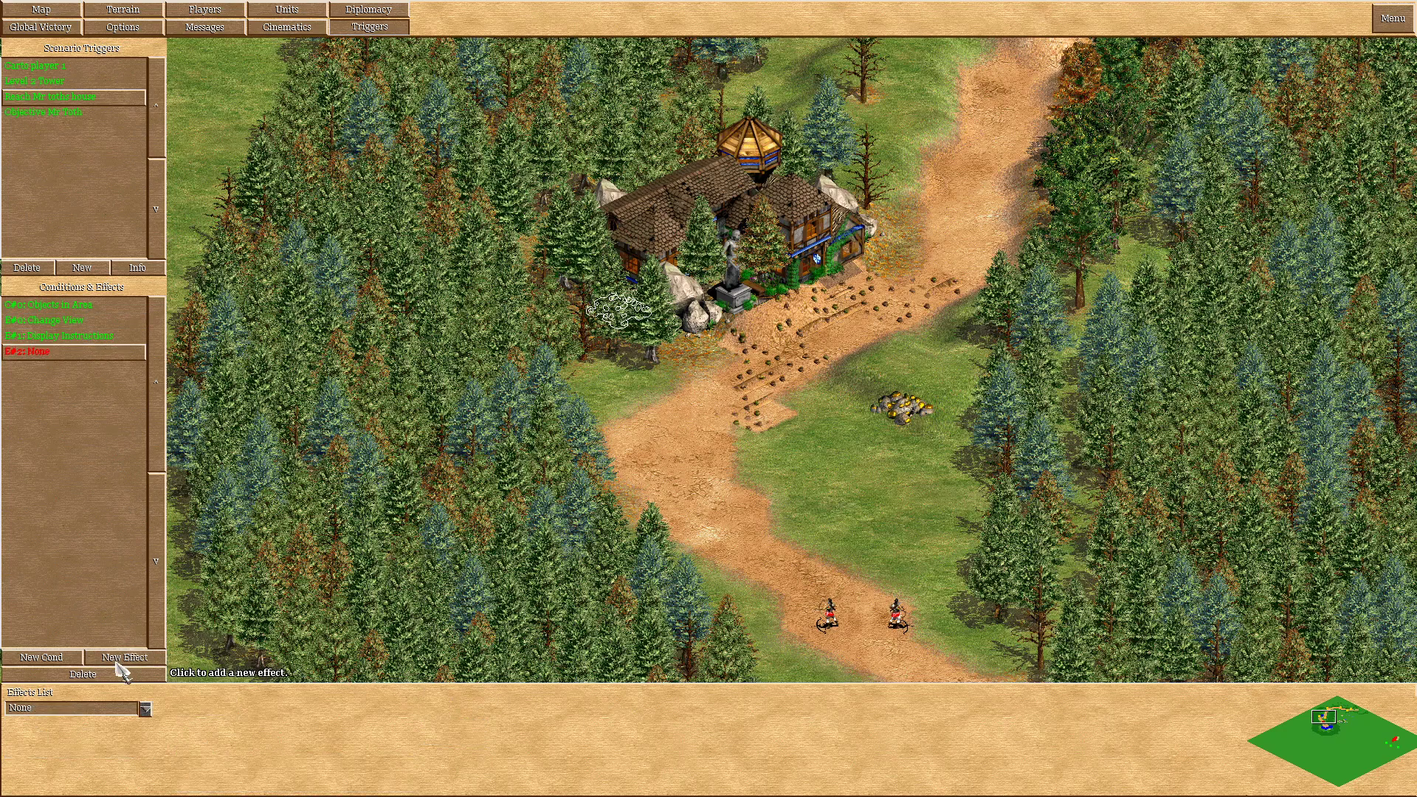
click(145, 710)
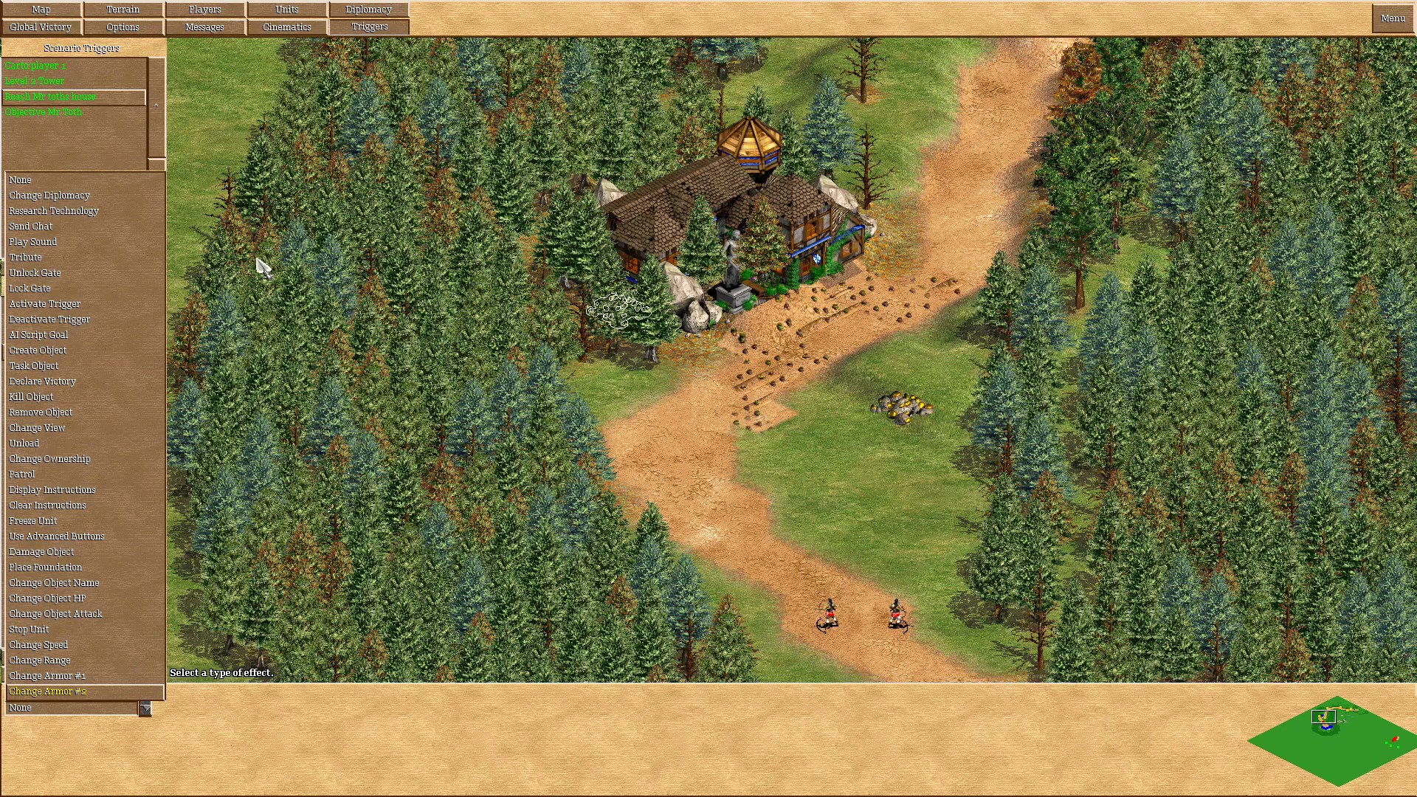
click(58, 308)
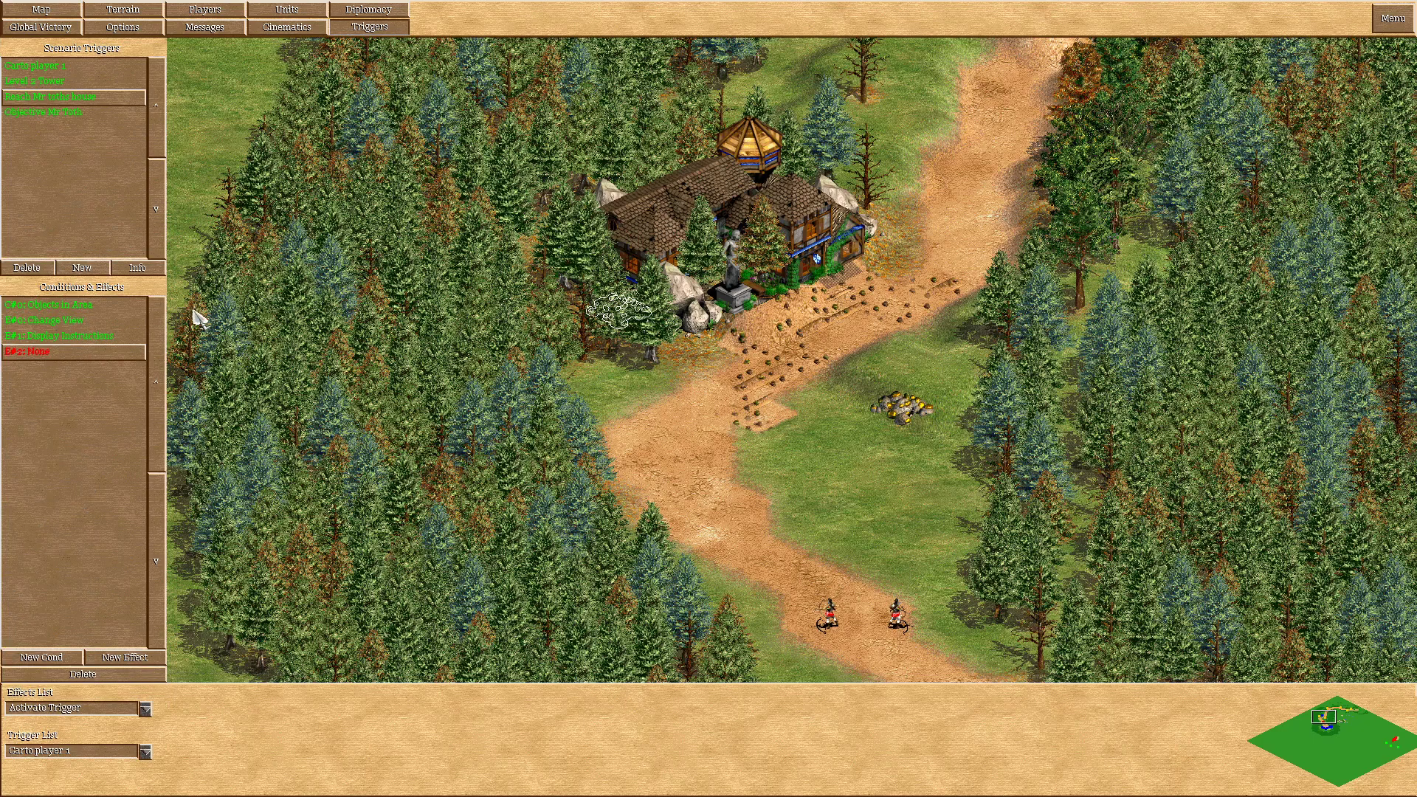
click(146, 751)
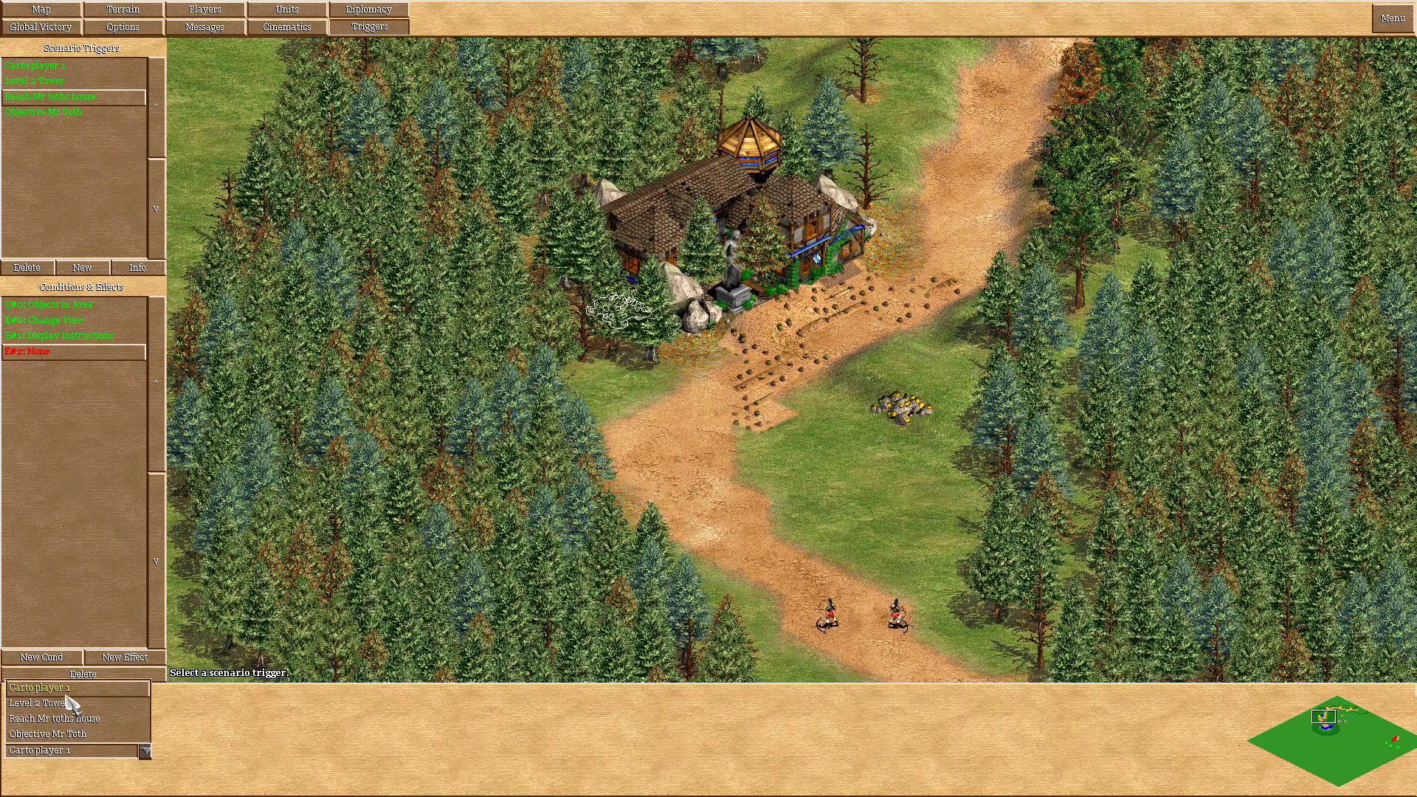
click(65, 734)
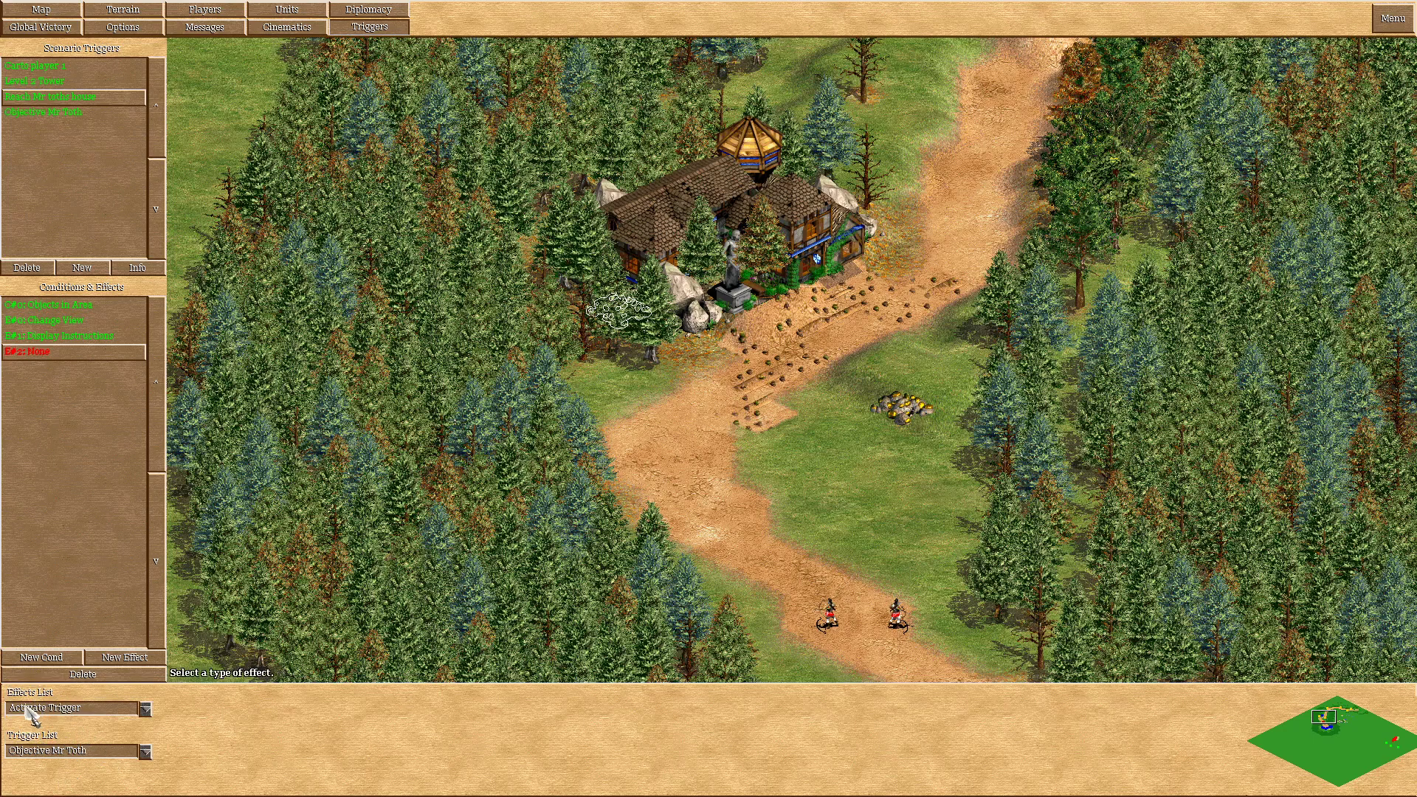
key(Down)
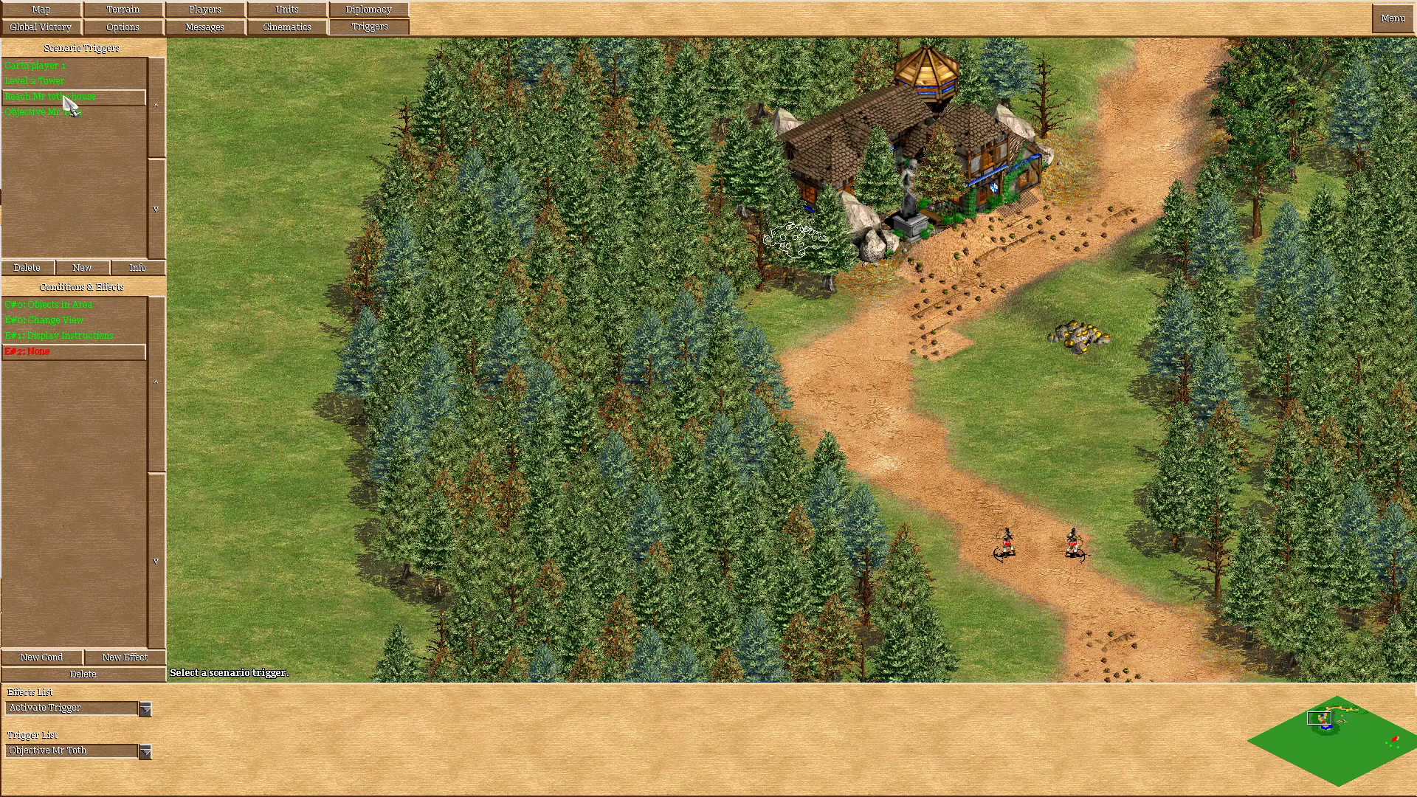
click(65, 113)
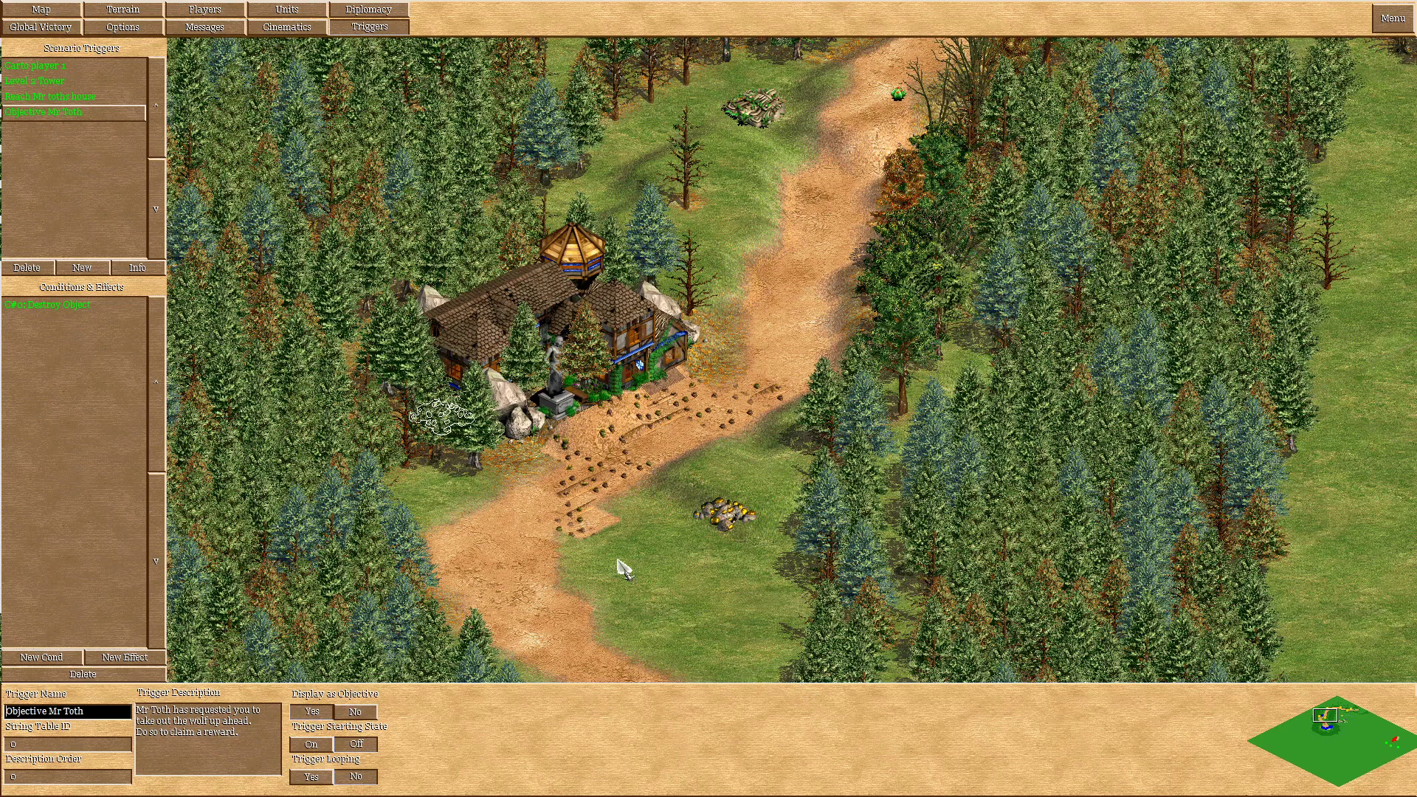
click(70, 98)
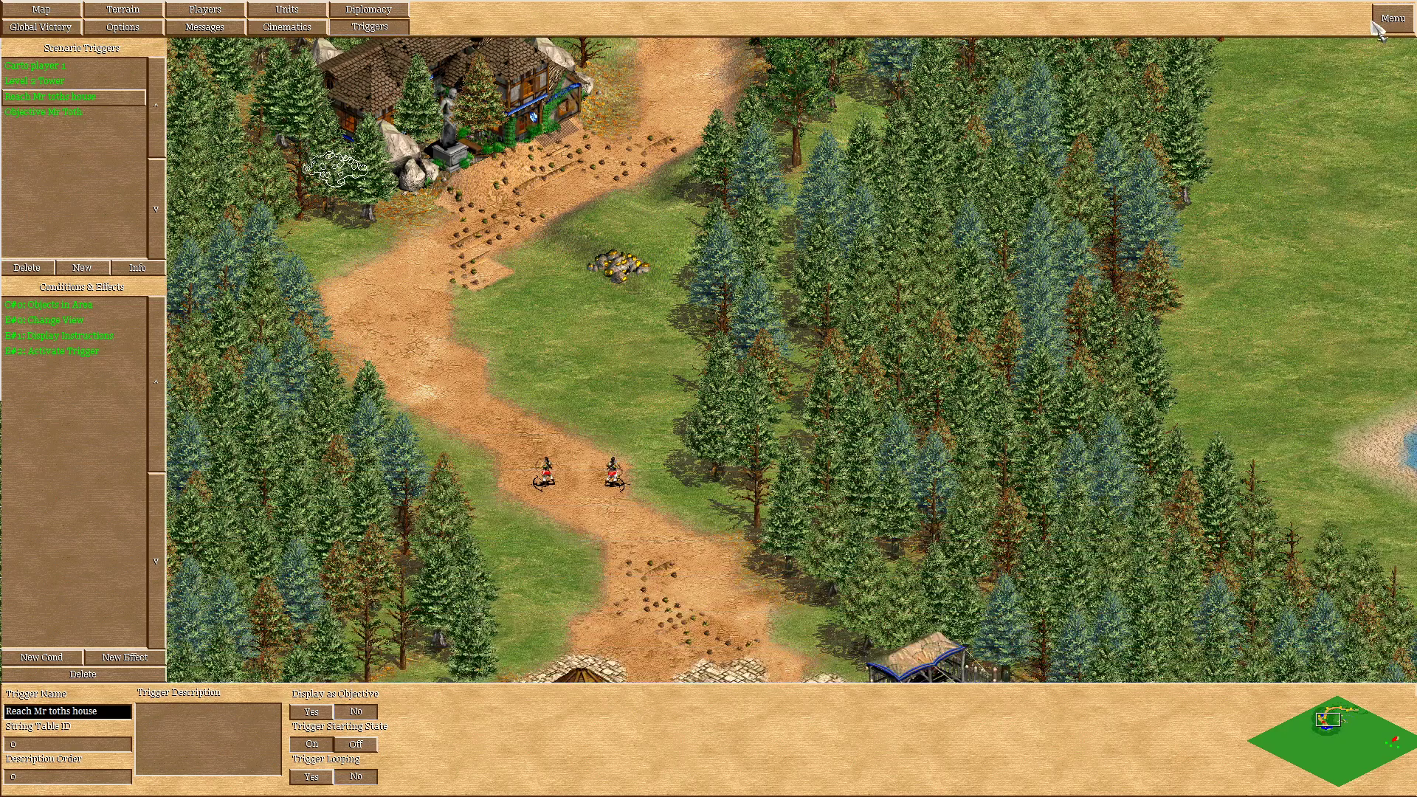
Test the scenario, select the University to check its owner, and quit back to the editor.
click(1379, 22)
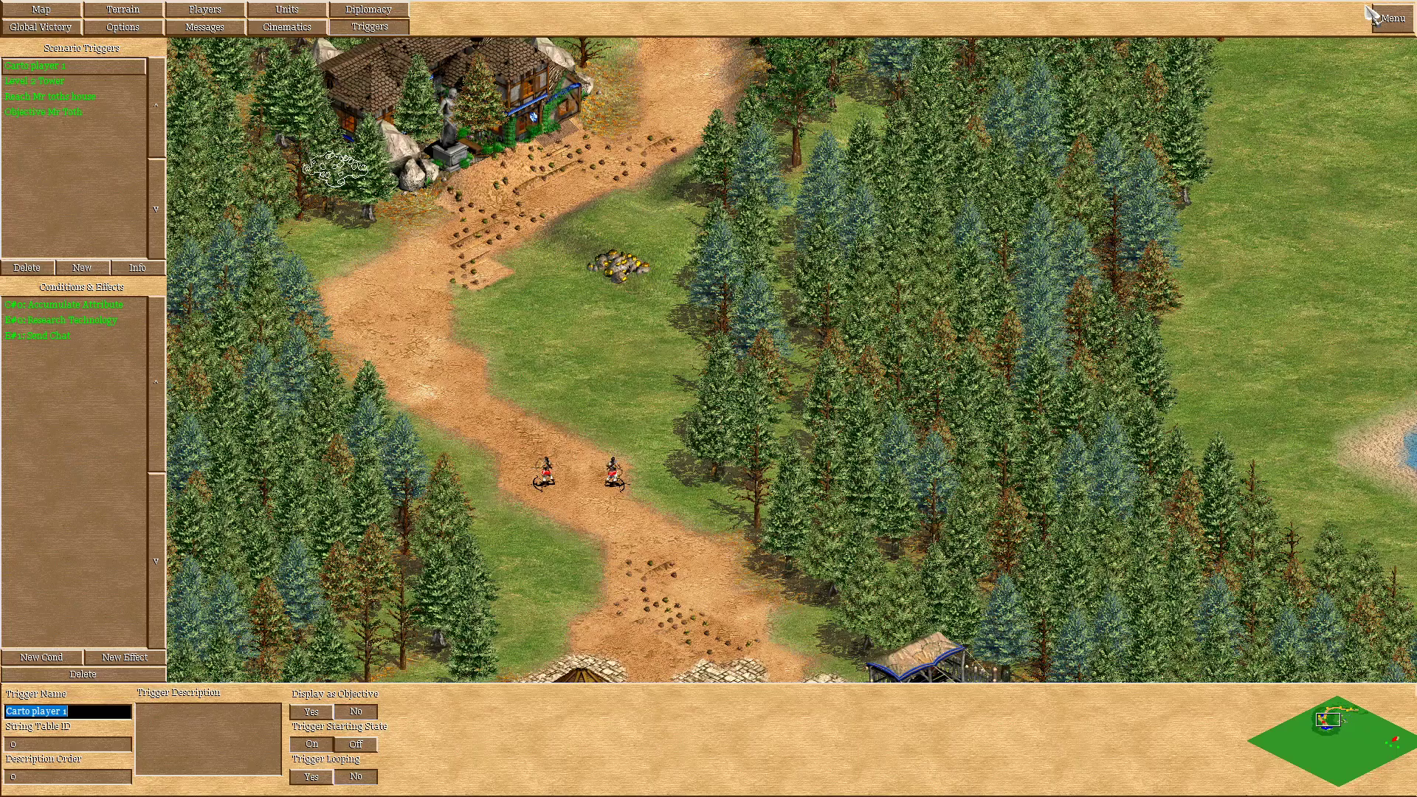
click(1394, 17)
click(653, 460)
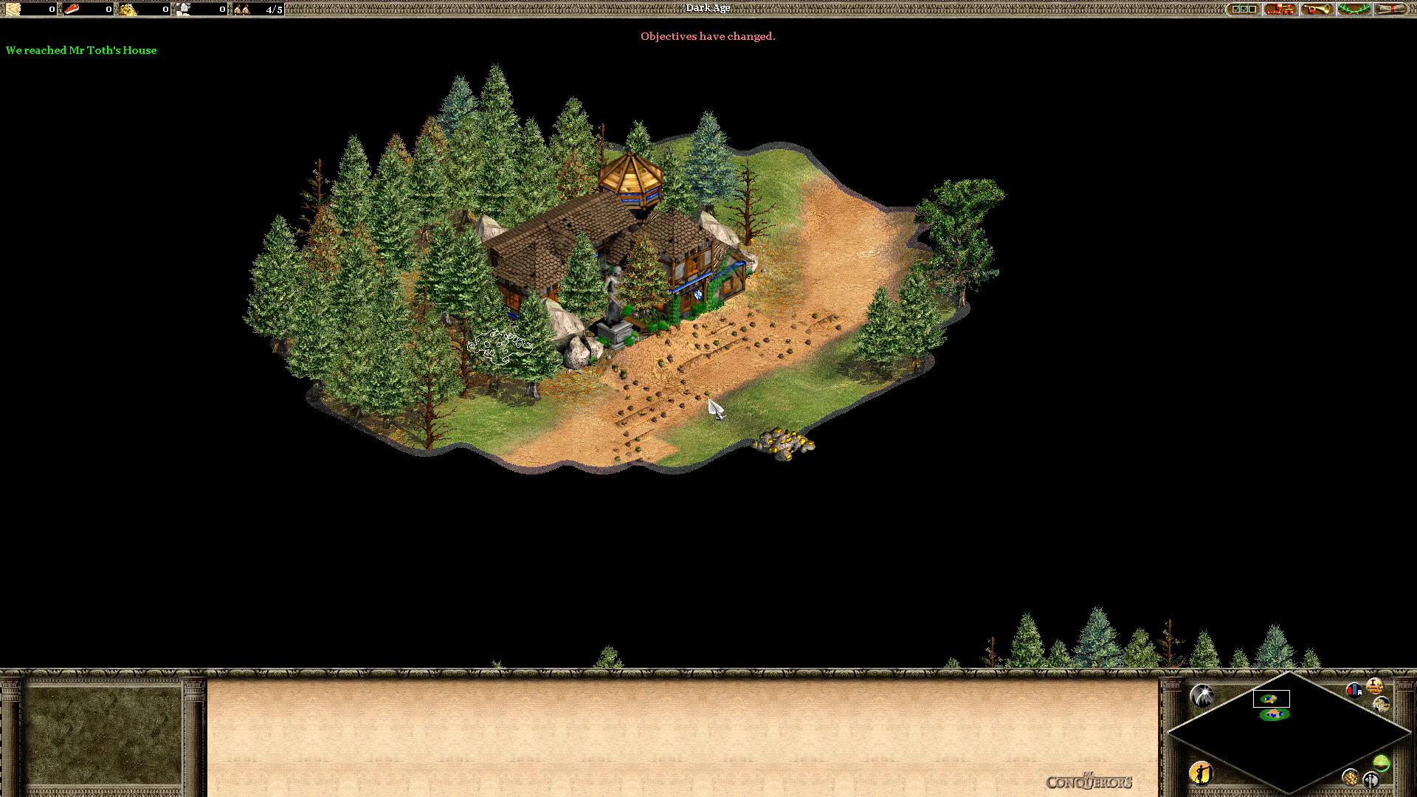
click(650, 280)
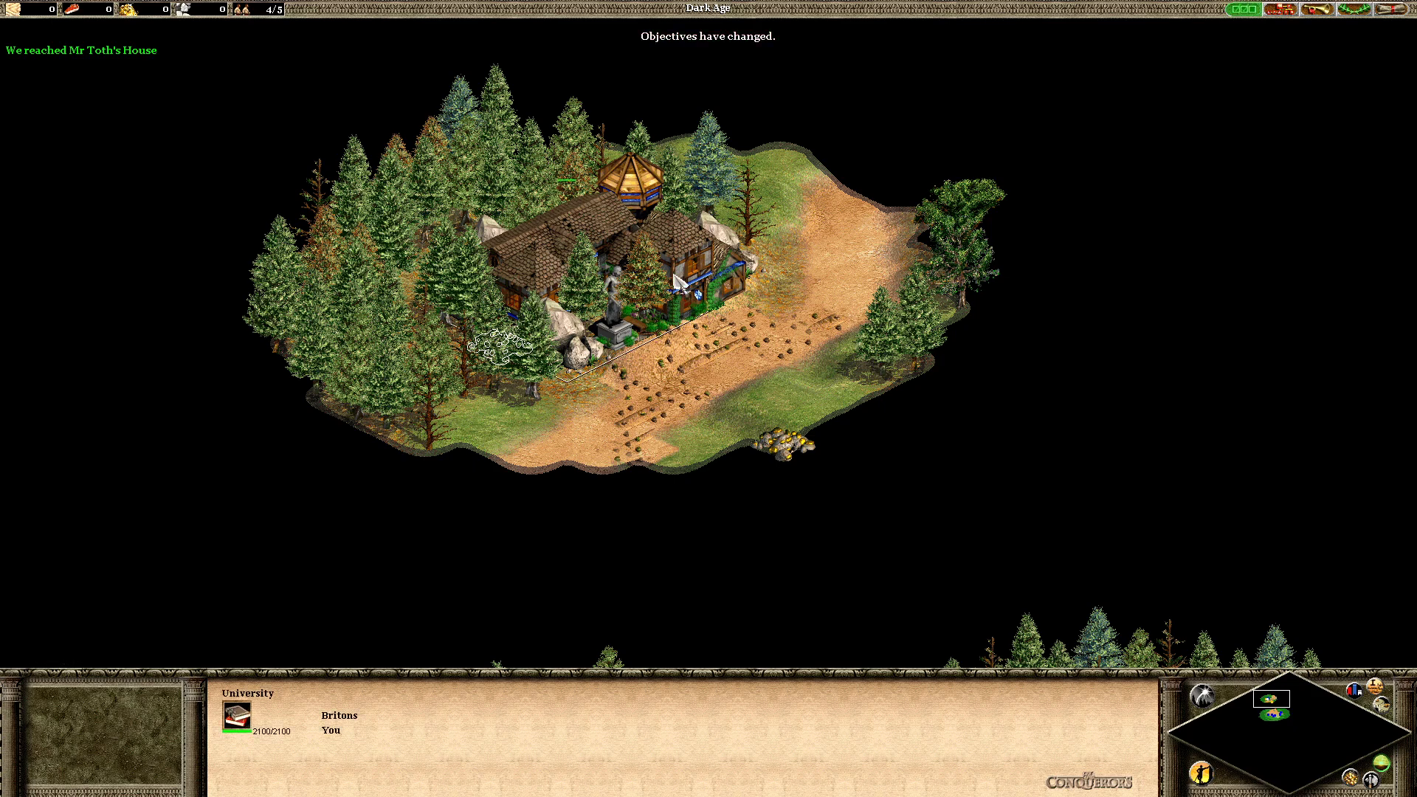
click(1395, 13)
click(711, 468)
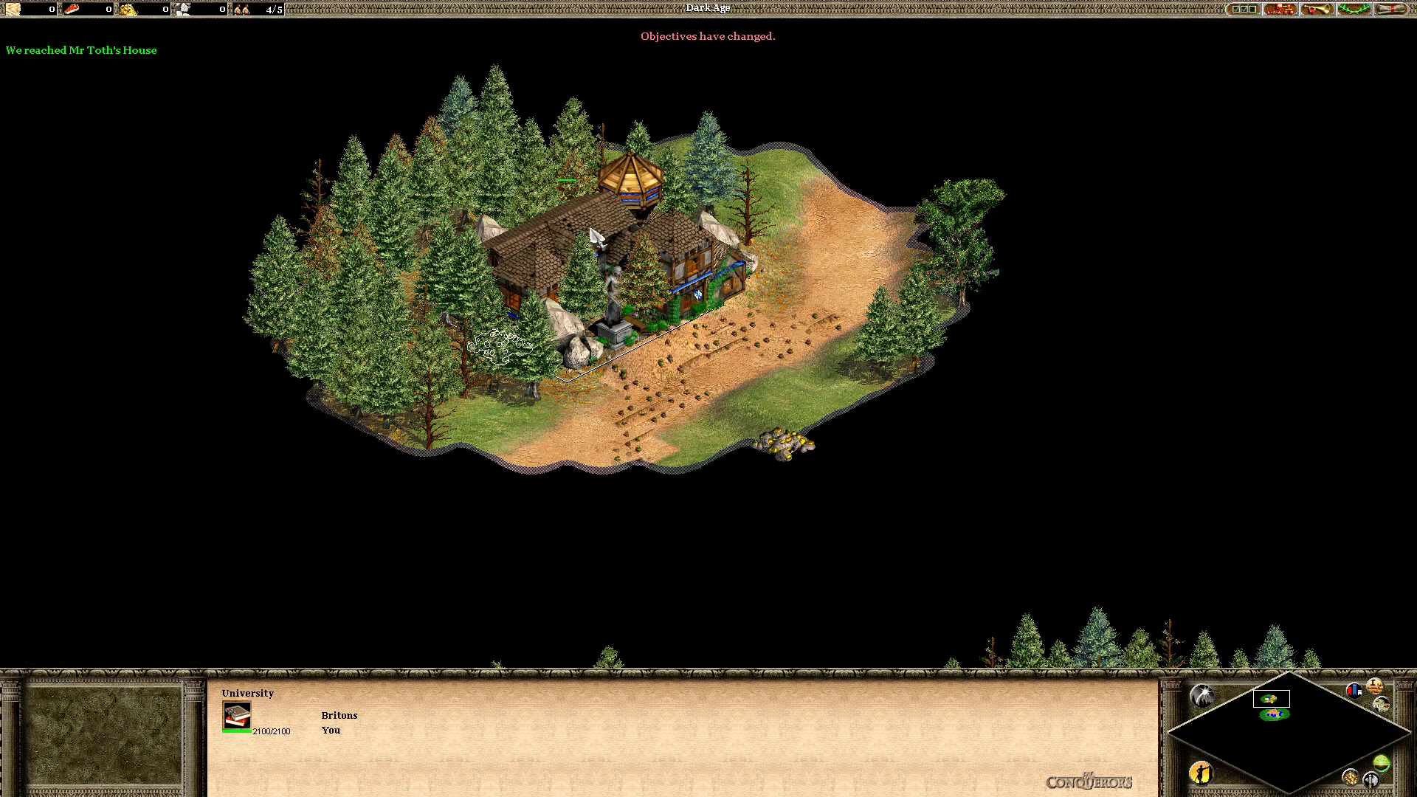
click(1391, 9)
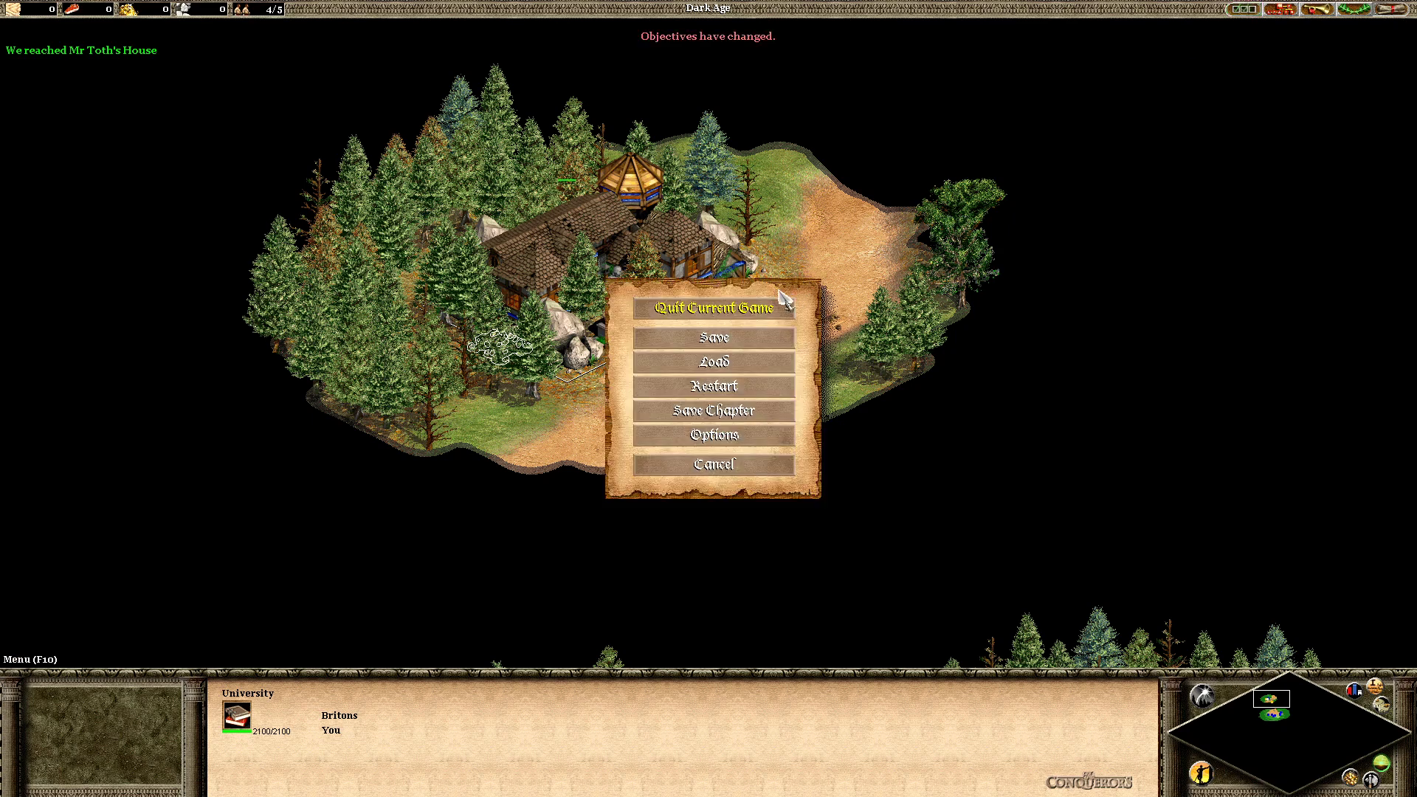
click(747, 310)
click(635, 422)
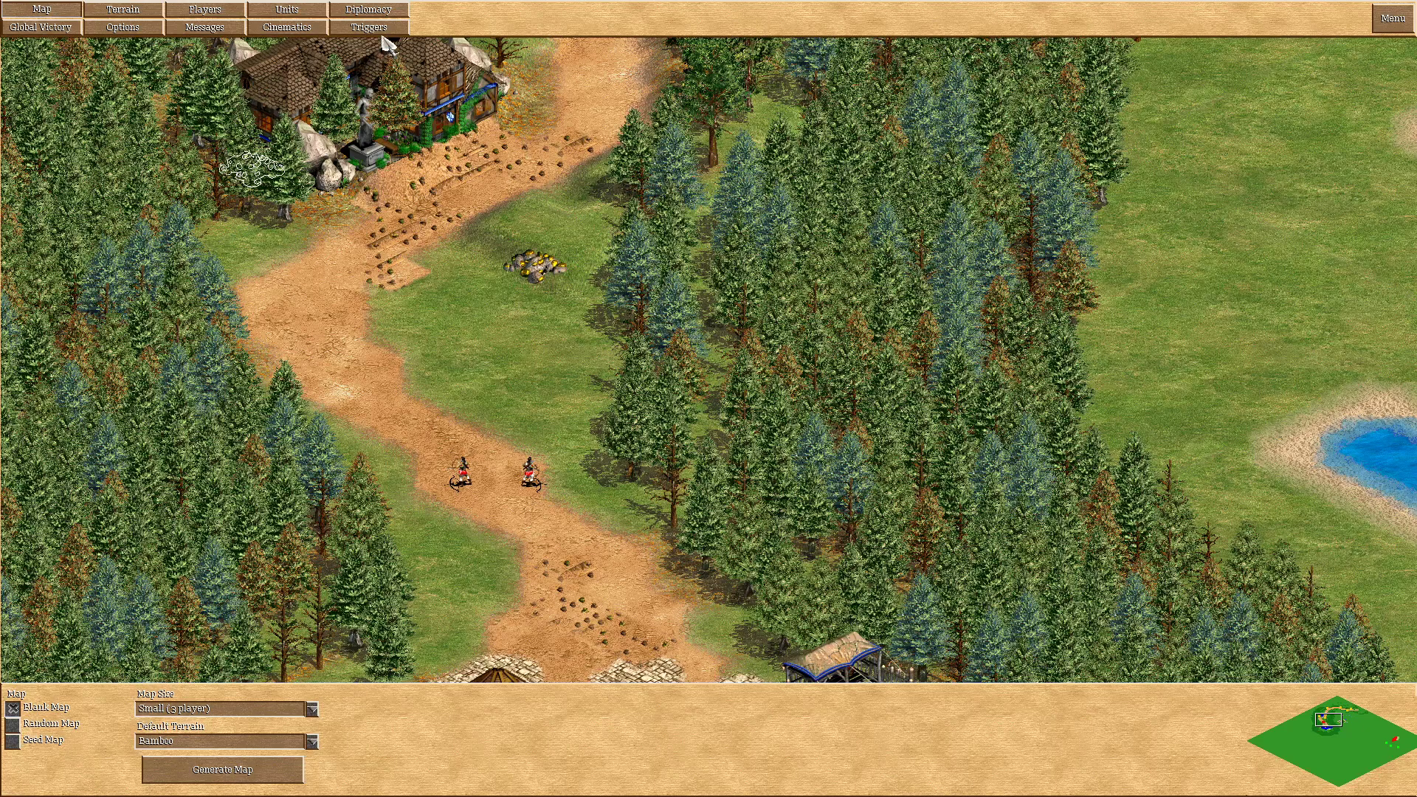
Redefine the area of the house-reaching trigger's Objects in Area condition to cover only the road directly in front of the large building.
click(373, 28)
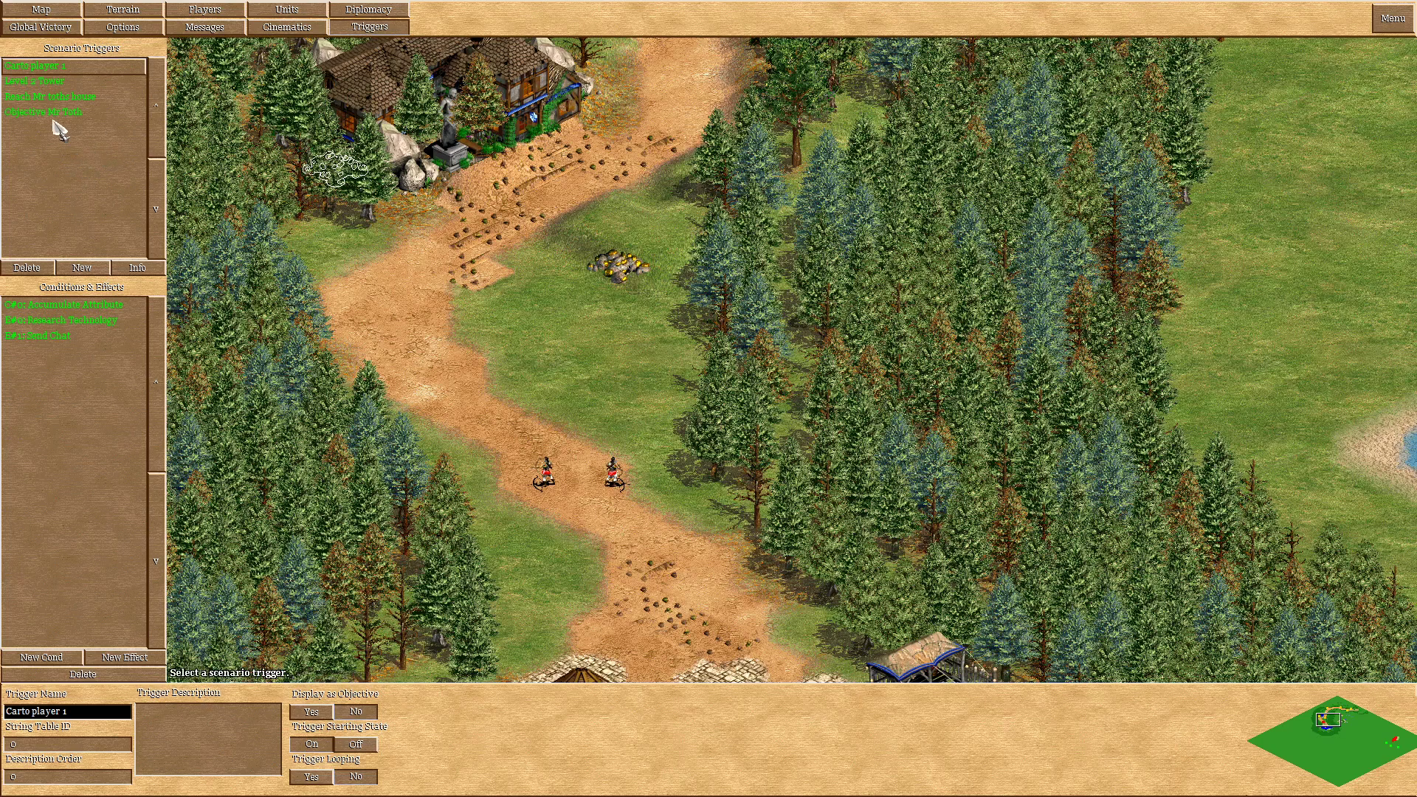
click(67, 96)
click(68, 306)
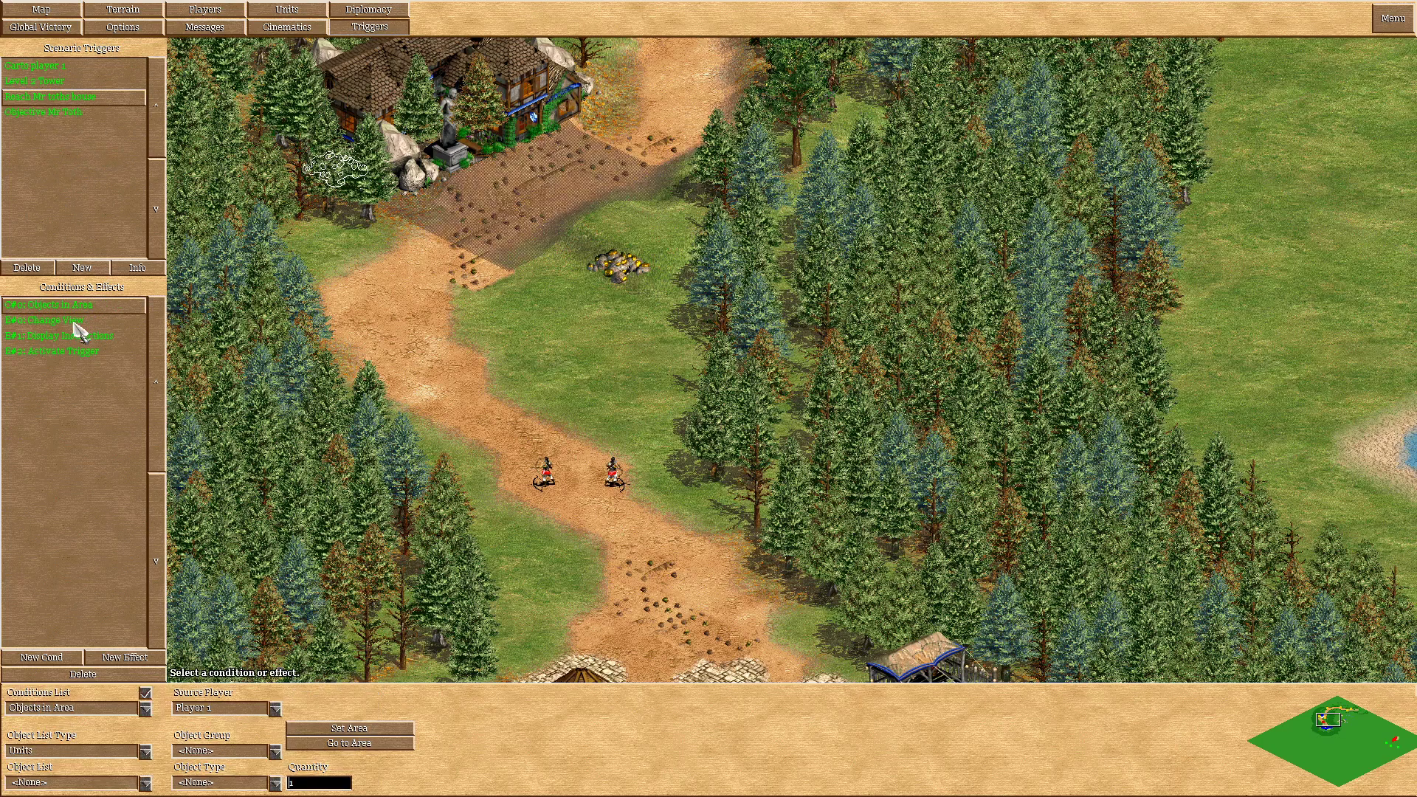
click(329, 729)
mouse_move(590, 242)
mouse_down()
mouse_move(438, 321)
mouse_move(440, 348)
mouse_up()
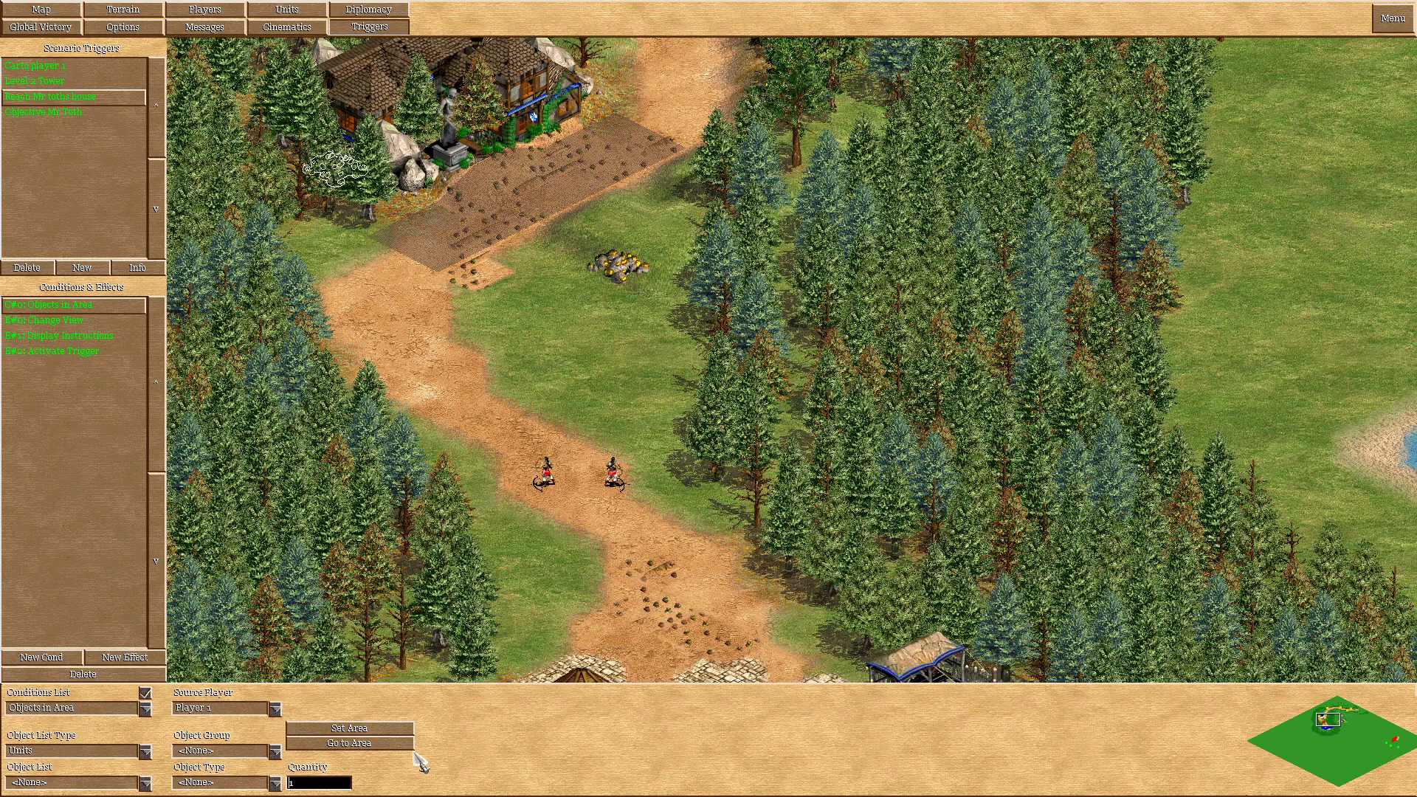
click(369, 744)
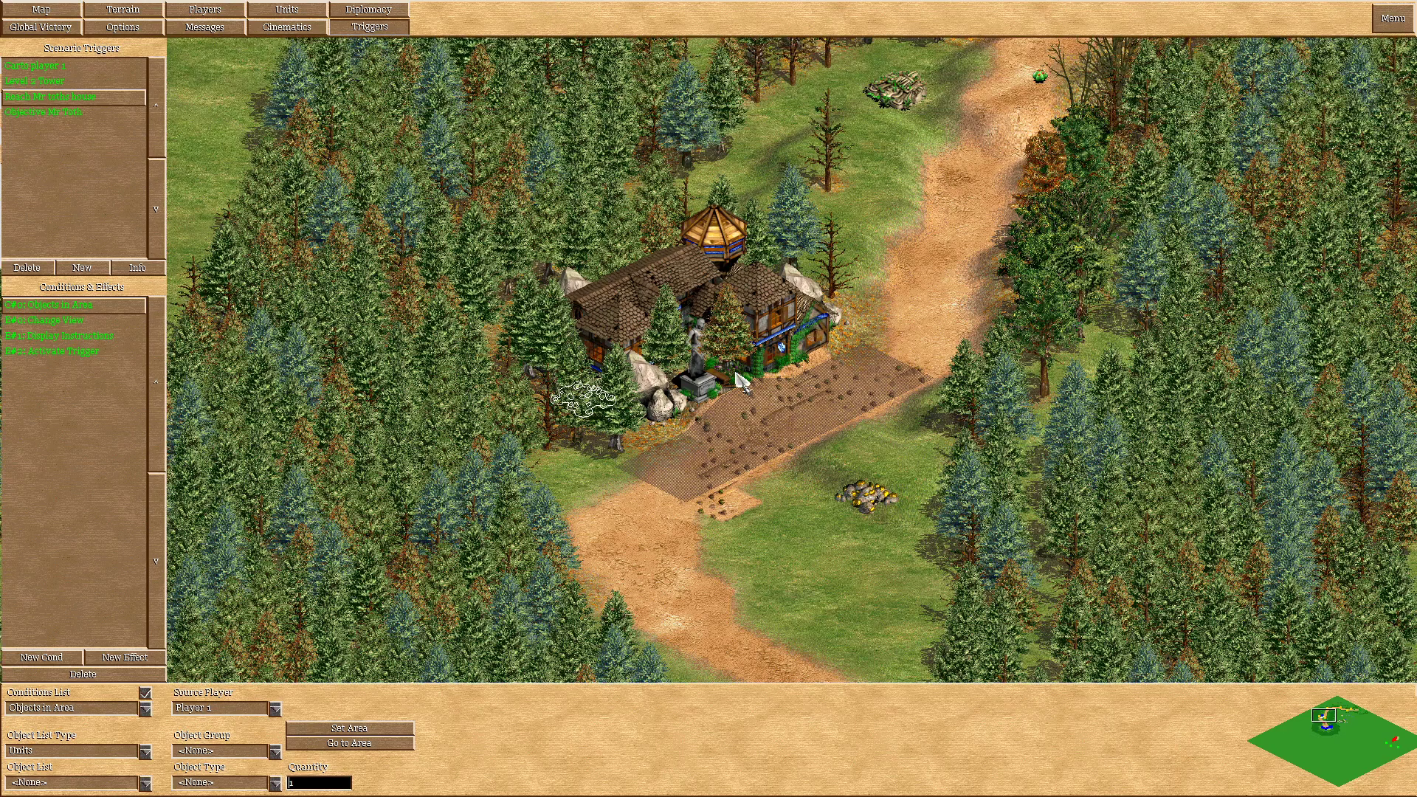
click(367, 729)
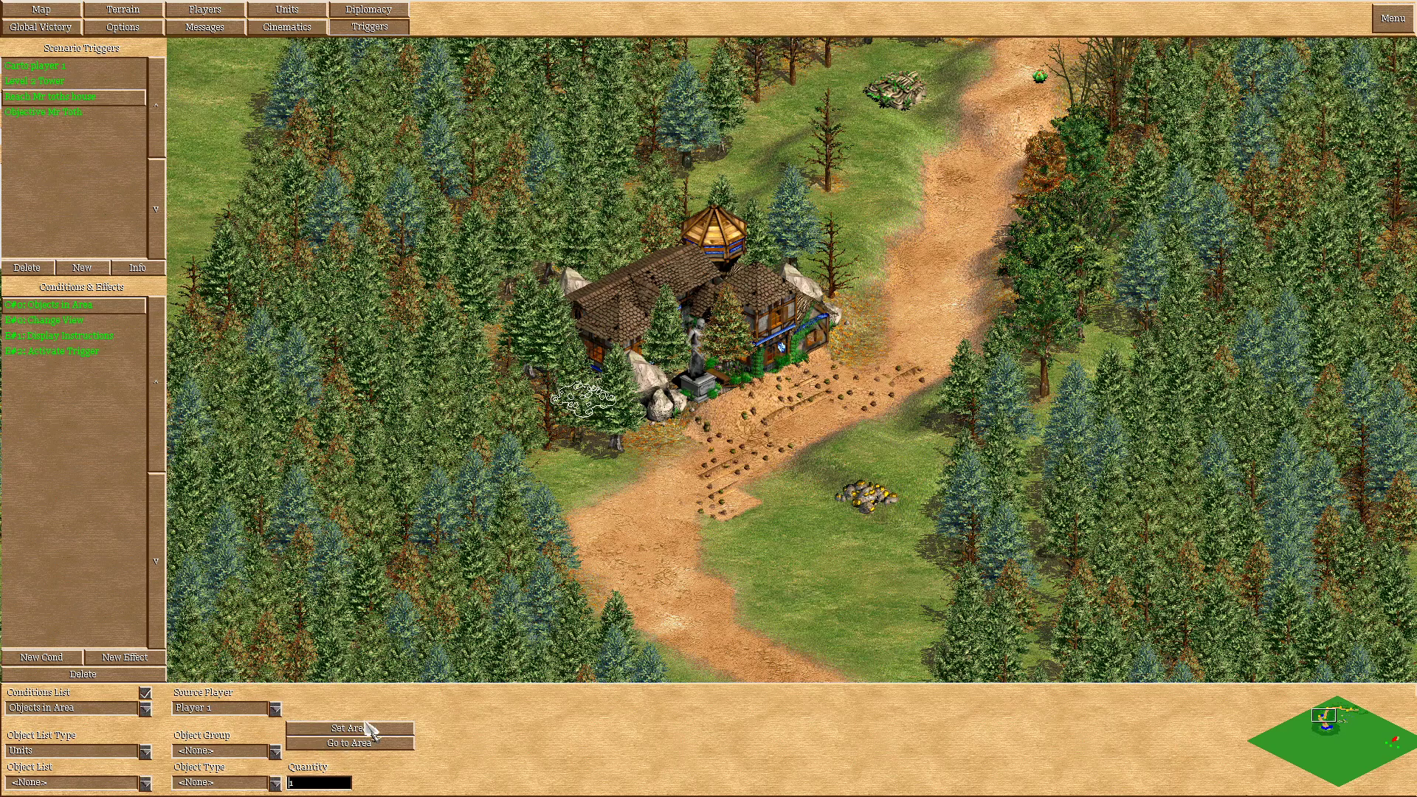
drag(827, 338, 620, 443)
mouse_move(568, 389)
mouse_down()
mouse_move(702, 468)
mouse_move(712, 506)
mouse_move(681, 502)
mouse_up()
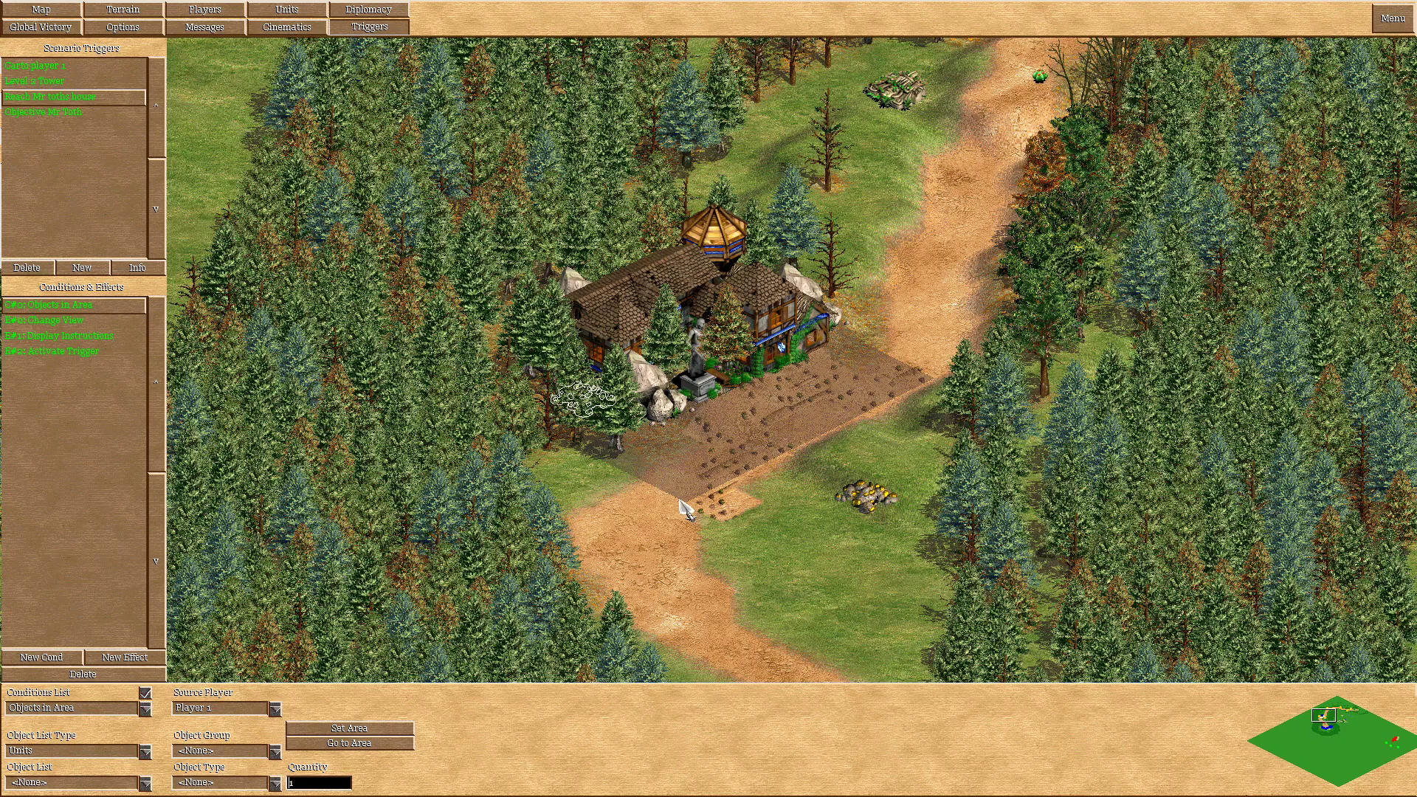
mouse_move(859, 362)
mouse_down()
mouse_move(631, 476)
mouse_move(692, 489)
mouse_up()
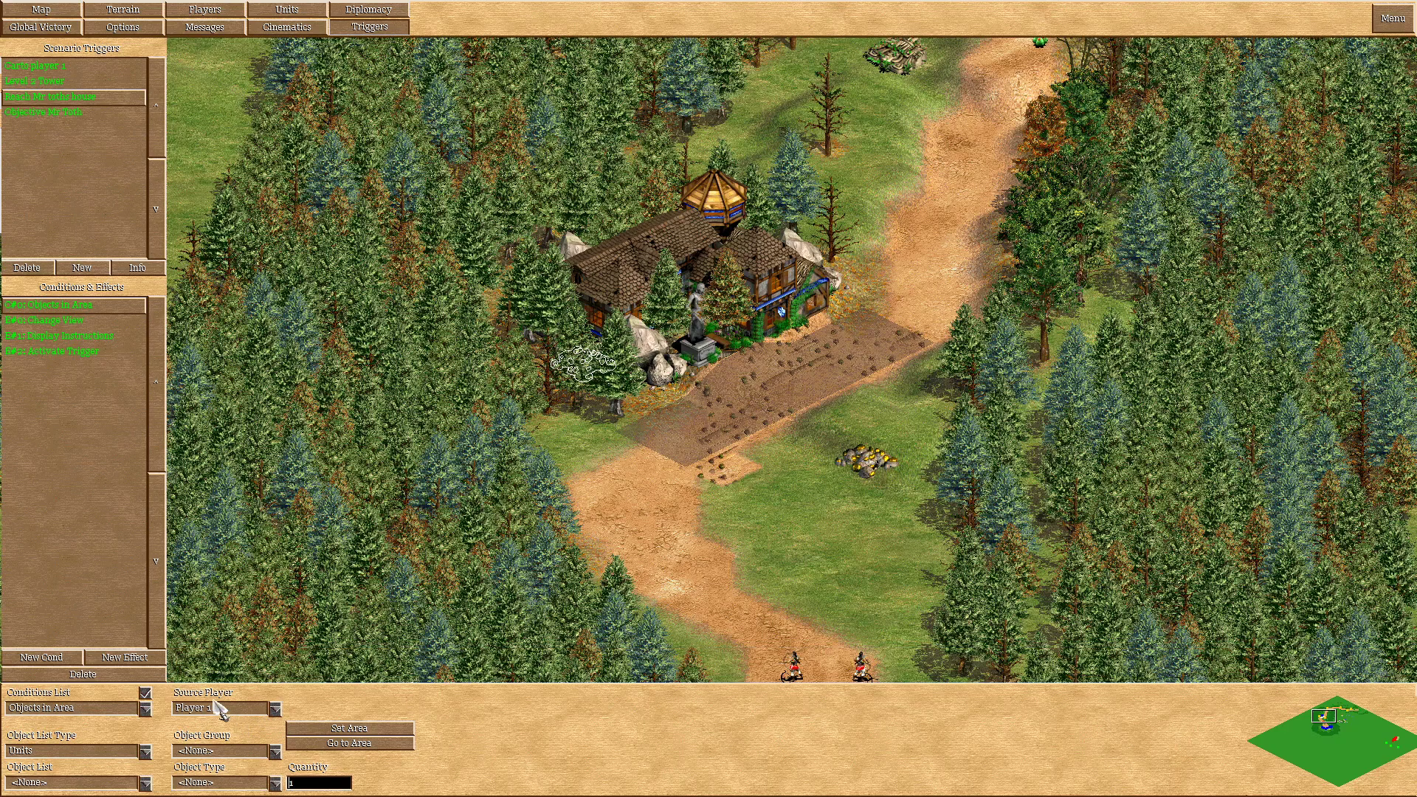
Test the revised scenario and send the three villagers to forage at the berry bushes.
click(1392, 18)
click(780, 457)
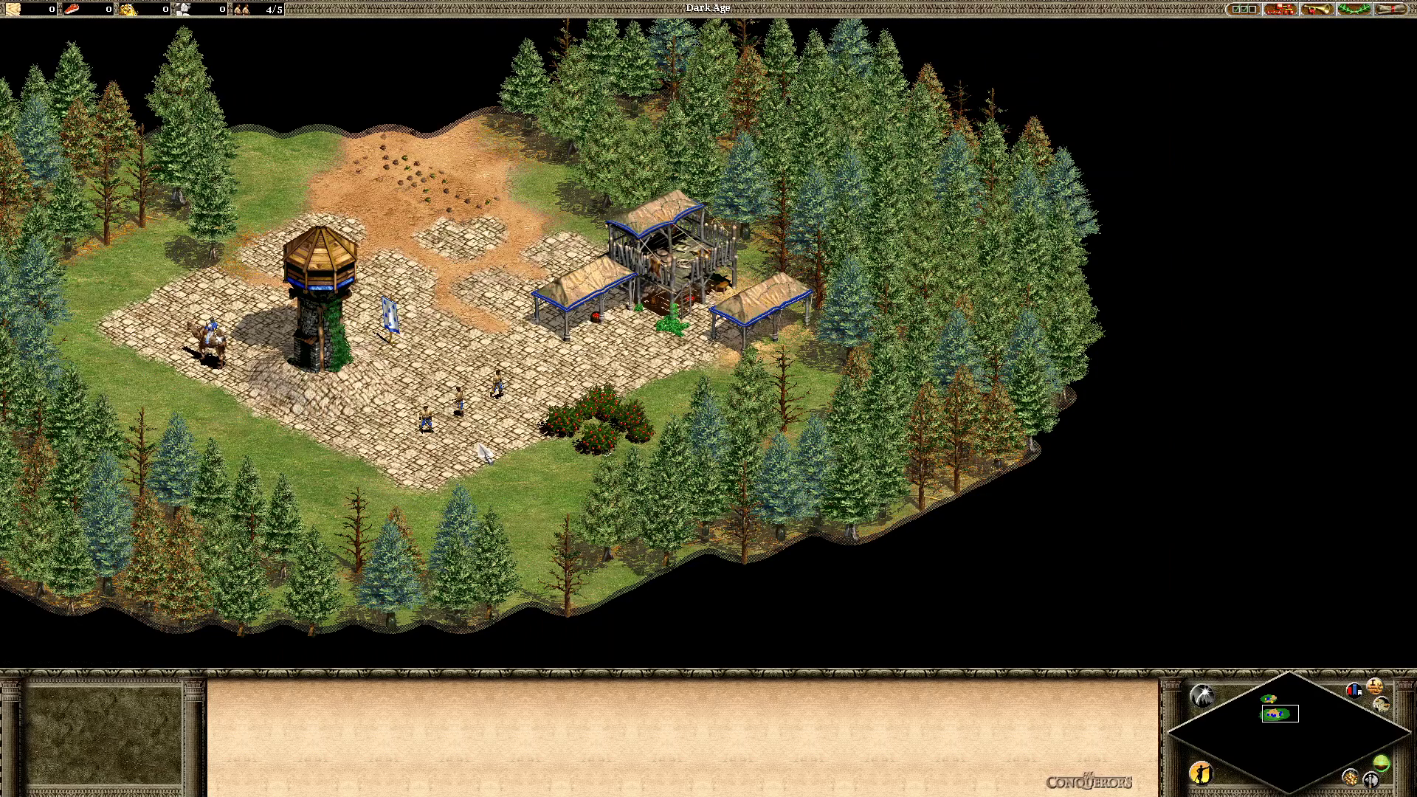
drag(334, 519, 557, 354)
right_click(603, 398)
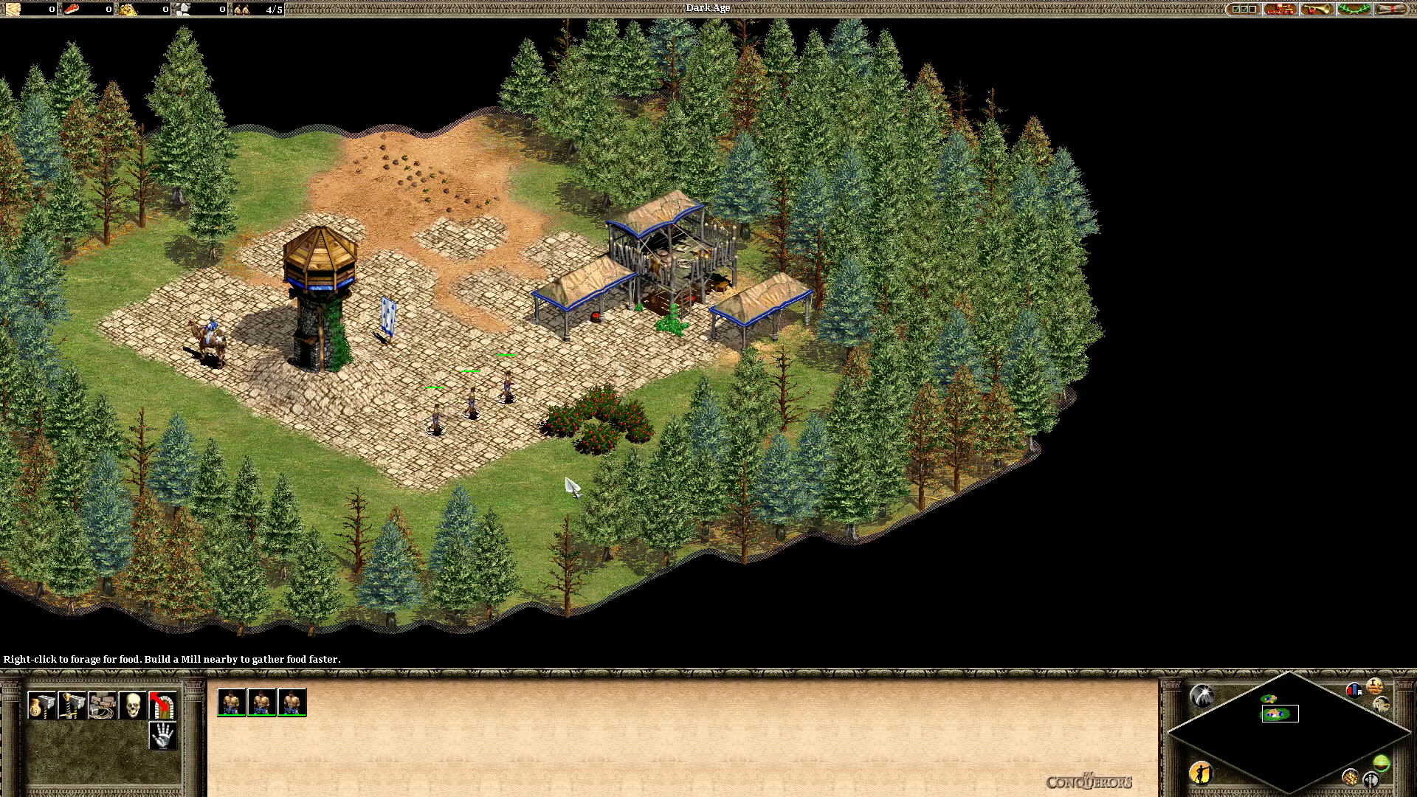
click(446, 469)
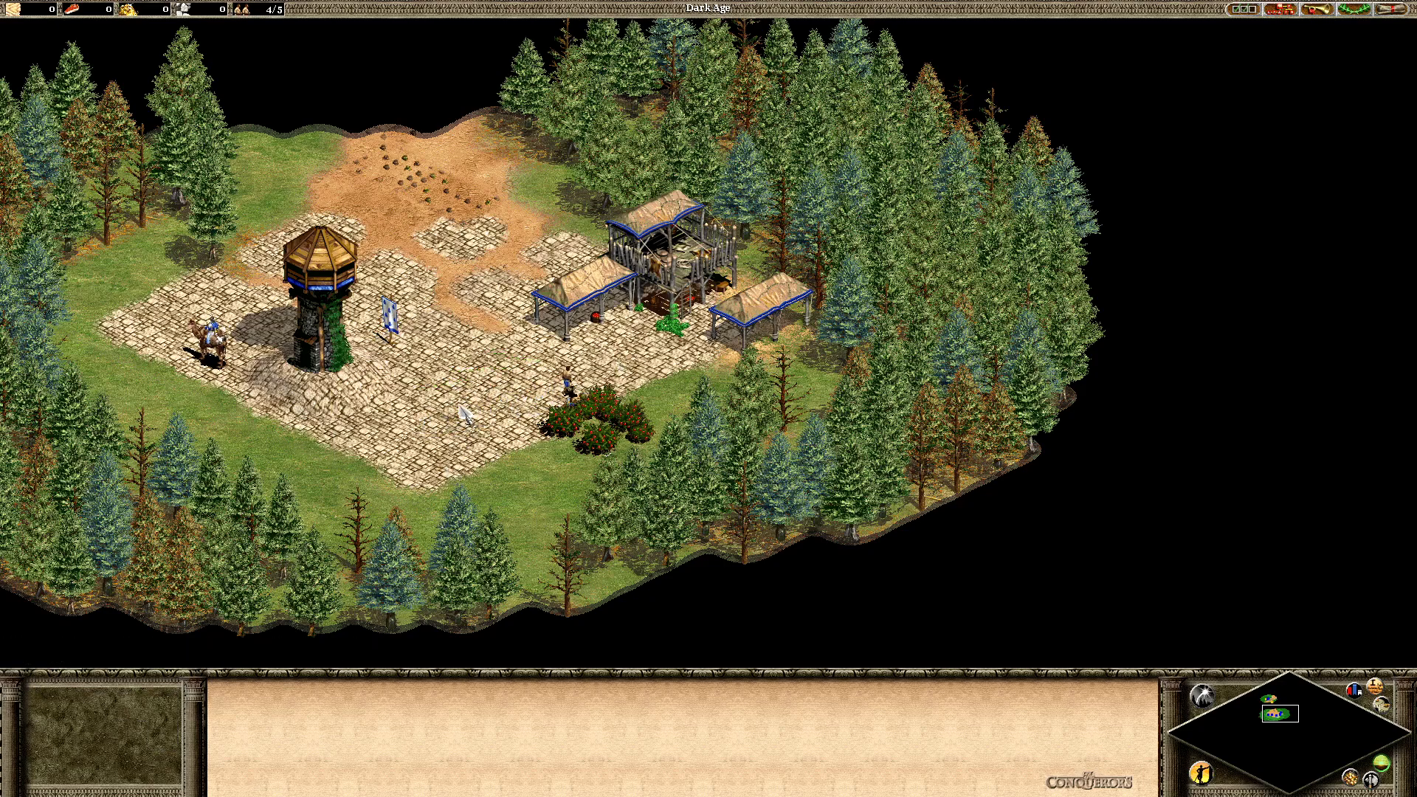
key(Left)
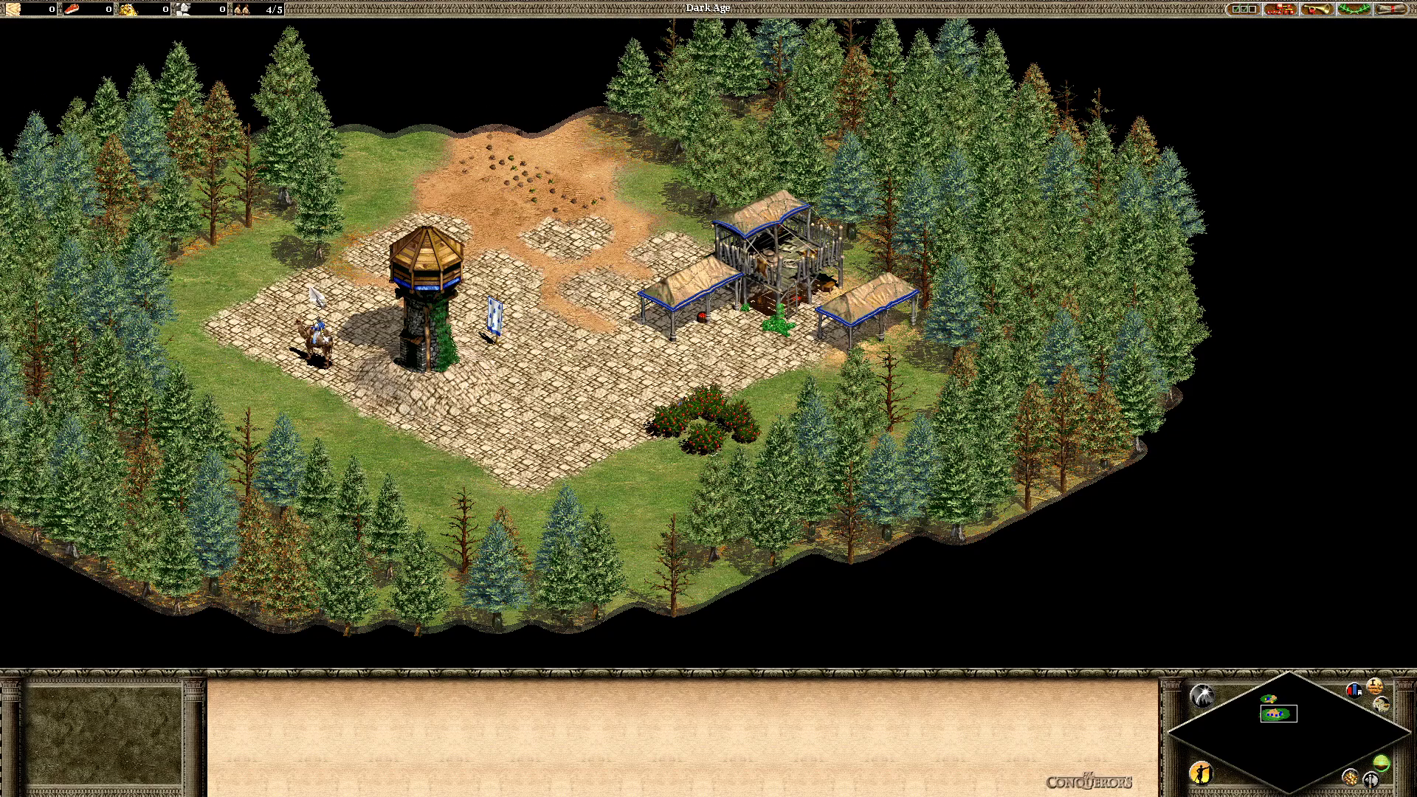
Move the Elite Mameluke from the watchtower up the dirt road toward the large building.
click(318, 341)
right_click(507, 100)
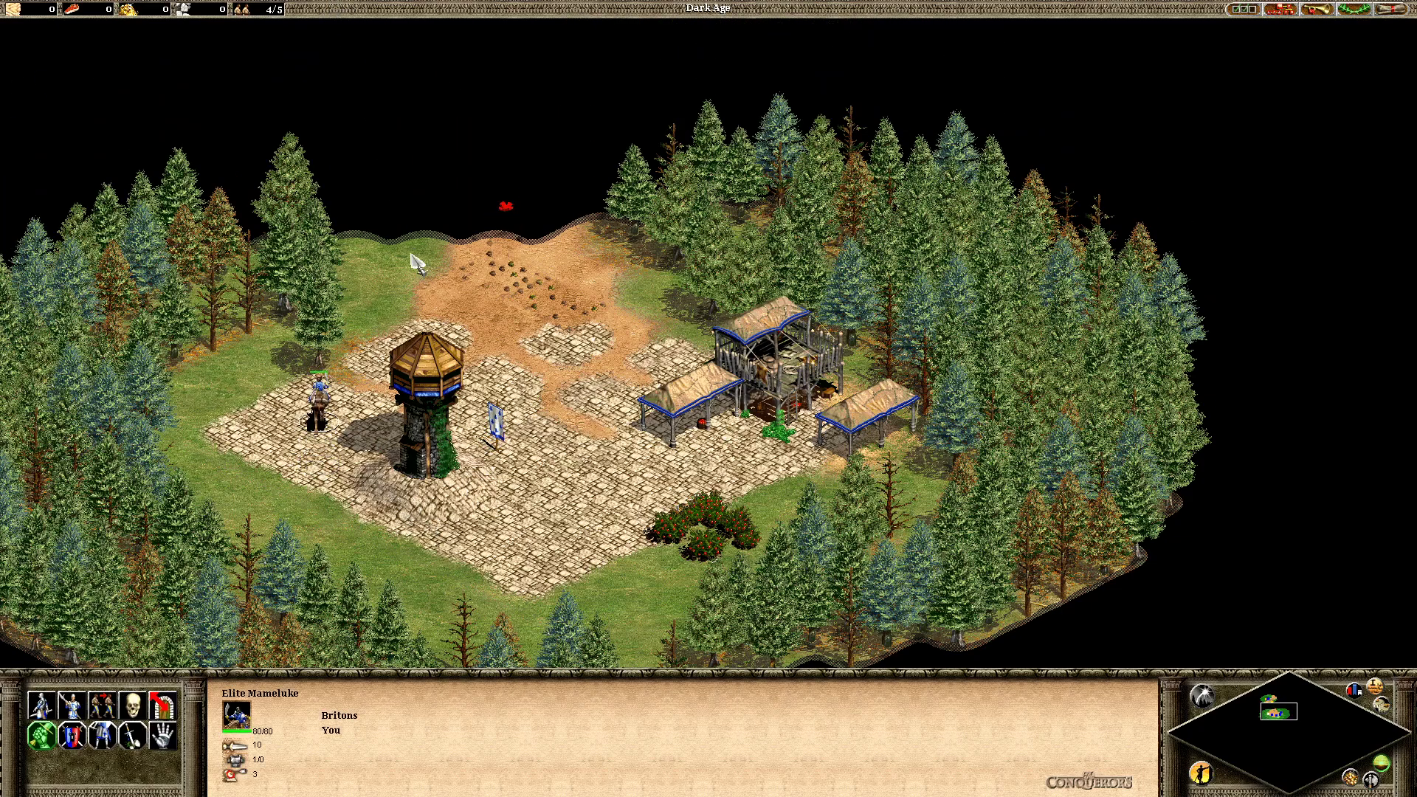
key(Up)
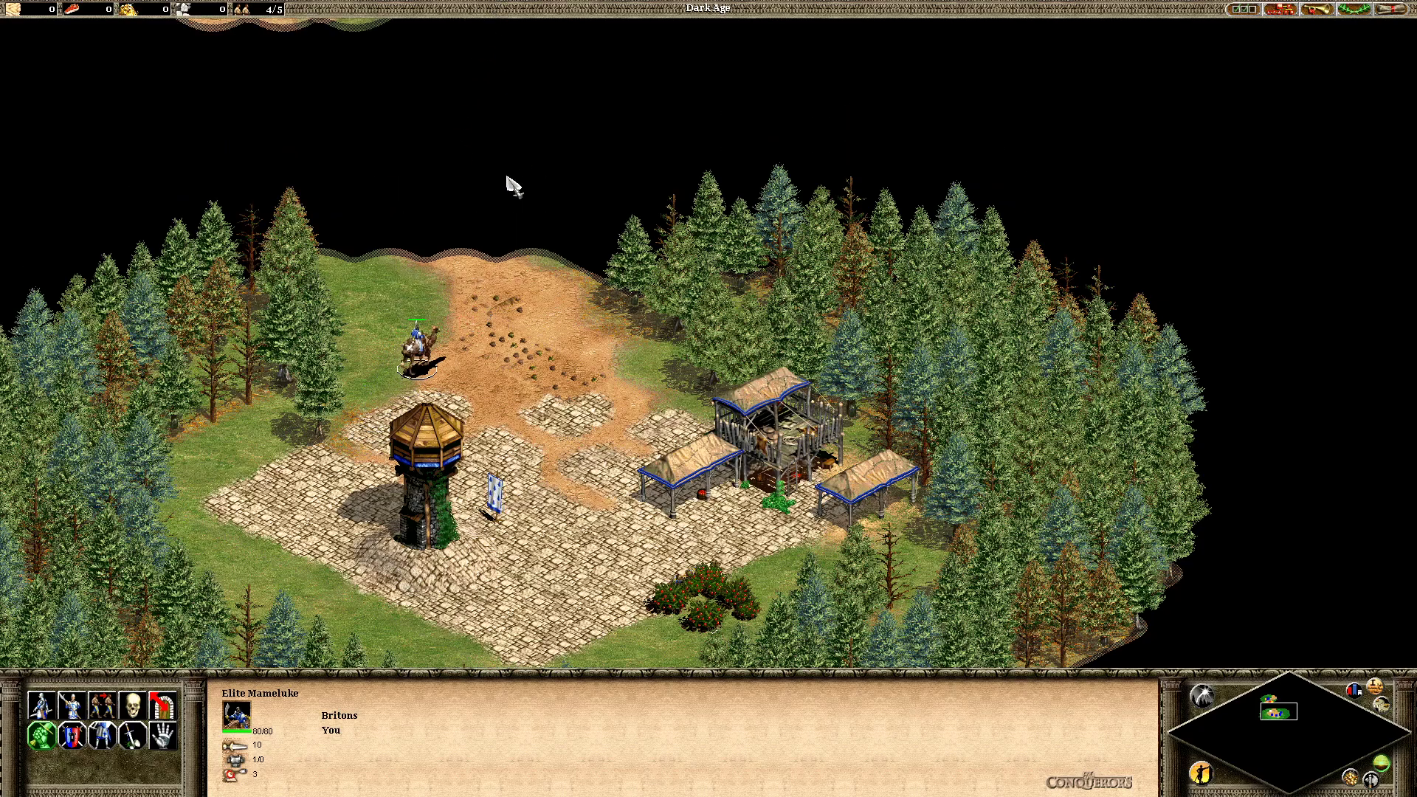
right_click(504, 185)
right_click(371, 213)
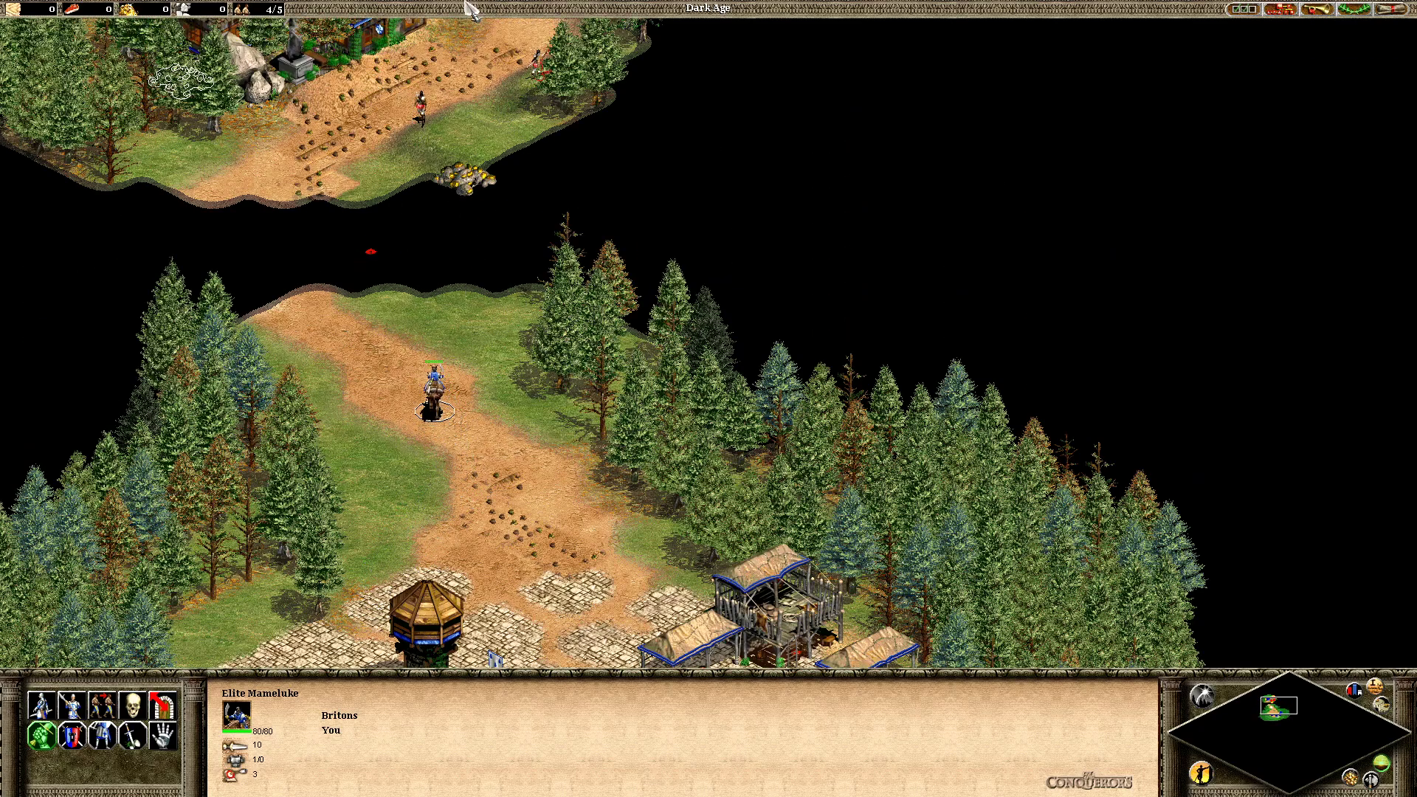
key(Up)
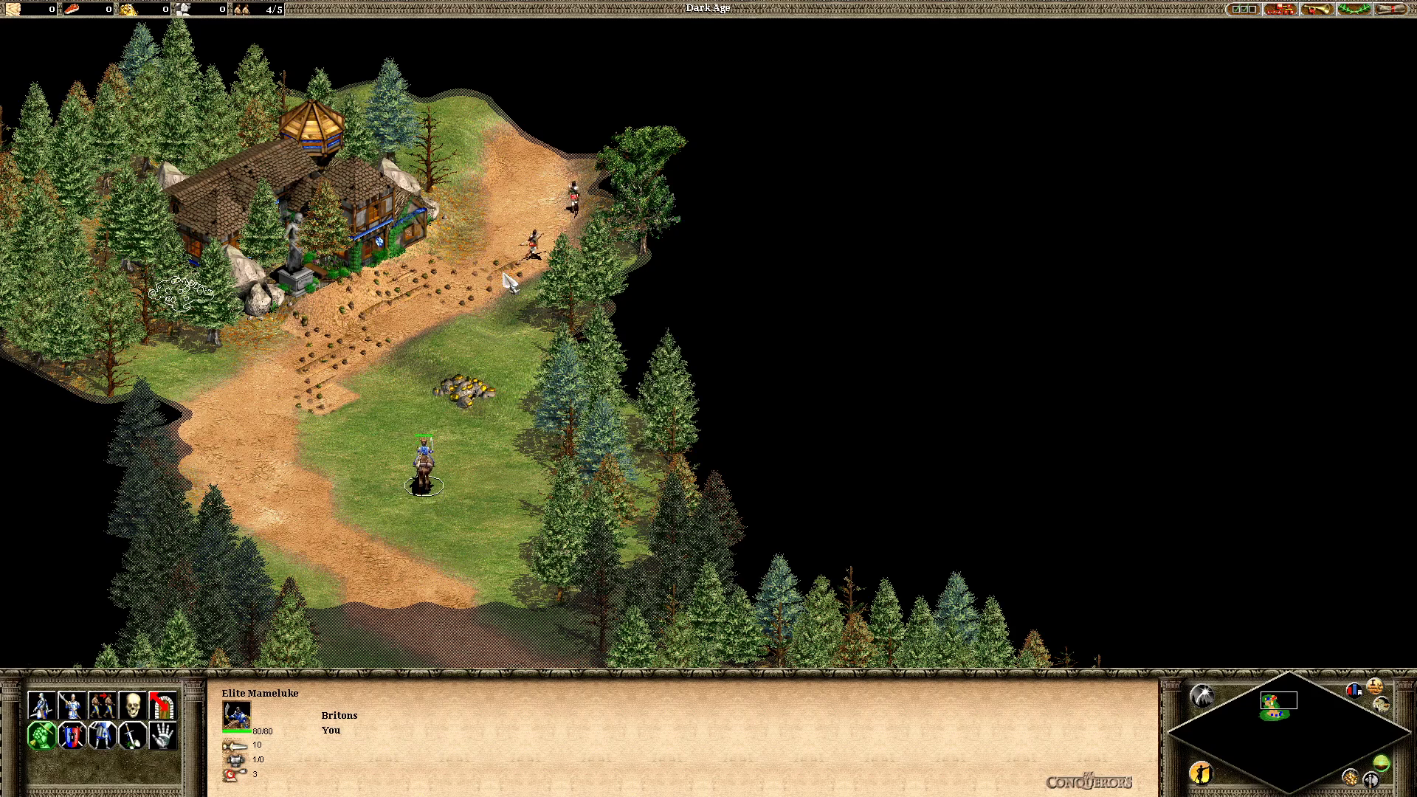
Send the Elite Mameluke past the gold pile toward the enemy archers on the road beside the large building.
right_click(469, 452)
right_click(538, 386)
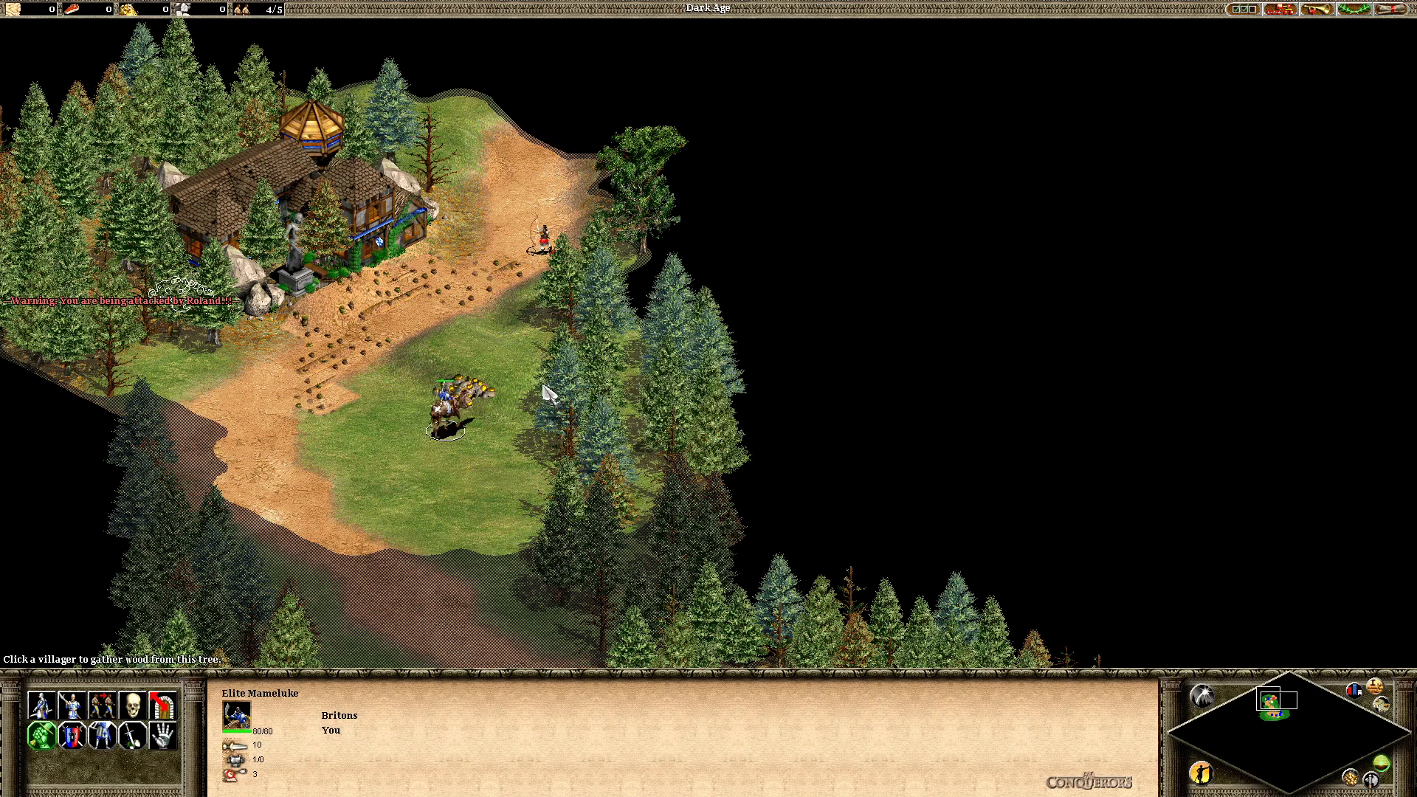
click(543, 257)
click(517, 314)
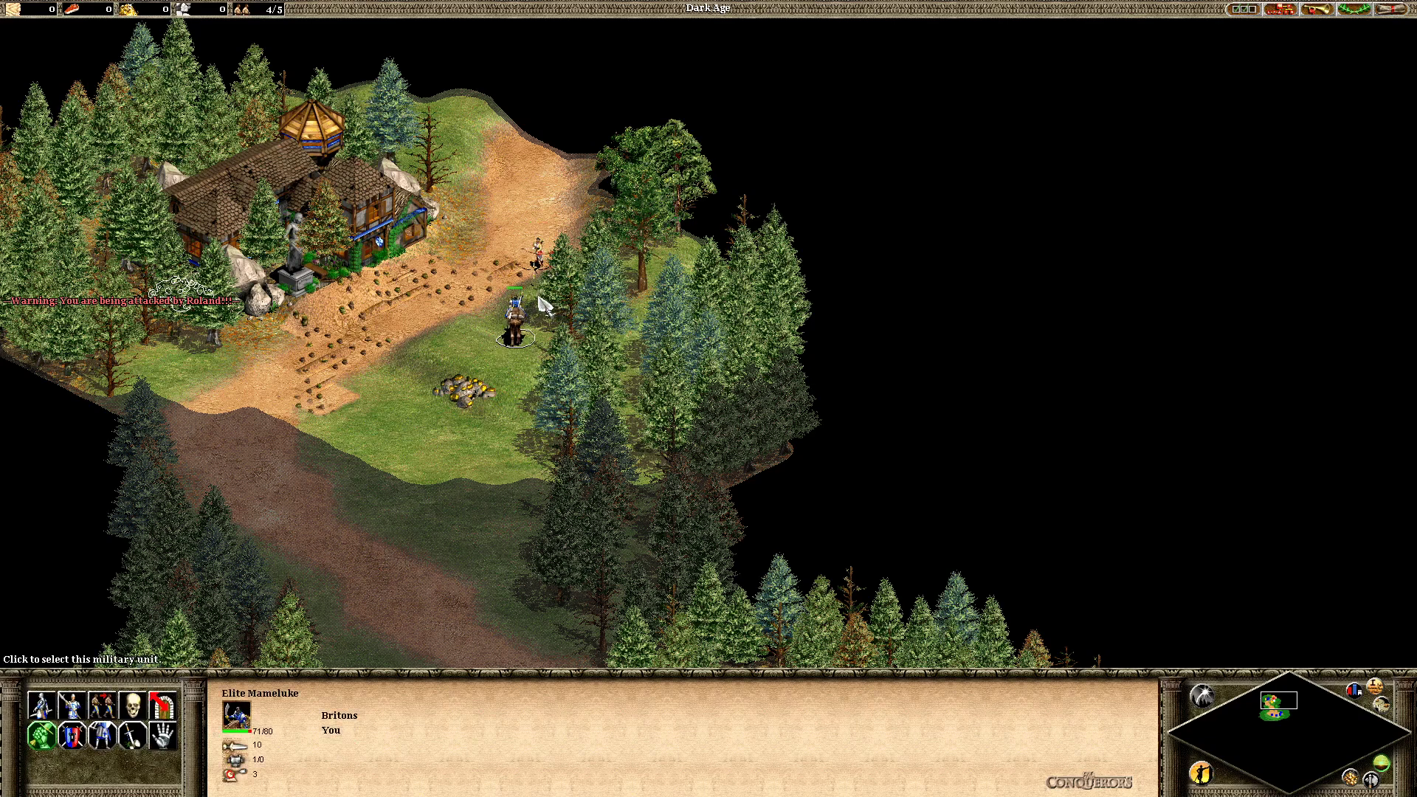
Scout up the dirt road beyond the large building with the Elite Mameluke and return it to the road directly in front.
right_click(625, 251)
right_click(535, 140)
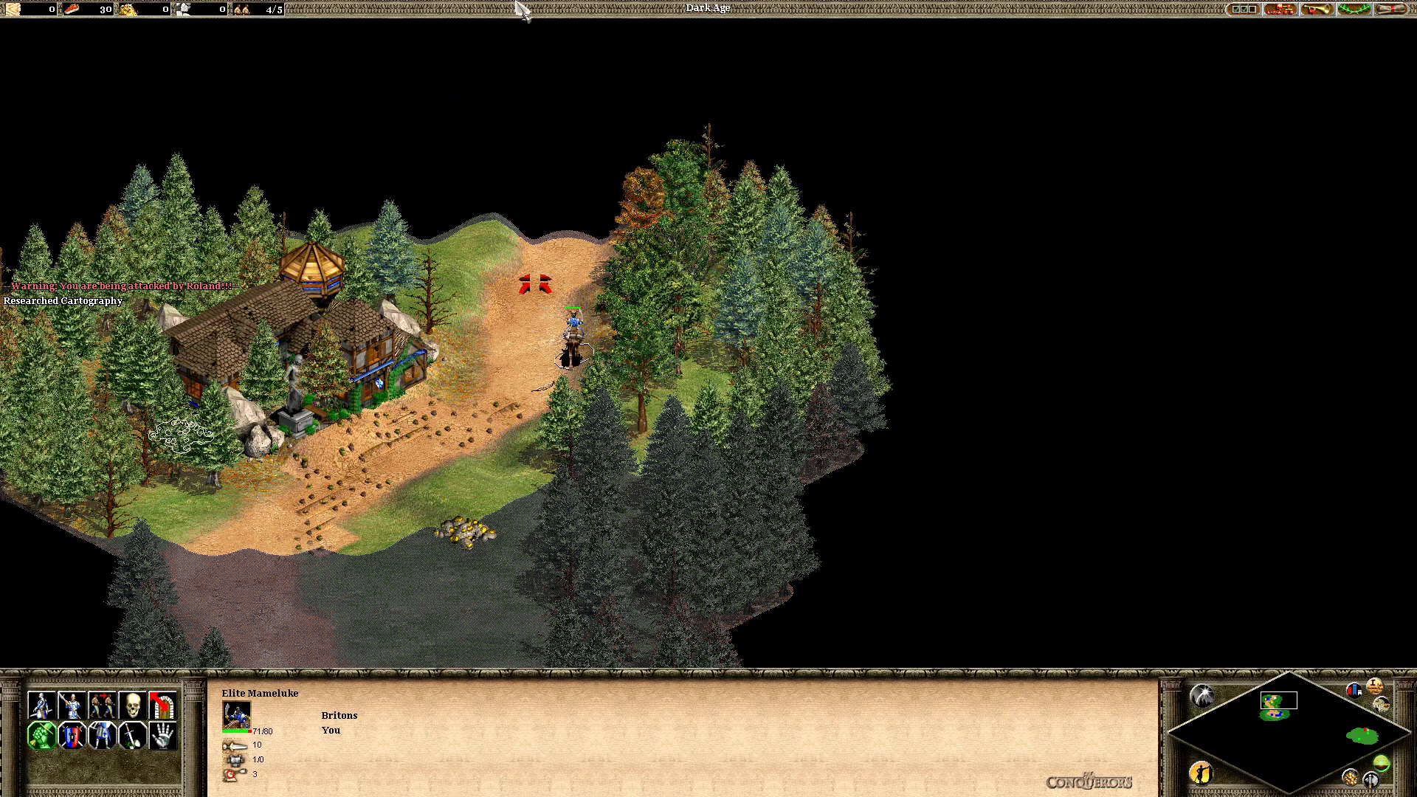
right_click(694, 119)
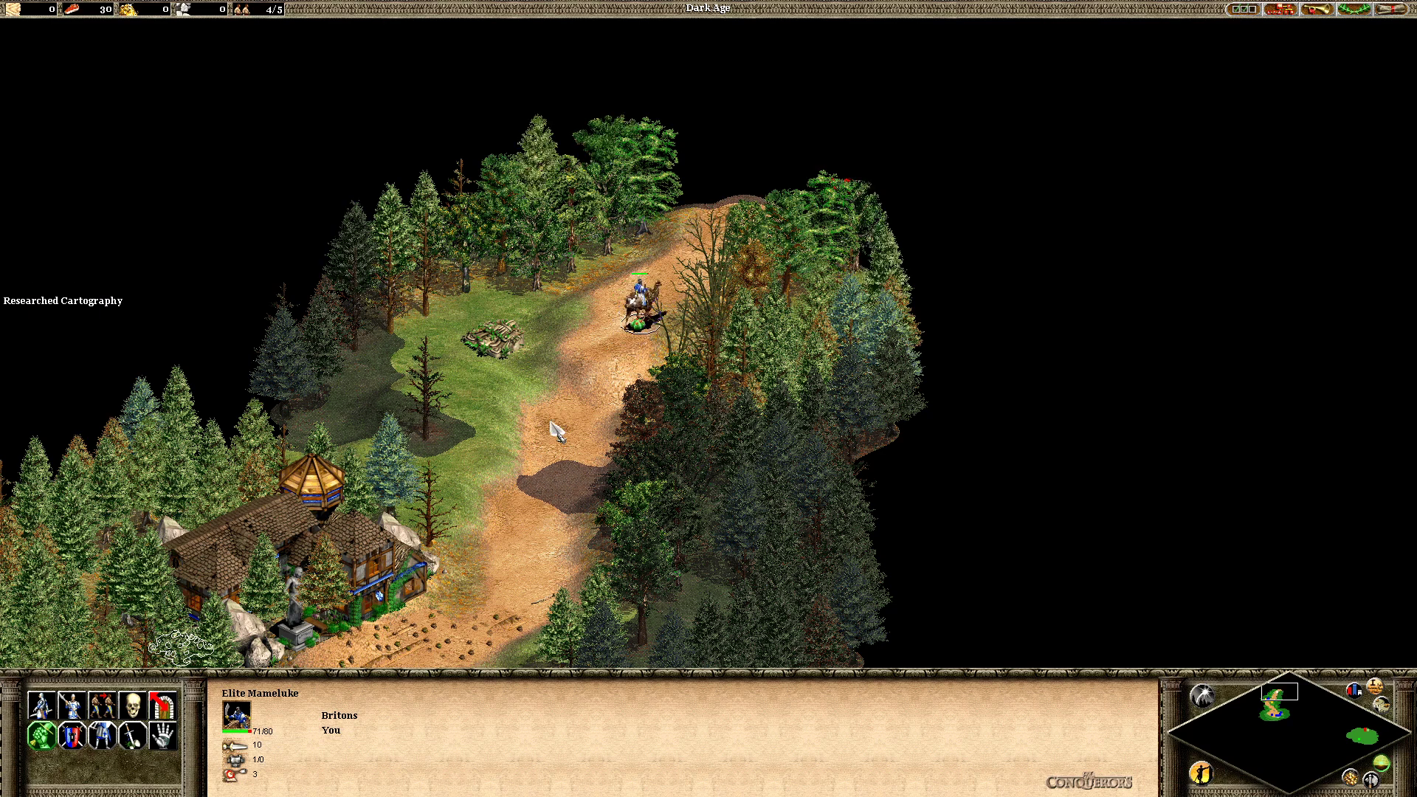
right_click(501, 441)
right_click(550, 332)
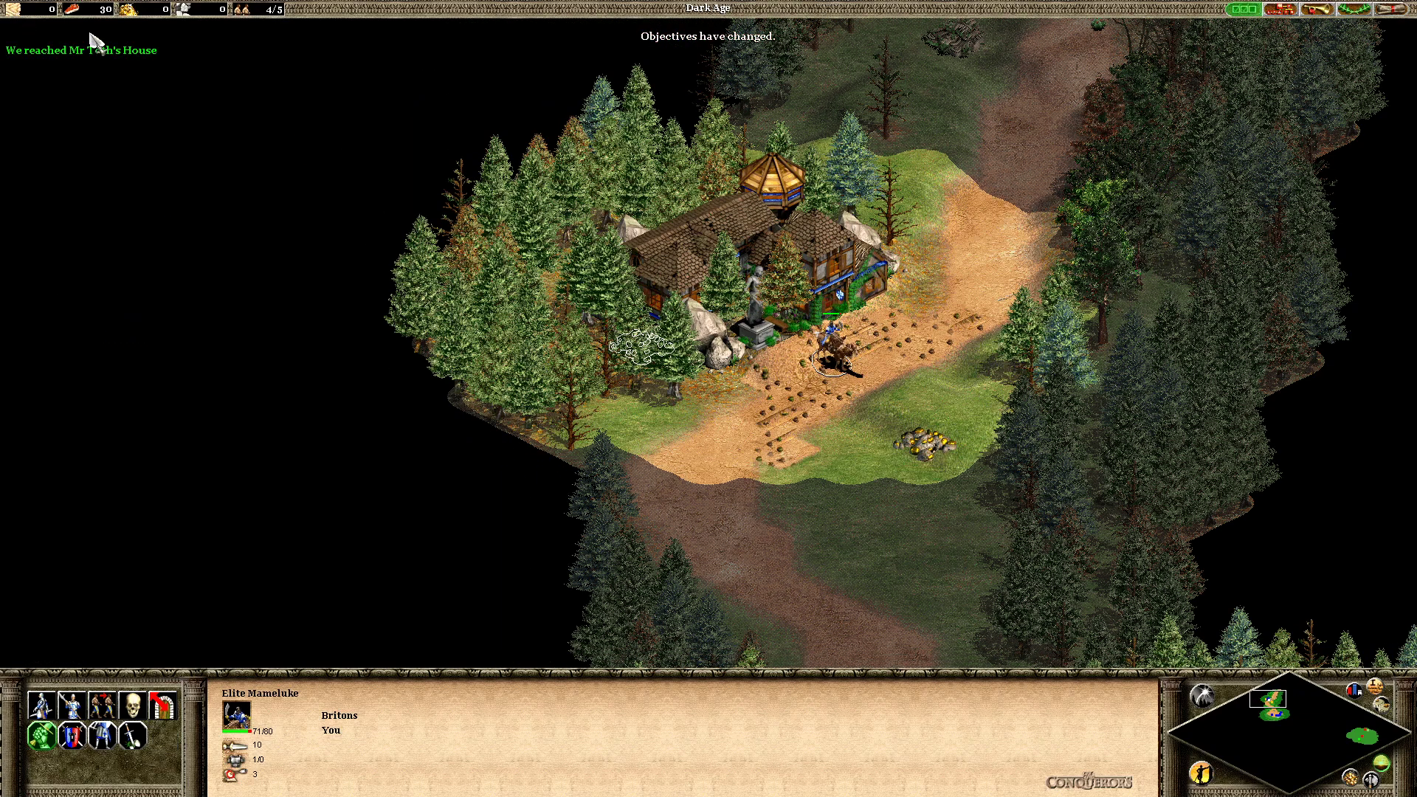
Select the University and review the scenario objectives, and quit the playtest back to the editor.
click(882, 190)
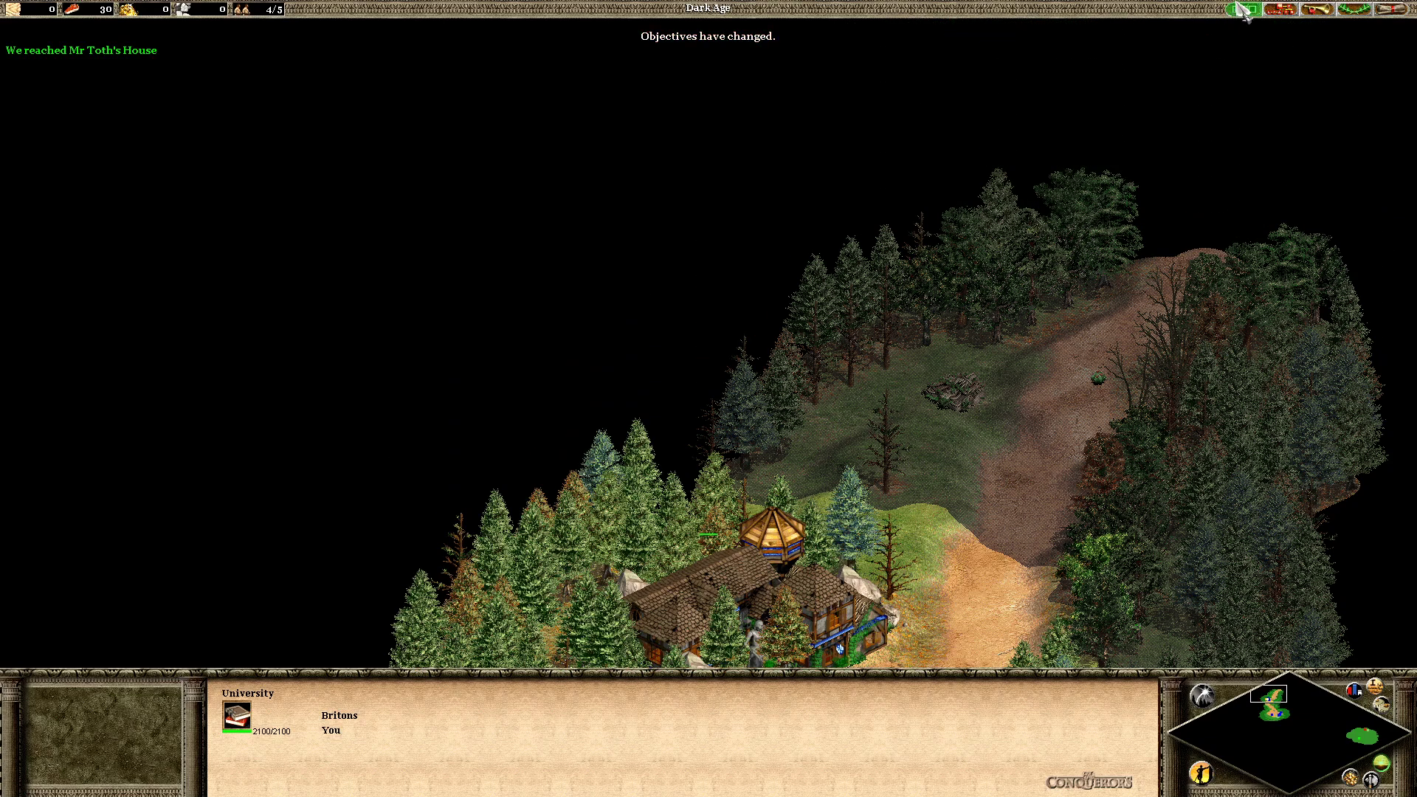
click(1243, 11)
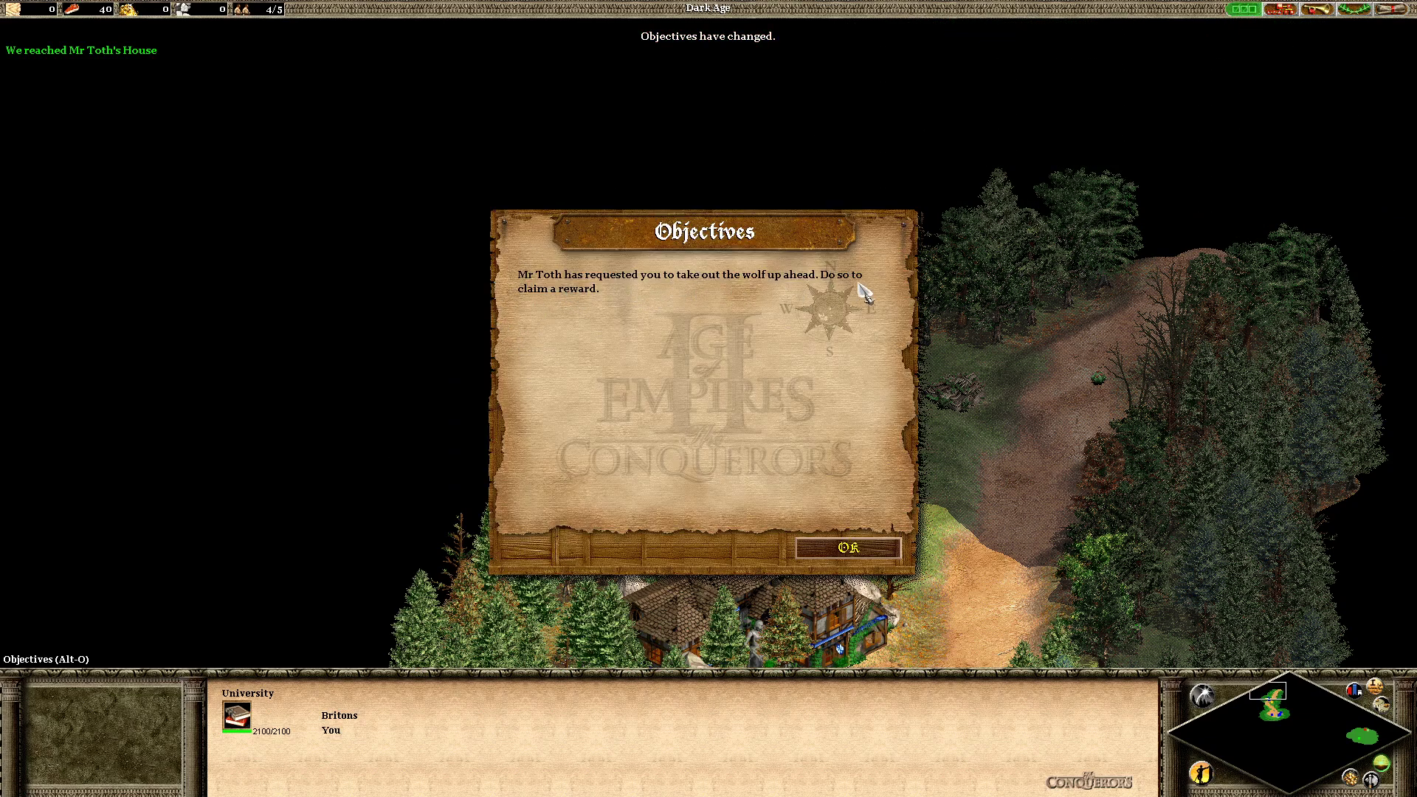
click(849, 547)
click(1395, 7)
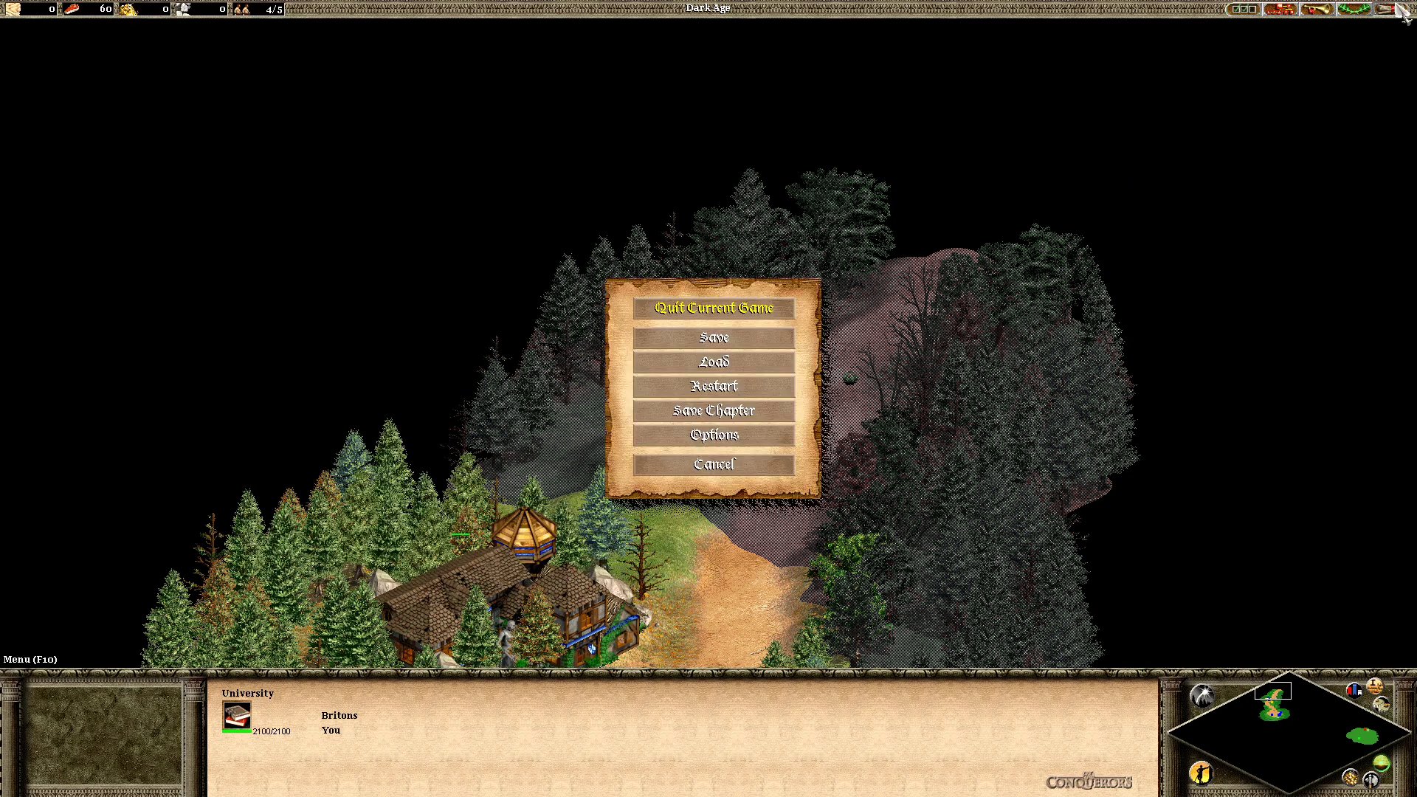
click(714, 308)
click(634, 419)
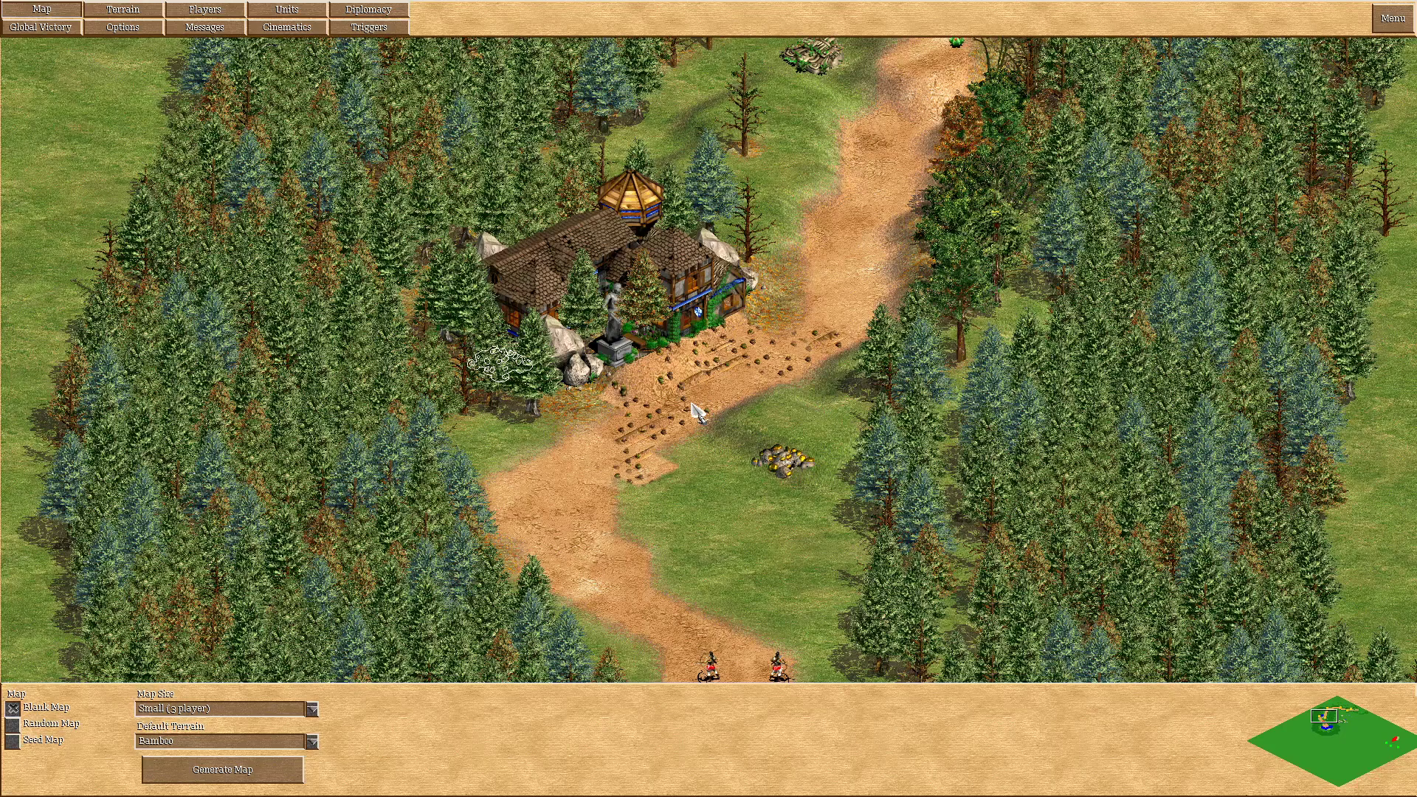
Place a Gaia Wolf on the dirt road northeast of the large building, just before the dense trees.
click(288, 9)
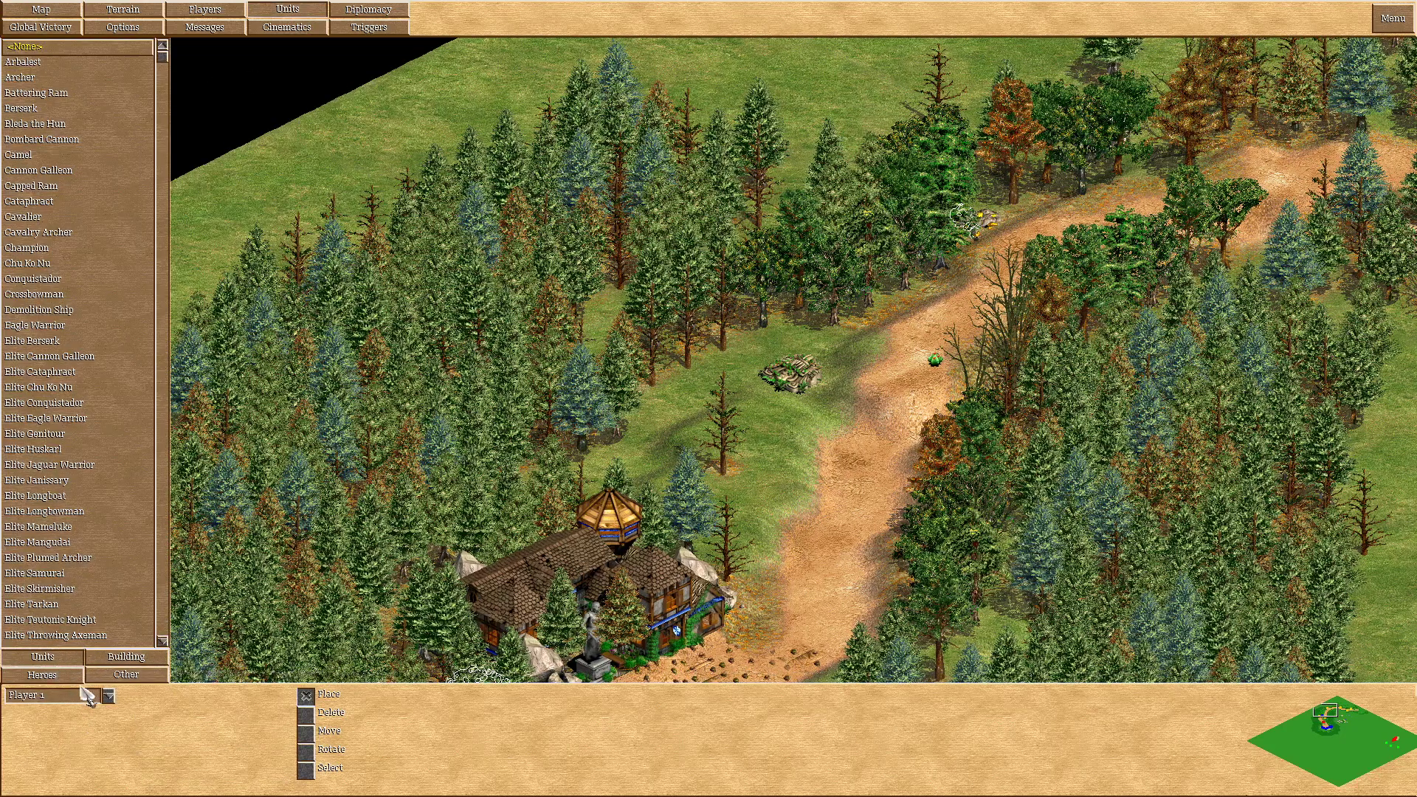
click(108, 695)
click(73, 632)
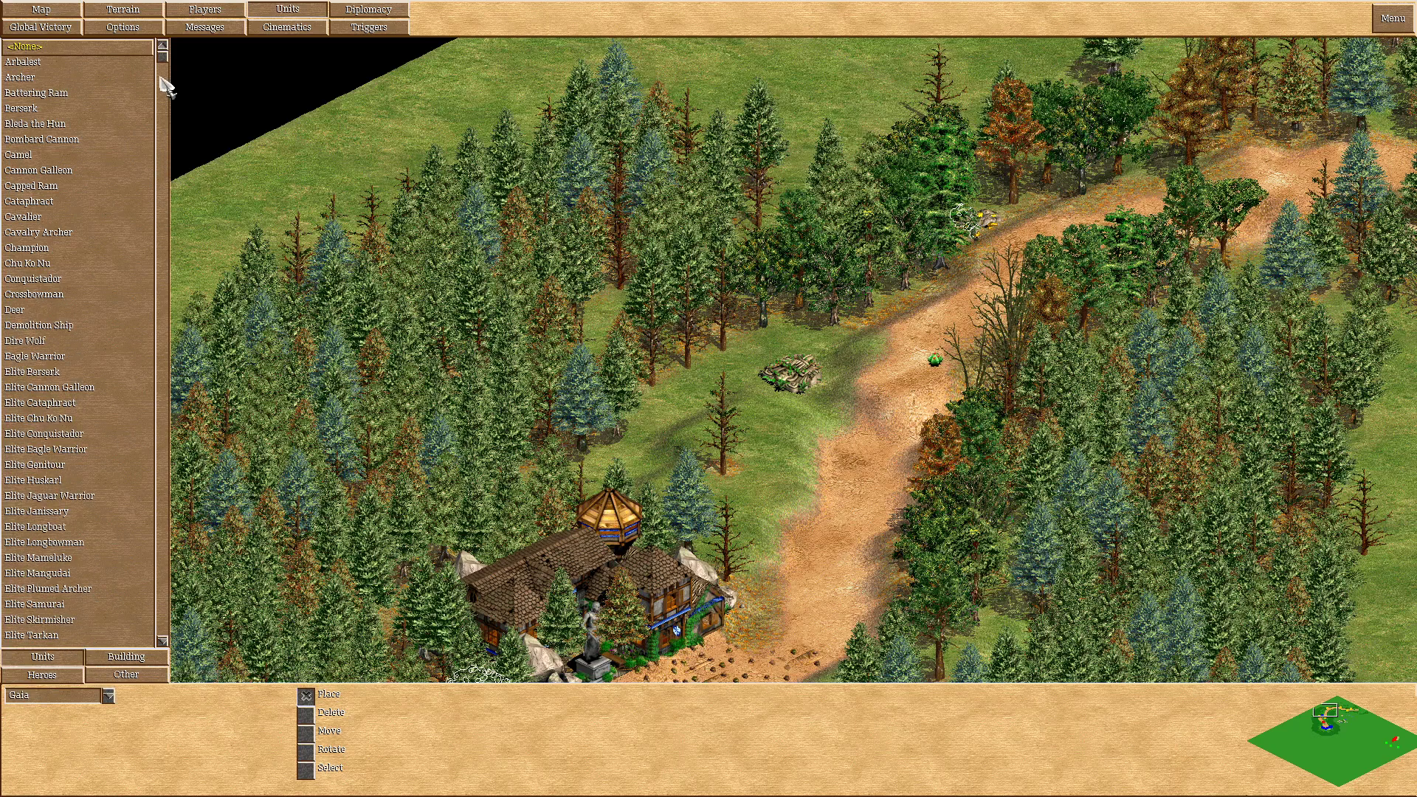
drag(165, 63, 164, 633)
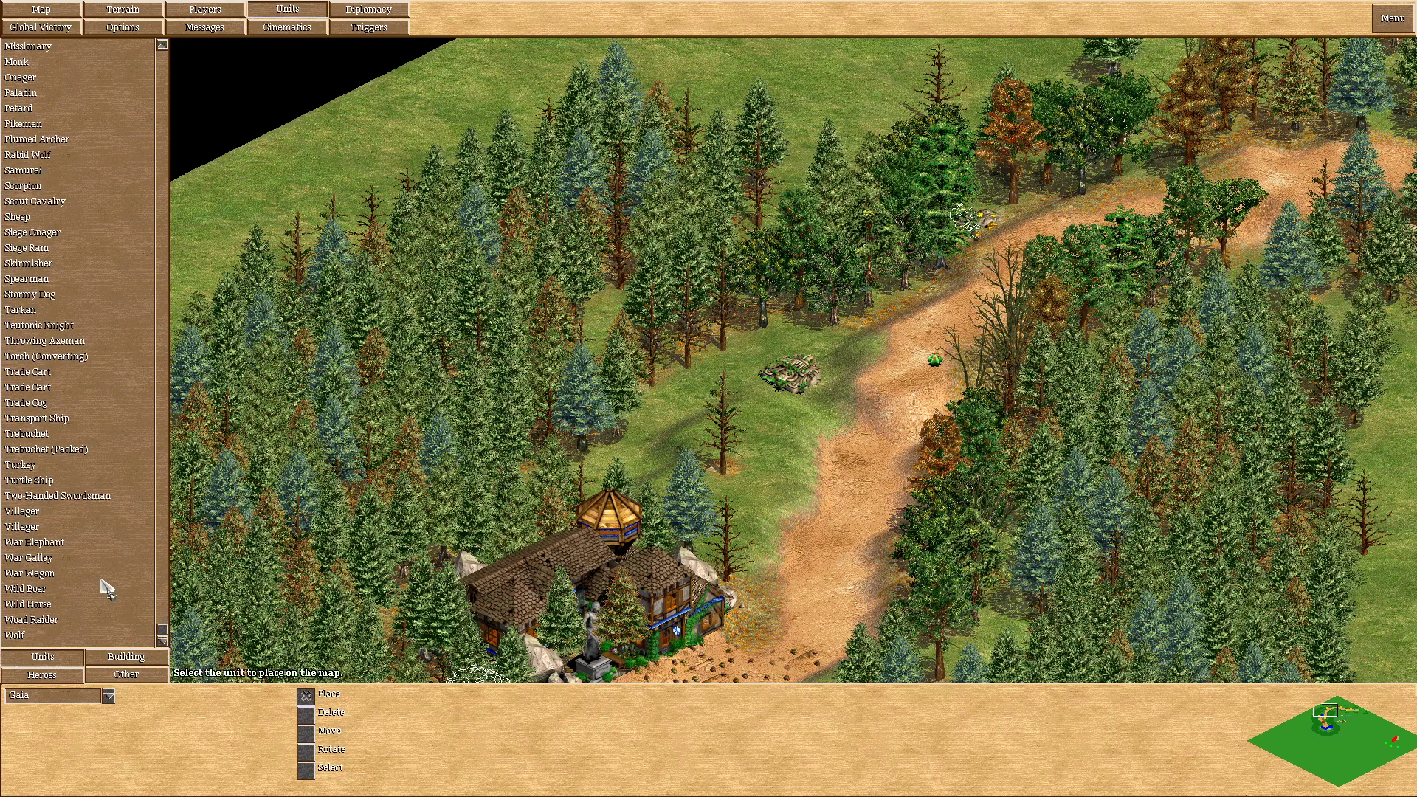
click(16, 634)
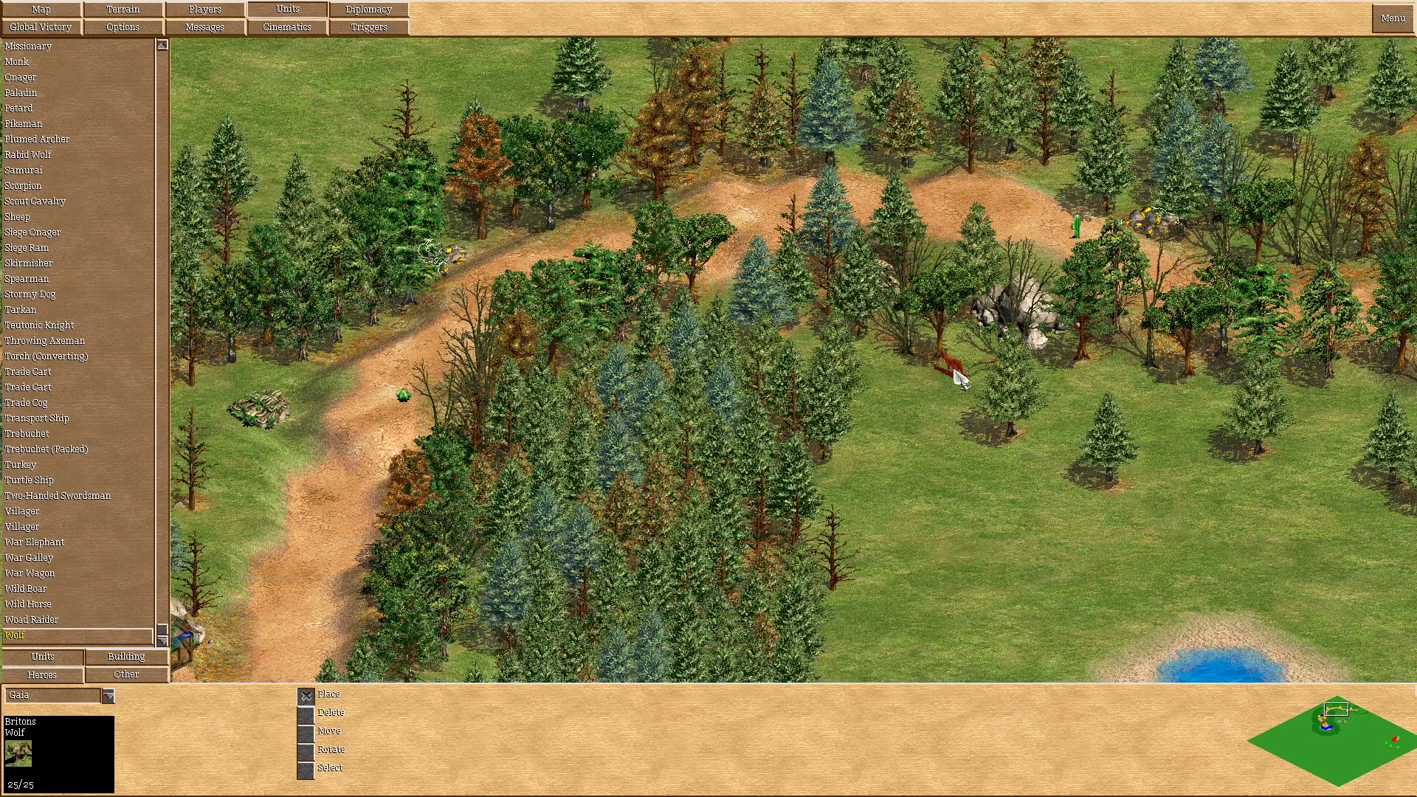
click(999, 197)
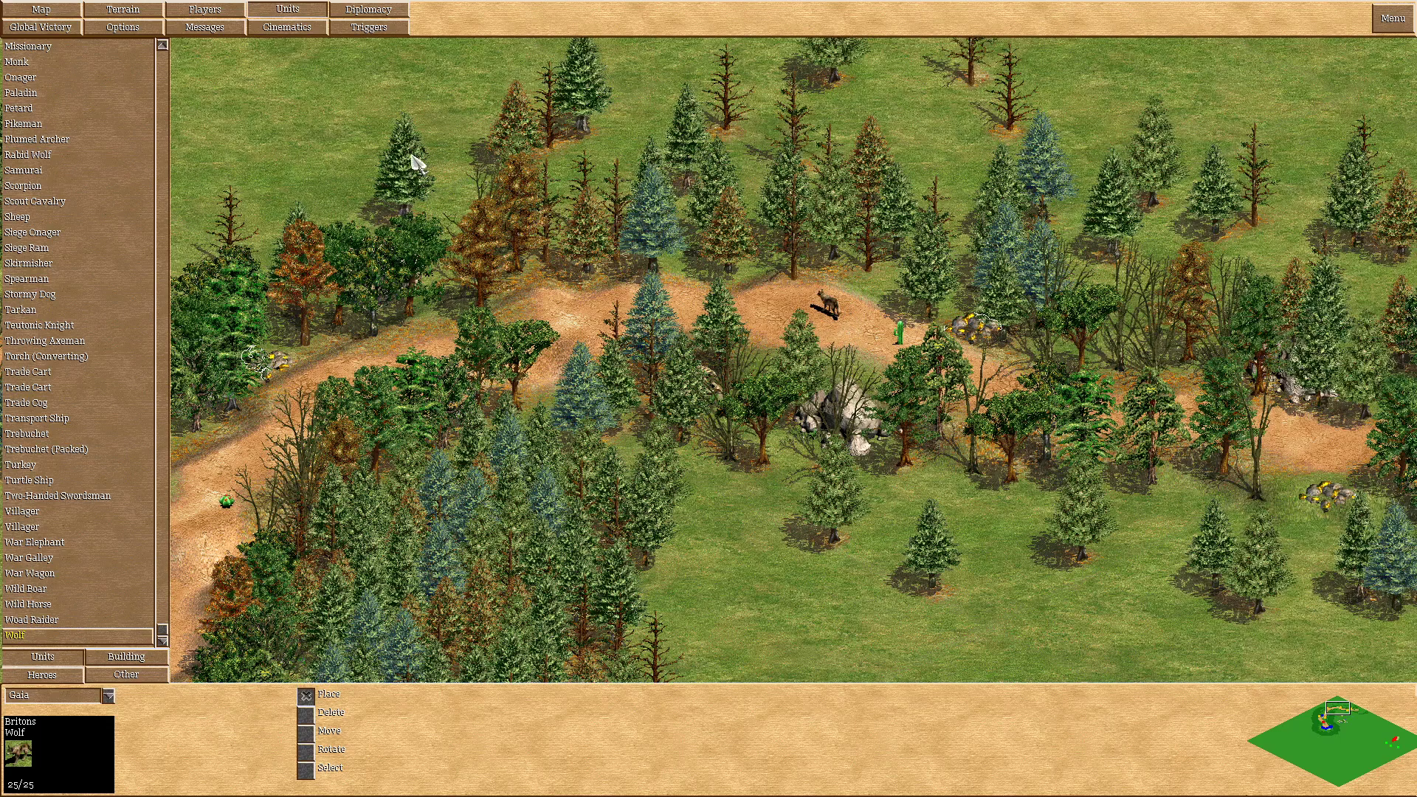
Create a new trigger after the existing objective trigger and set its starting state to off.
click(366, 28)
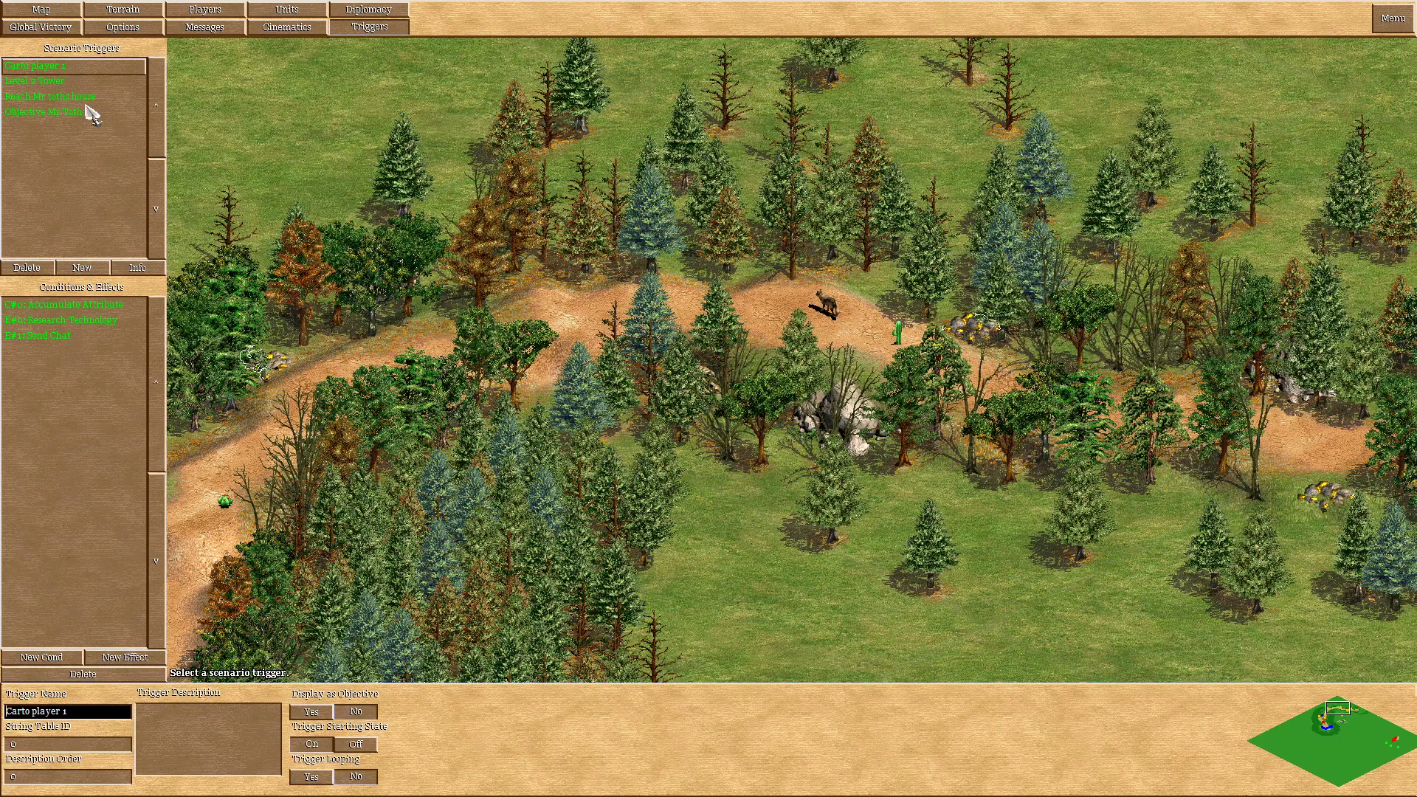
click(59, 113)
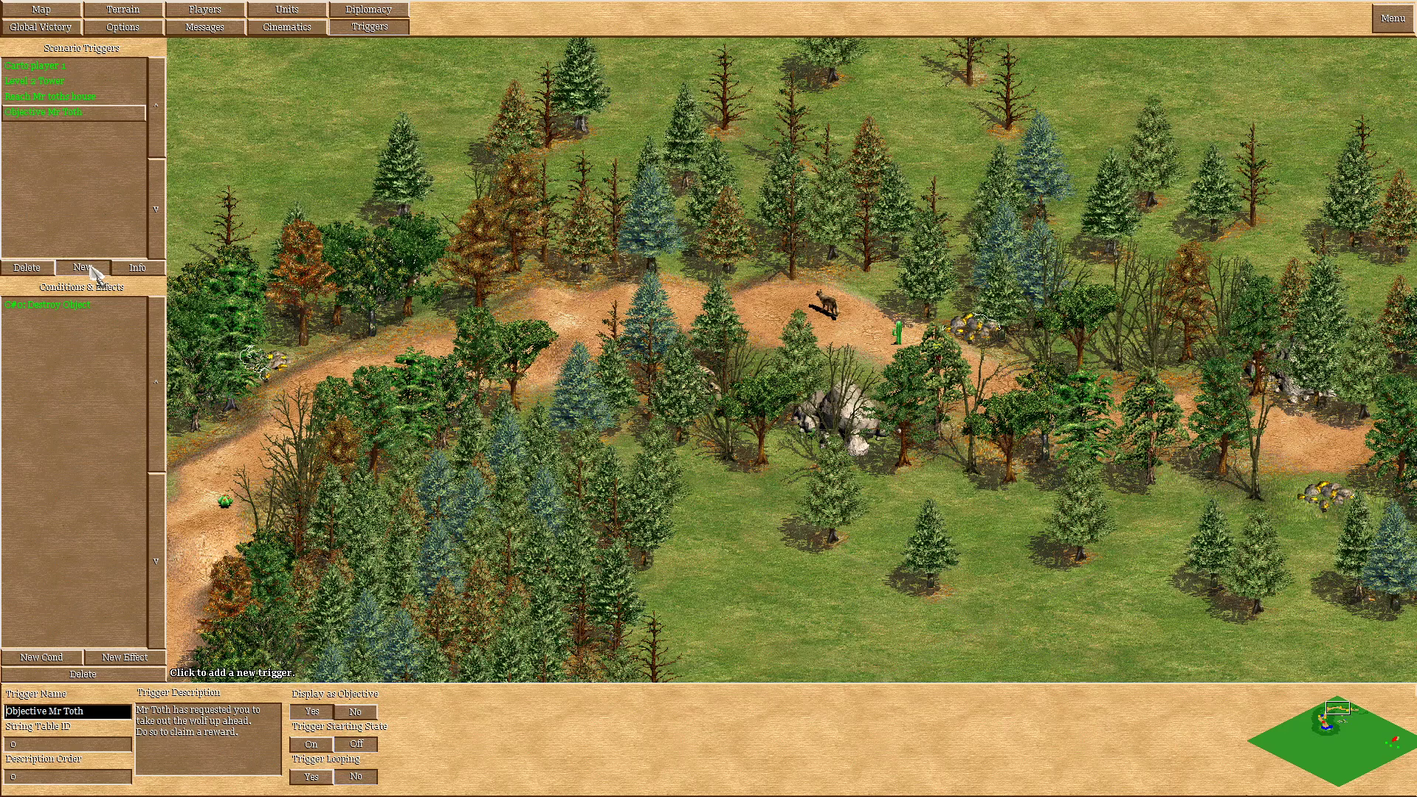
click(87, 268)
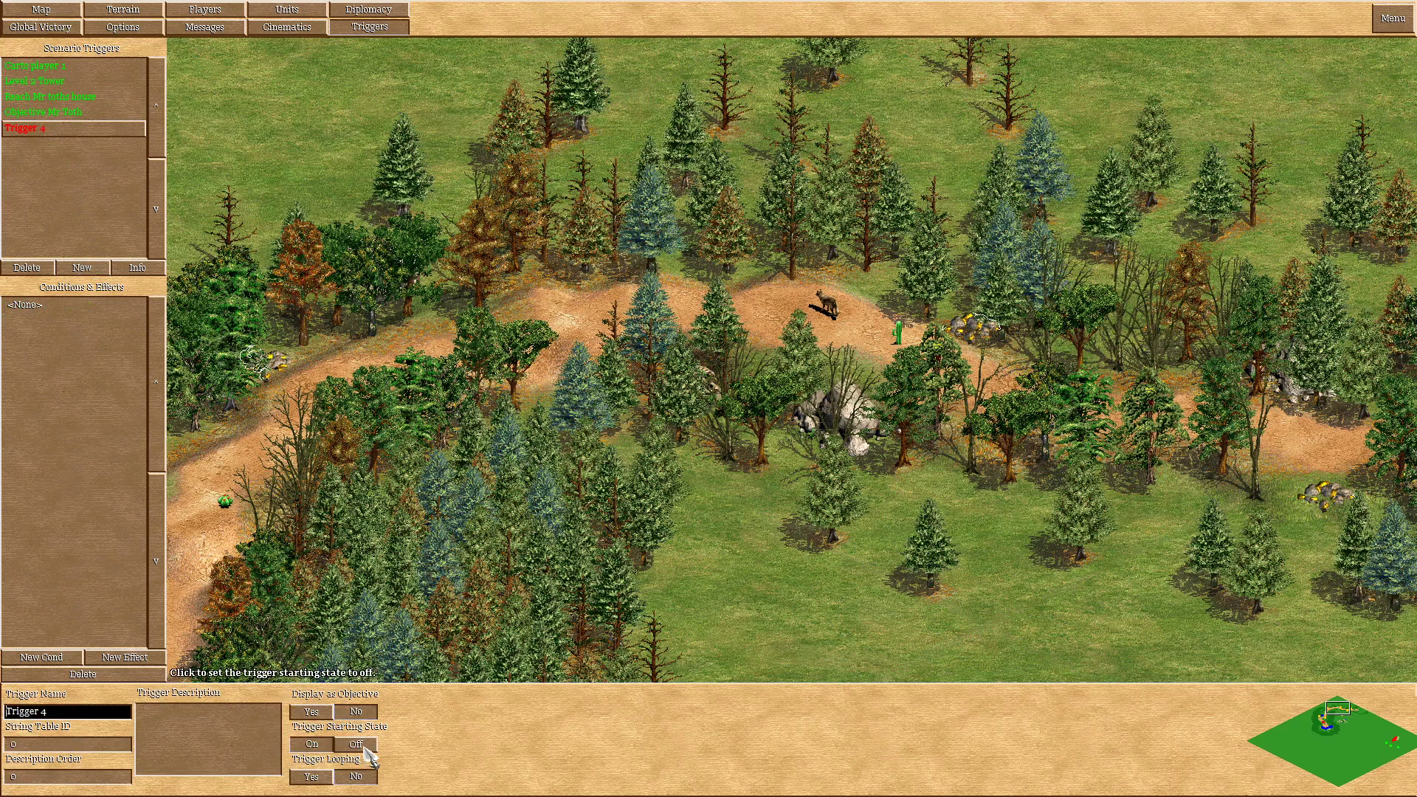
click(357, 744)
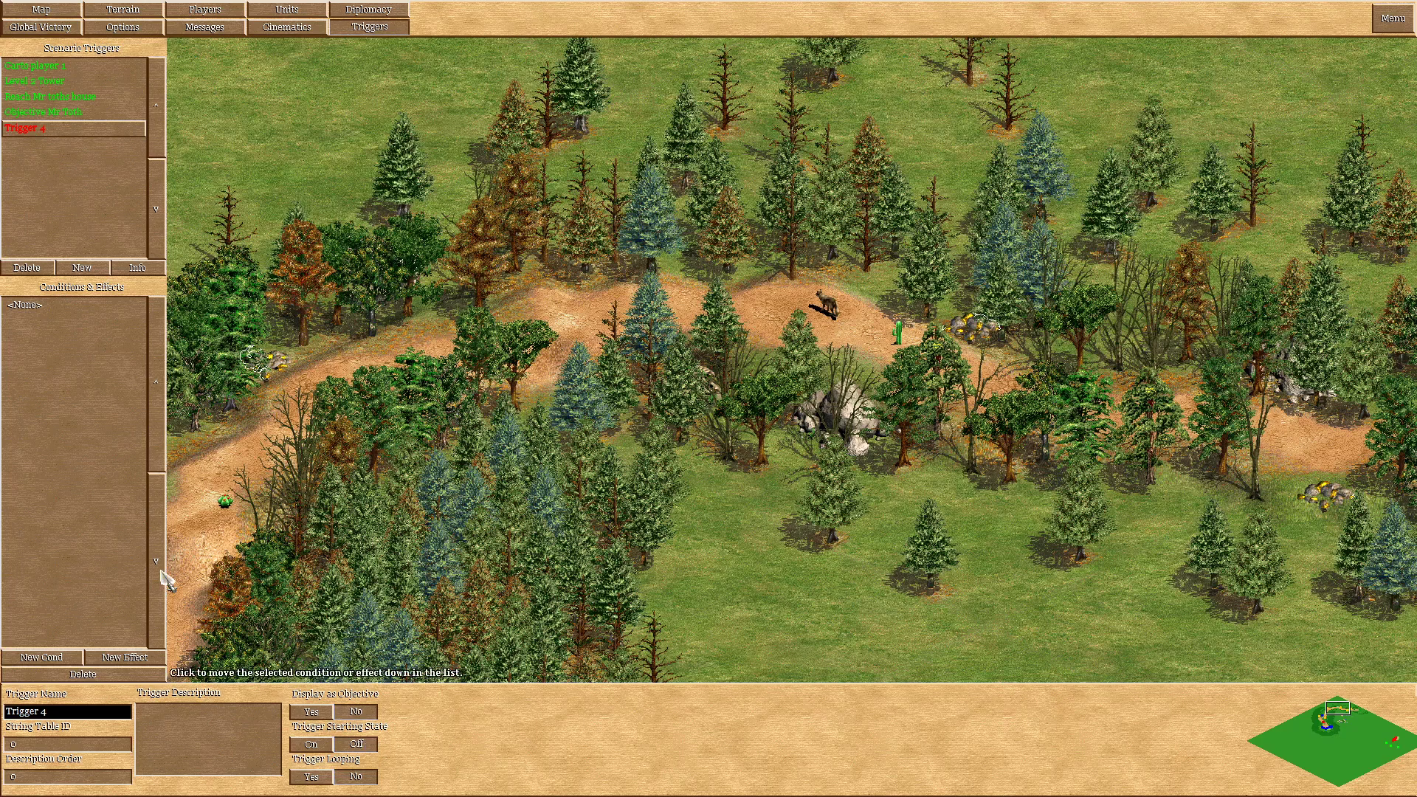
Add a Destroy Object condition to the new trigger with the wolf on the road as its target, and check the target.
click(59, 658)
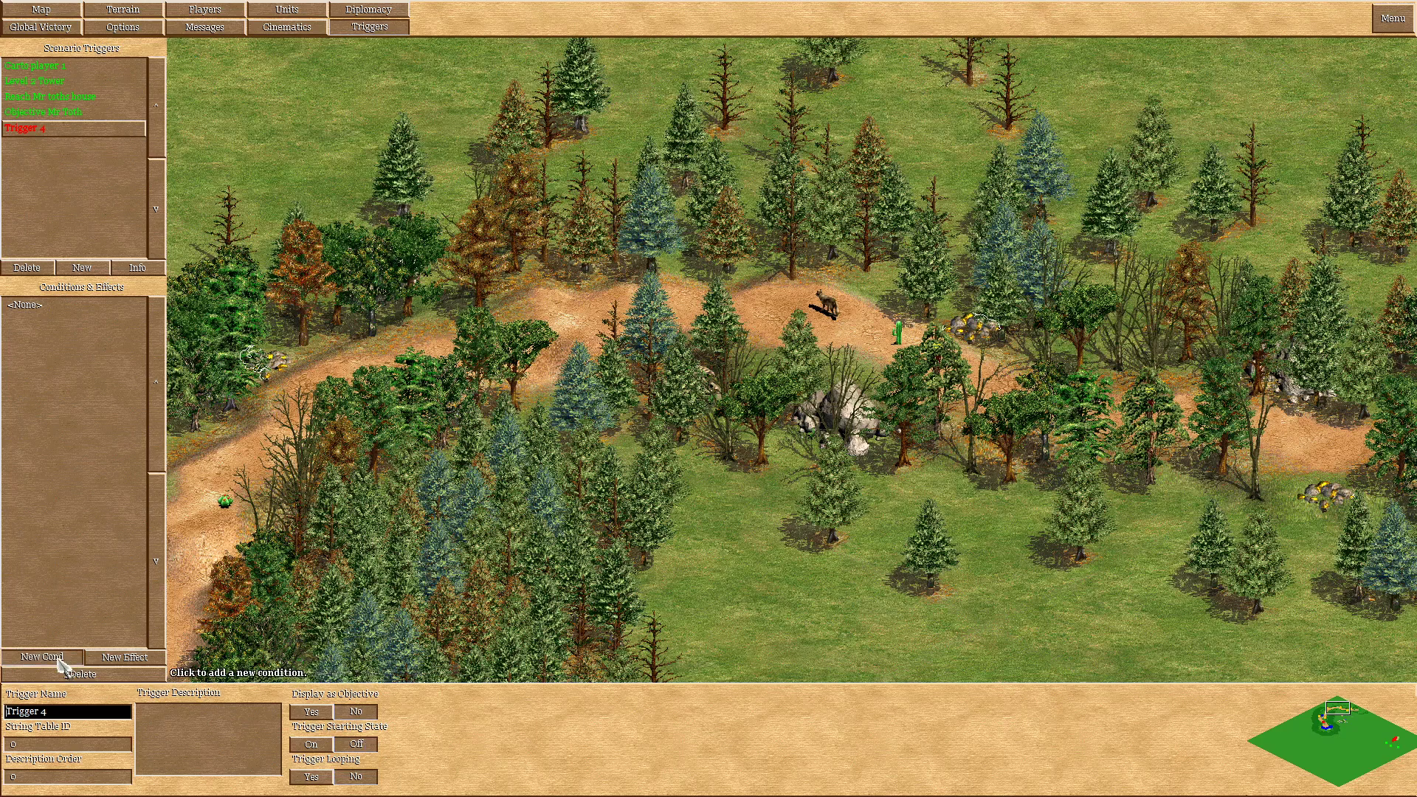
click(146, 710)
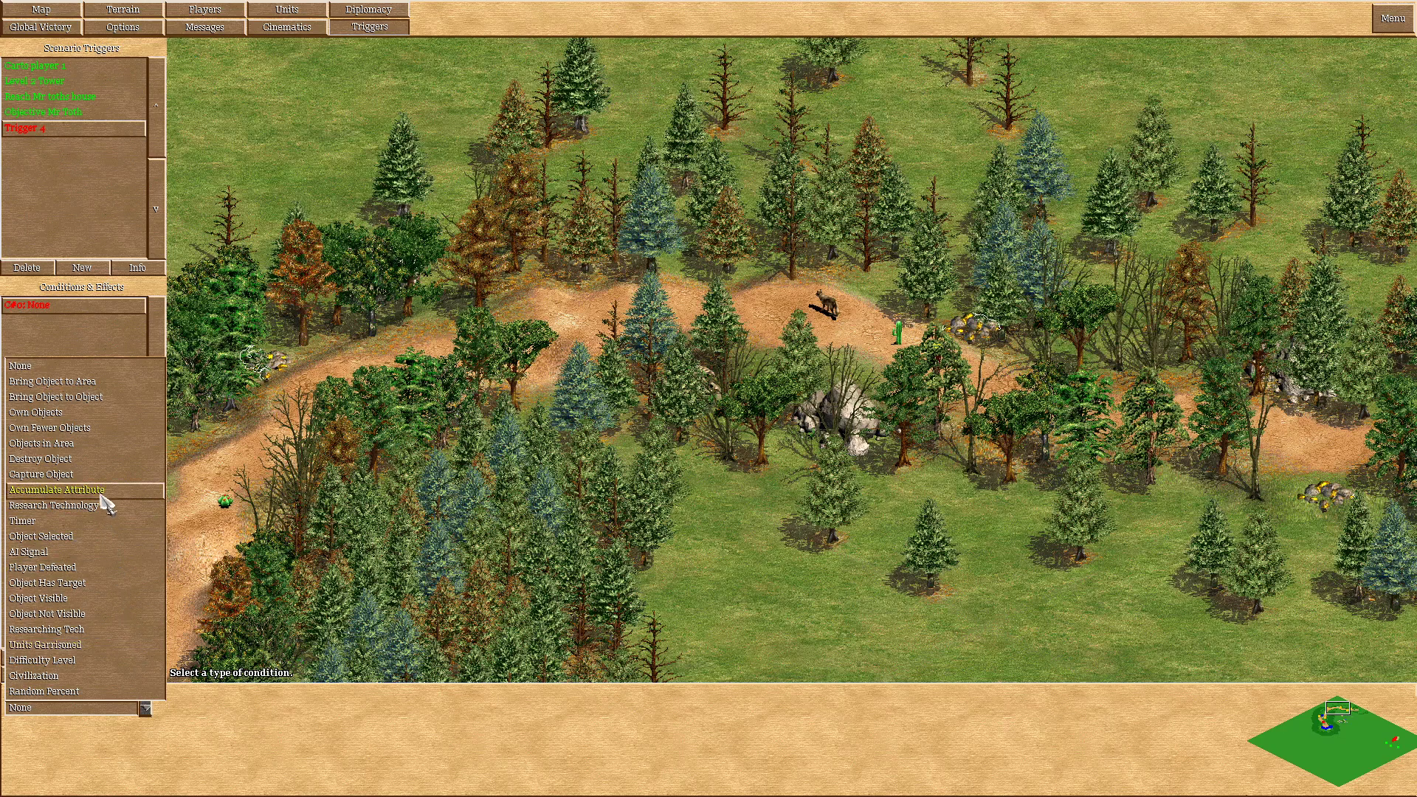
click(104, 462)
click(332, 698)
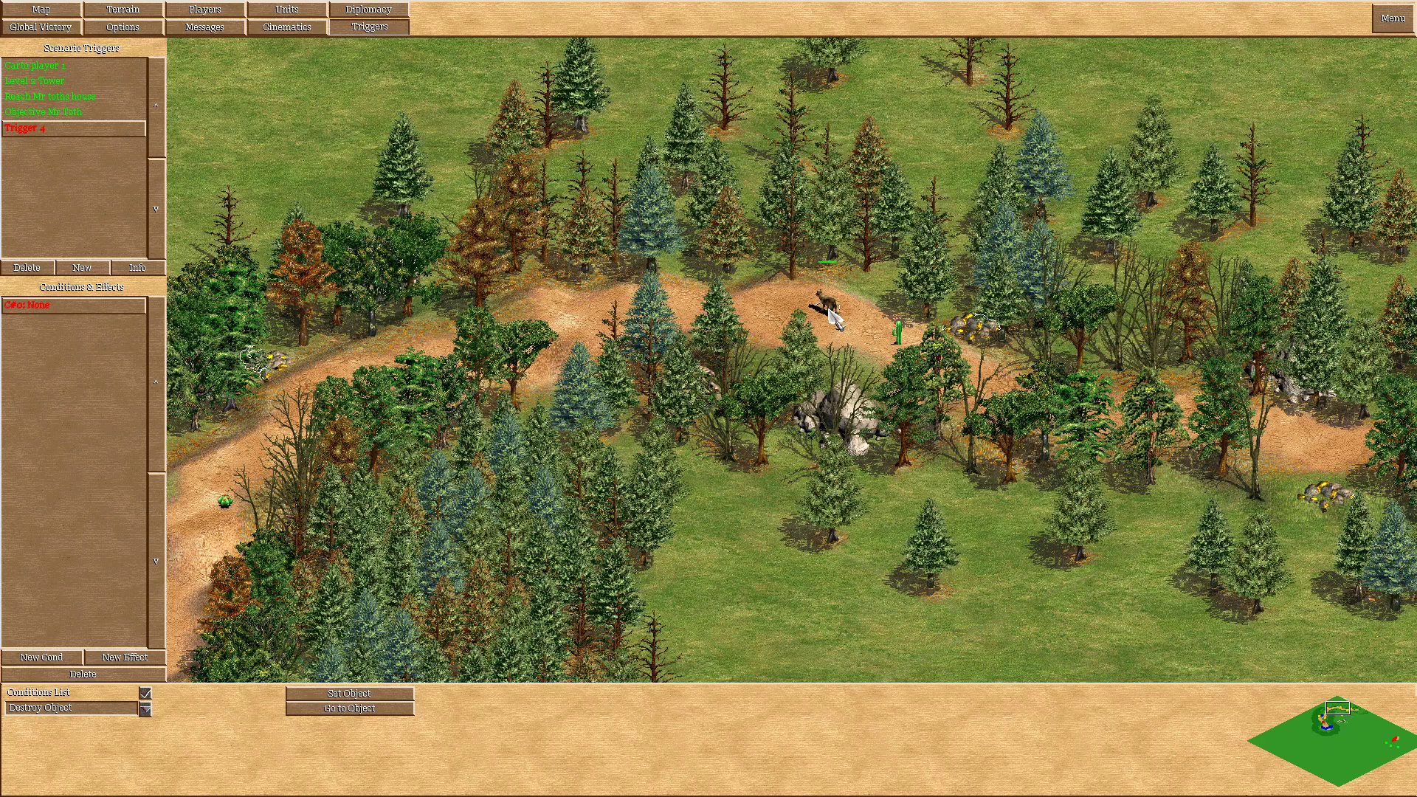
click(399, 708)
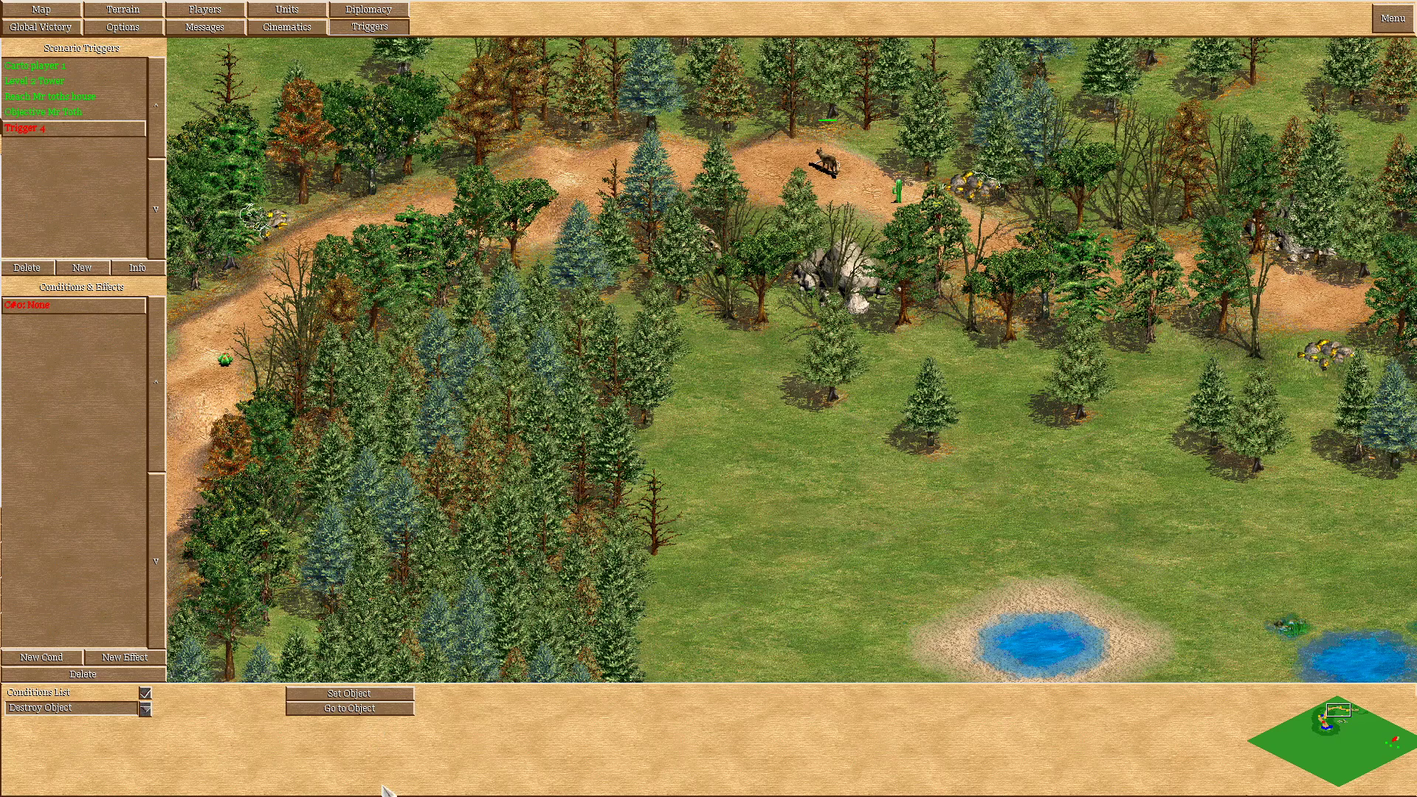
click(385, 711)
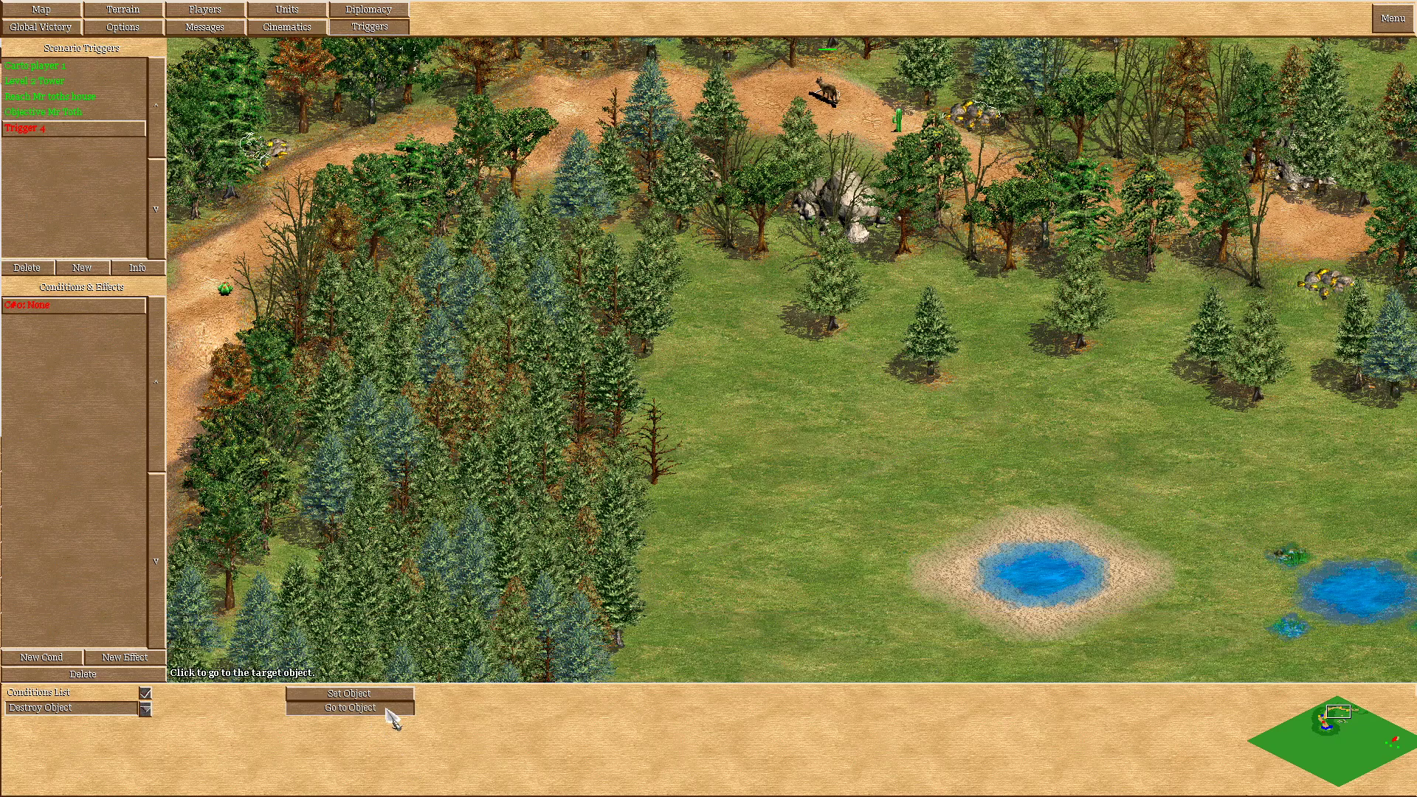
click(387, 710)
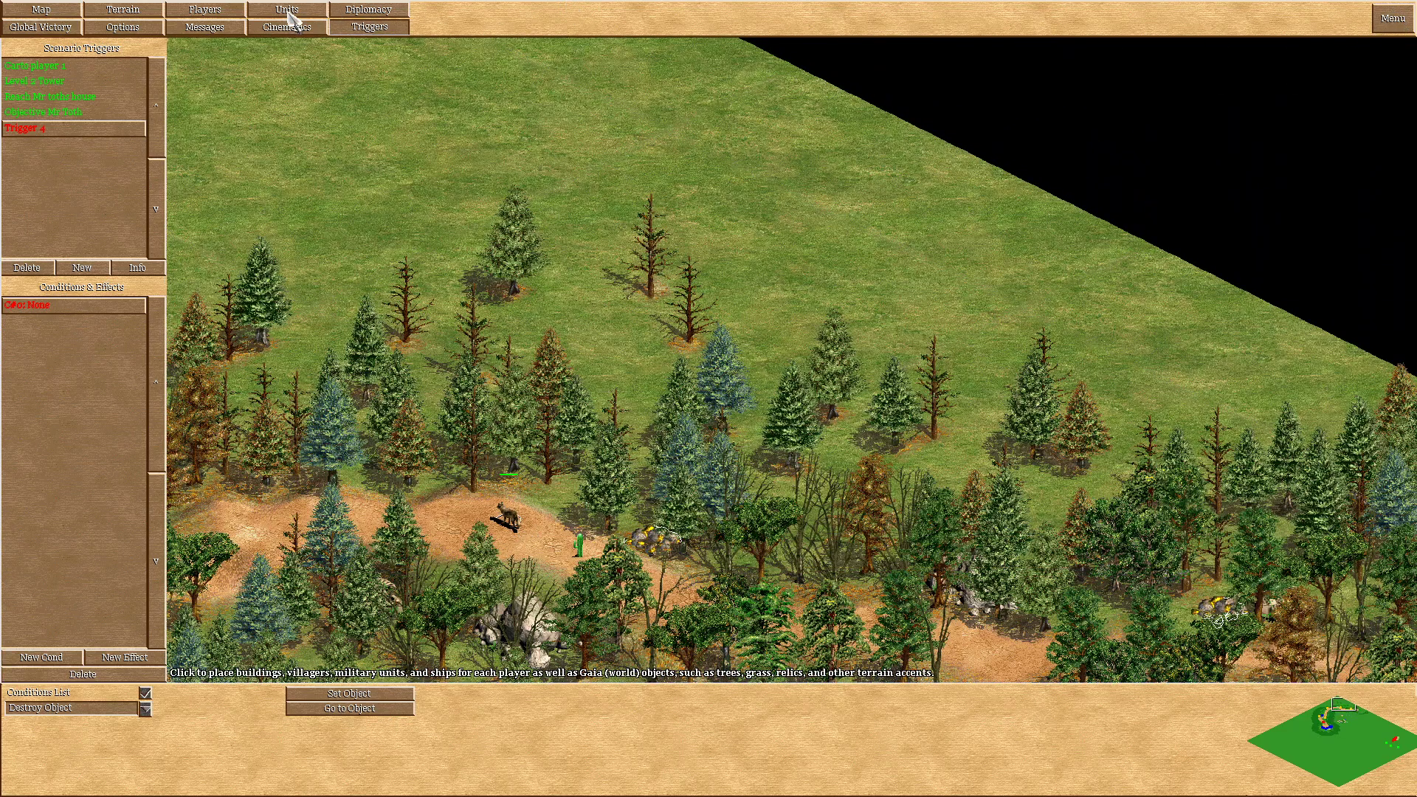
Start a brief test of the scenario and quit straight back to the editor.
click(288, 11)
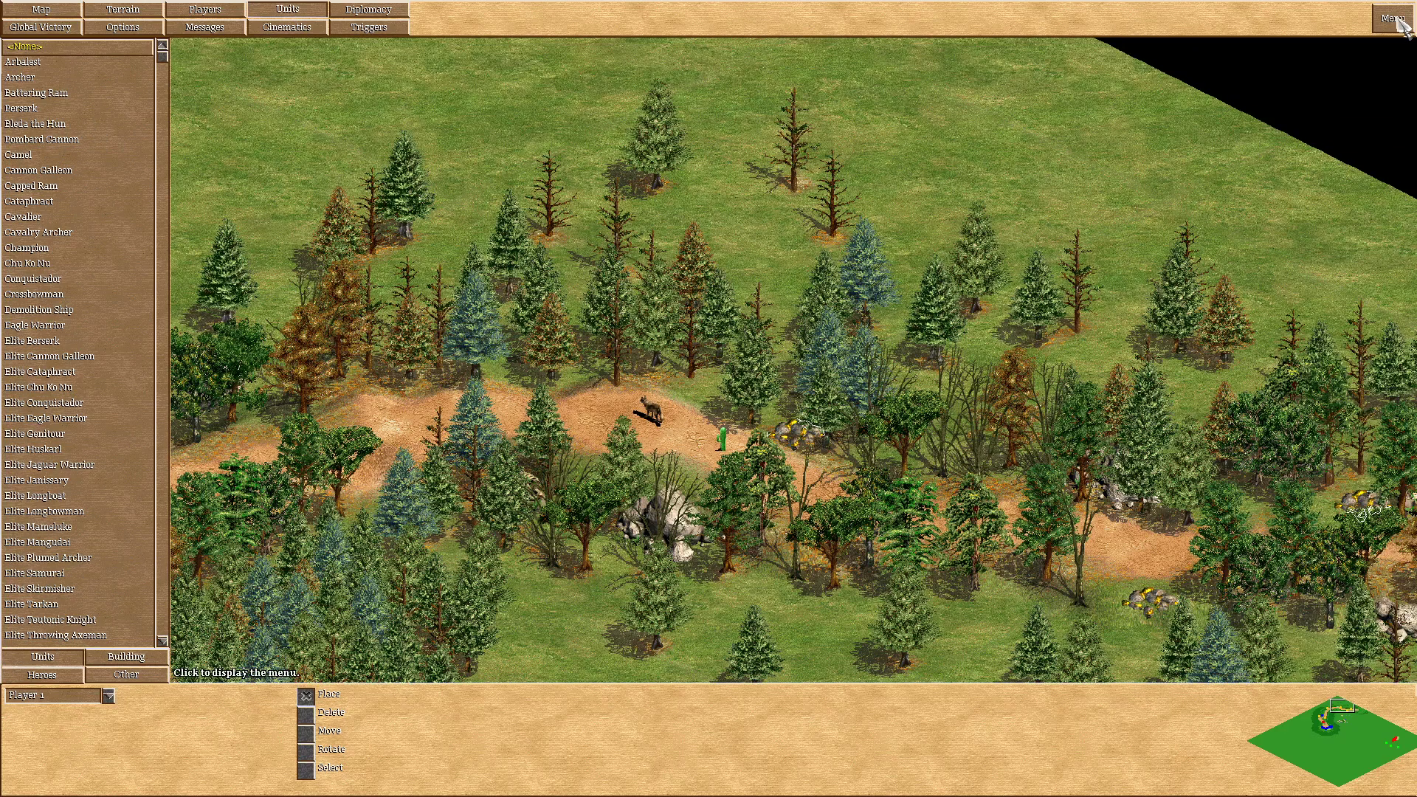
click(1395, 19)
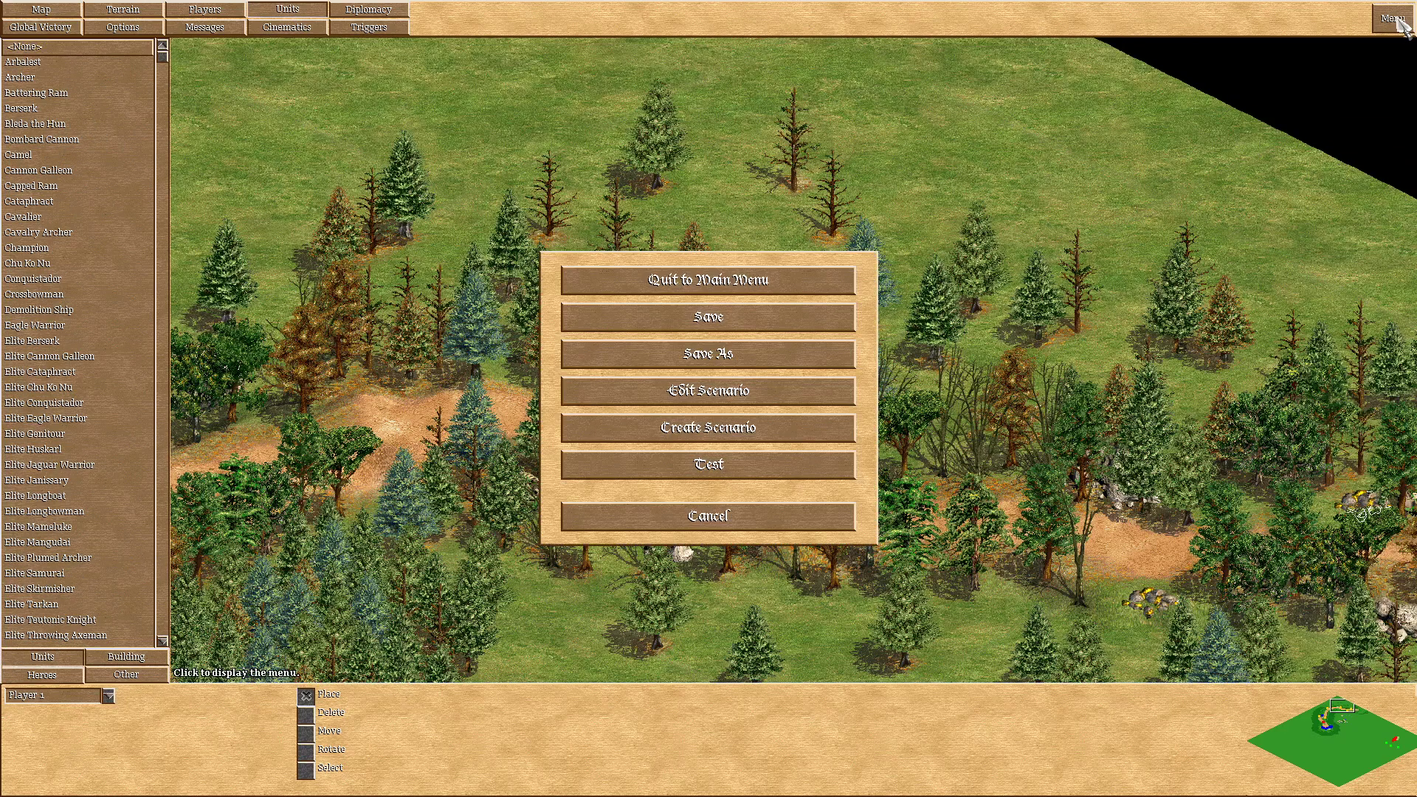
click(710, 465)
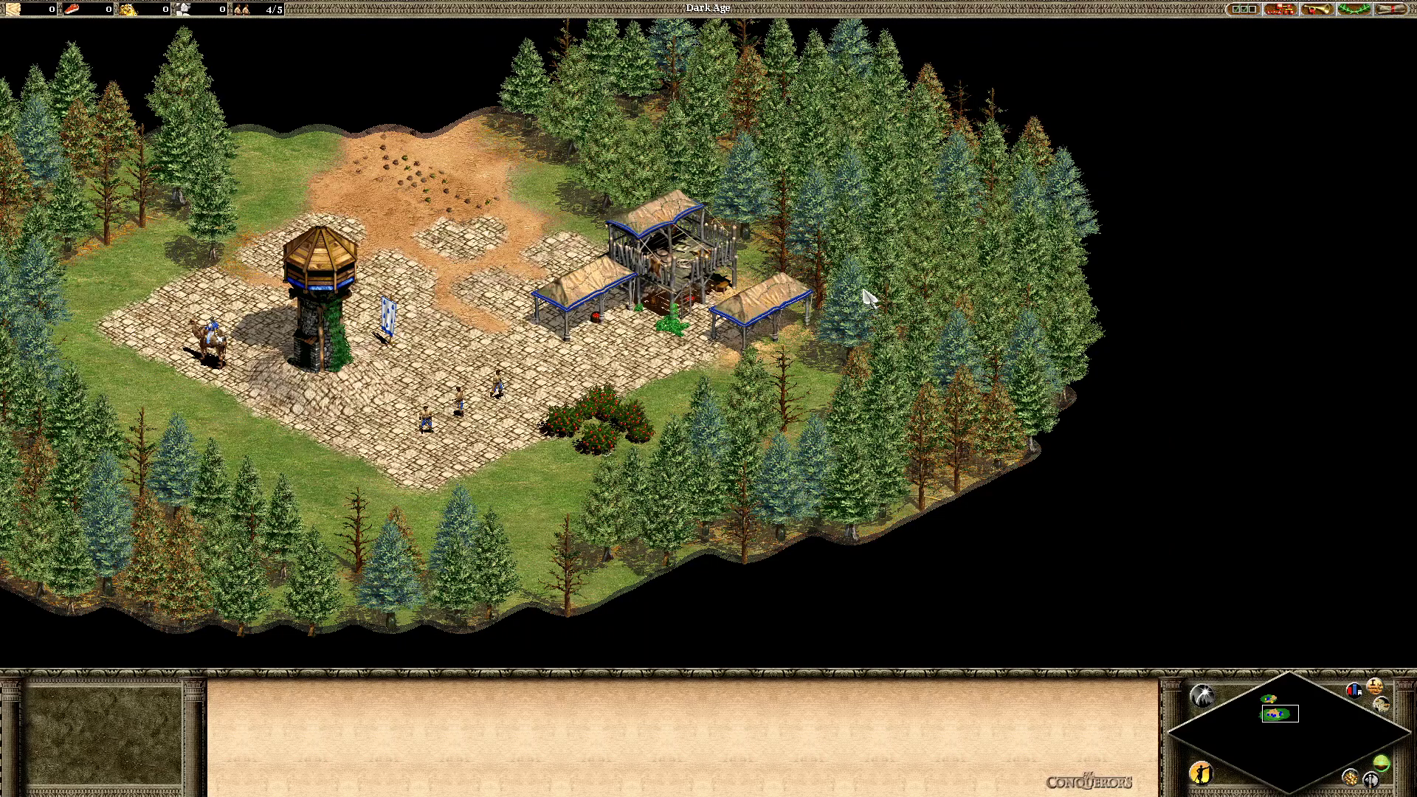
click(1391, 9)
click(680, 310)
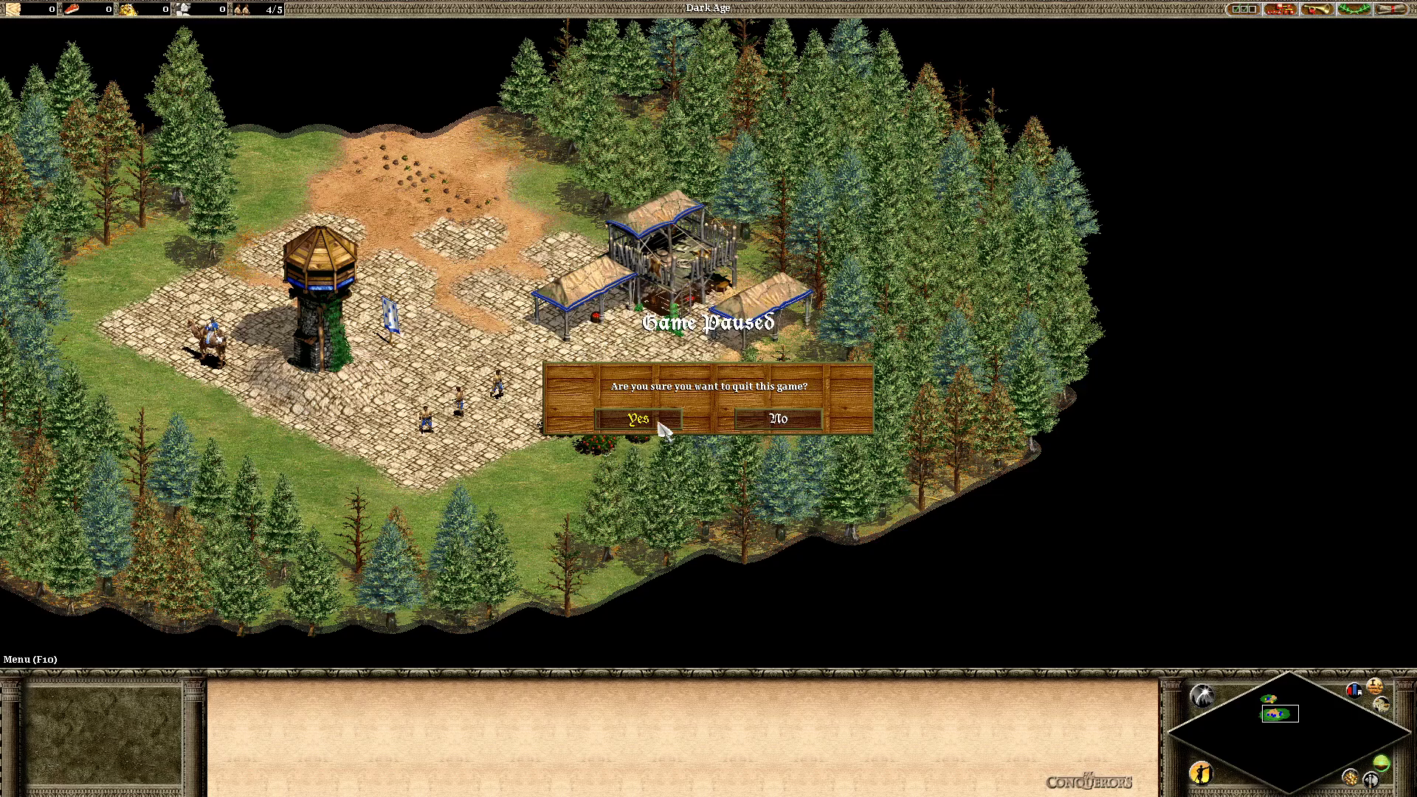
click(661, 423)
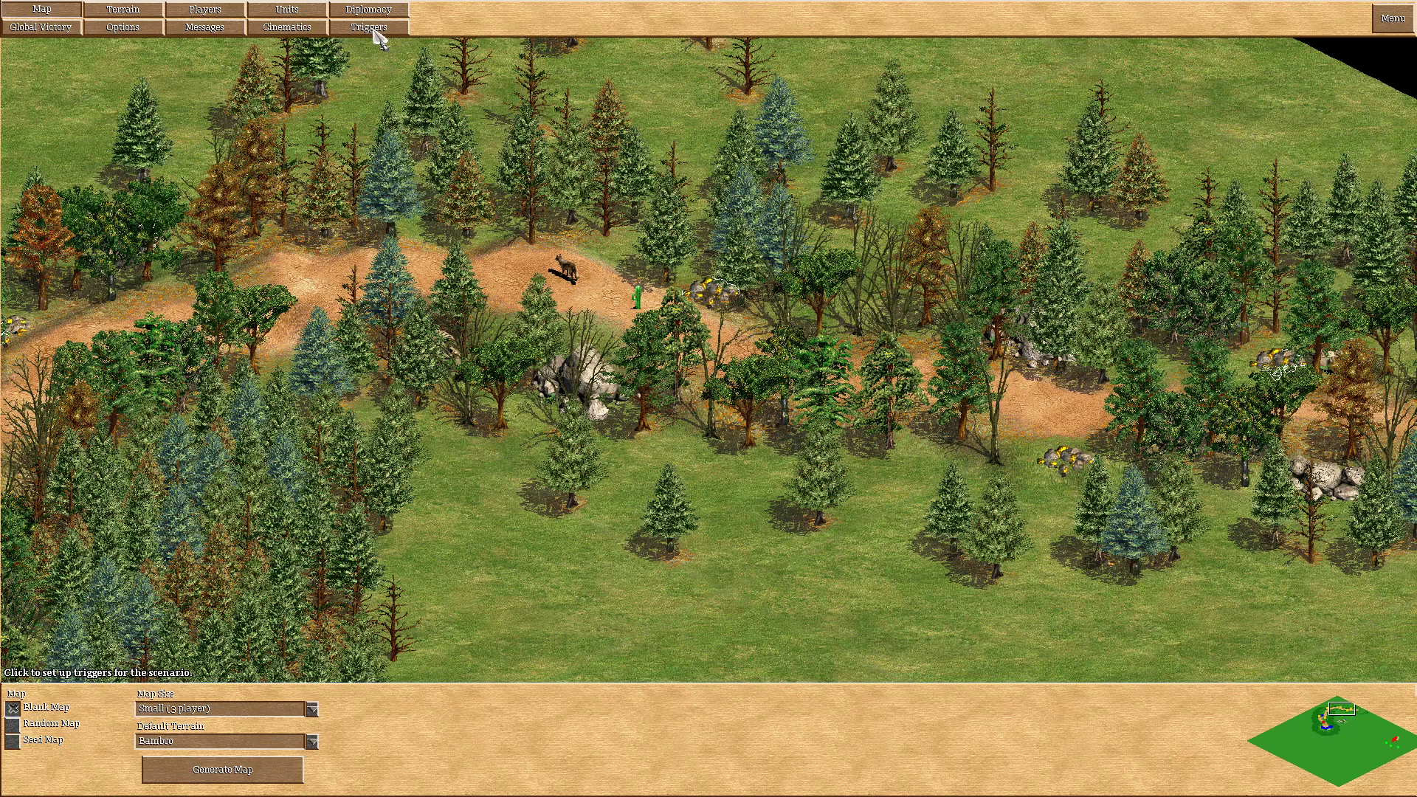
Reopen the Destroy Object condition of Trigger 4 and check which object on the map it targets.
click(369, 27)
click(51, 131)
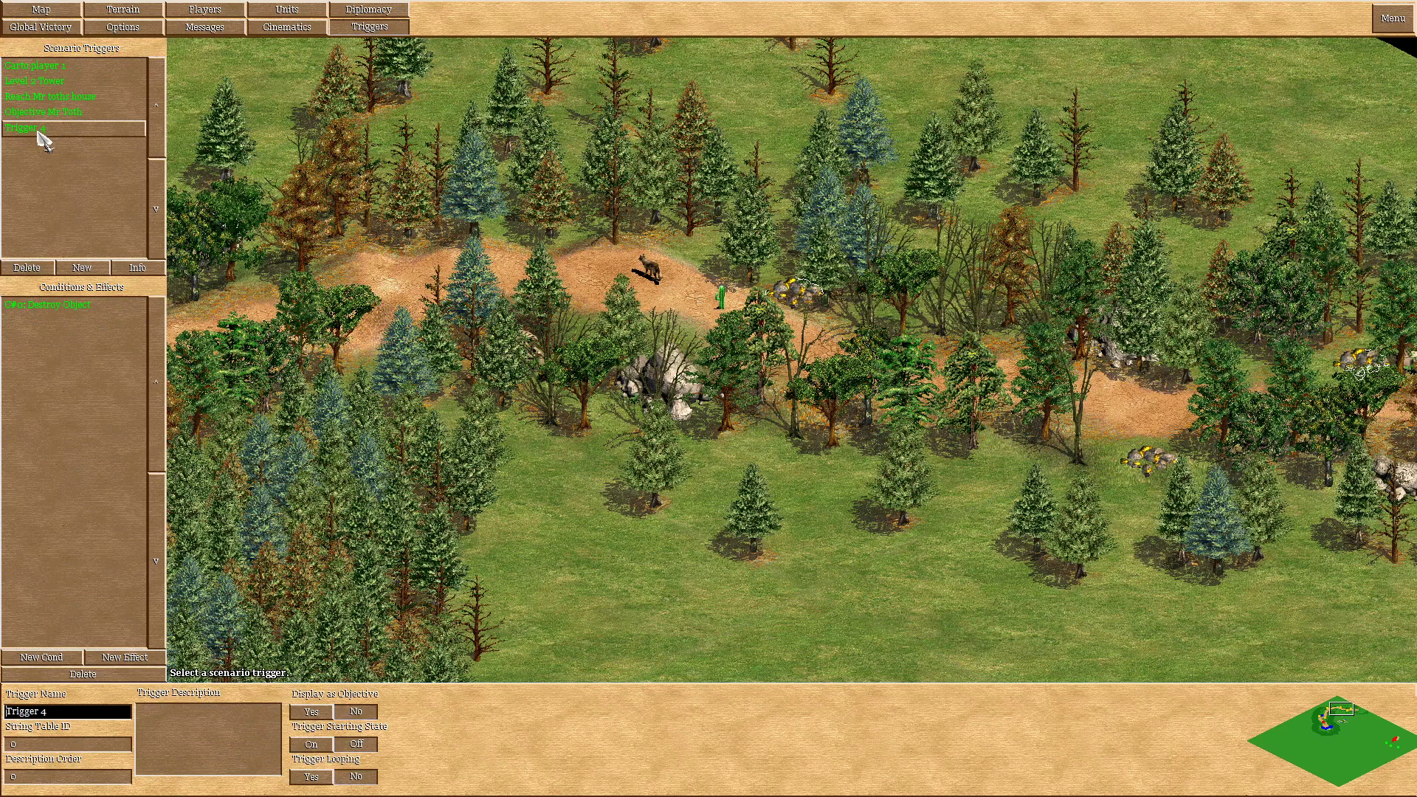
click(44, 304)
click(350, 710)
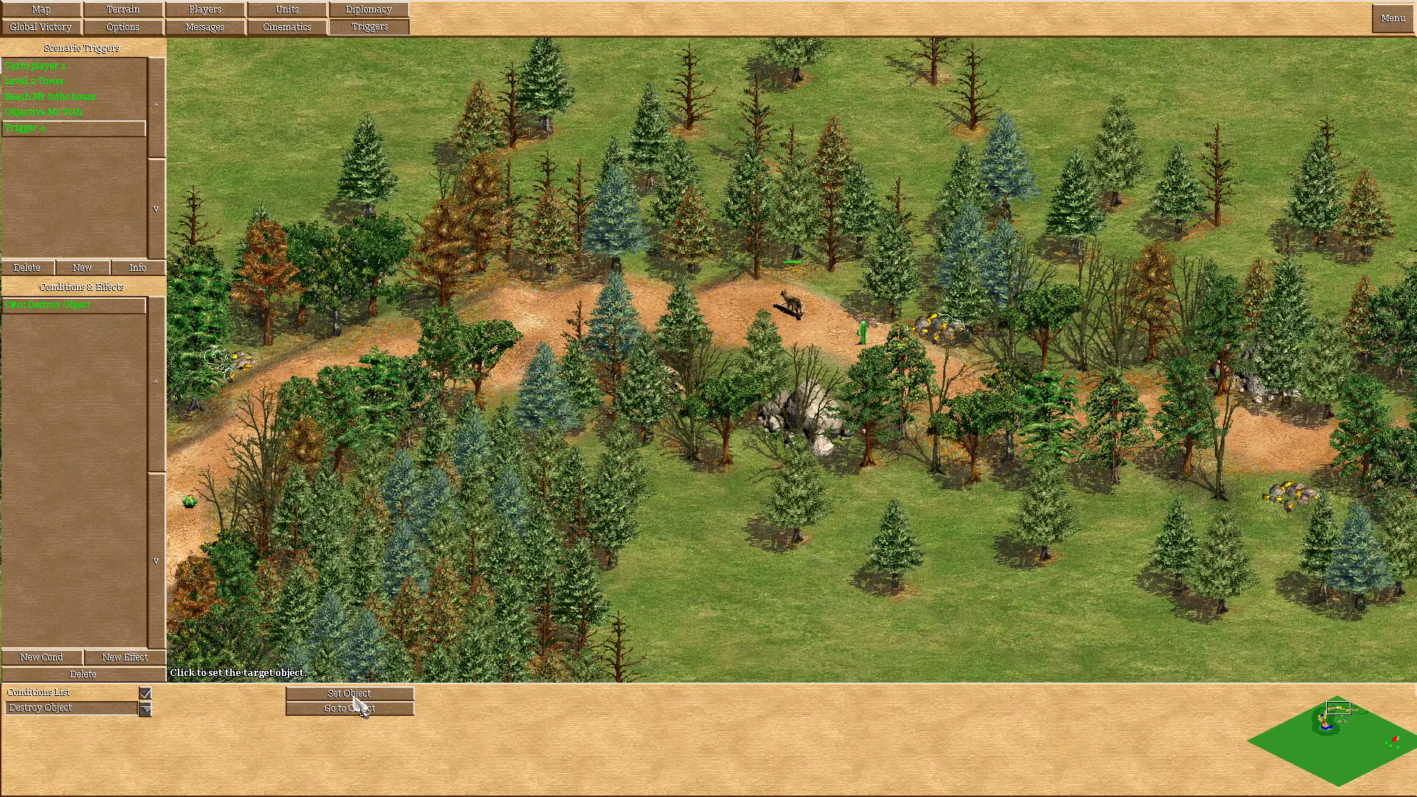
click(374, 710)
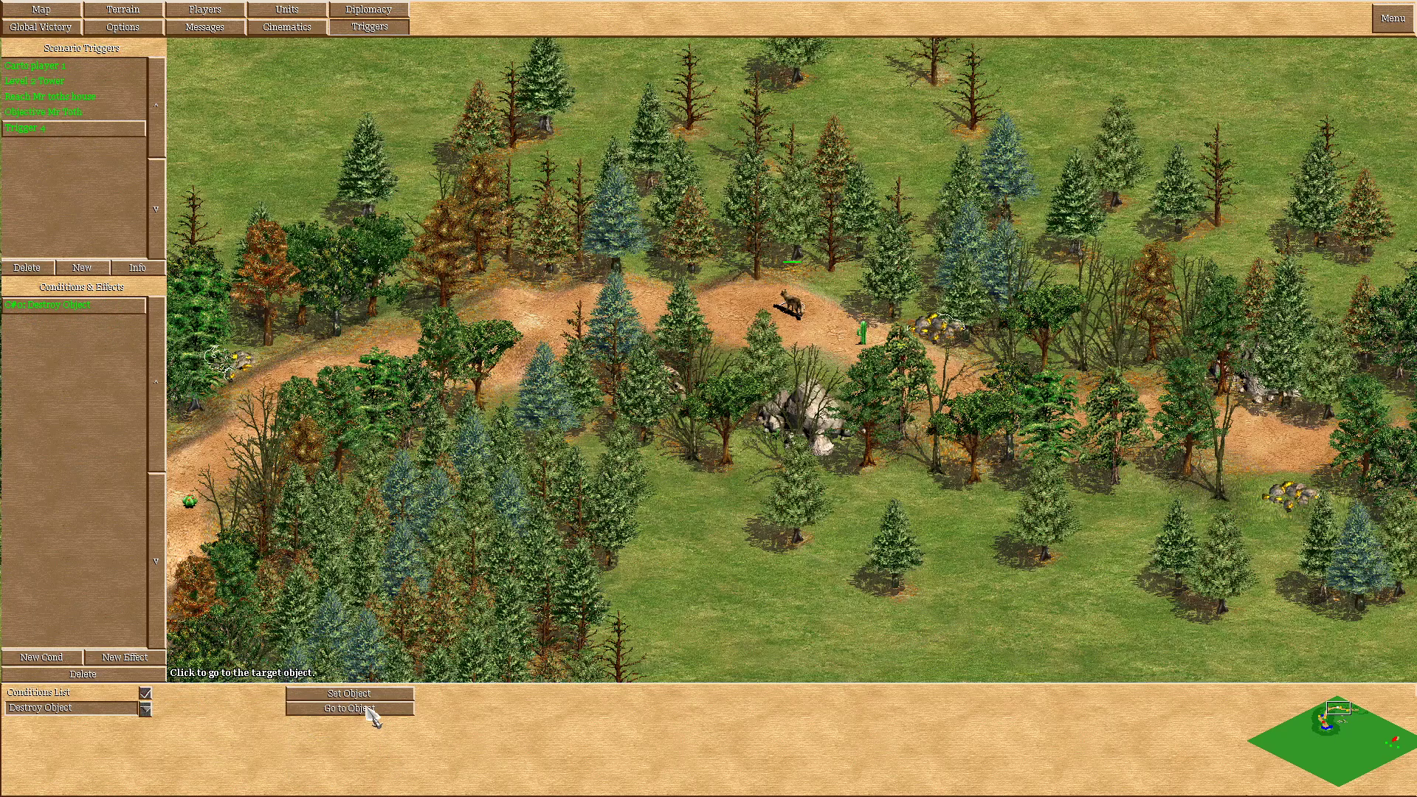
Add a Send Chat effect for Player 1 with the message "Thanks for killing the wolf heres some gold! Claimed: 200 Gold".
click(110, 657)
click(145, 709)
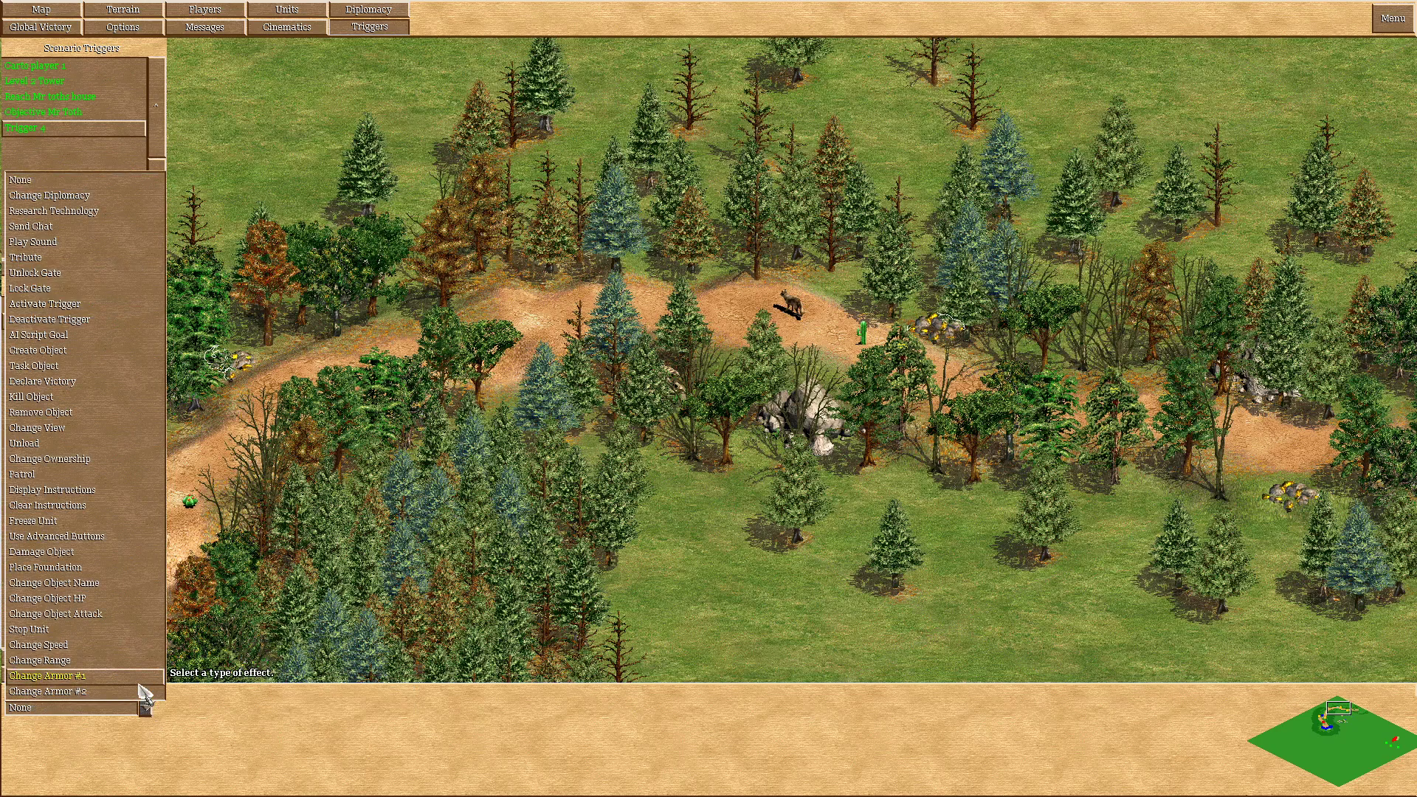
click(74, 227)
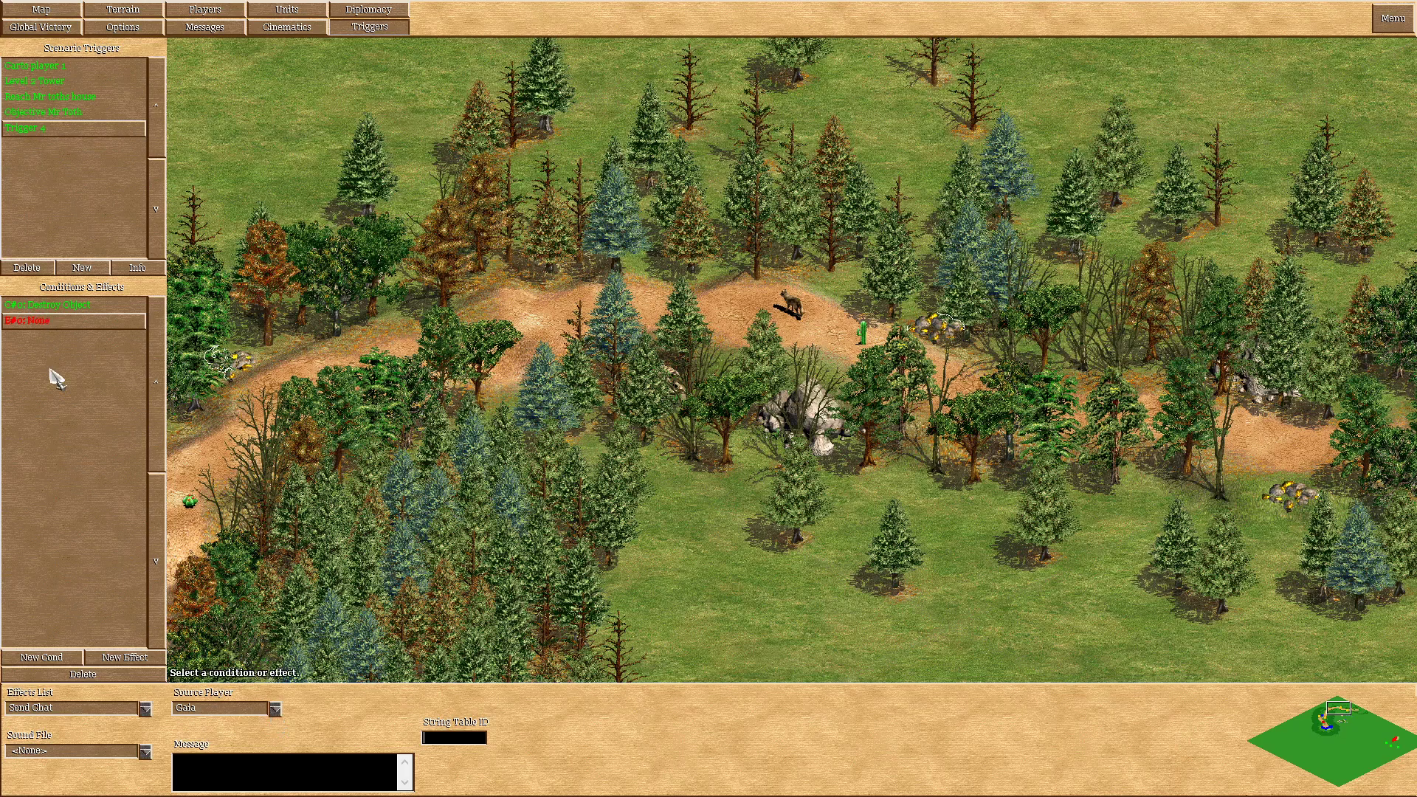
click(274, 709)
click(196, 659)
click(216, 765)
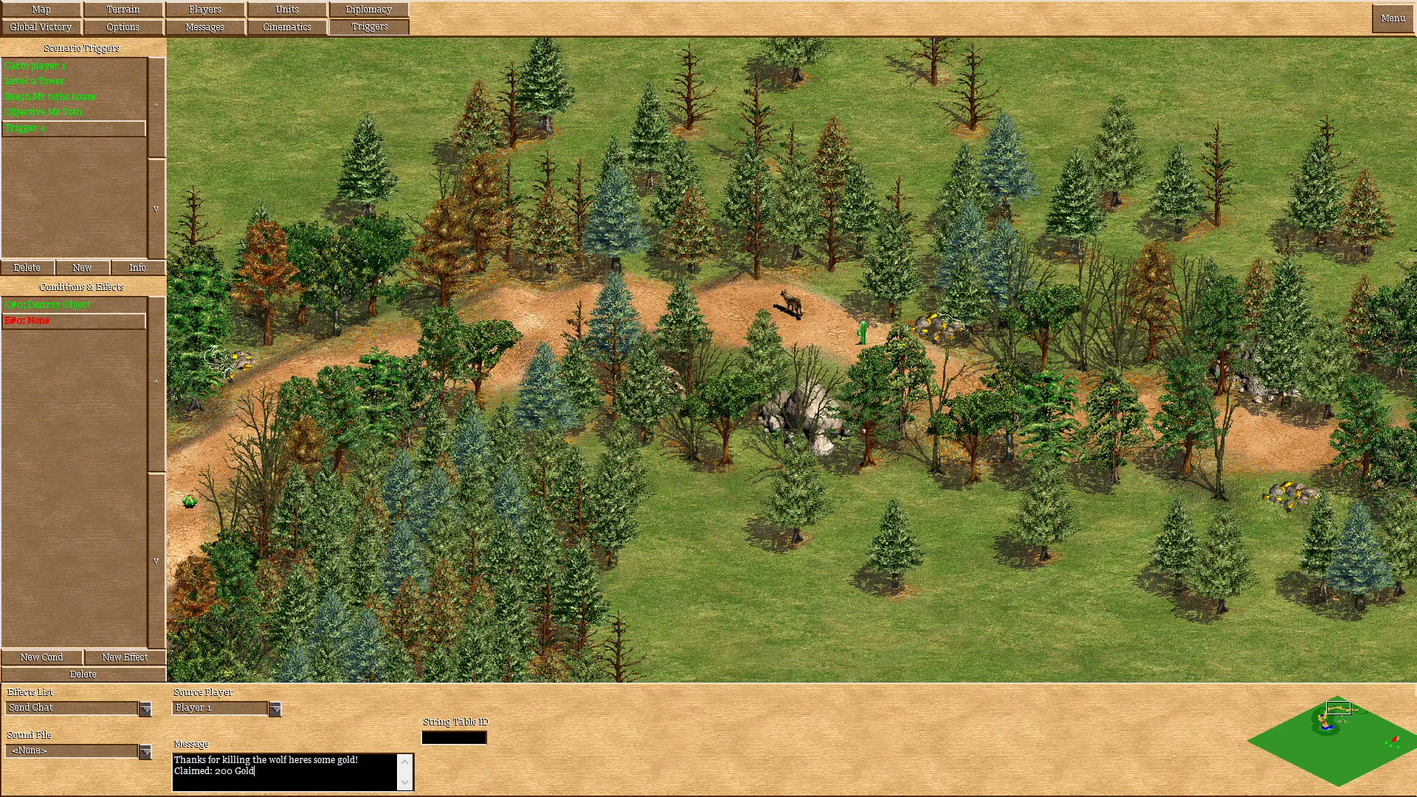
Add a Tribute effect to the wolf trigger with Player 1 as source, Gold Stockpile as the resource and a quantity of 200.
mouse_move(3, 620)
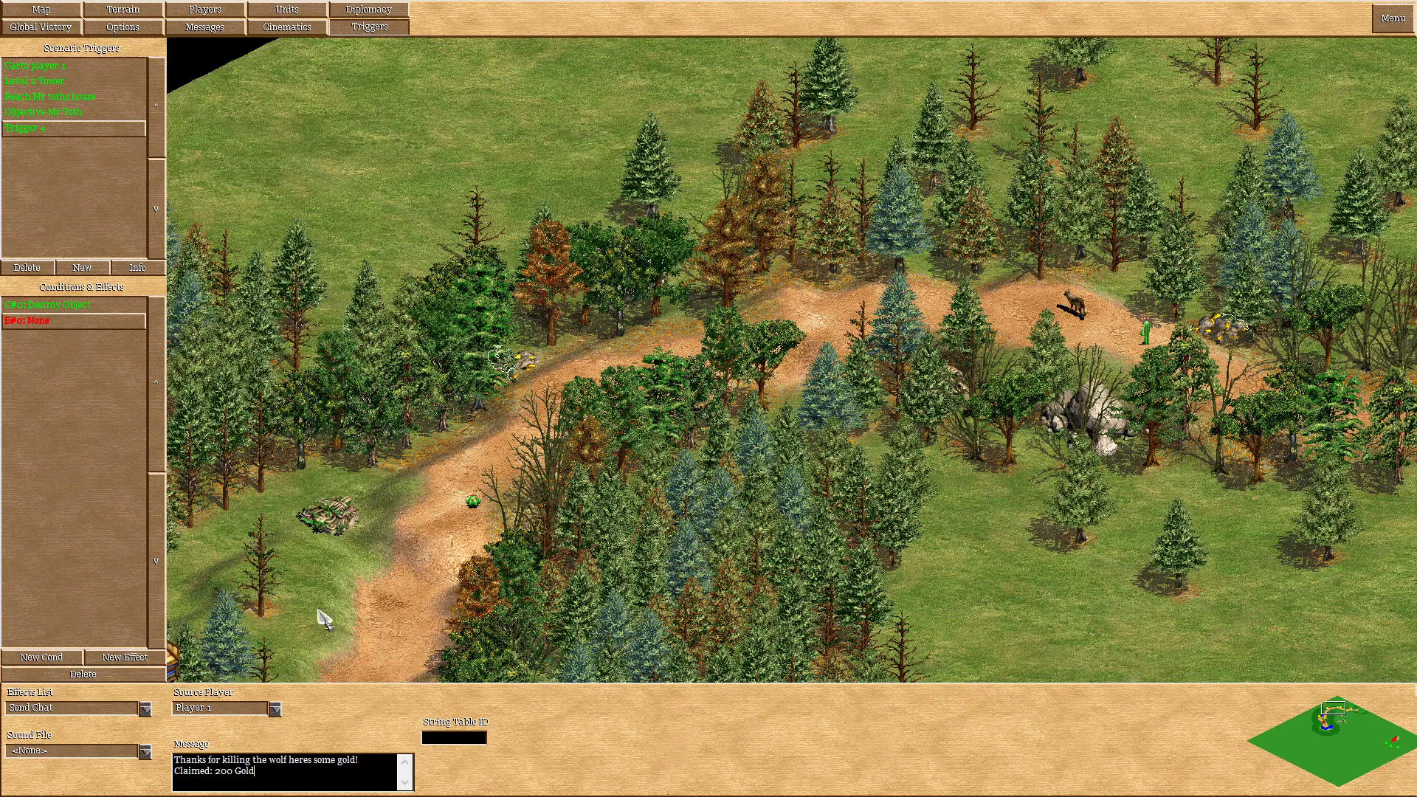
click(125, 658)
click(145, 710)
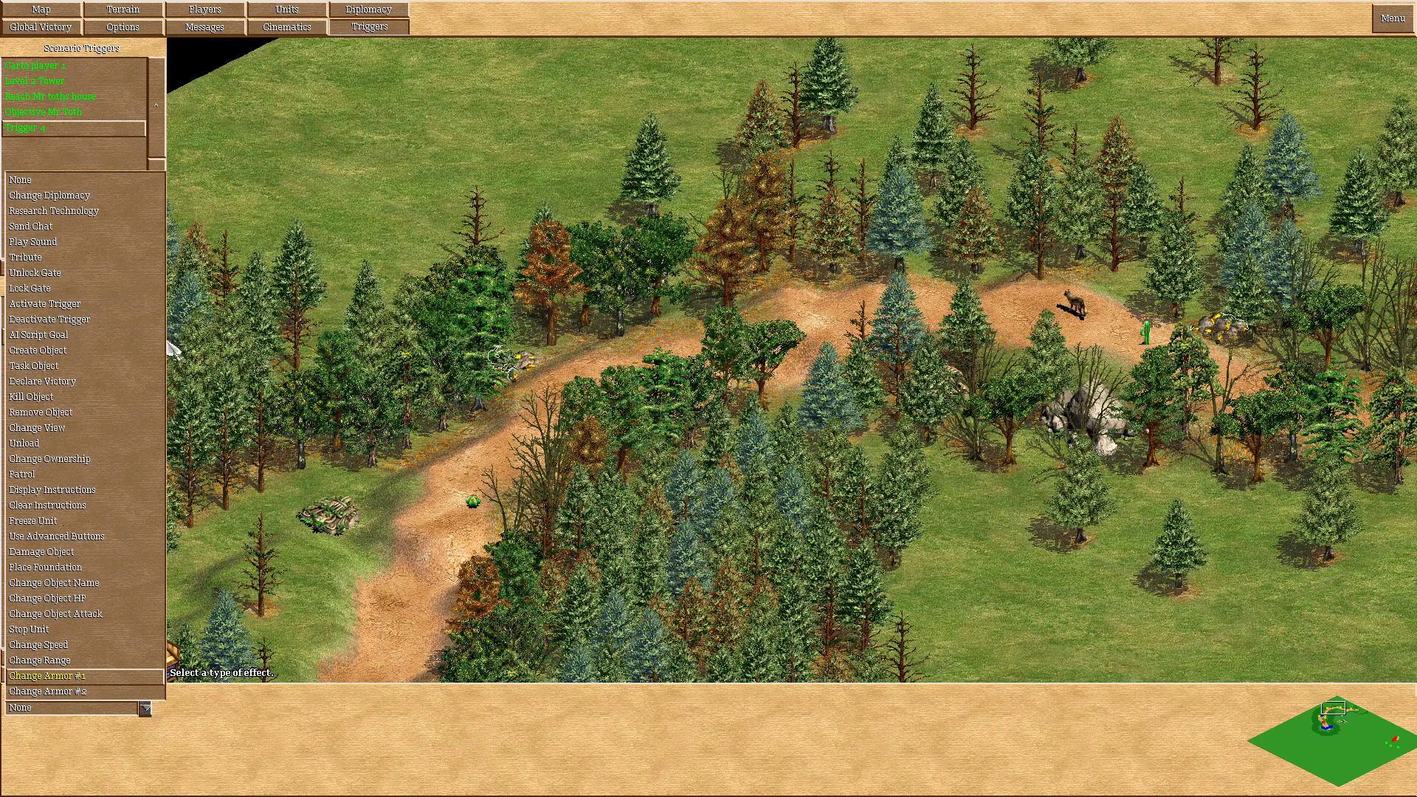
click(78, 264)
mouse_move(1415, 576)
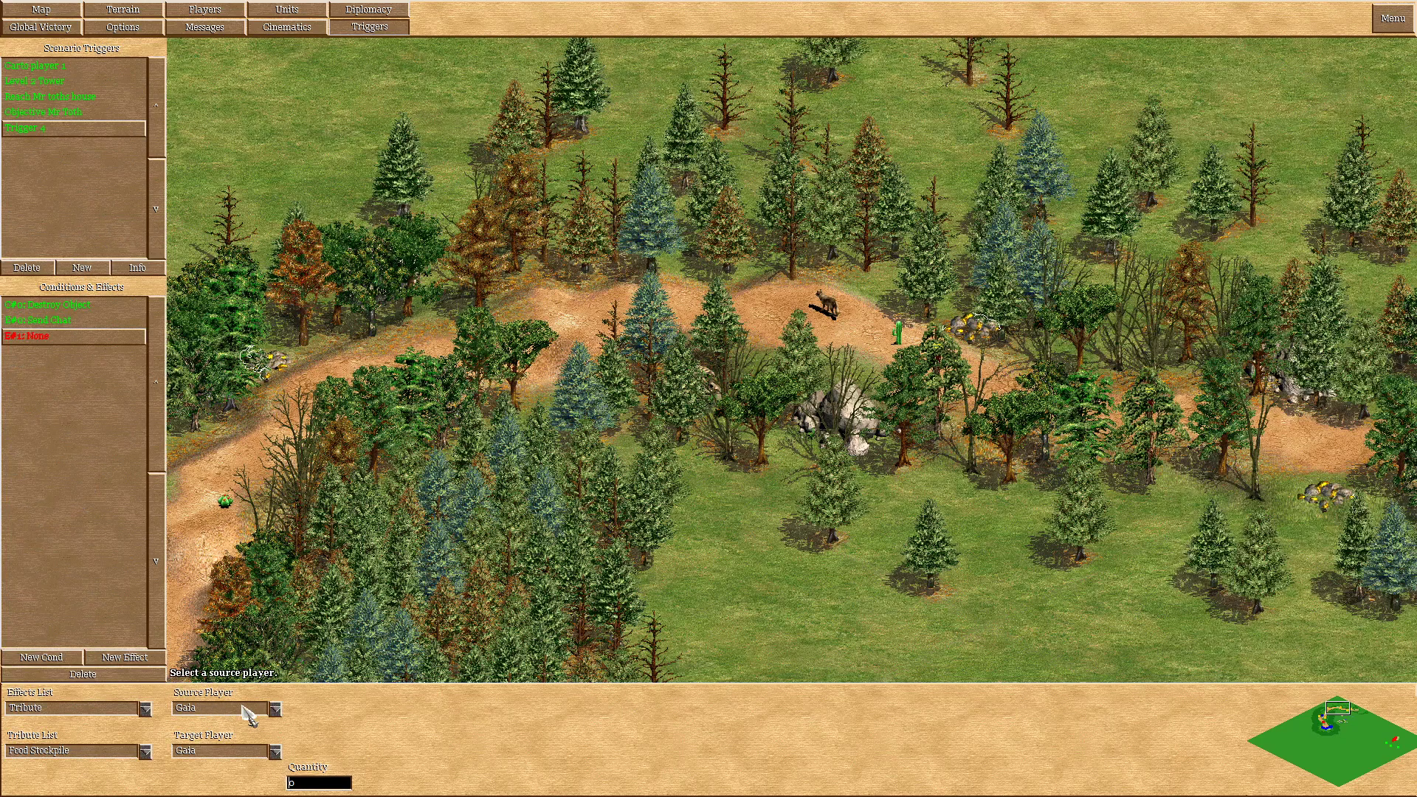
click(274, 710)
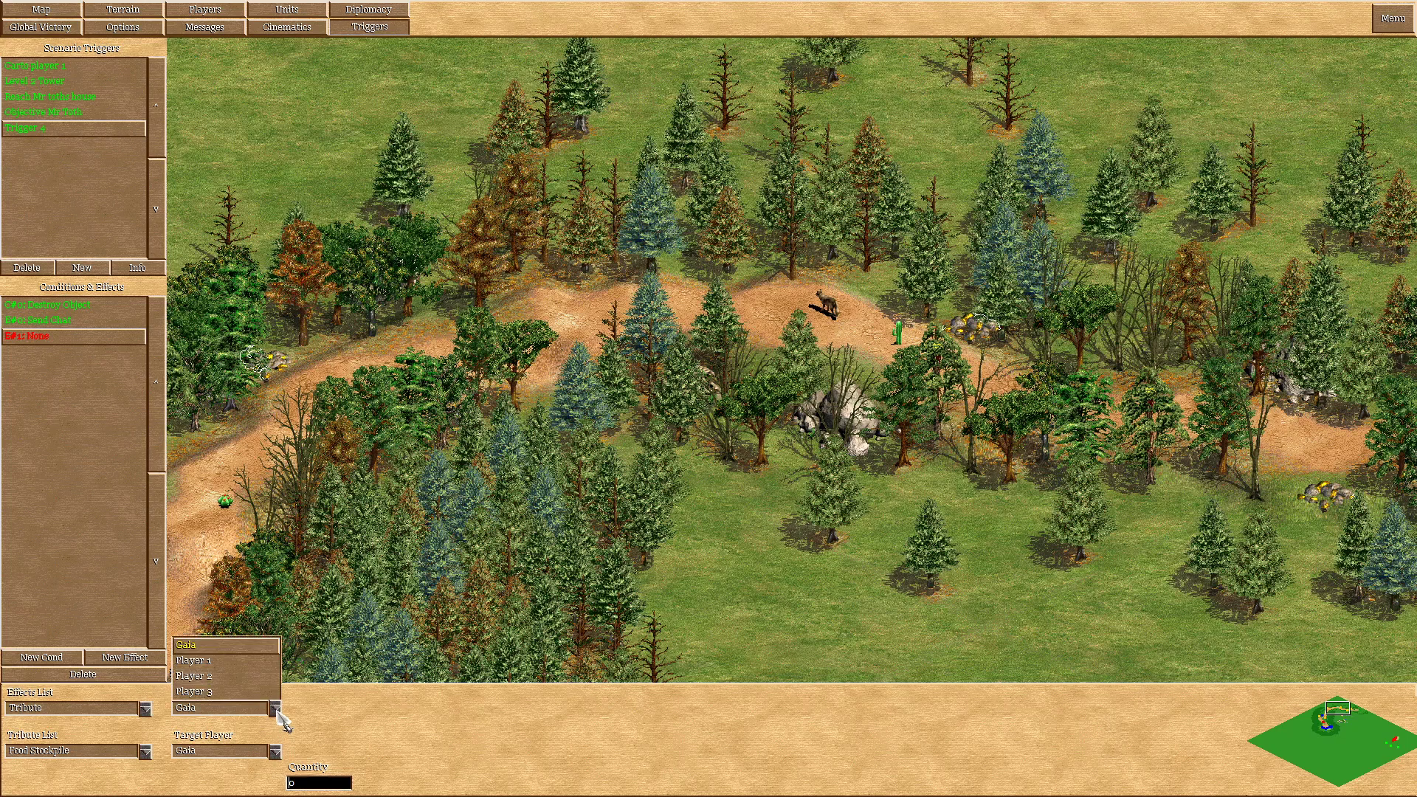
click(214, 661)
click(145, 752)
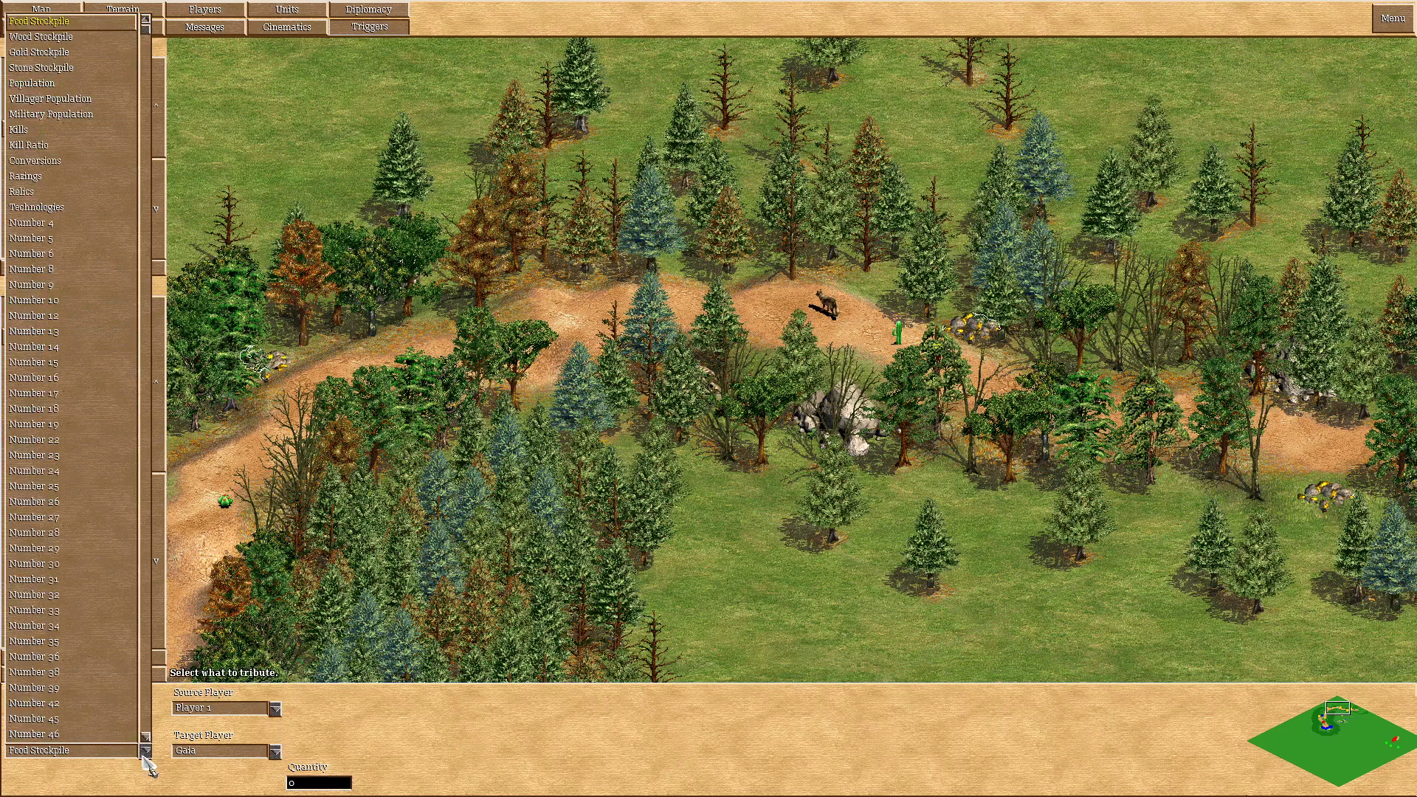
click(53, 53)
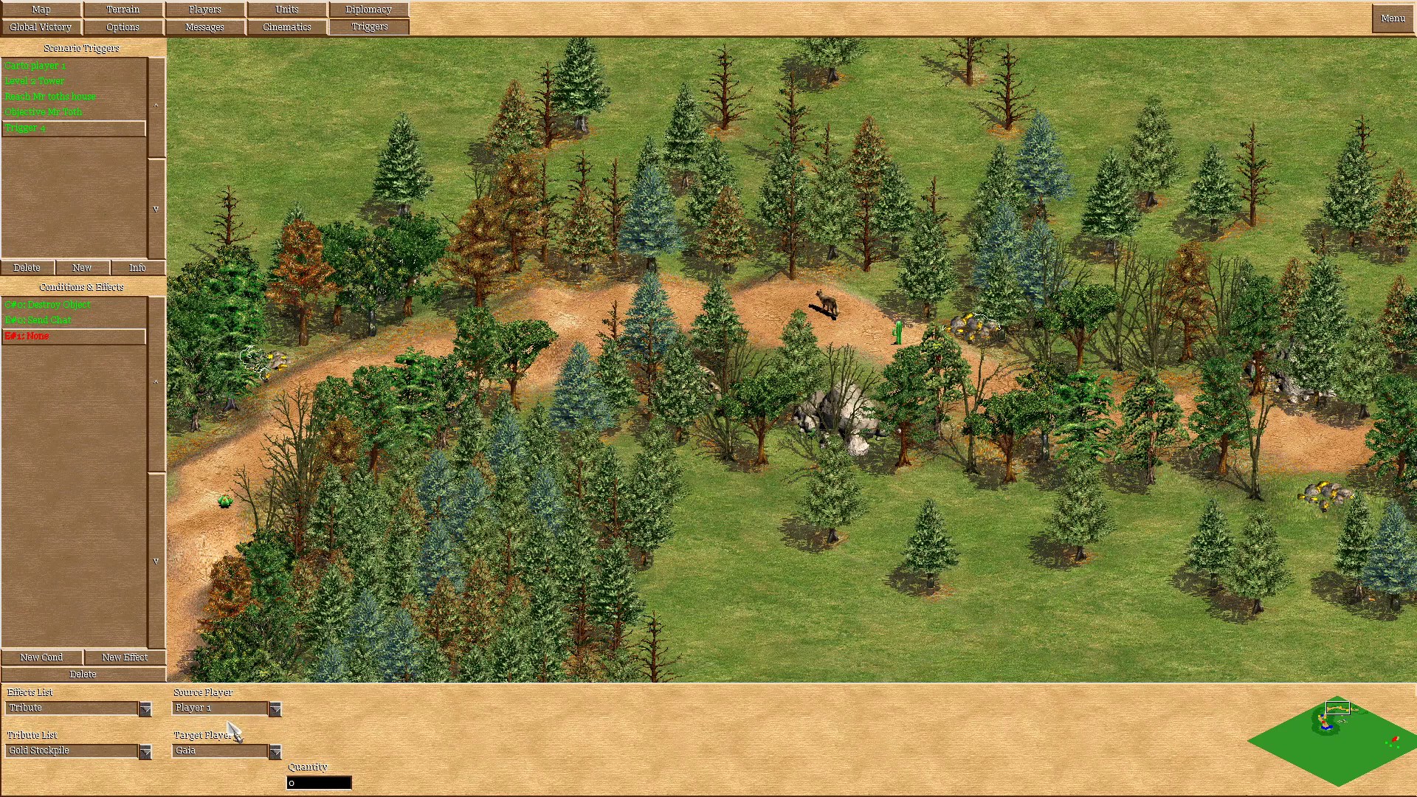
click(319, 781)
Try the gold tribute with Gaia as the source player and Player 1 as the target player.
click(274, 708)
click(199, 657)
click(275, 751)
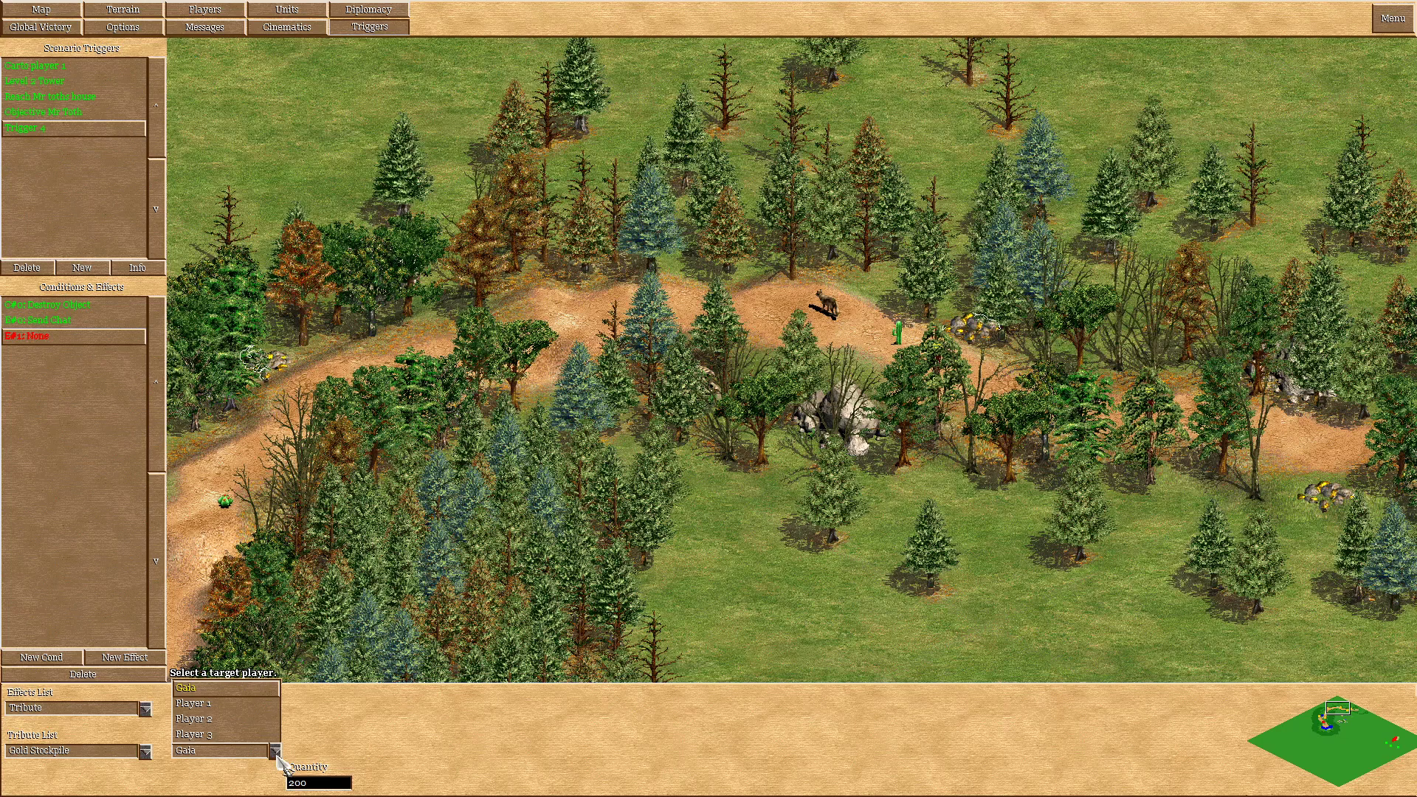
click(222, 698)
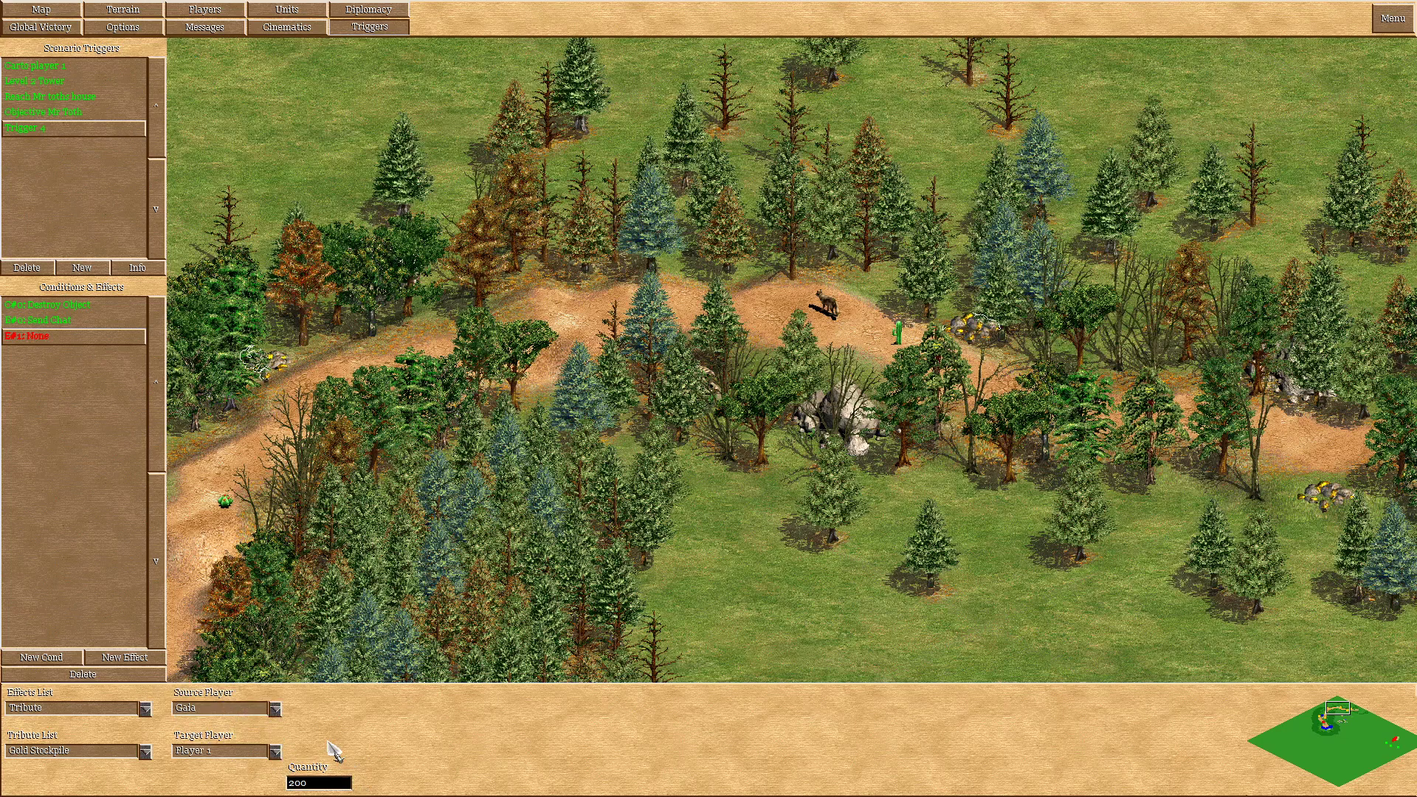
Set the gold tribute's source player to Player 1, its target player to Gaia and its quantity to -200.
mouse_move(4, 211)
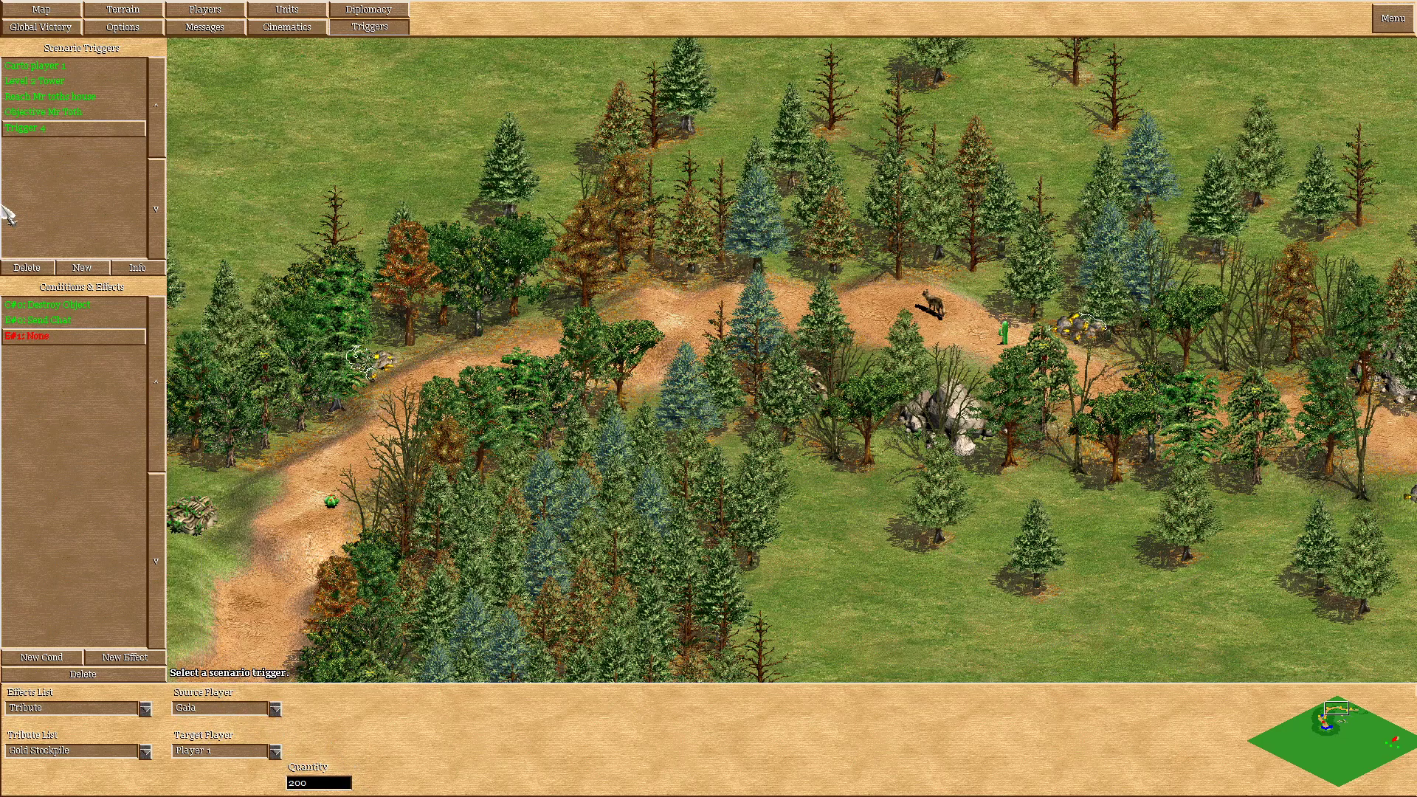
click(274, 709)
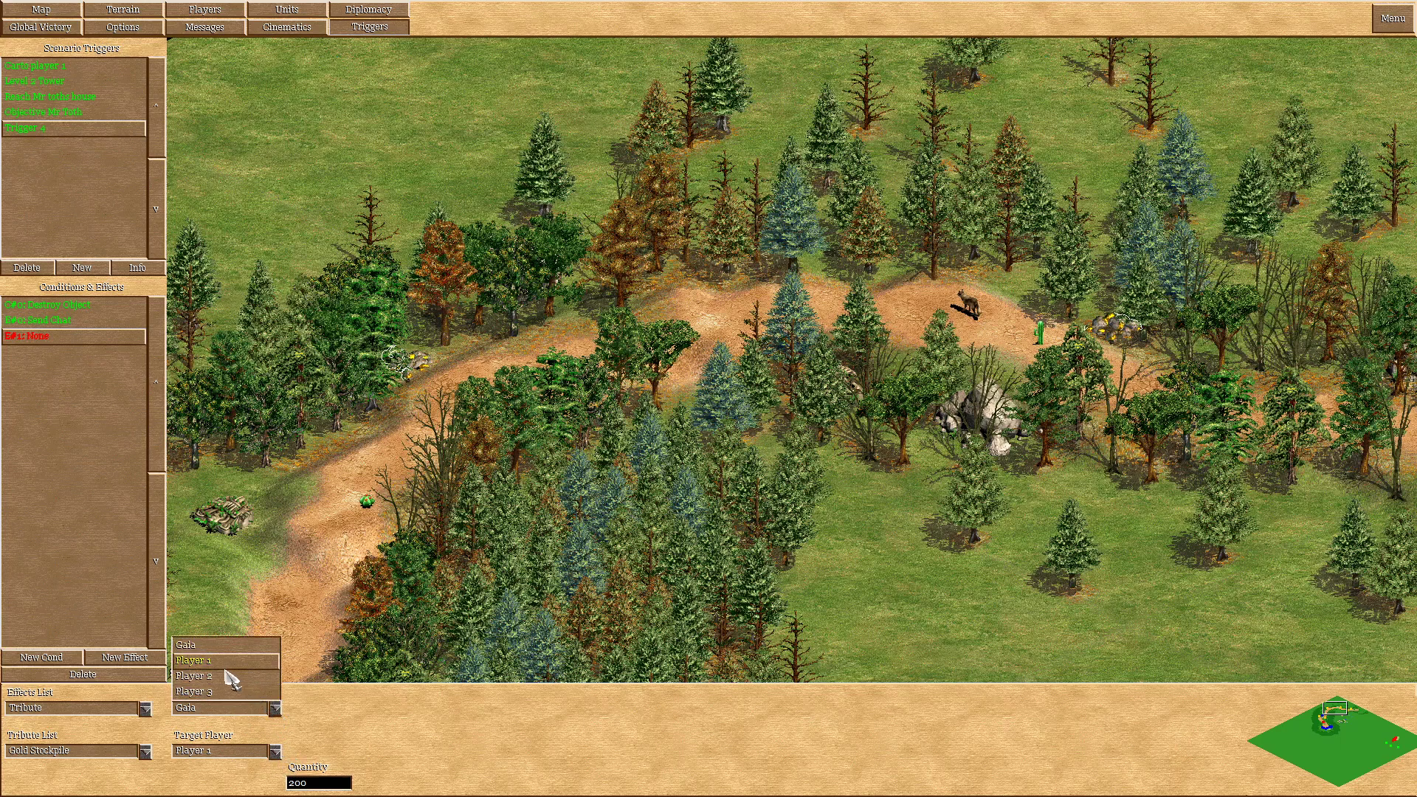
click(232, 683)
click(274, 752)
click(223, 689)
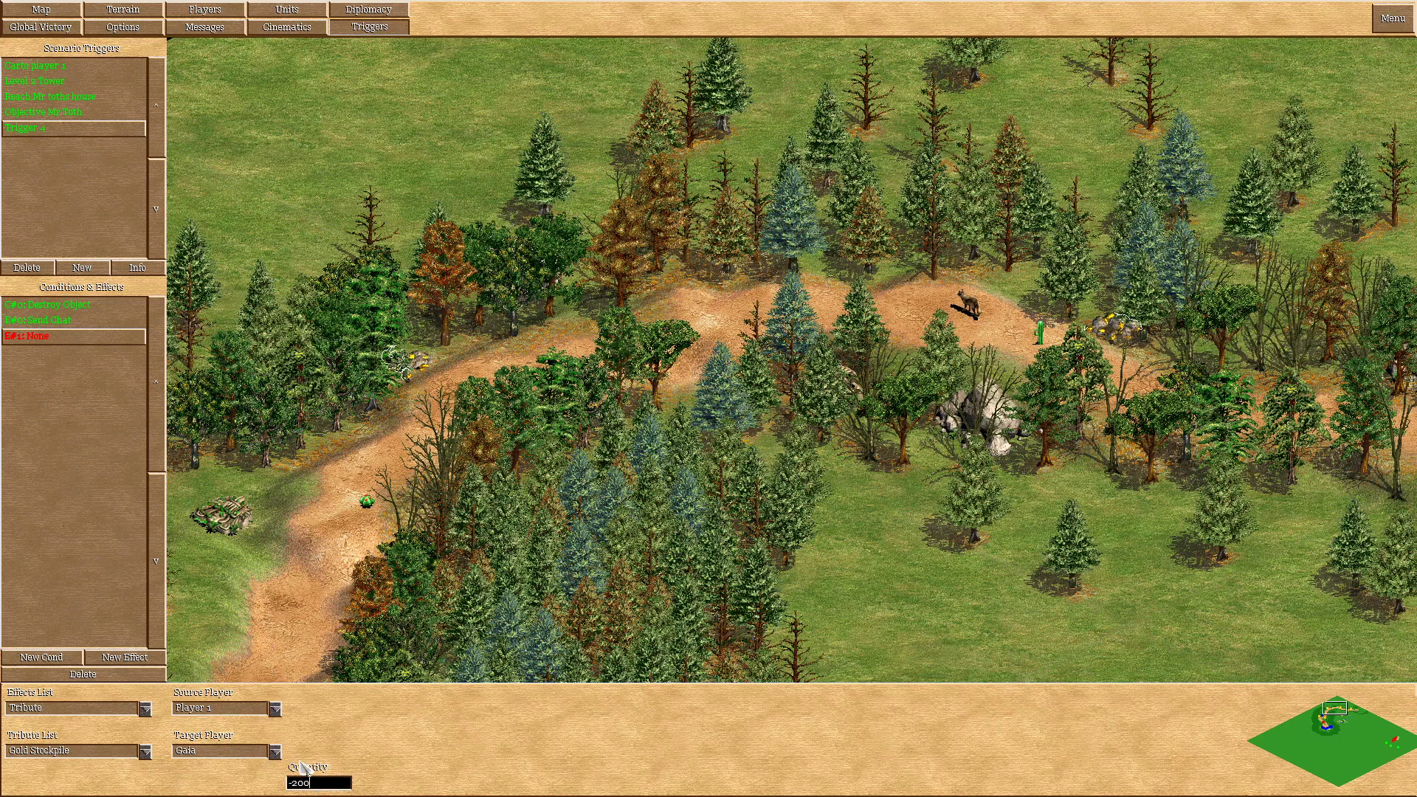
key(Right)
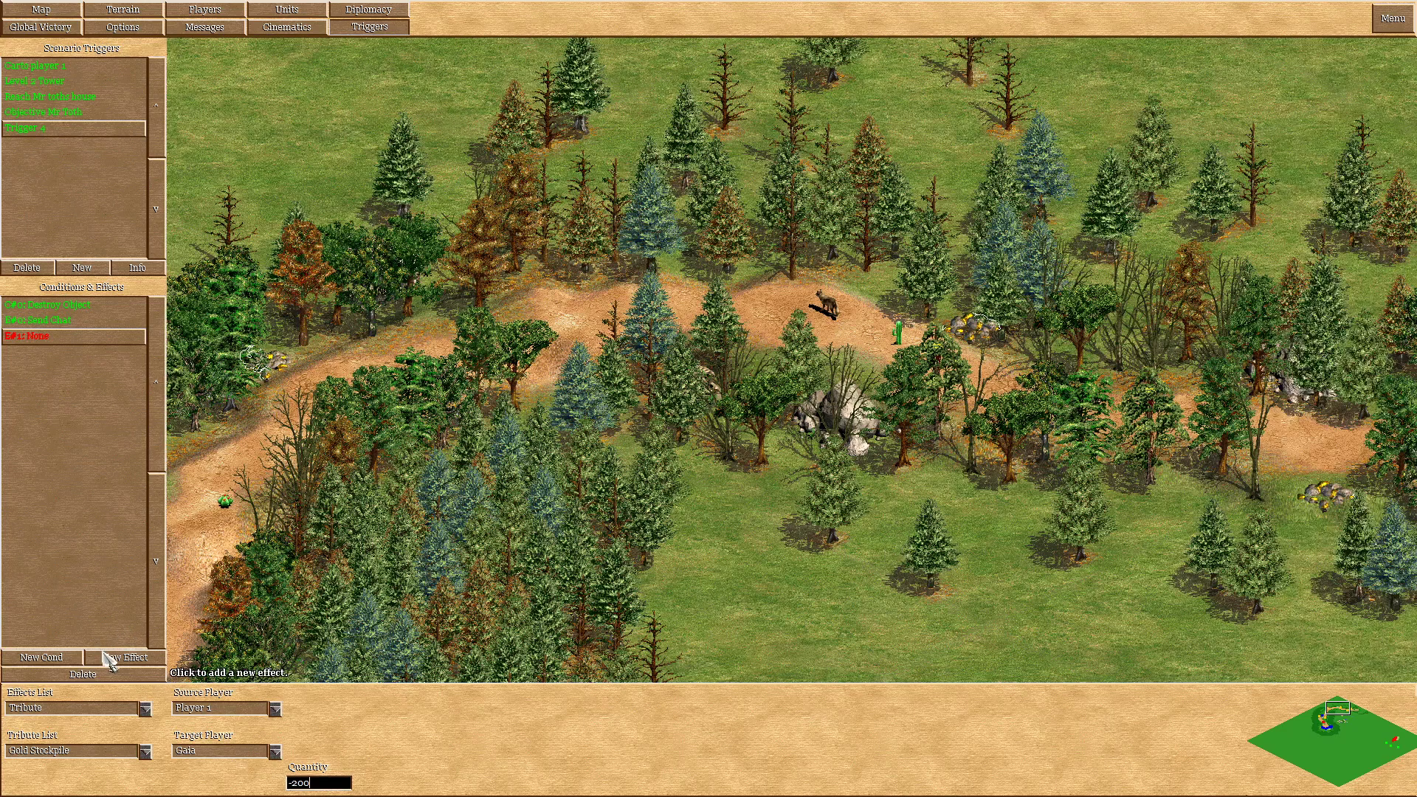
Check the wolf trigger's effects and rename the trigger as Reward.
click(69, 322)
click(64, 336)
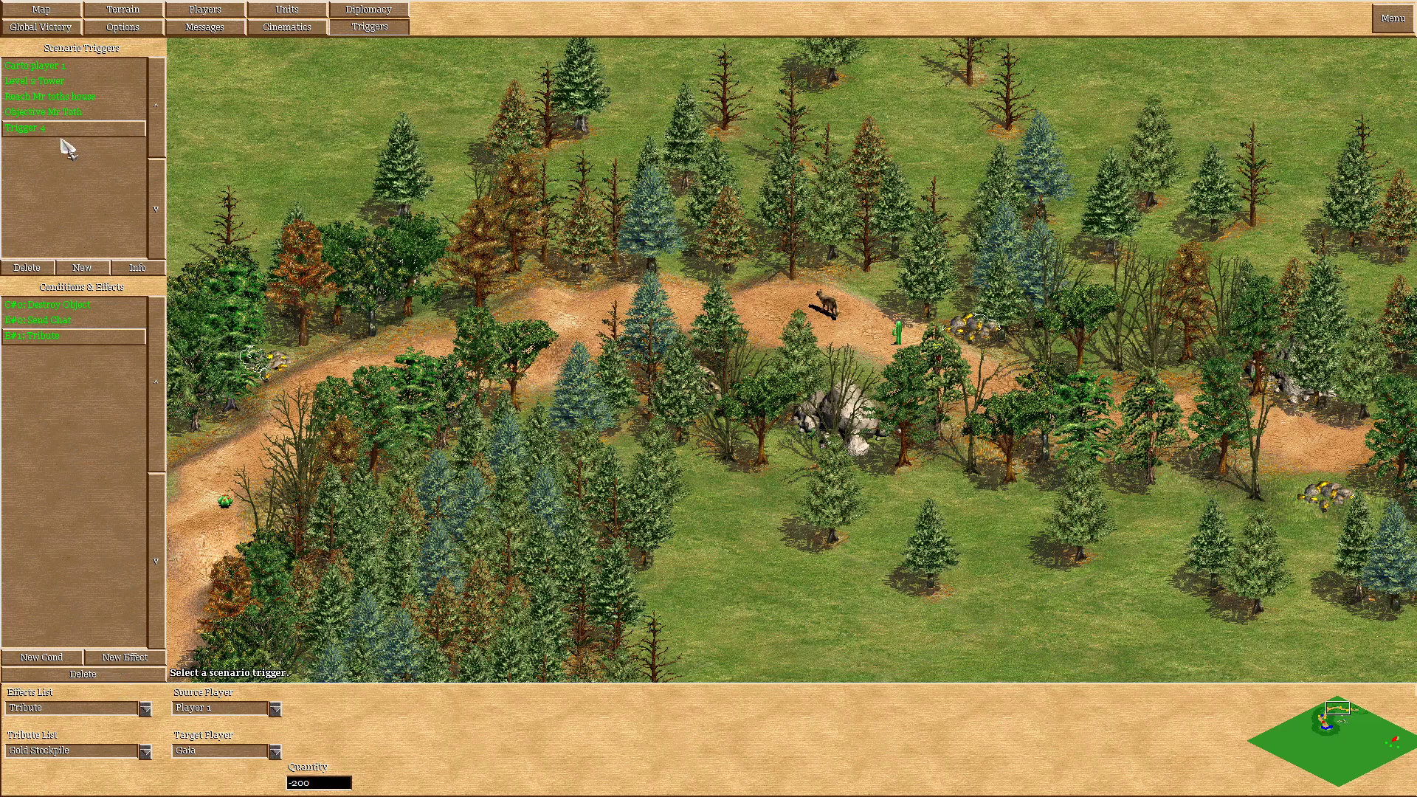
click(30, 128)
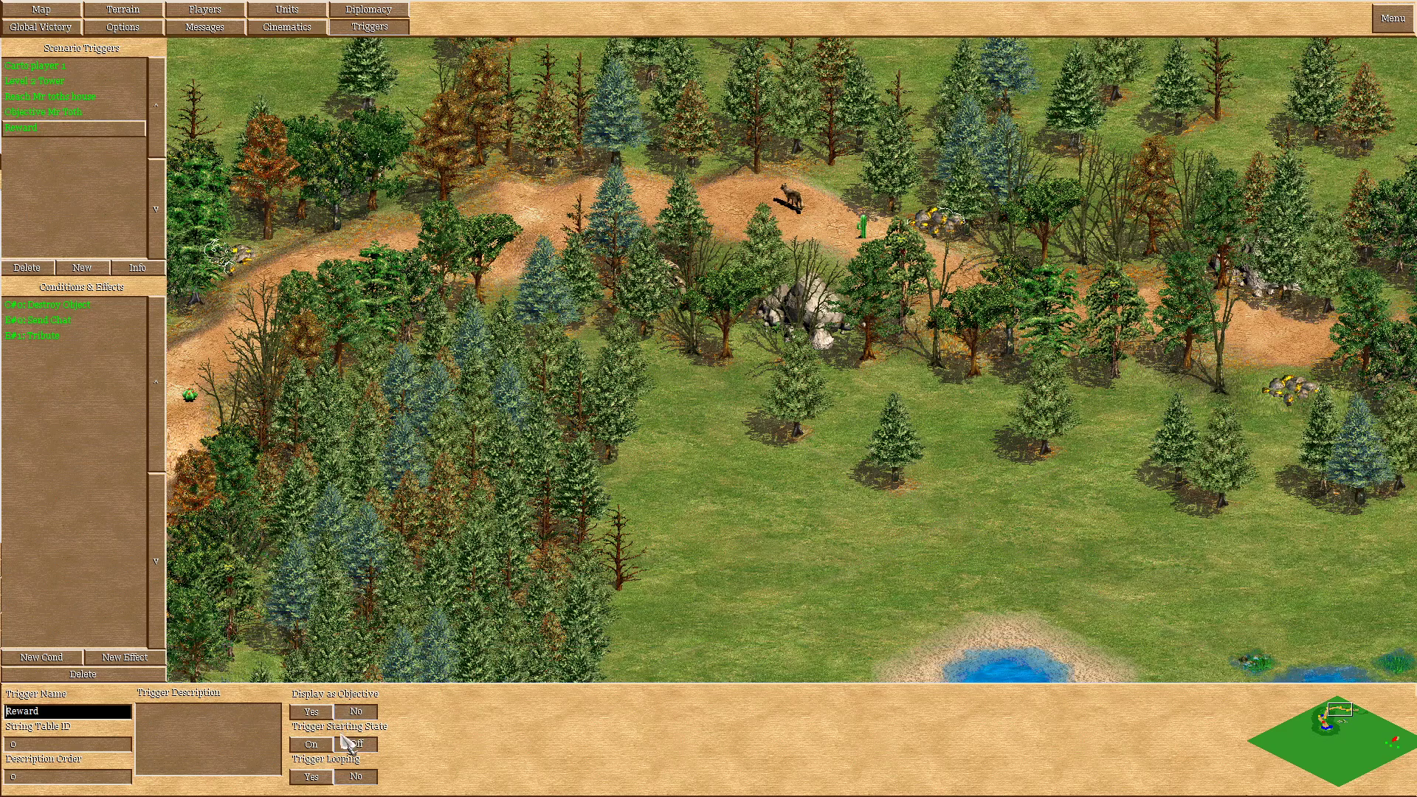
Add an Activate Trigger effect to the Reach Mr toths house trigger that activates the Reward trigger.
click(74, 97)
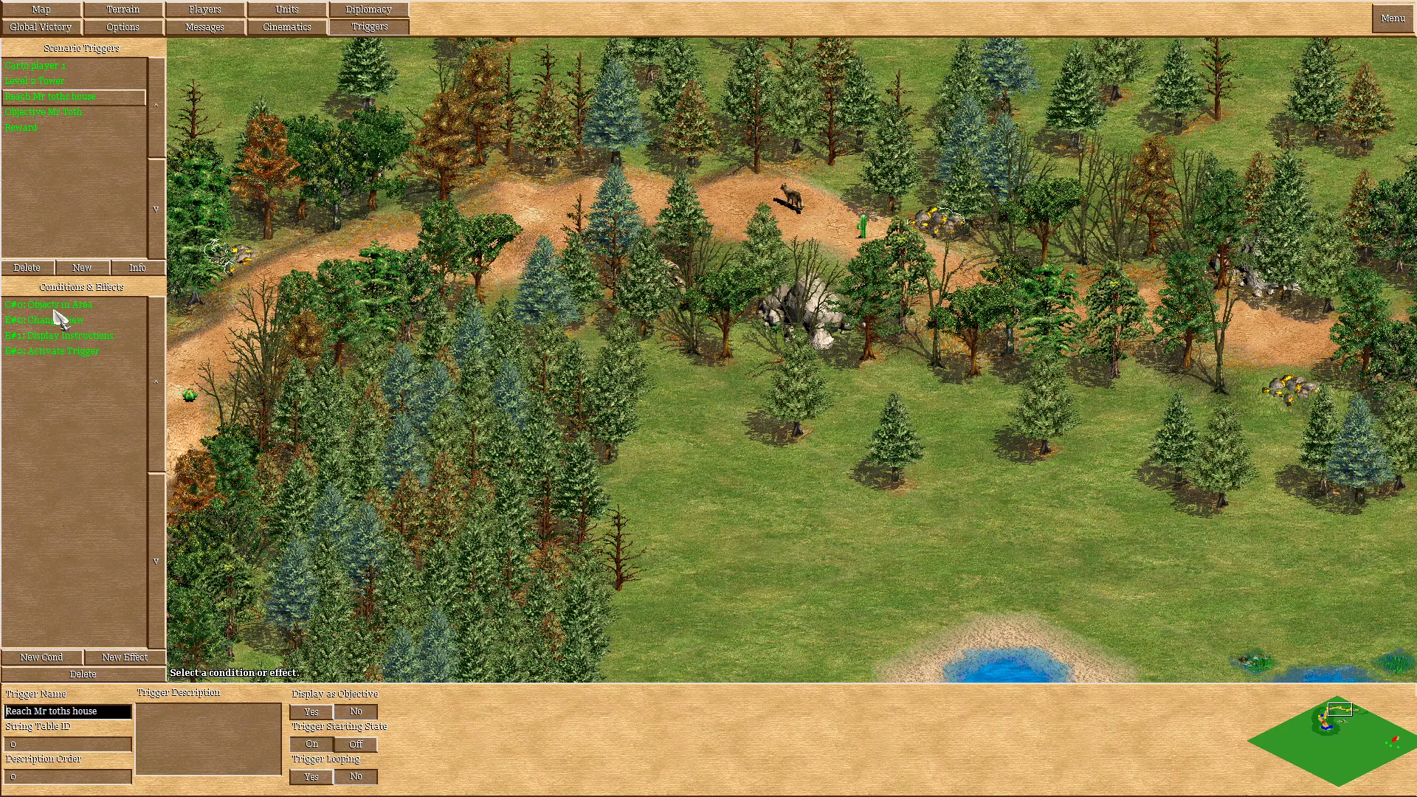
click(59, 318)
click(336, 731)
click(125, 657)
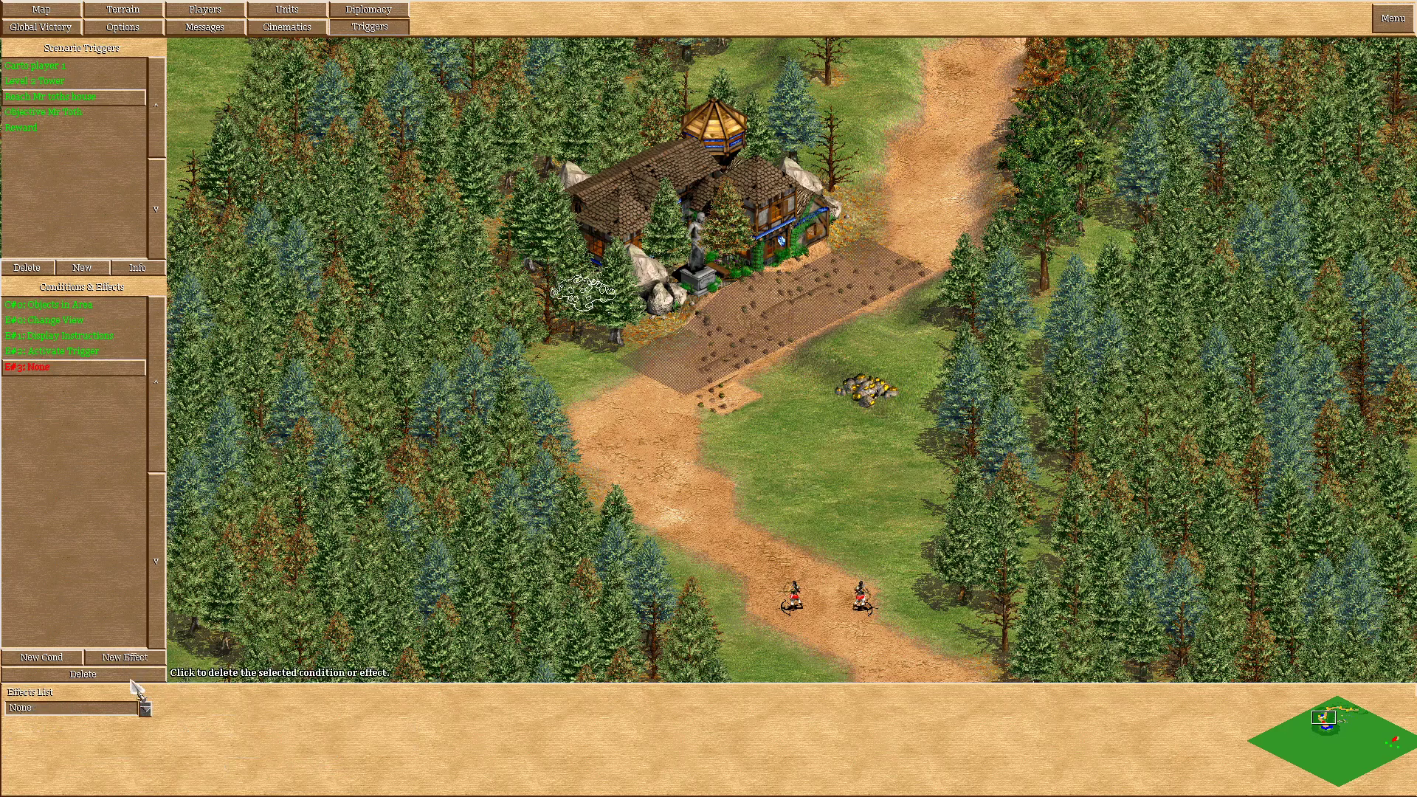
click(146, 709)
click(82, 307)
click(145, 750)
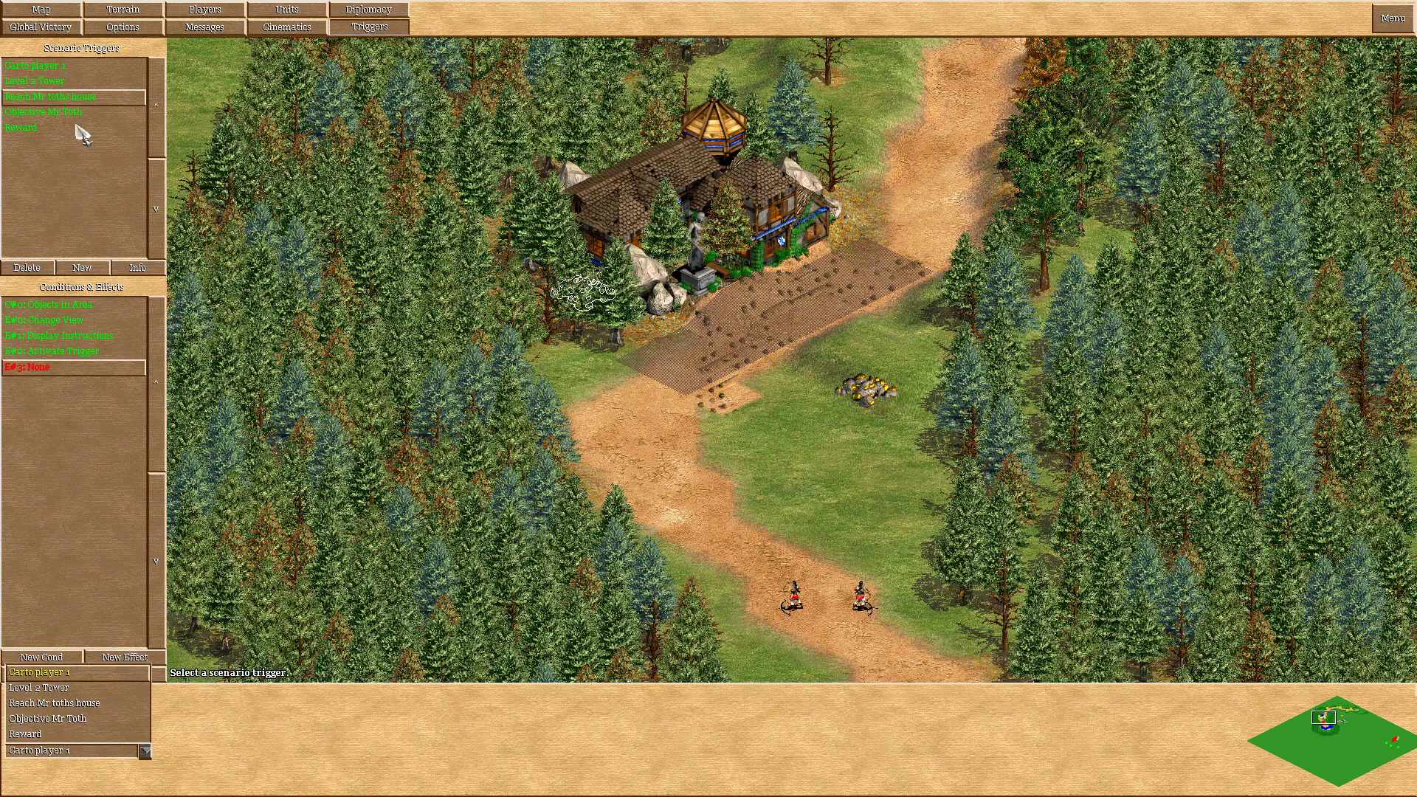
click(49, 734)
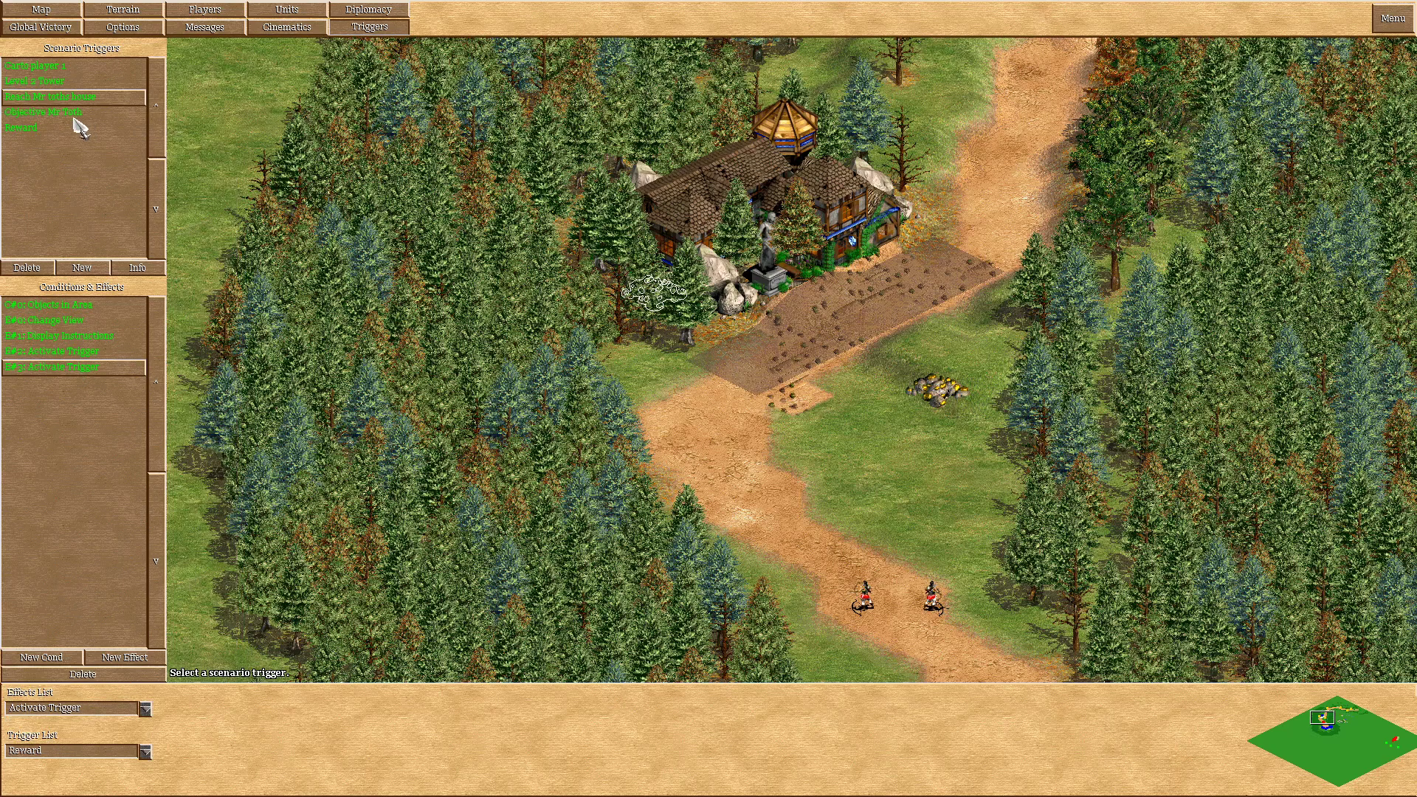
Check the Reward trigger's Destroy Object condition and the settings of the Objective Mr Toth trigger.
click(75, 125)
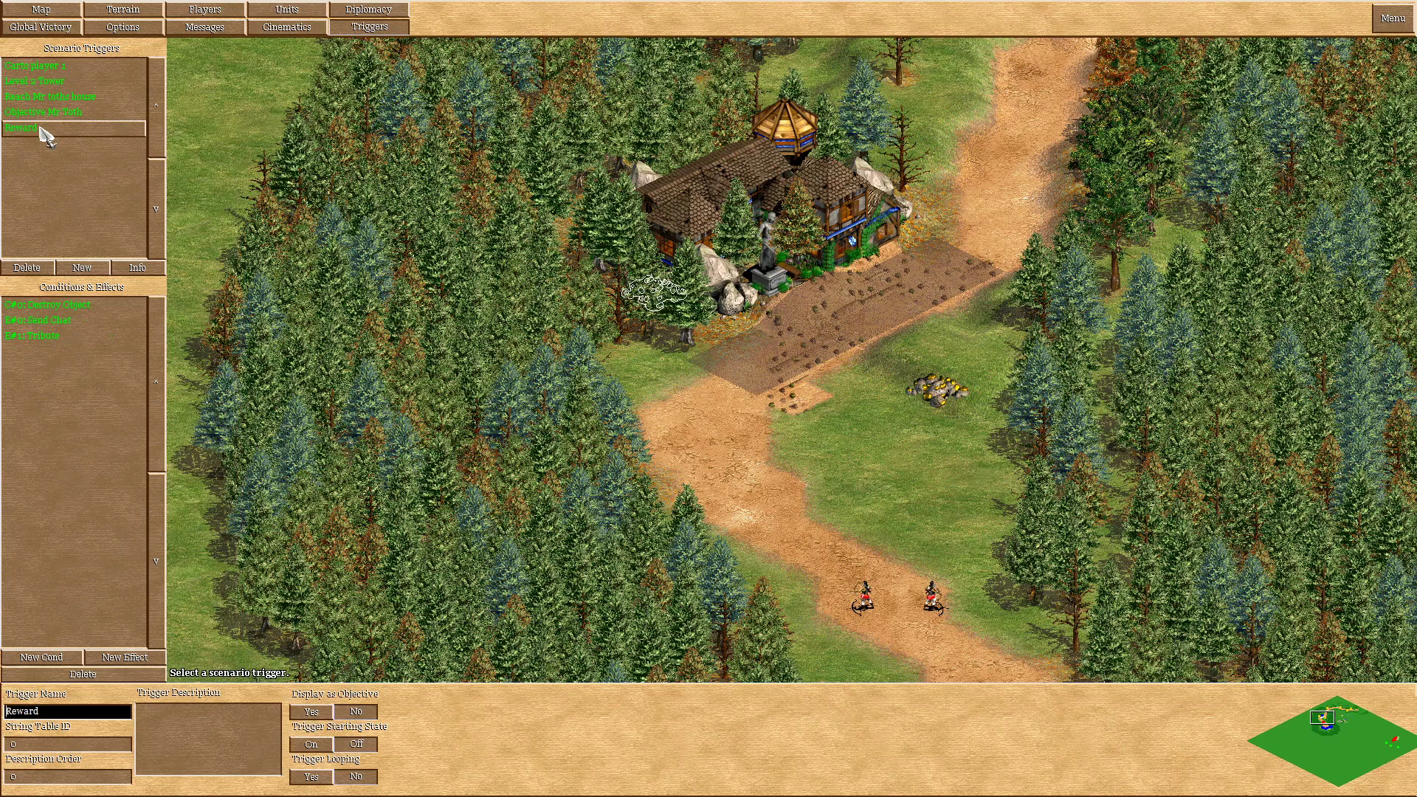
click(49, 309)
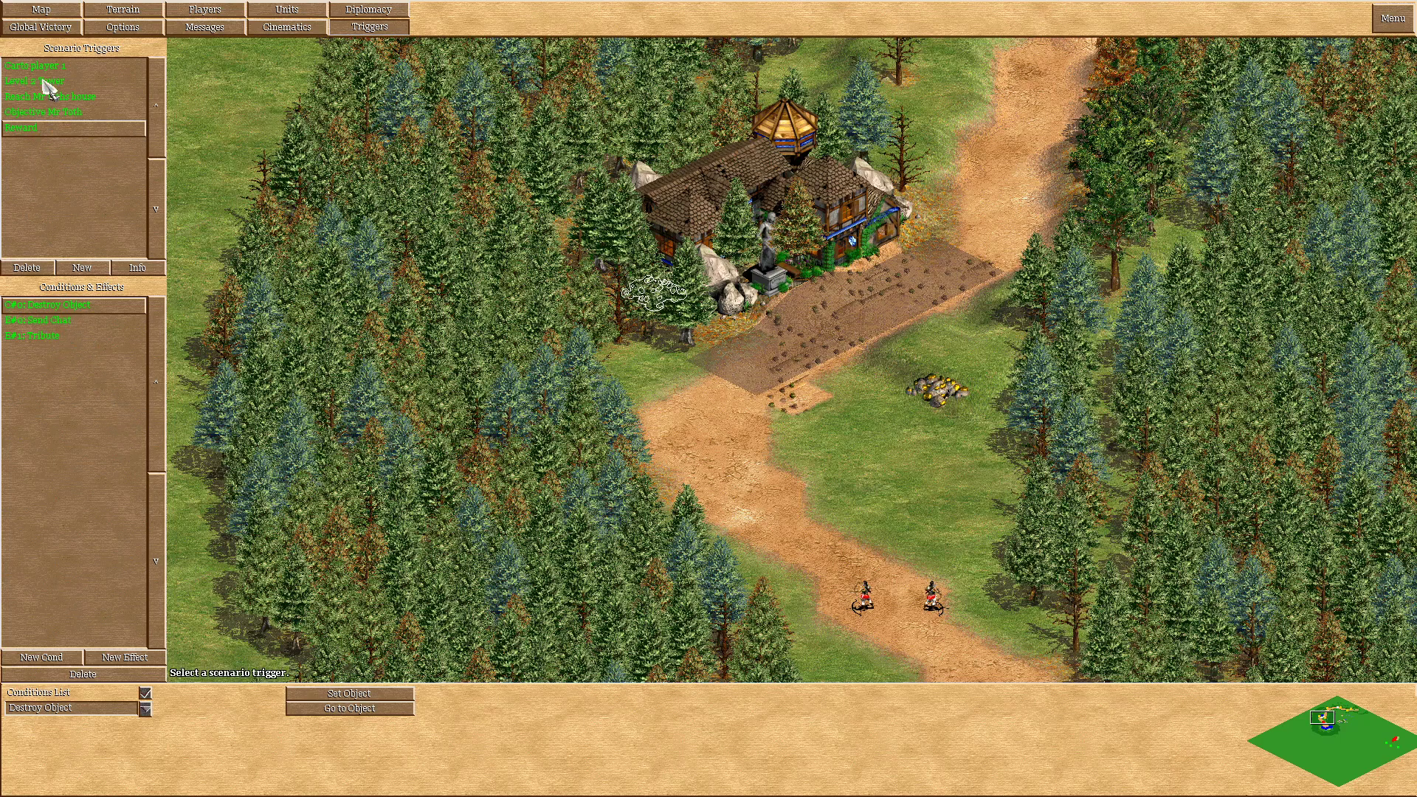
click(45, 112)
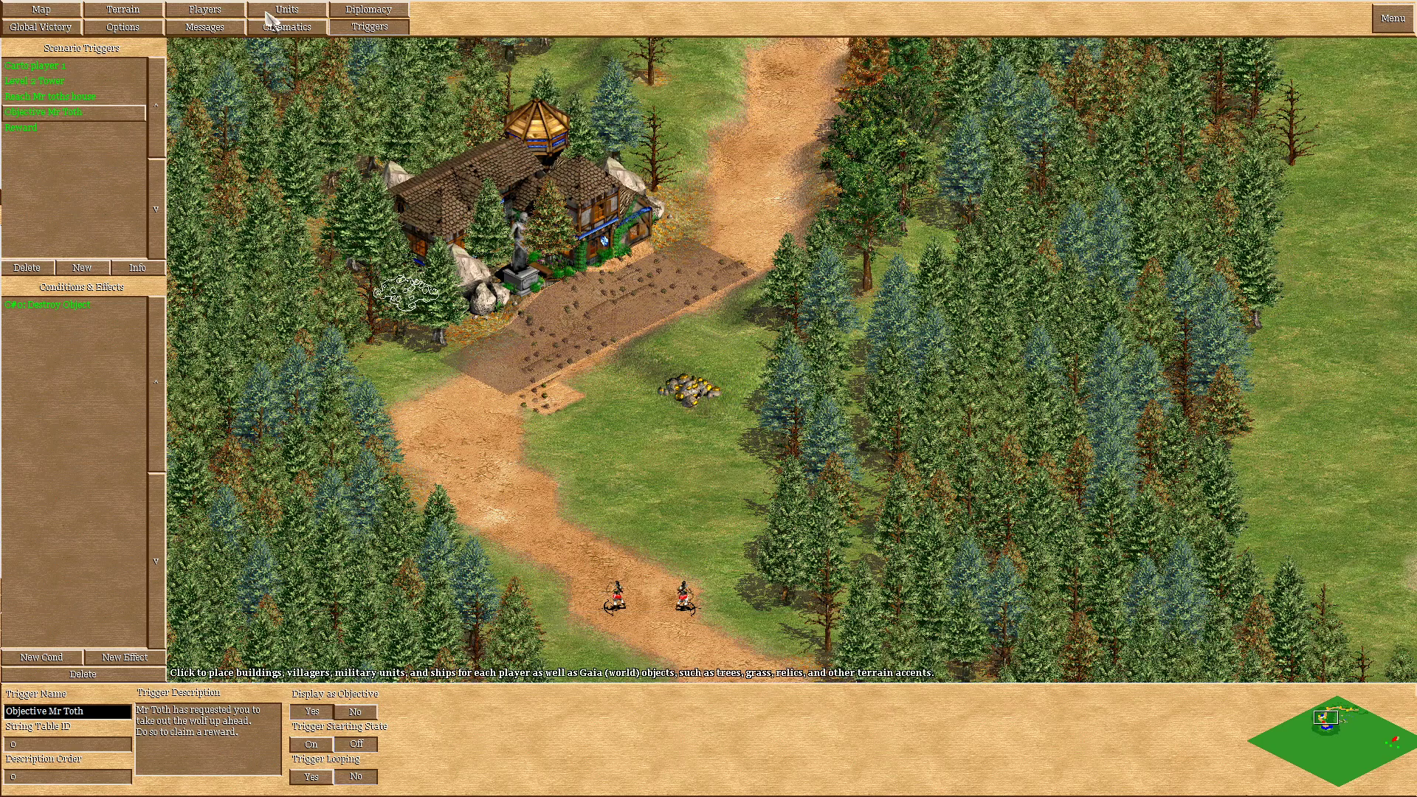
Delete the two archers on the road below the large building and place two new Player 2 Archers on that stretch.
click(296, 11)
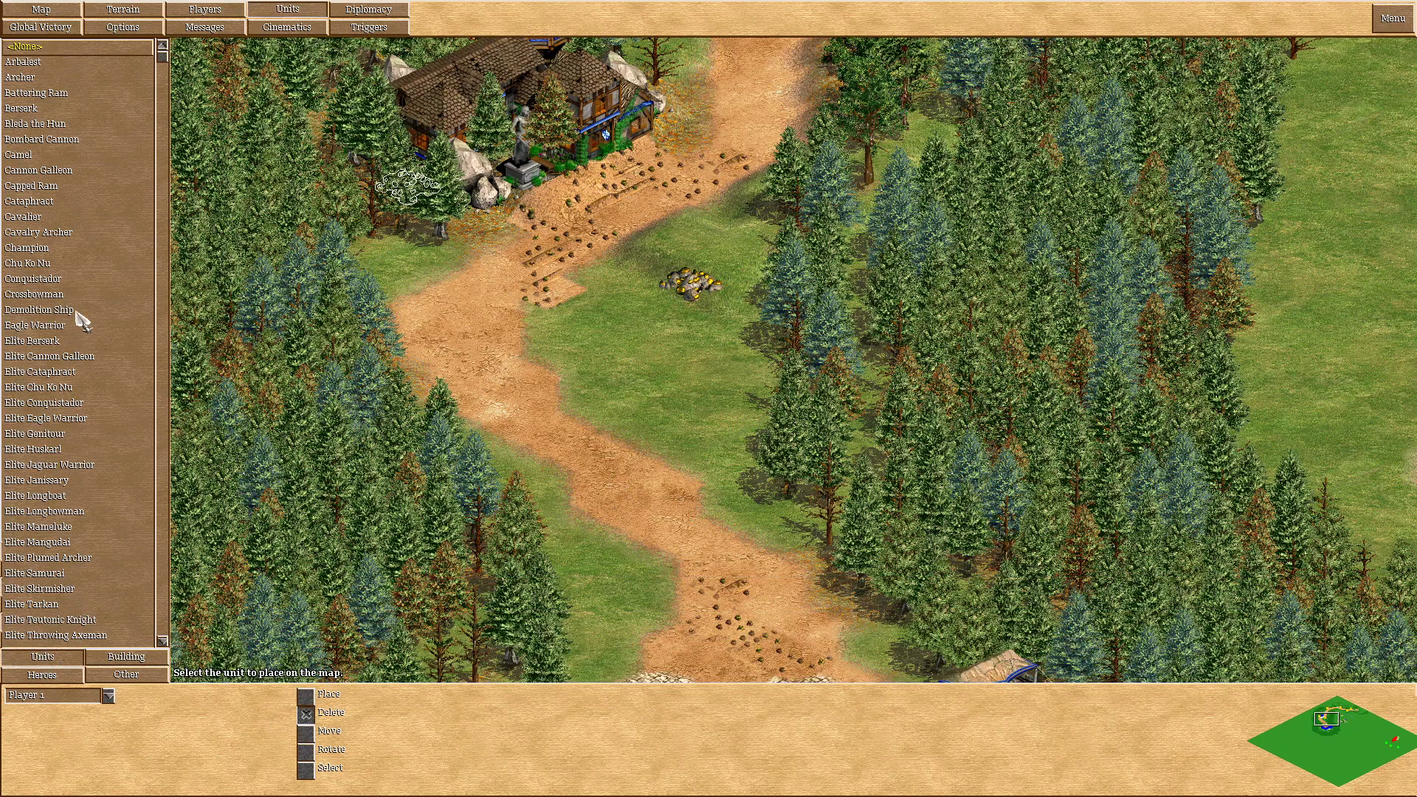
scroll(82, 318, down, 4)
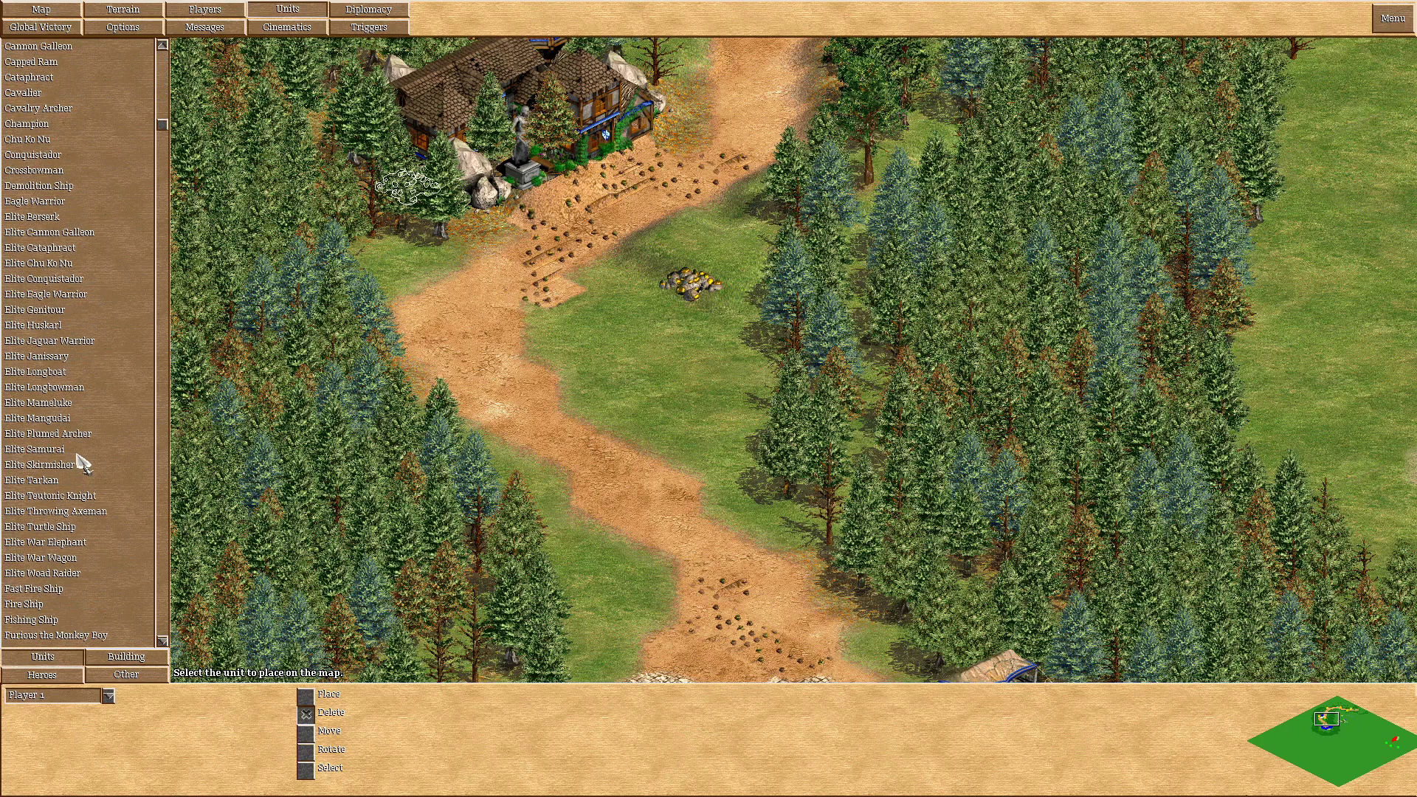
scroll(82, 463, down, 4)
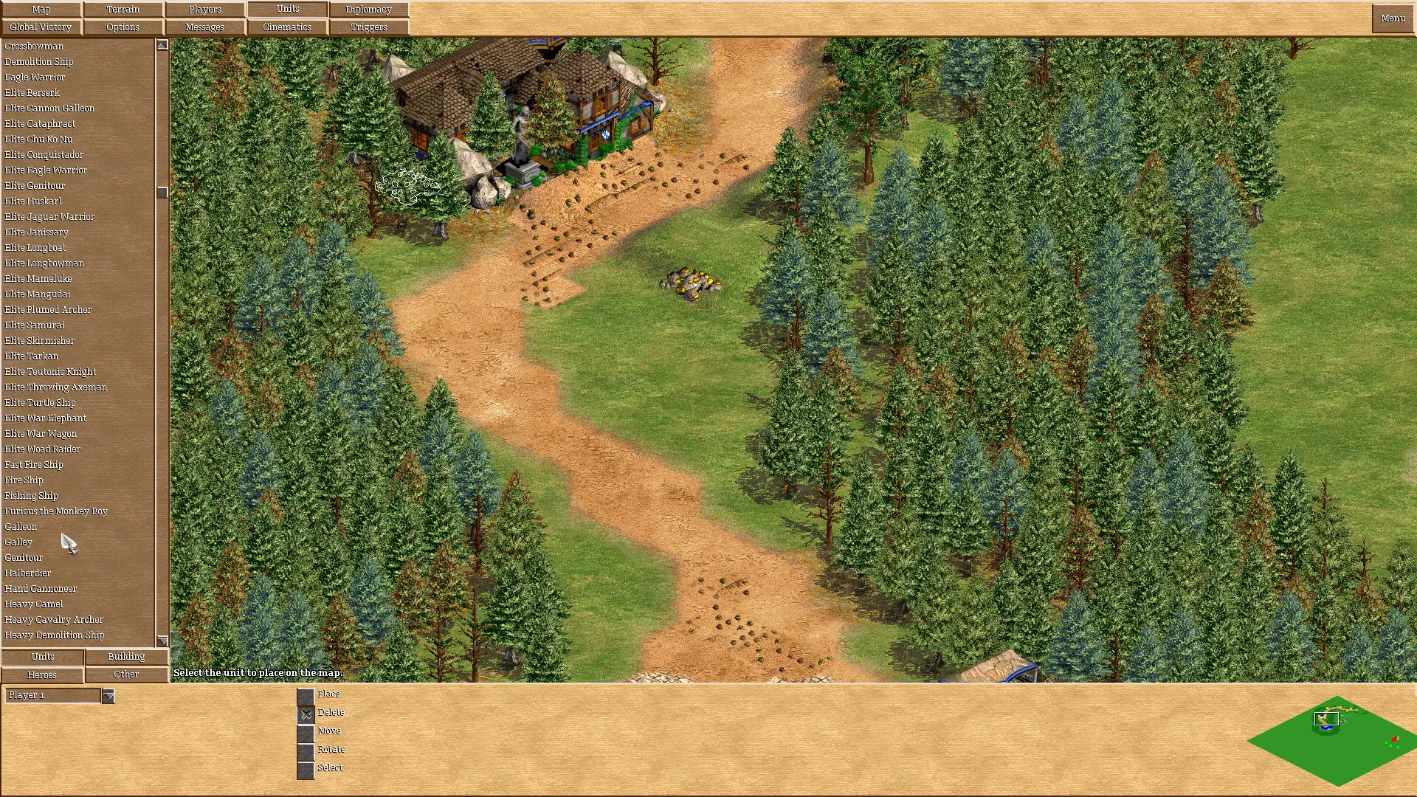
scroll(65, 543, up, 5)
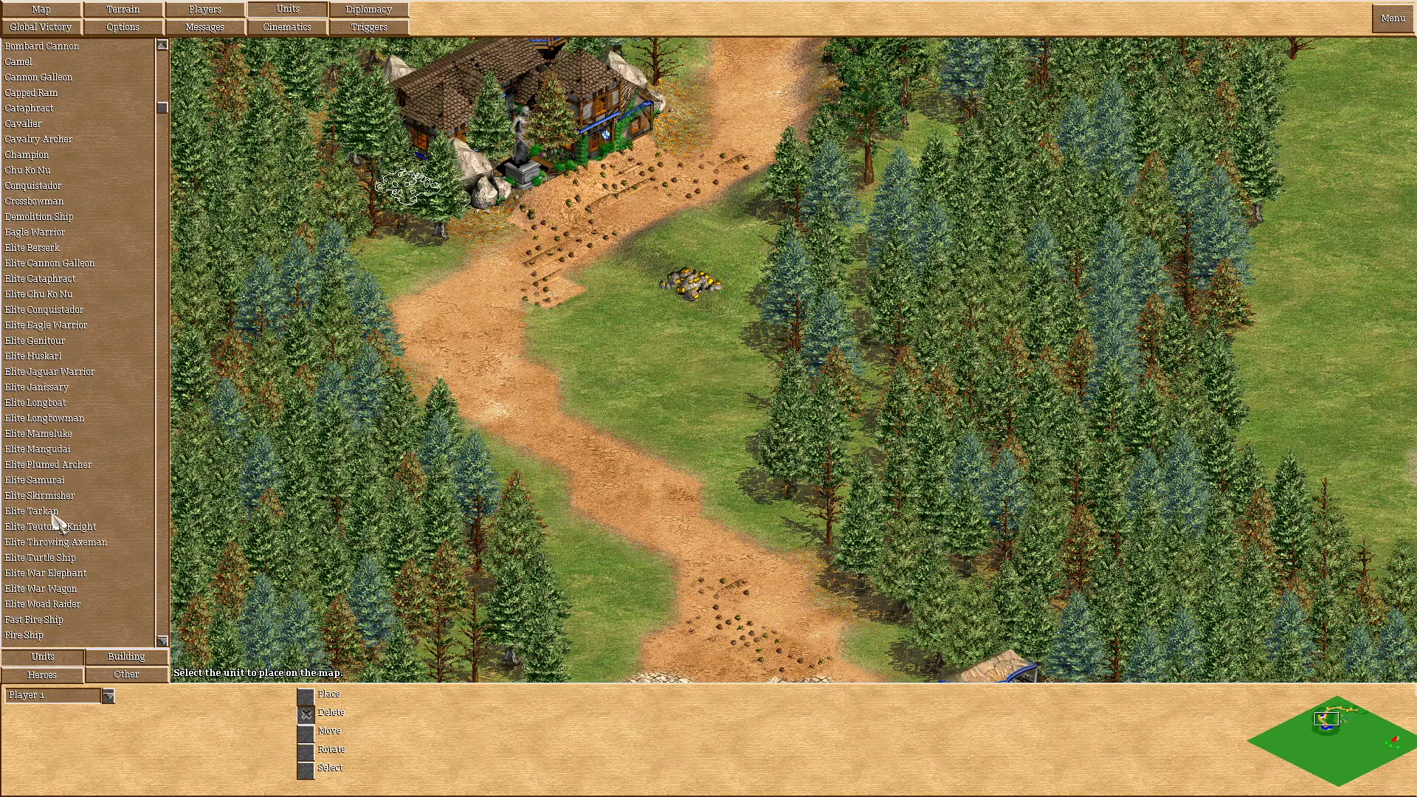
scroll(66, 198, up, 3)
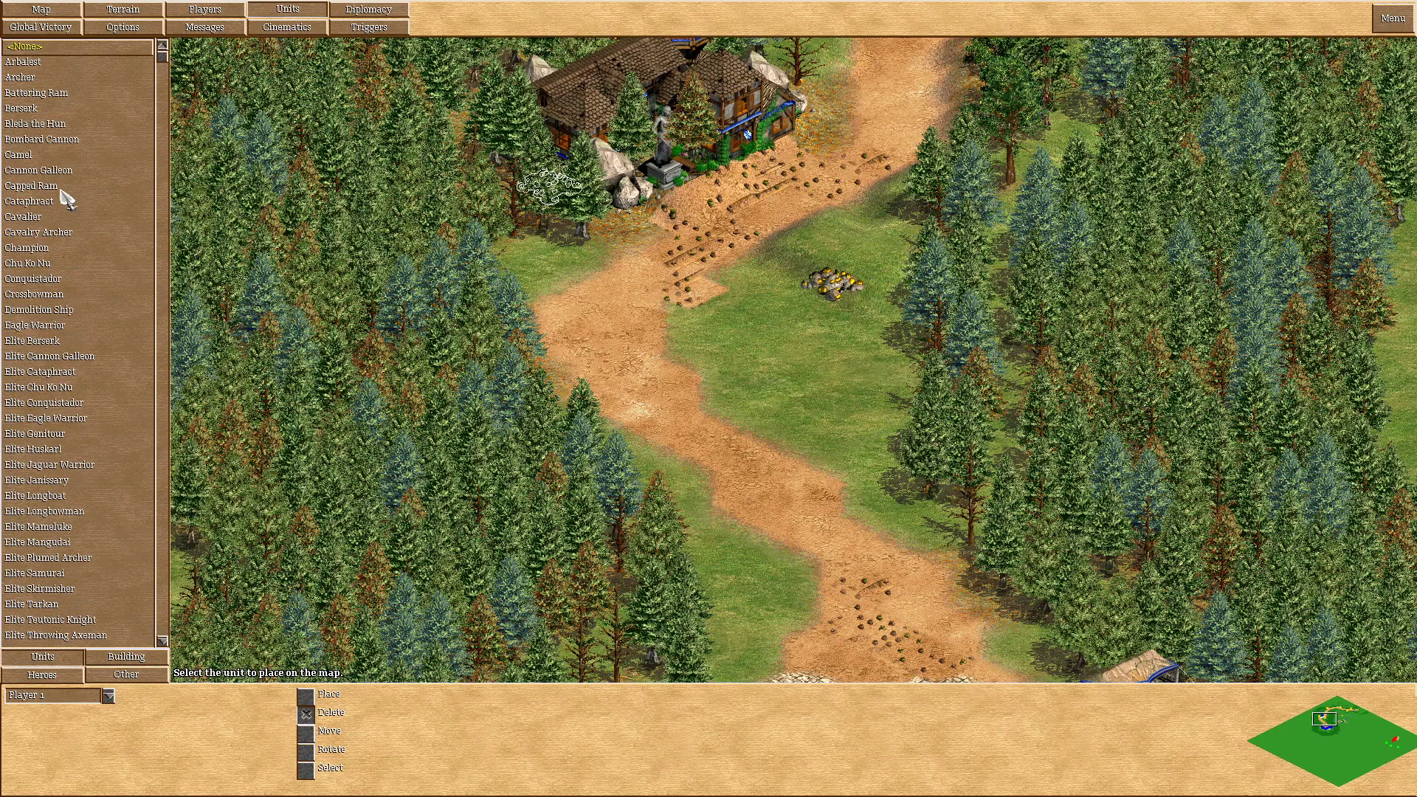
click(22, 78)
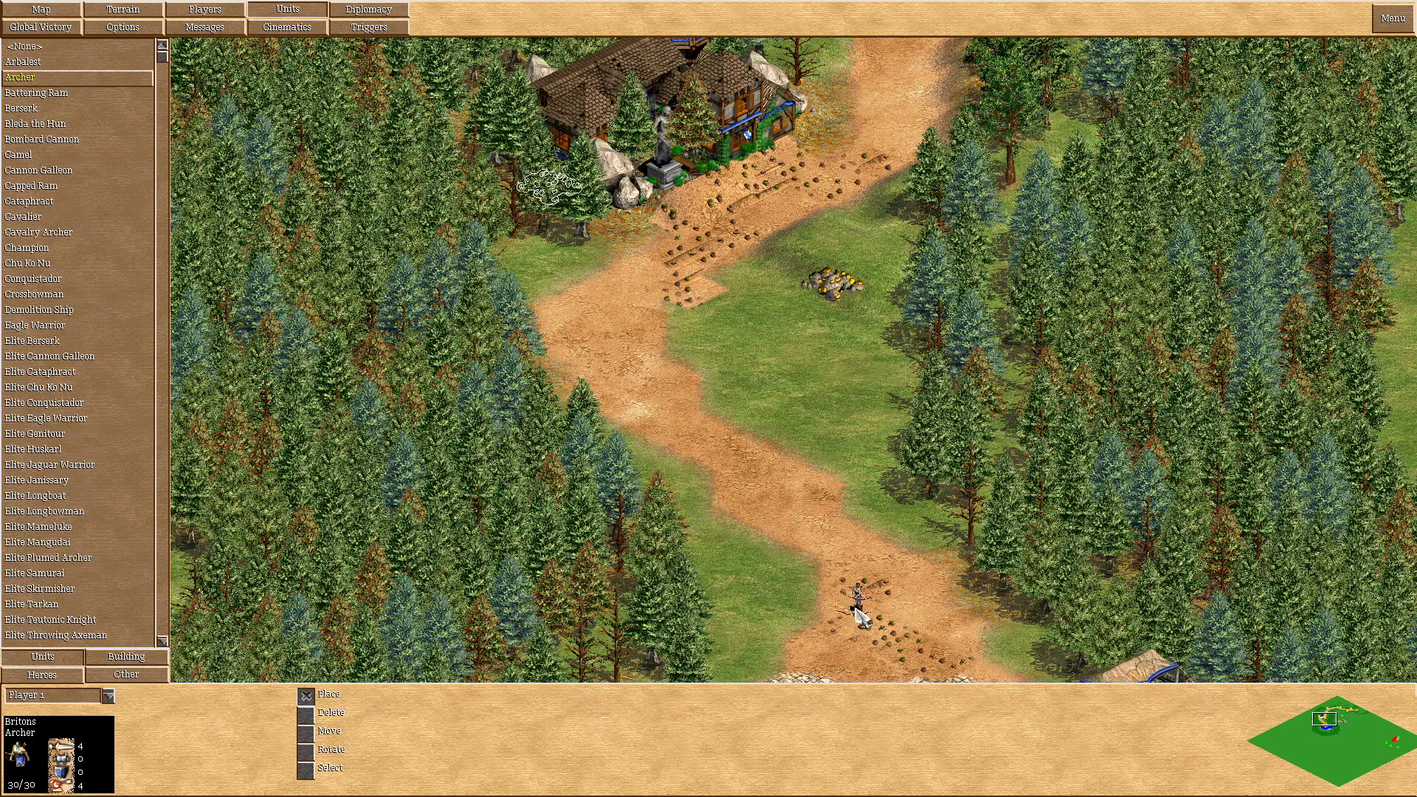
click(109, 695)
click(62, 664)
click(688, 500)
click(759, 500)
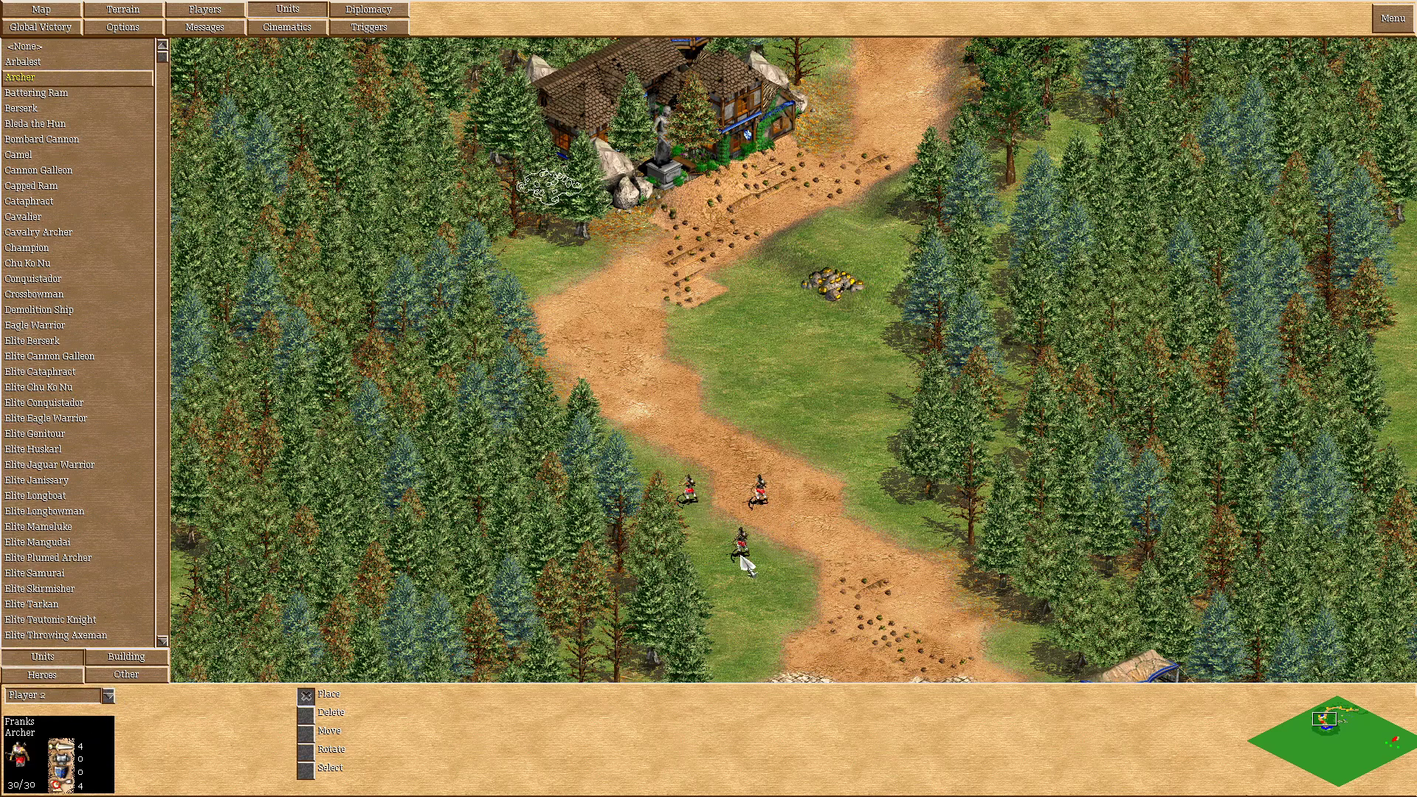
scroll(743, 563, down, 1)
Add a Change Speed effect with quantity 50 to the Carto player 1 trigger, with the mounted unit beside the tower as its object.
click(369, 27)
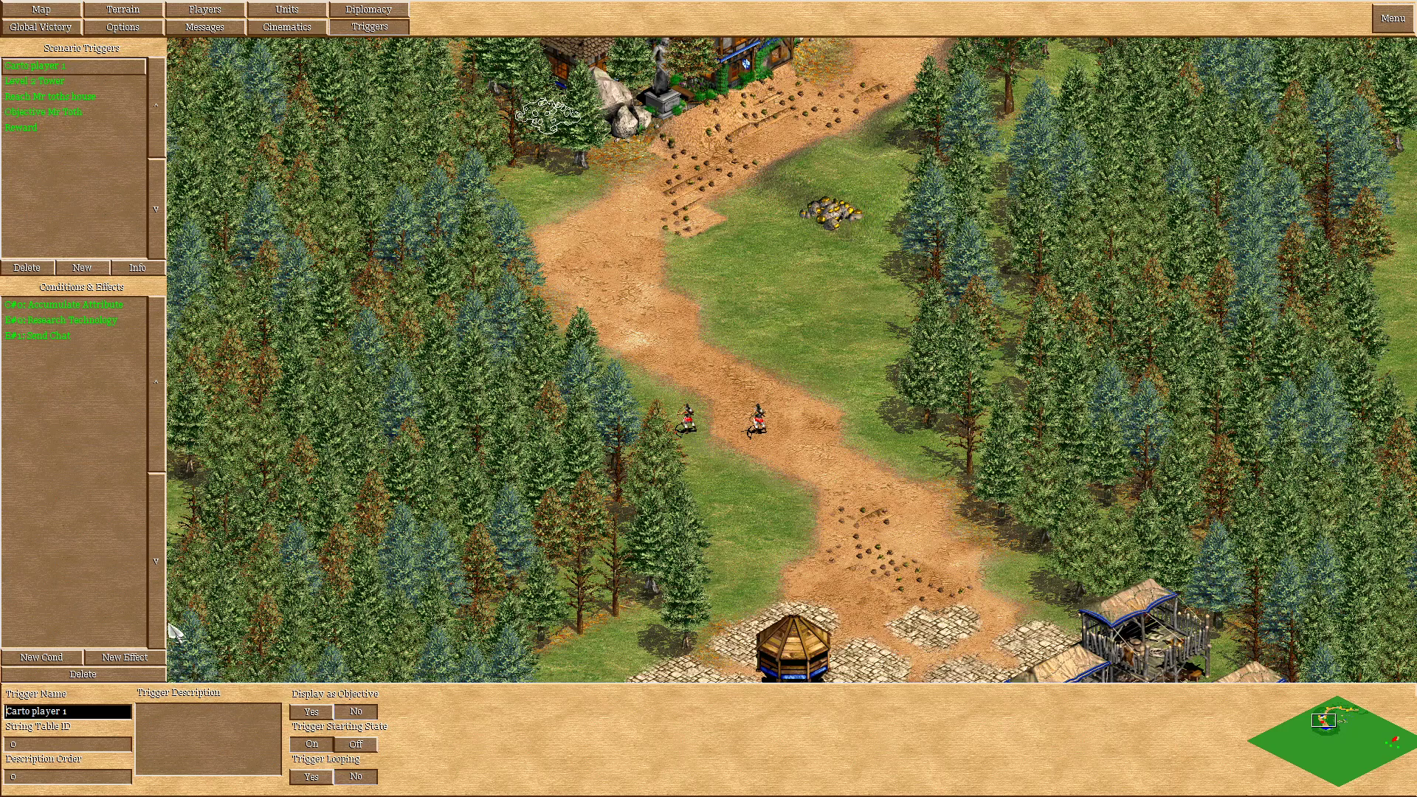
click(125, 657)
click(144, 708)
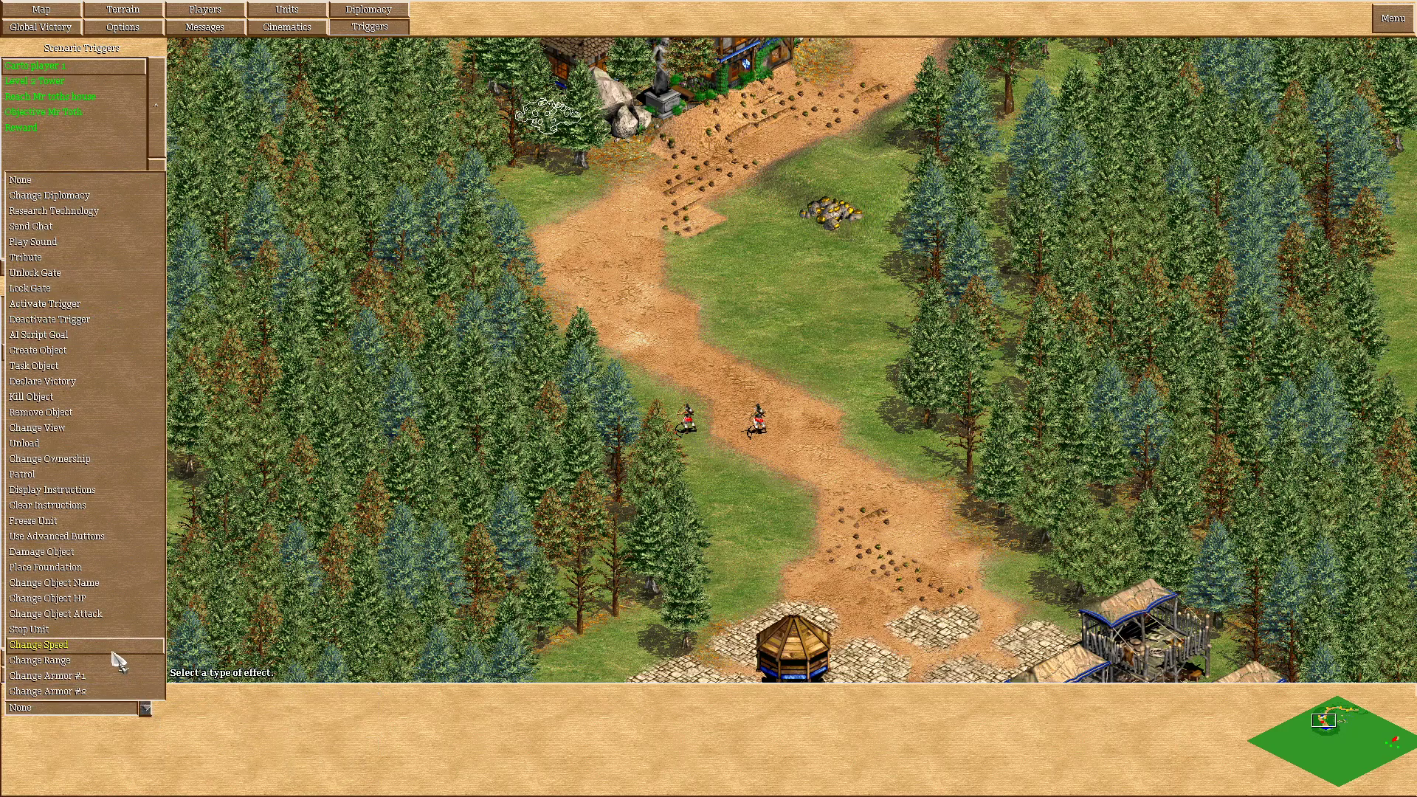
click(118, 646)
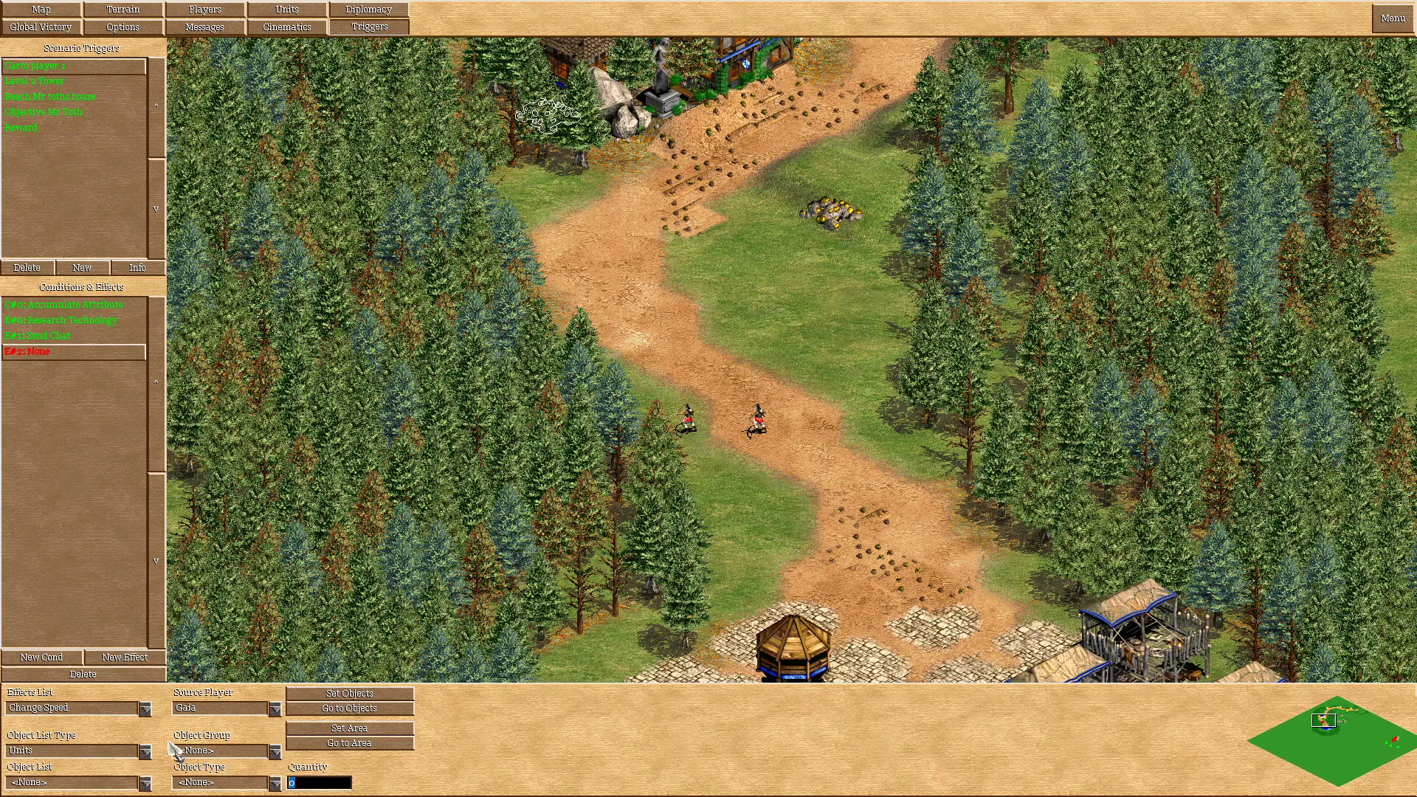
text(50)
key(Down)
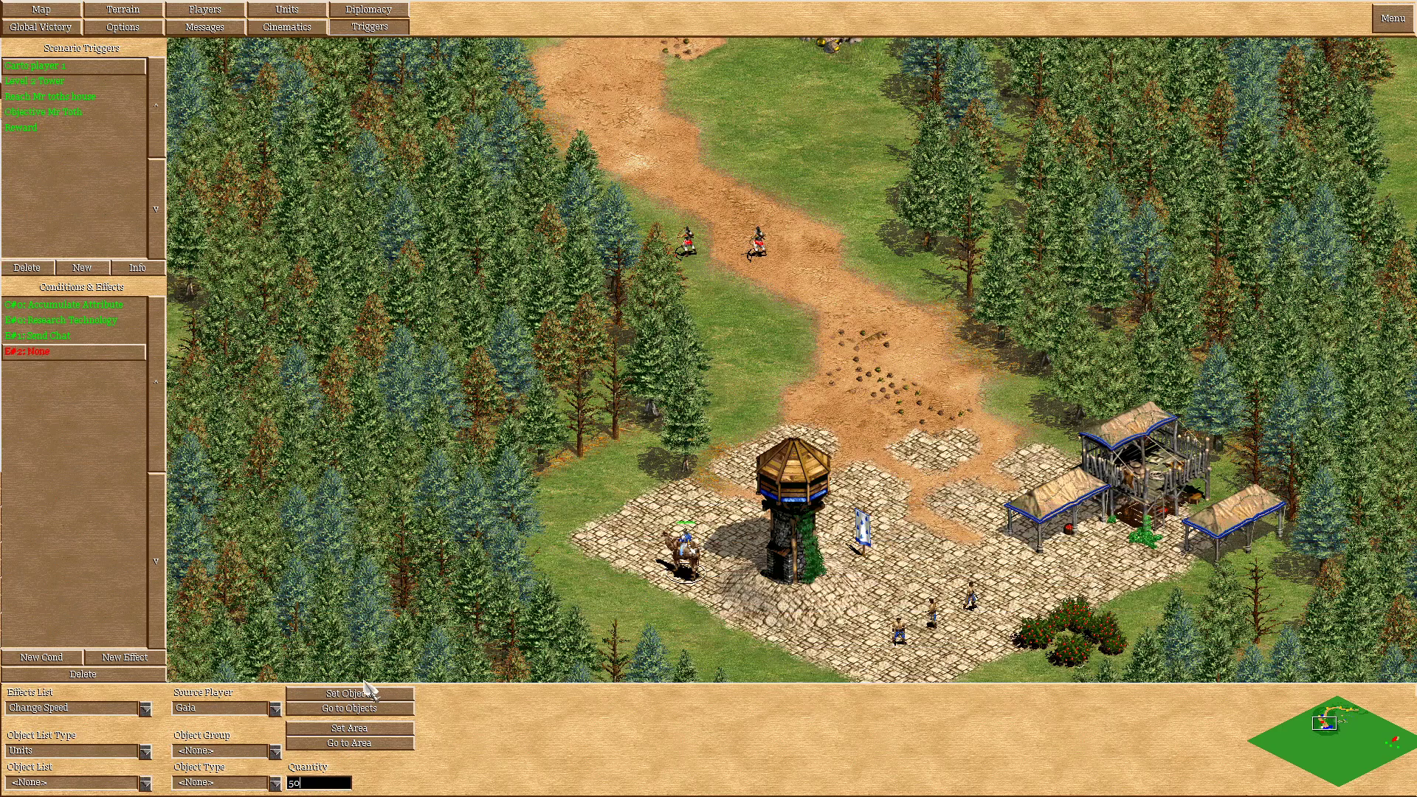
click(361, 698)
click(360, 705)
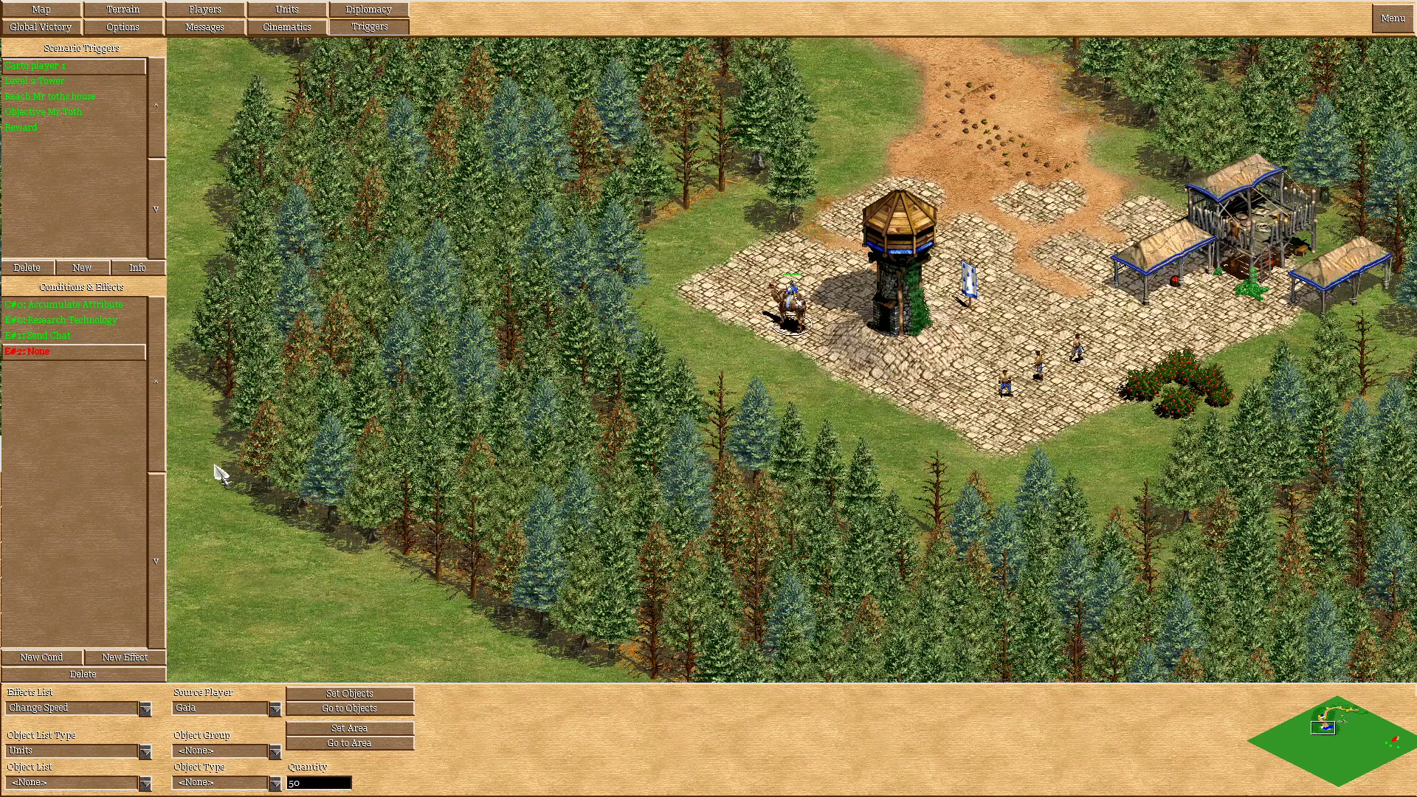
click(40, 341)
click(65, 352)
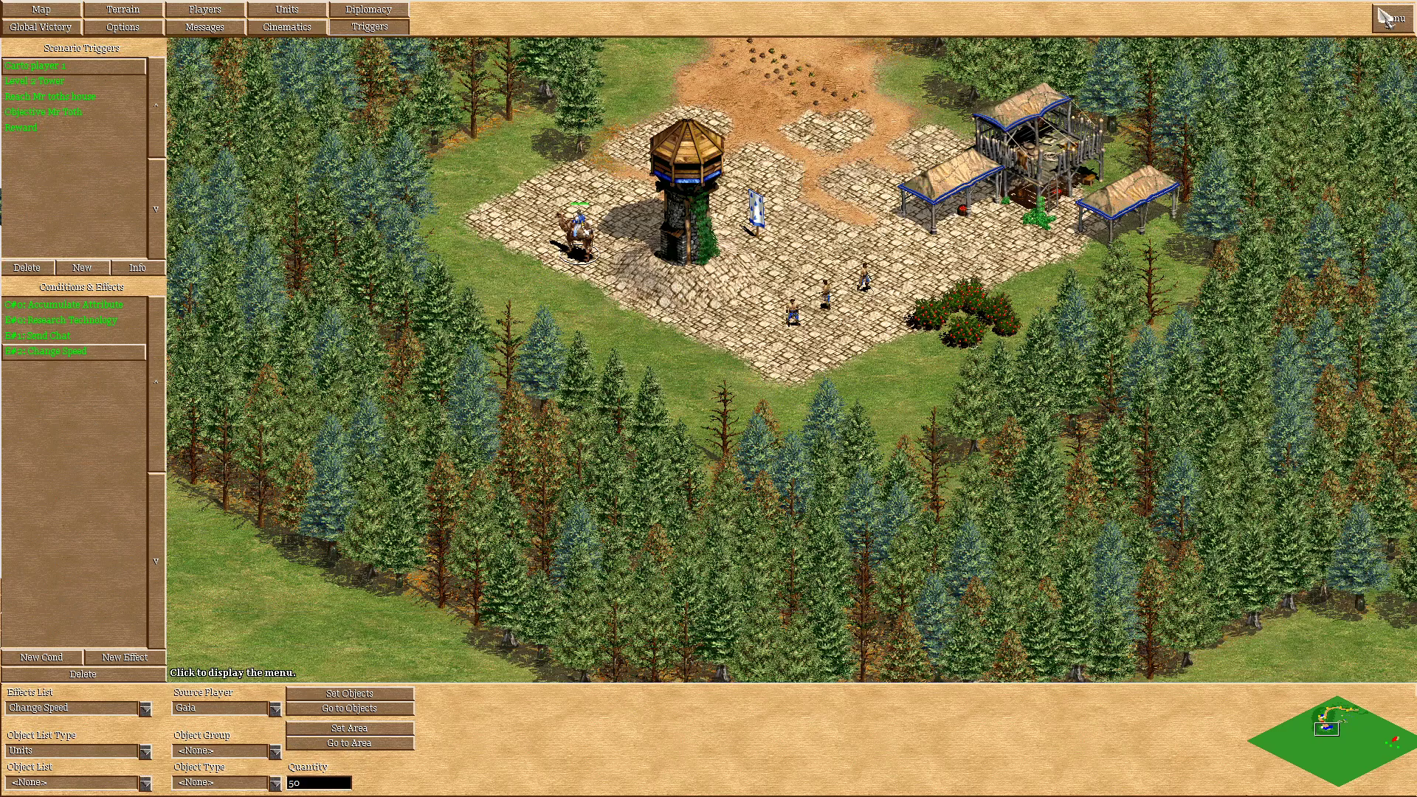
Playtest the scenario and send the villagers beside the tower to gather from the berry bushes.
click(1389, 18)
click(720, 464)
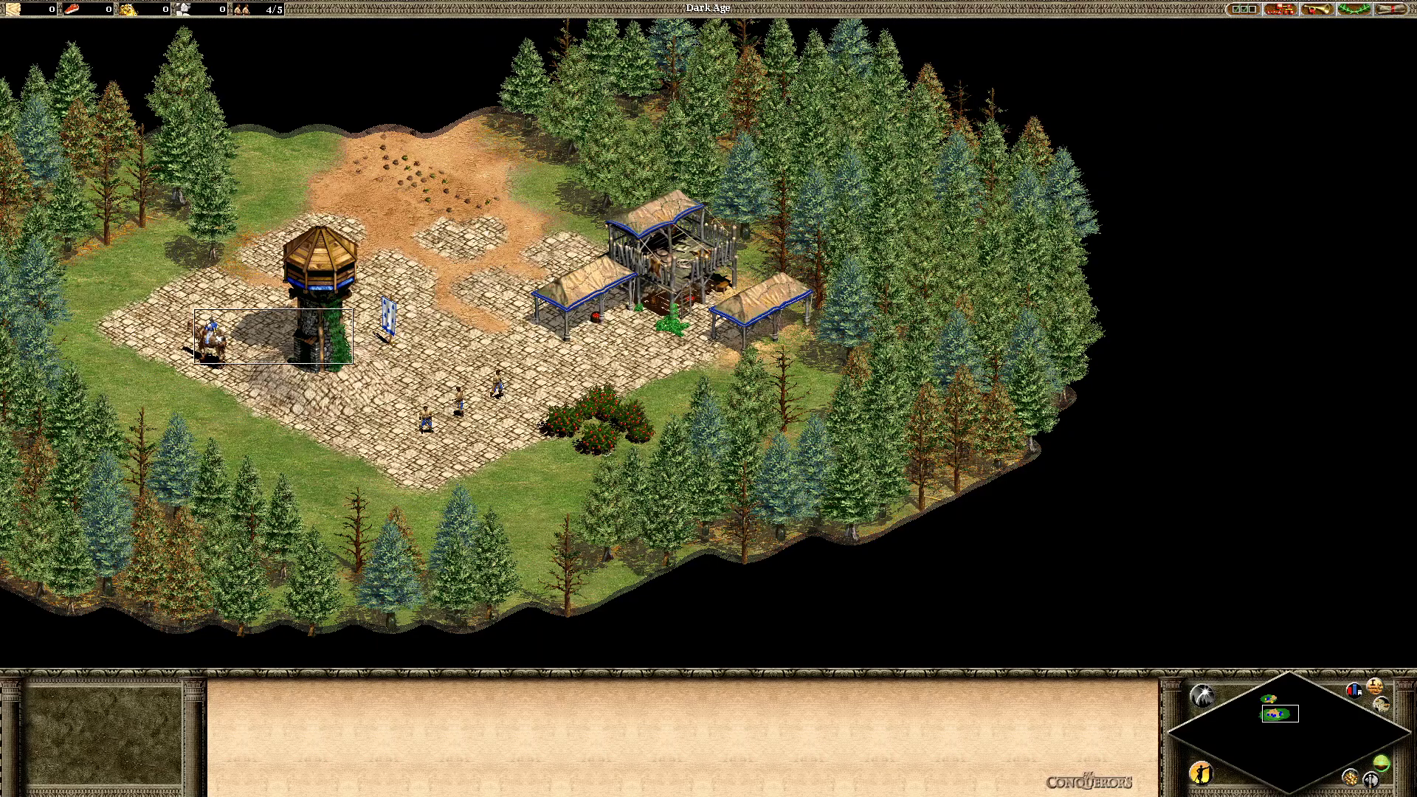
click(214, 344)
drag(414, 354, 537, 443)
right_click(615, 409)
Ride the Elite Mameluke up the road from the tower and attack the nearest enemy archer.
click(211, 344)
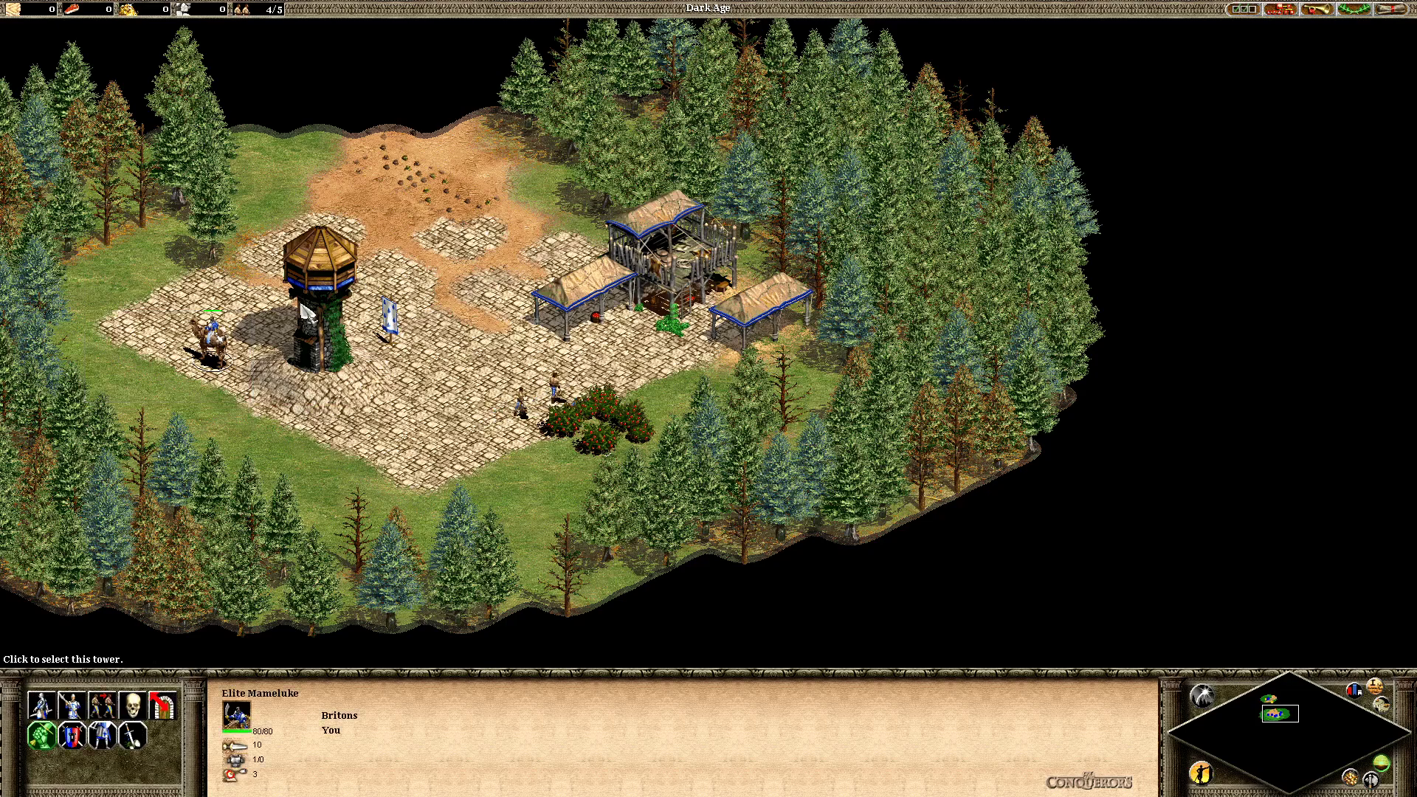
right_click(416, 144)
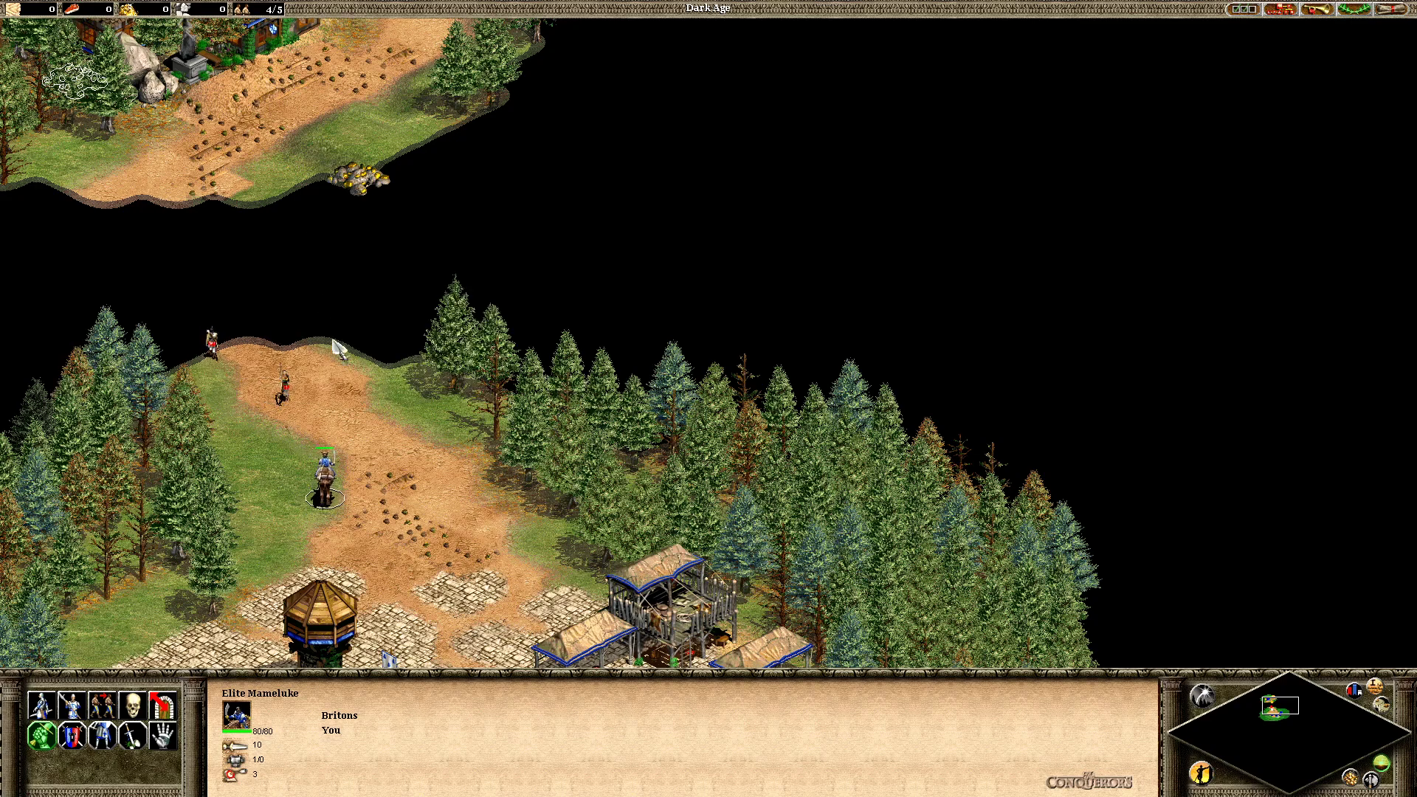
click(303, 358)
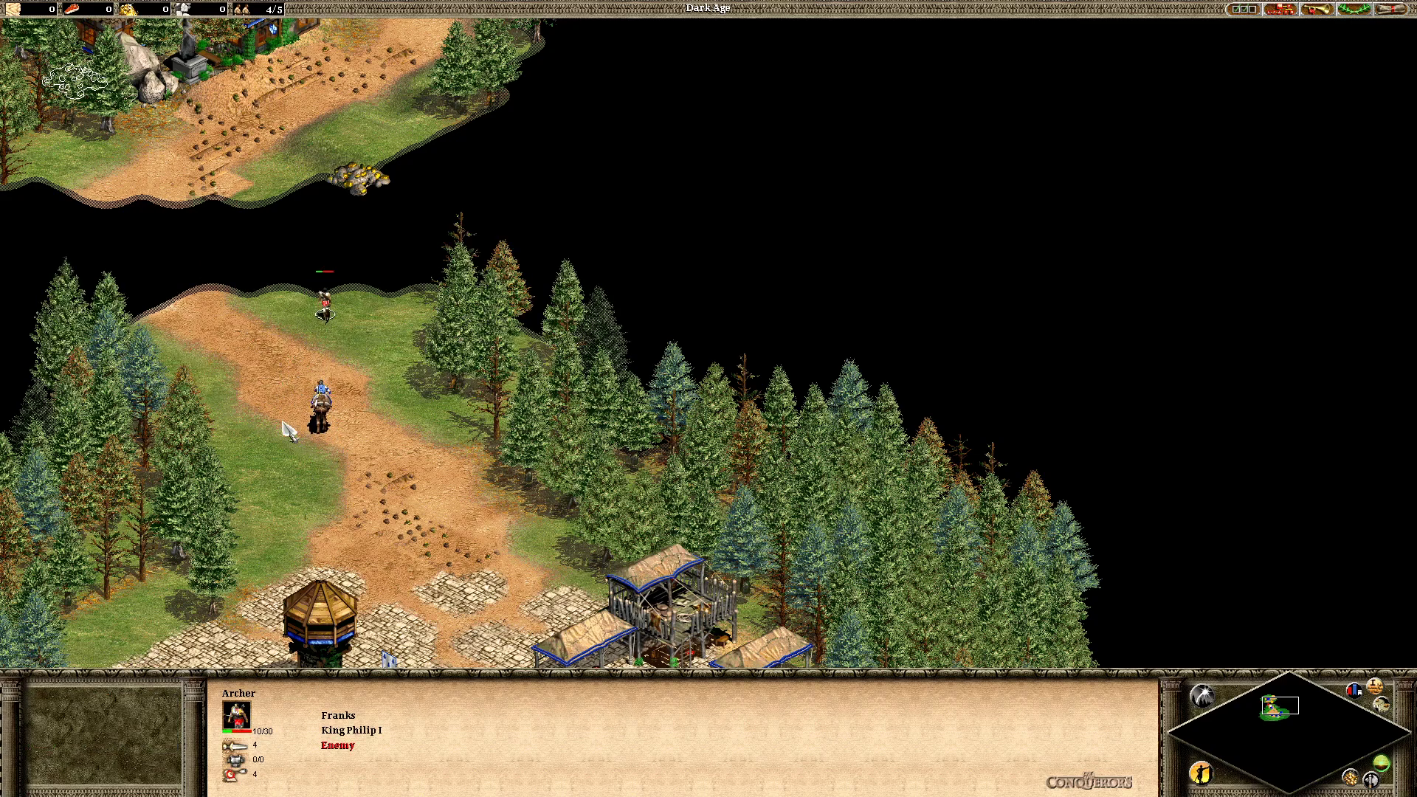
click(324, 381)
right_click(347, 255)
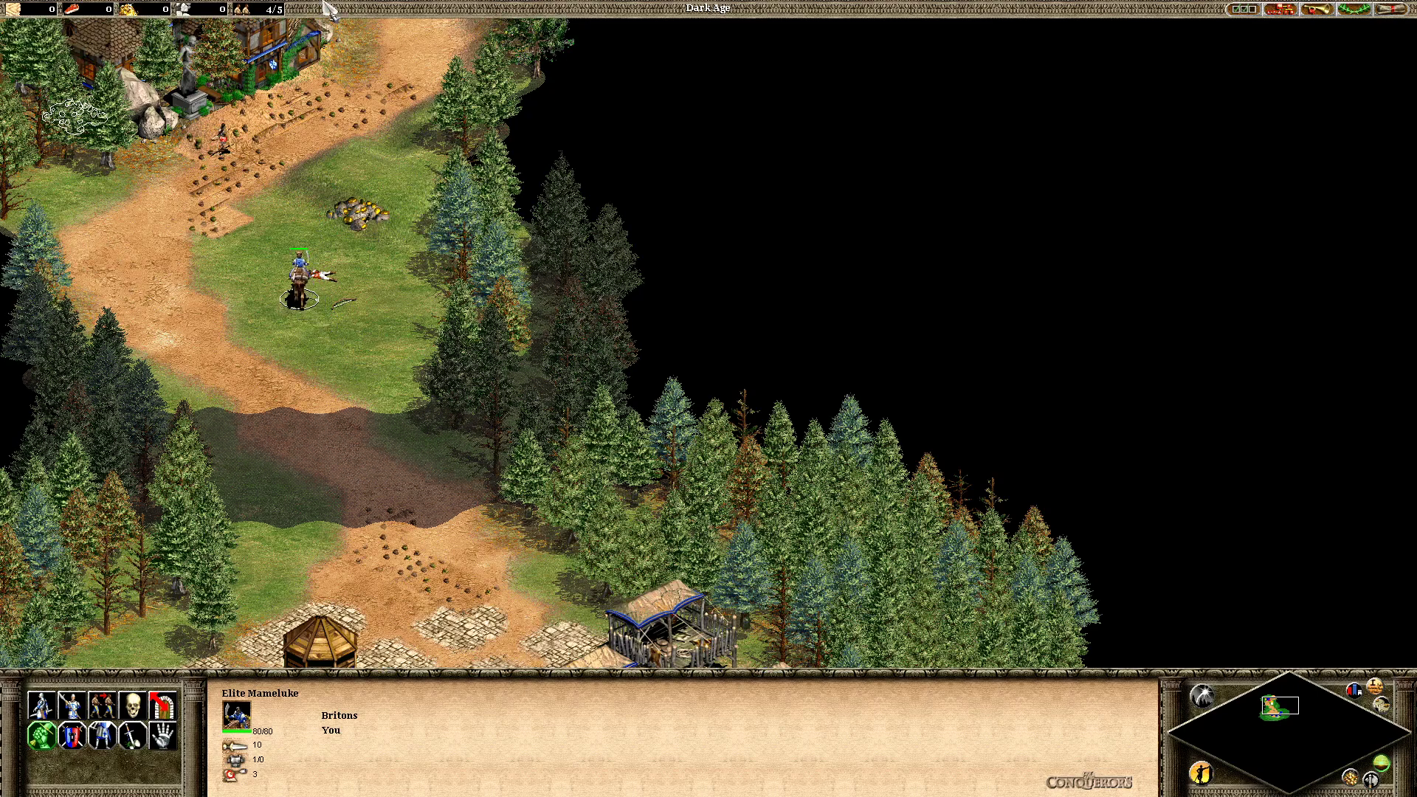
Chase the remaining enemy archer up the road past Mr Toth's house with the Elite Mameluke.
right_click(356, 235)
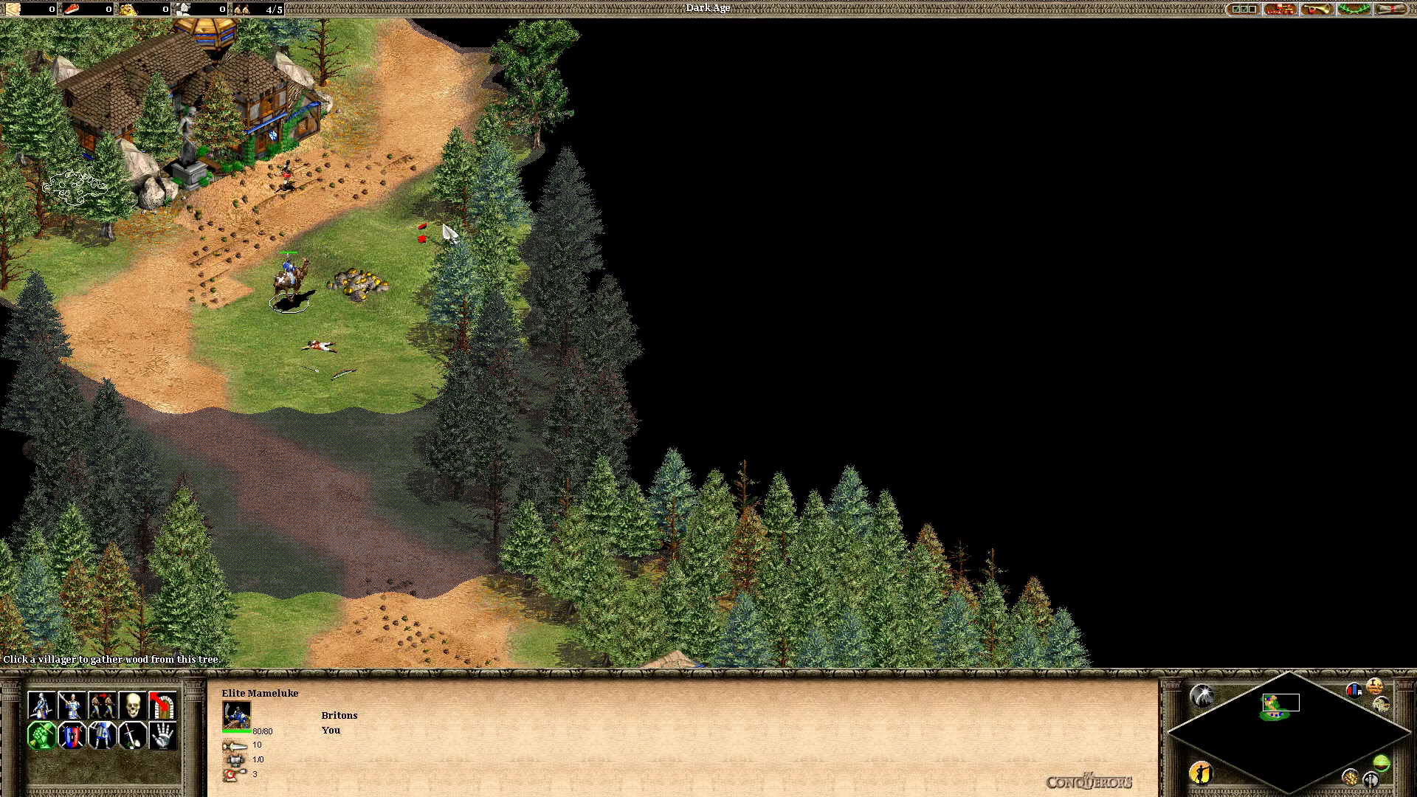
right_click(467, 179)
right_click(463, 117)
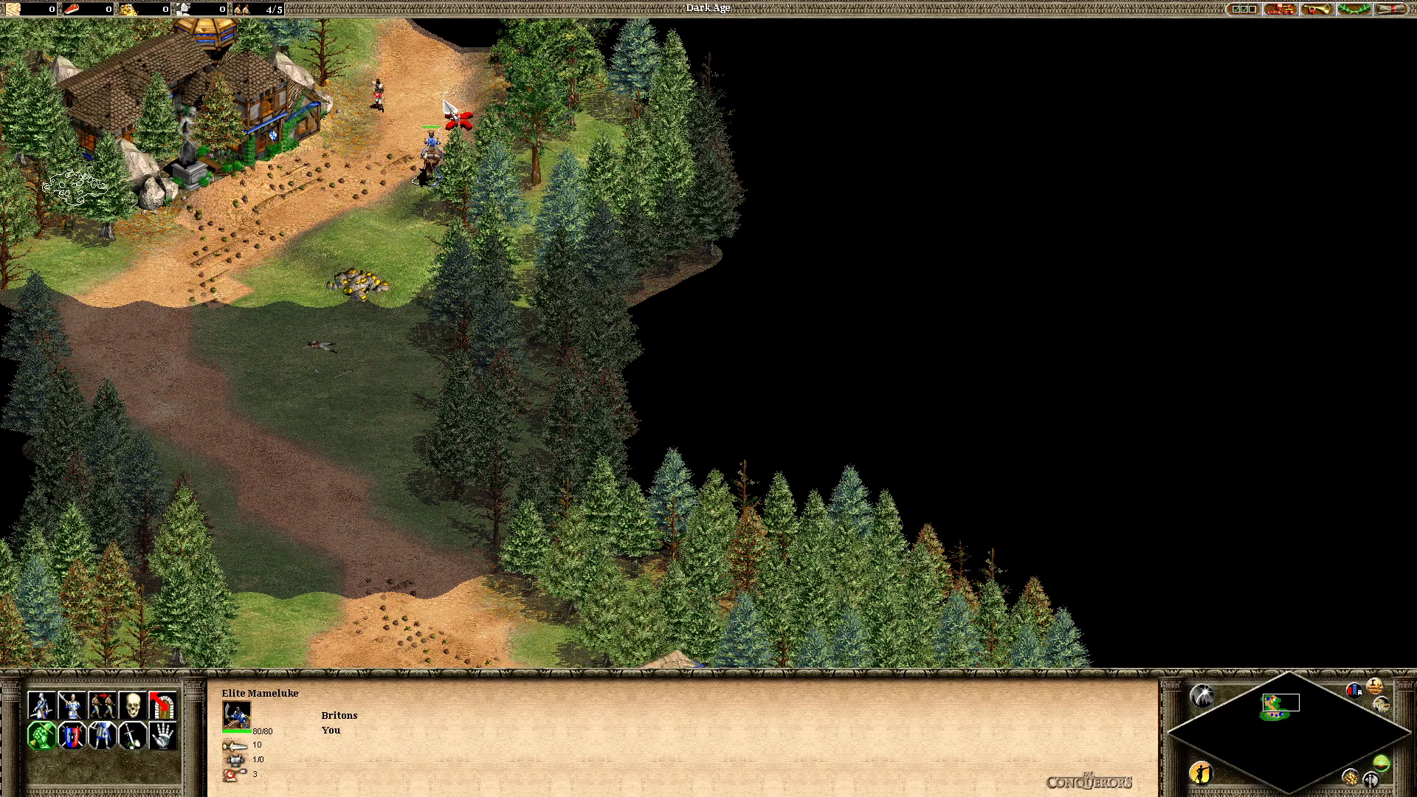
right_click(401, 65)
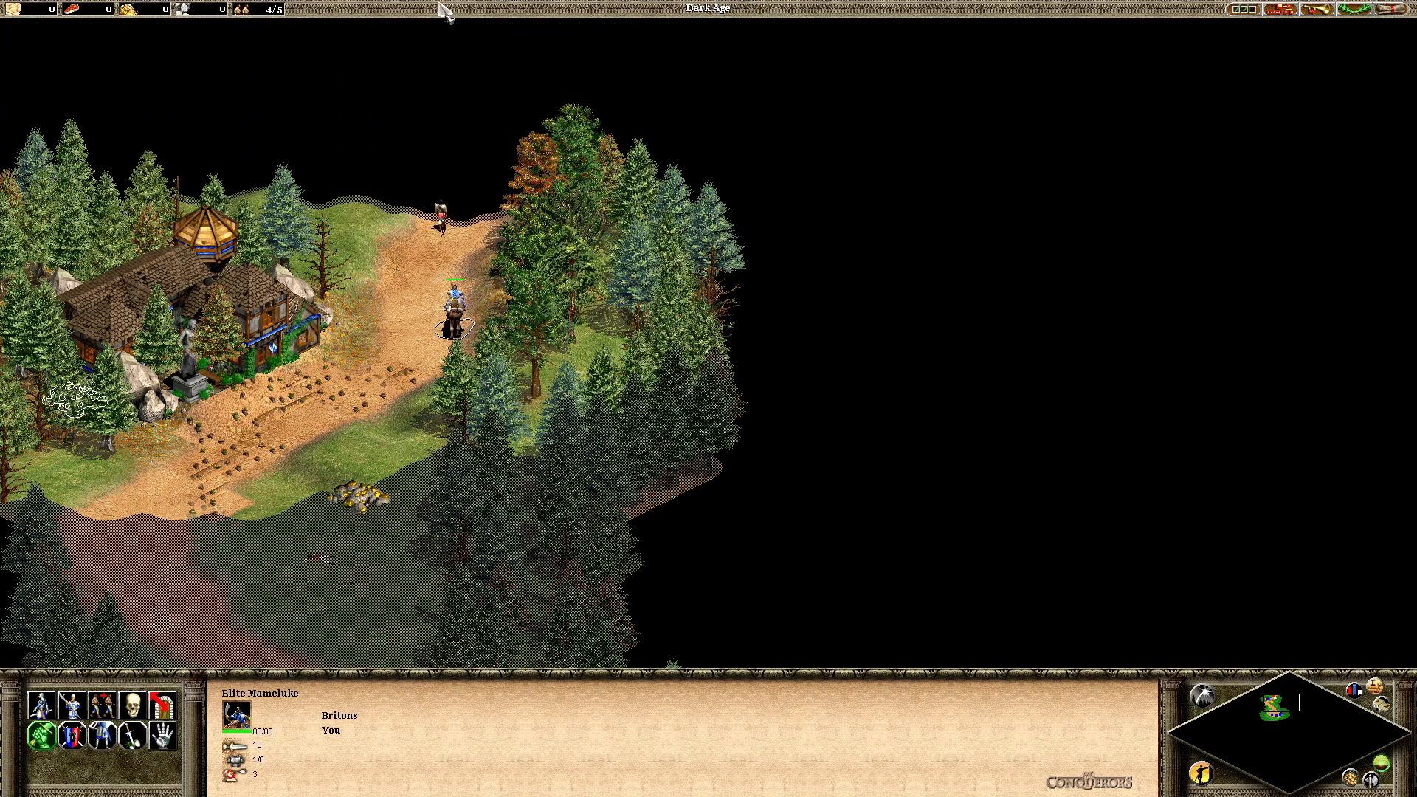
click(475, 181)
click(458, 240)
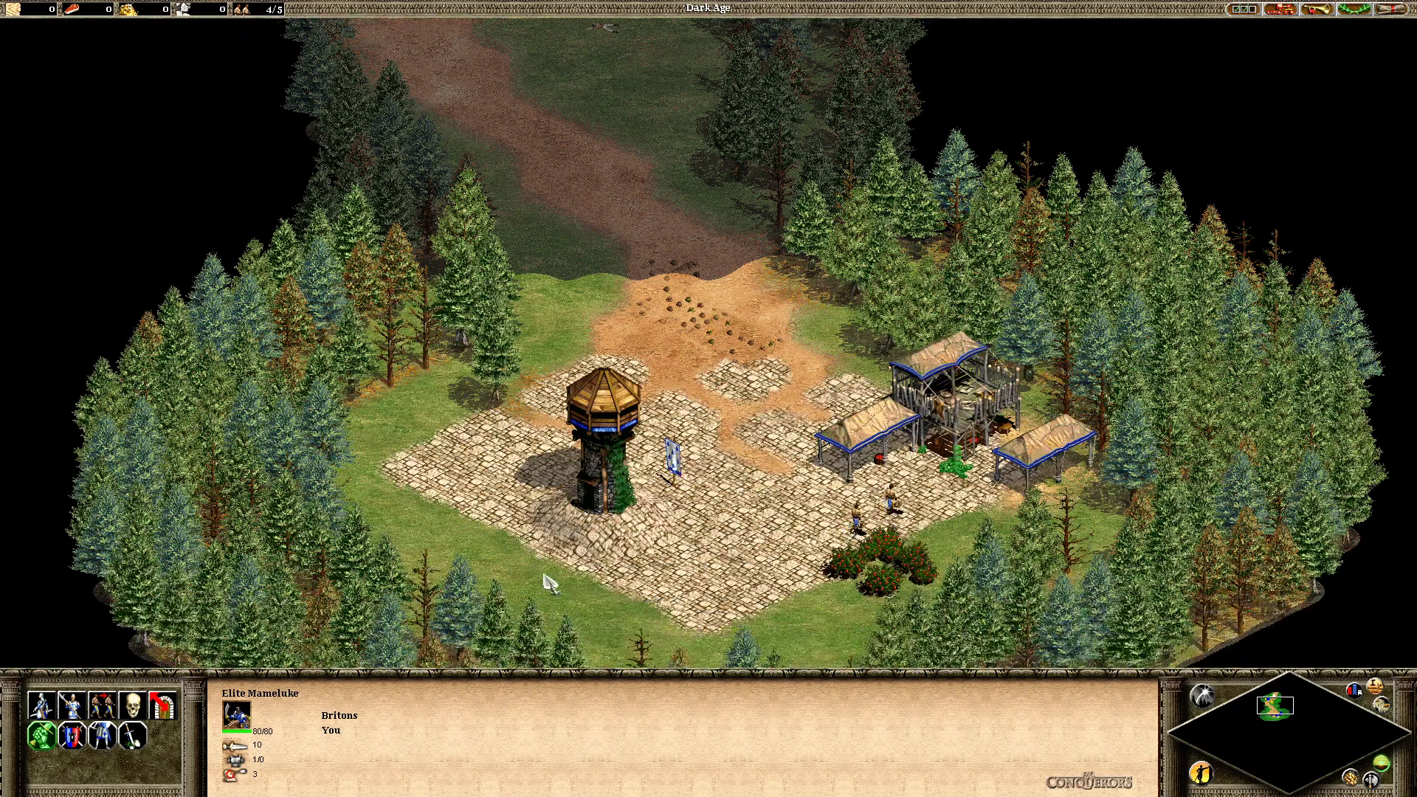
Inspect the tower, bring the Elite Mameluke to the front of Mr Toth's house and read the objectives.
click(601, 458)
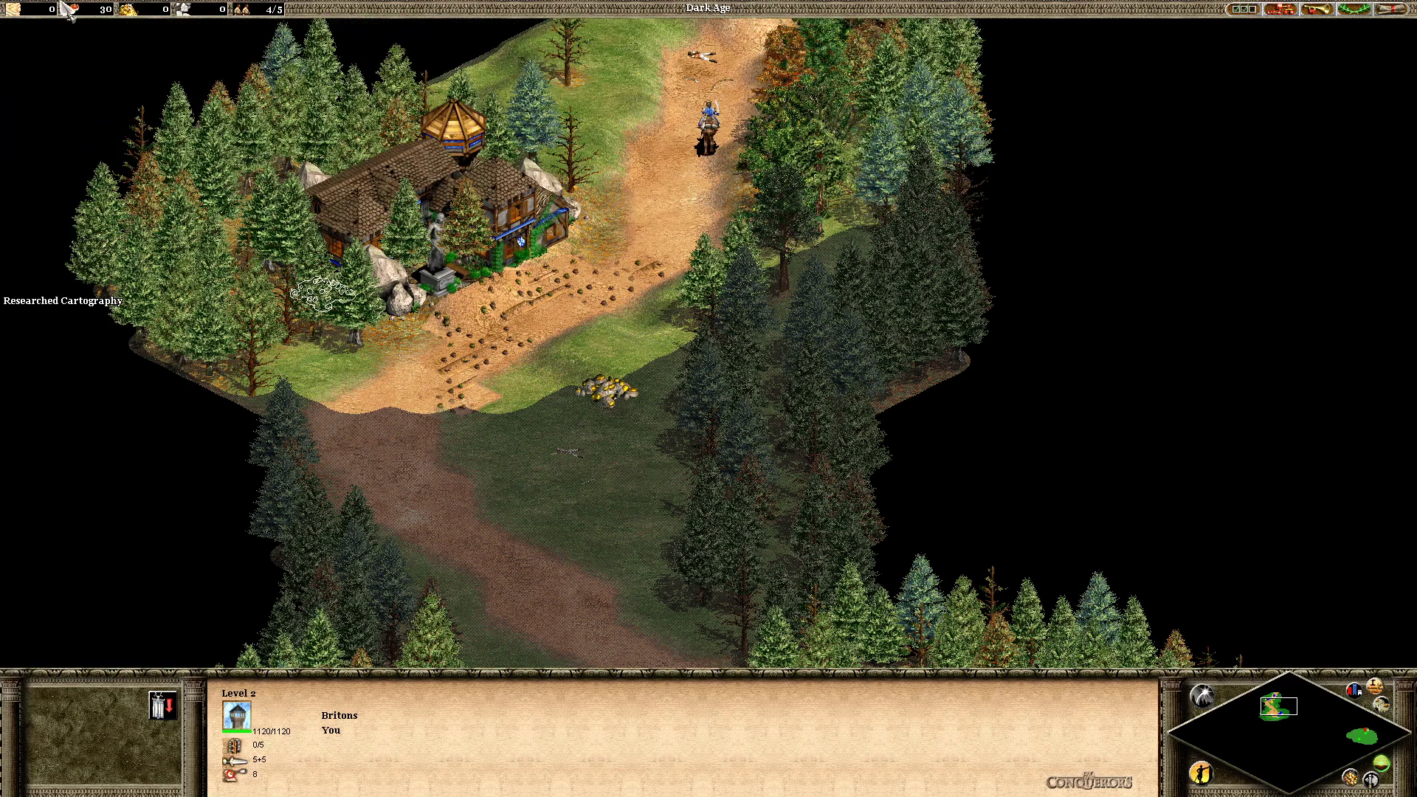
click(707, 129)
right_click(516, 347)
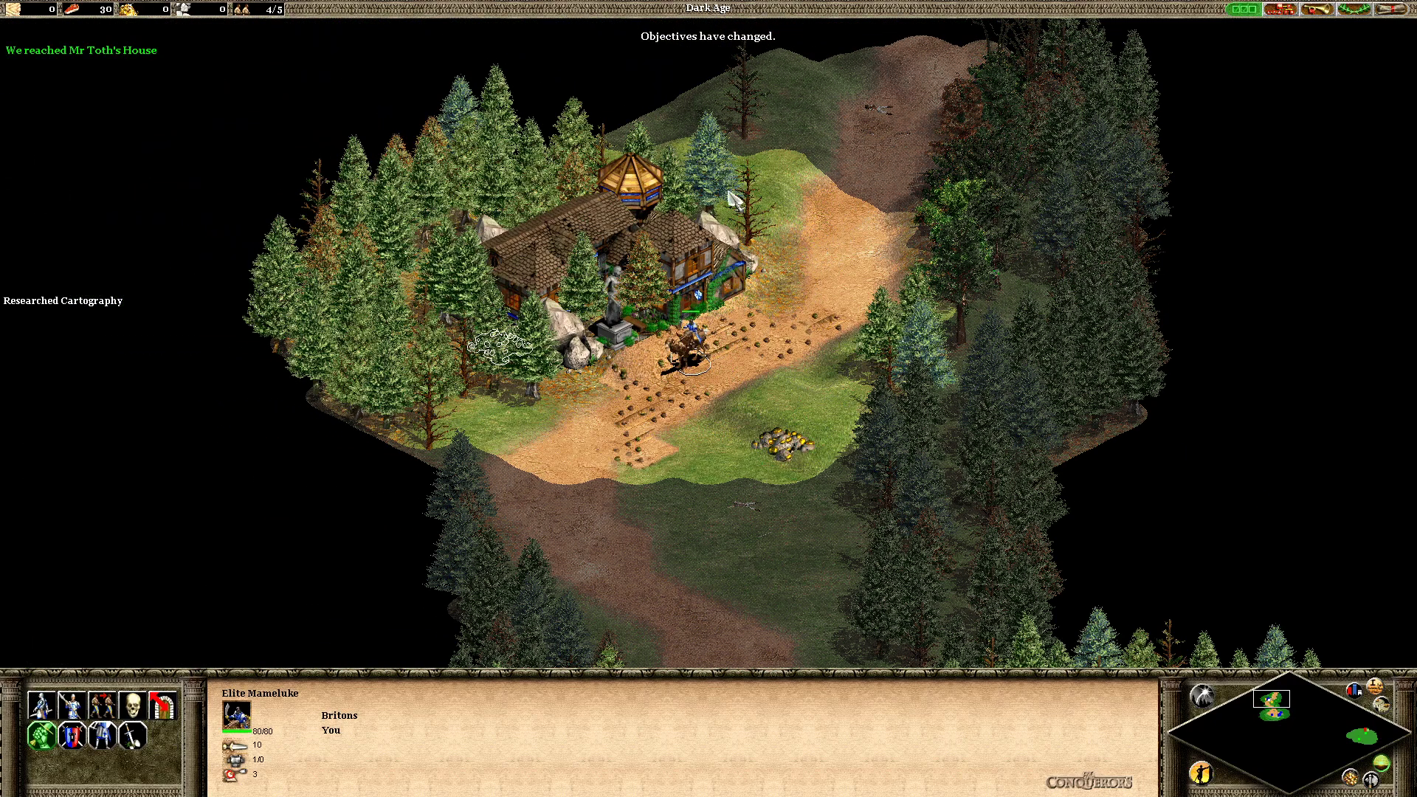
click(1245, 9)
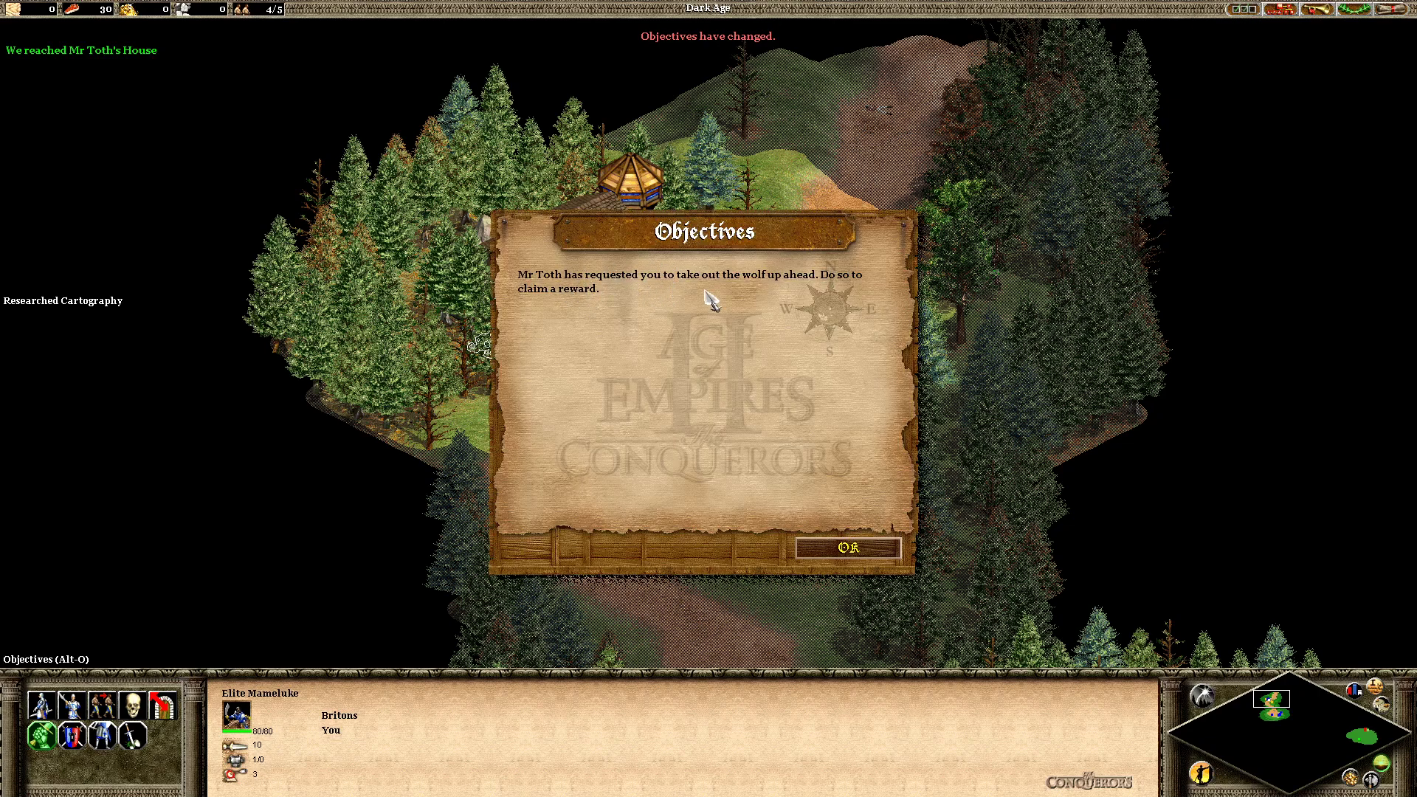
click(848, 547)
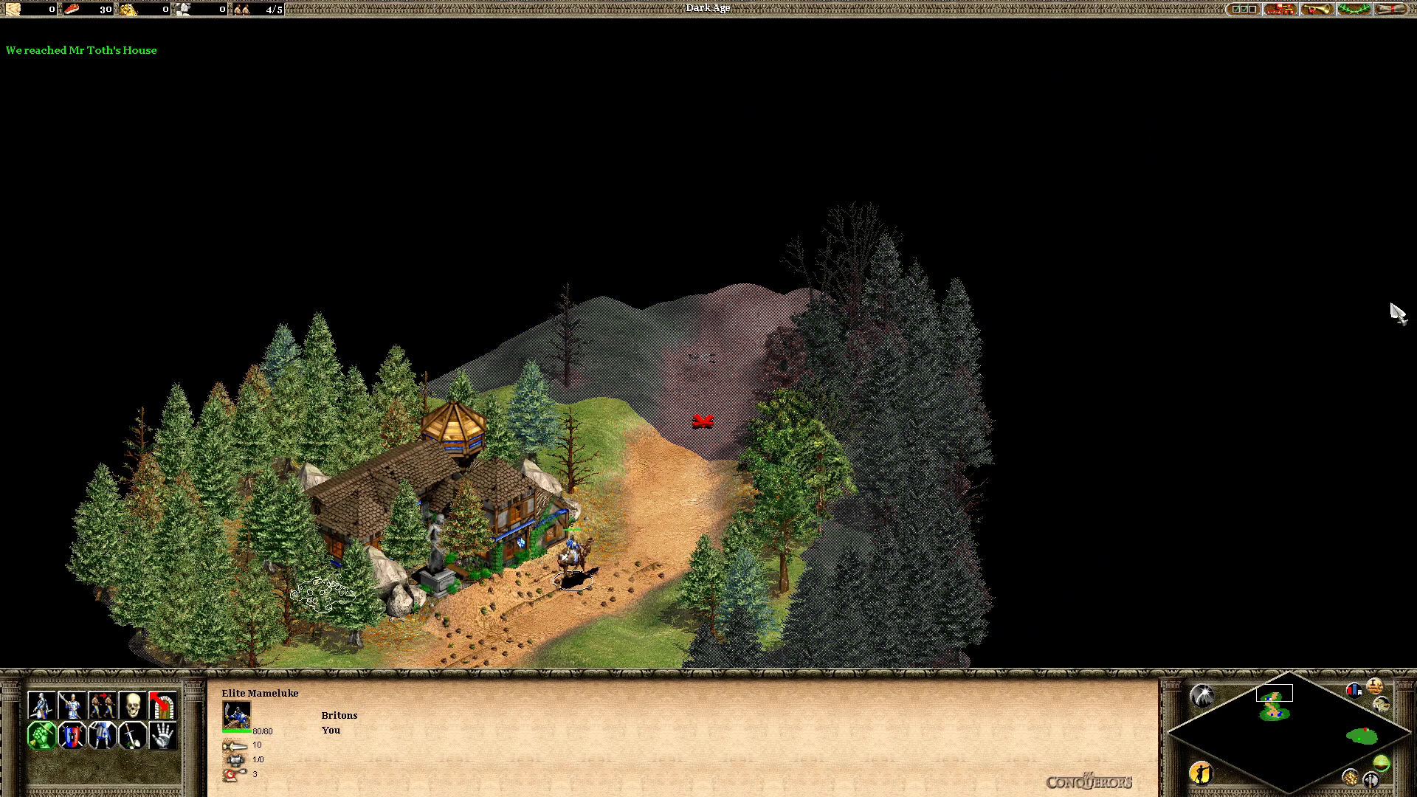
Ride the Elite Mameluke along the road beyond Mr Toth's house and kill the wolf.
right_click(791, 227)
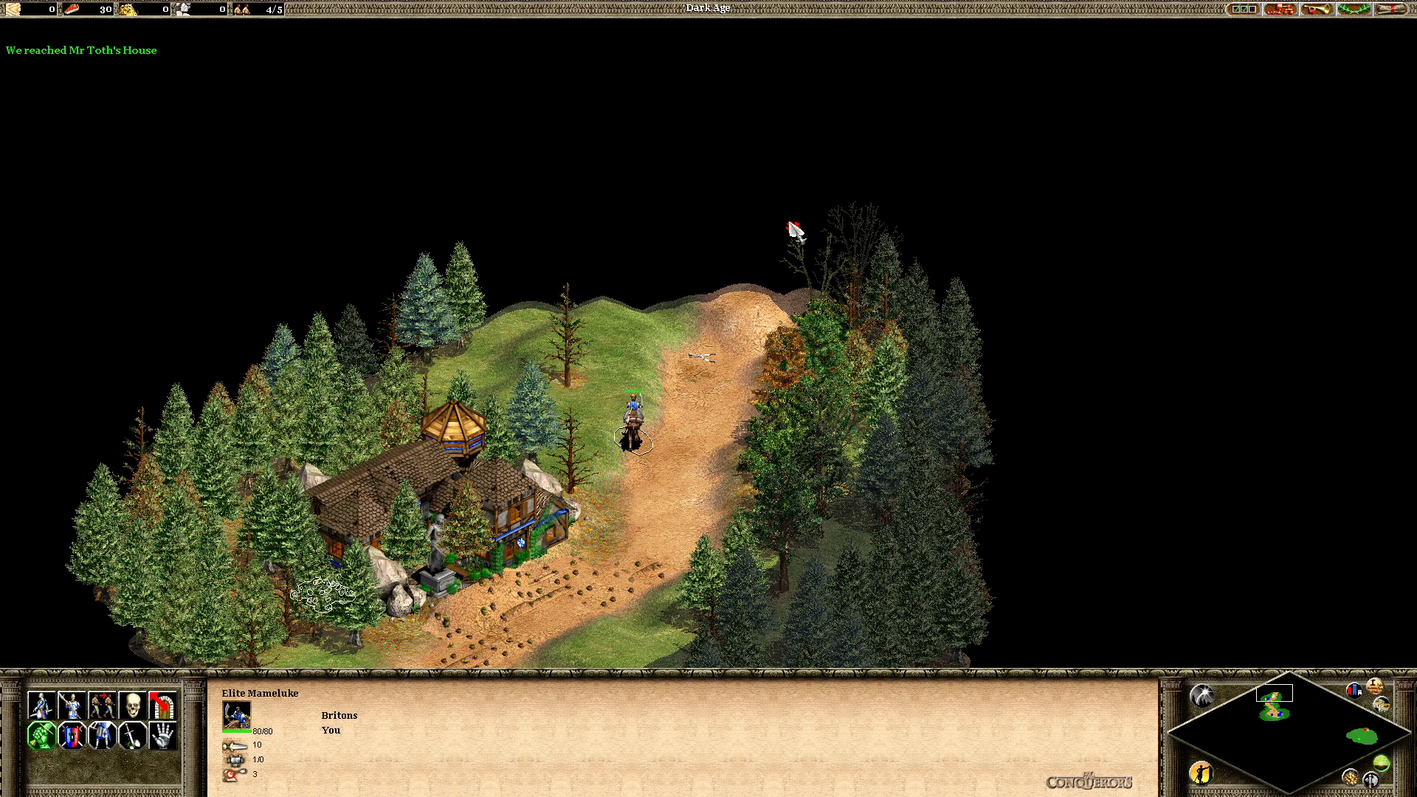
key(space)
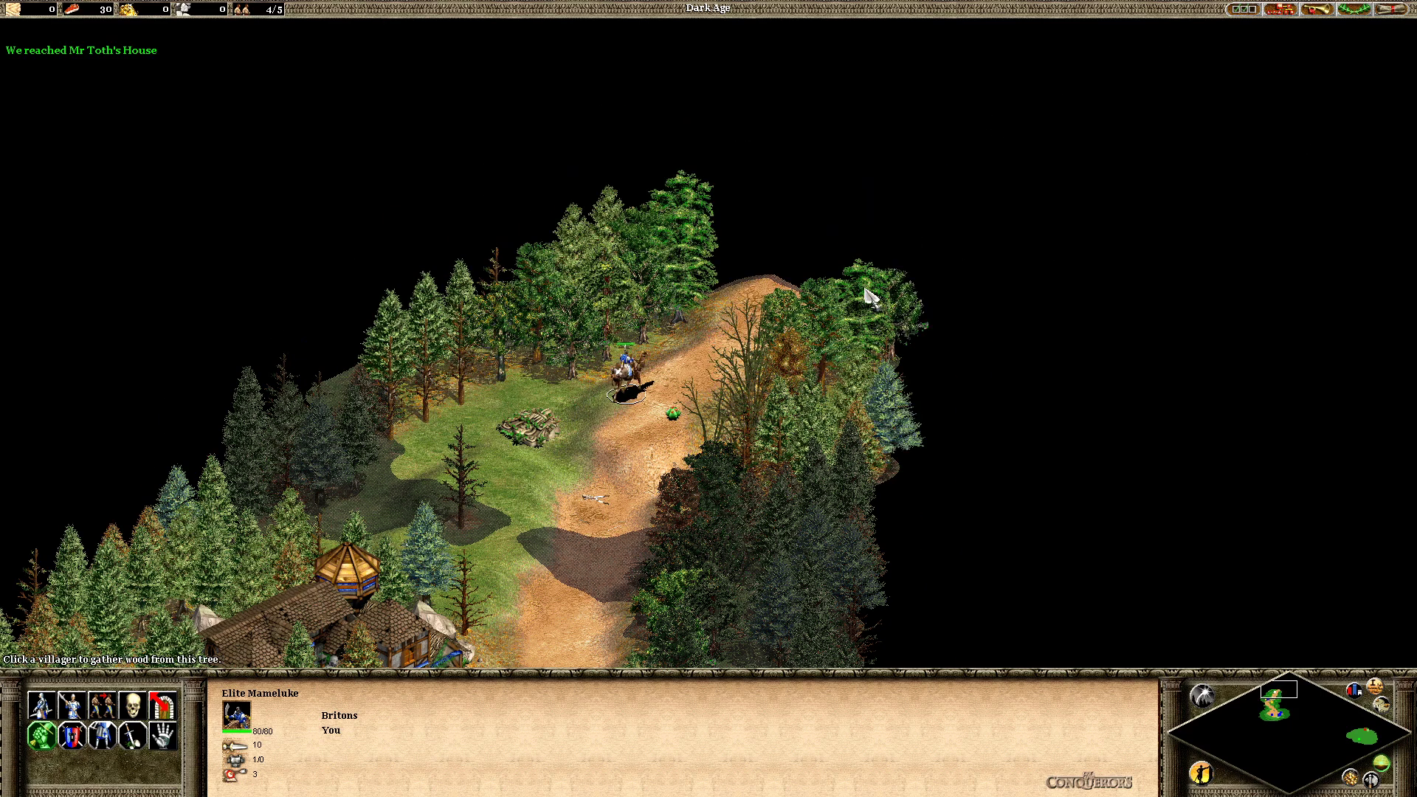
right_click(1029, 262)
mouse_move(1029, 262)
middle_down()
mouse_move(851, 362)
mouse_move(639, 510)
middle_up()
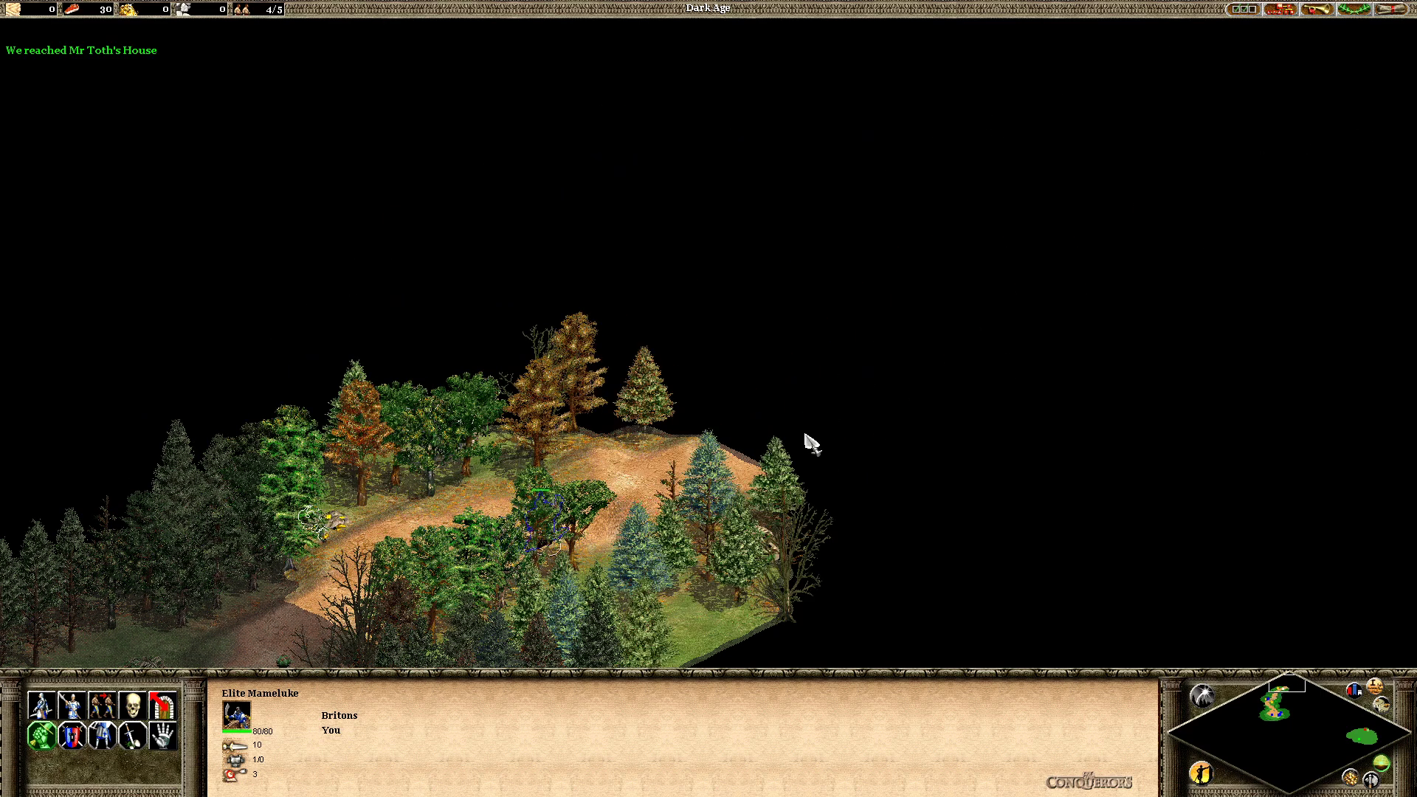
click(821, 448)
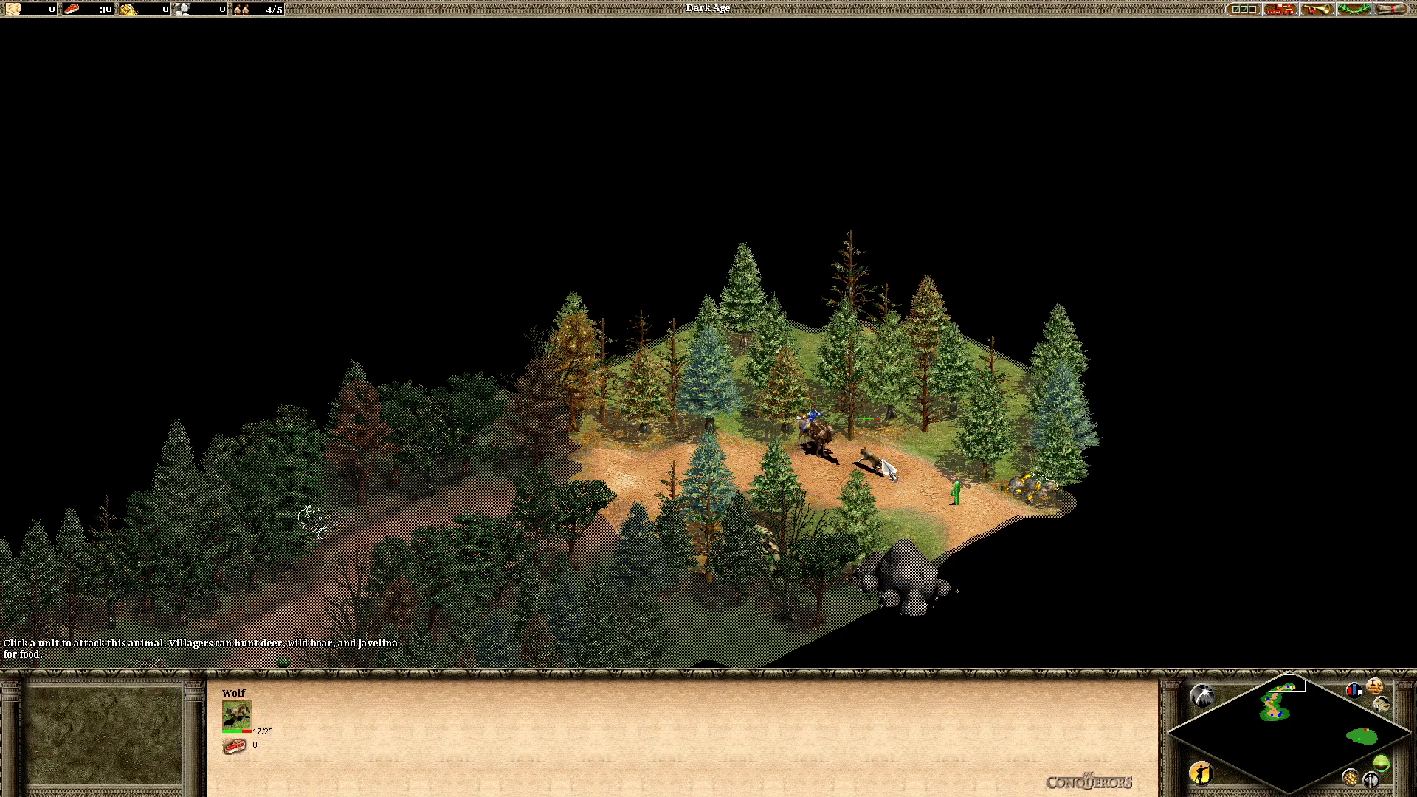
click(813, 435)
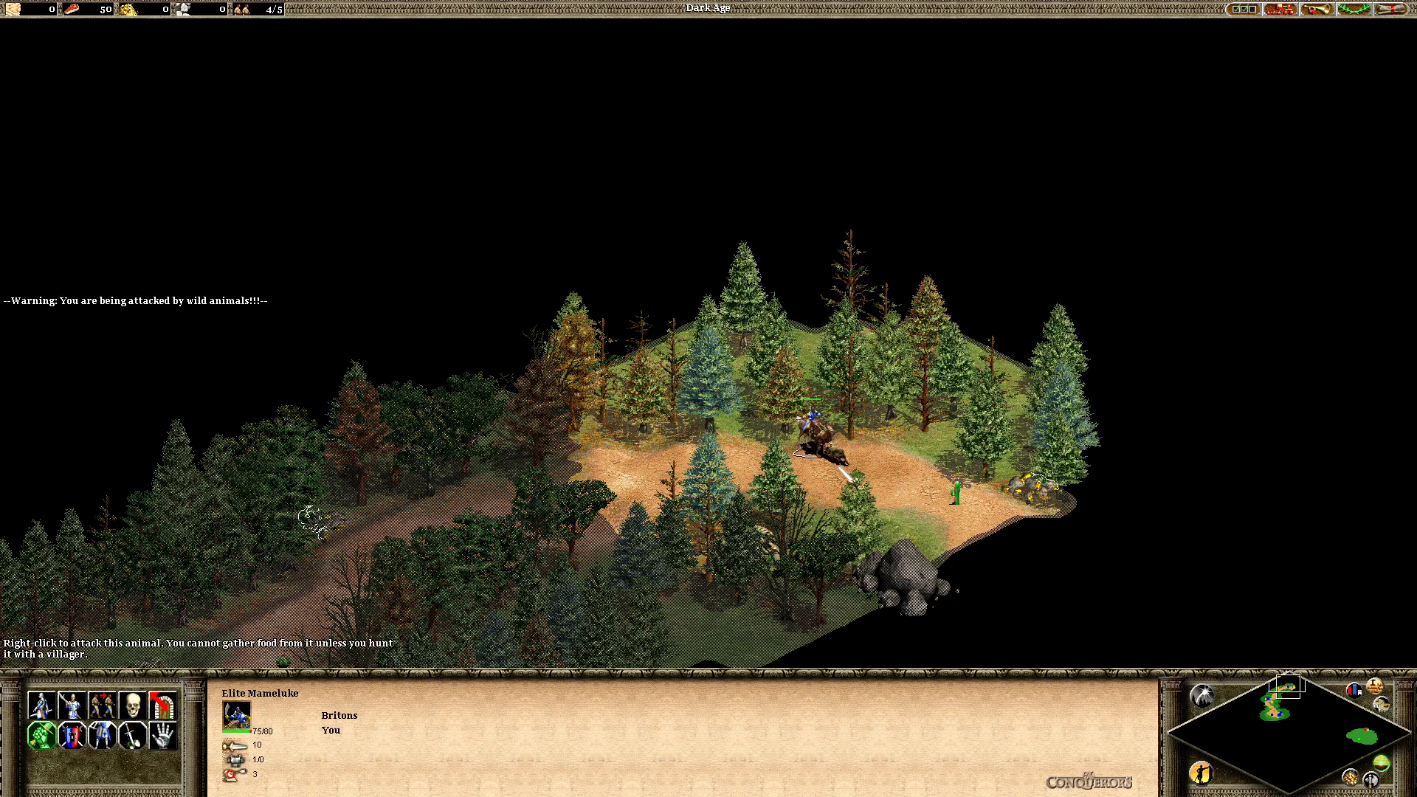
click(821, 465)
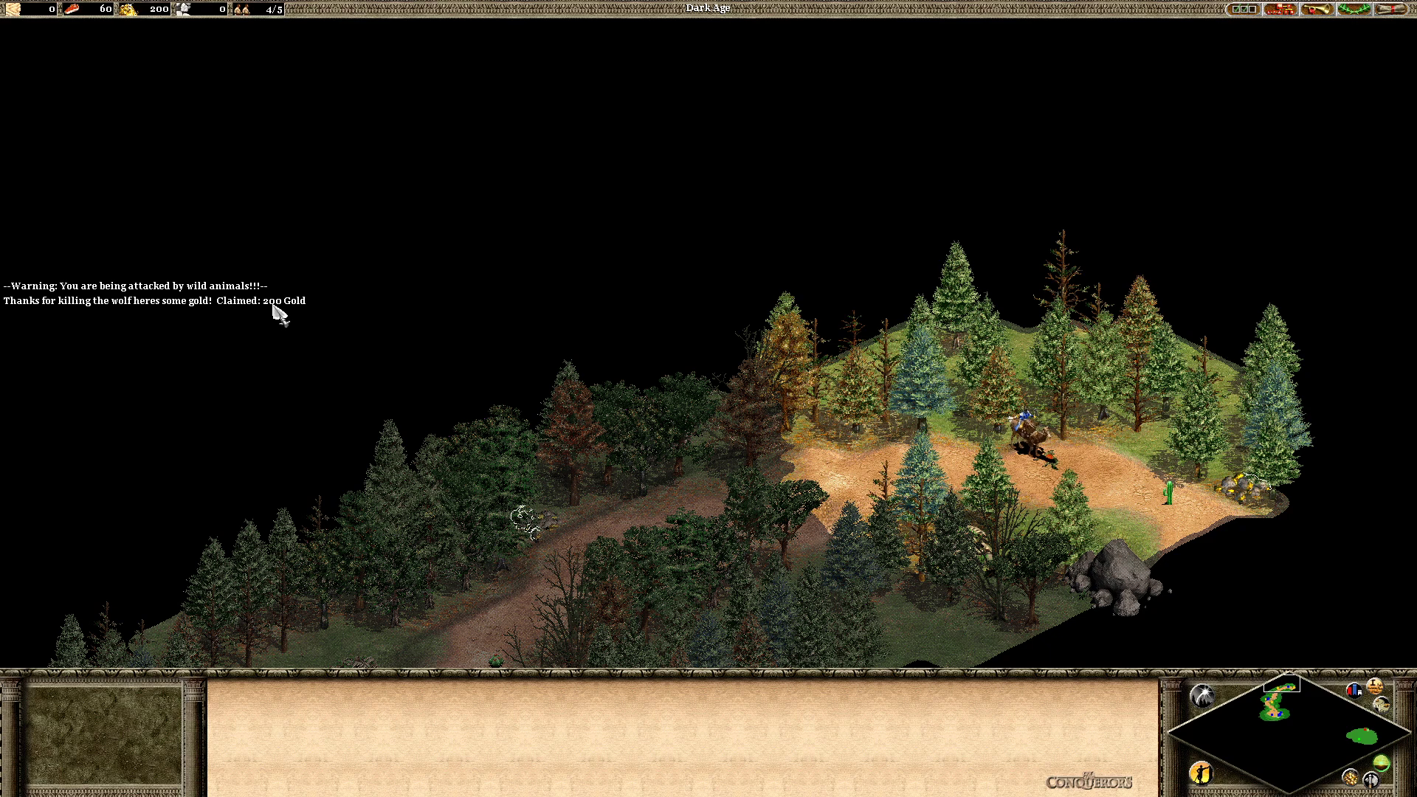
Ride the Elite Mameluke back down the road past Mr Toth's house and quit the playtest to the editor.
click(921, 435)
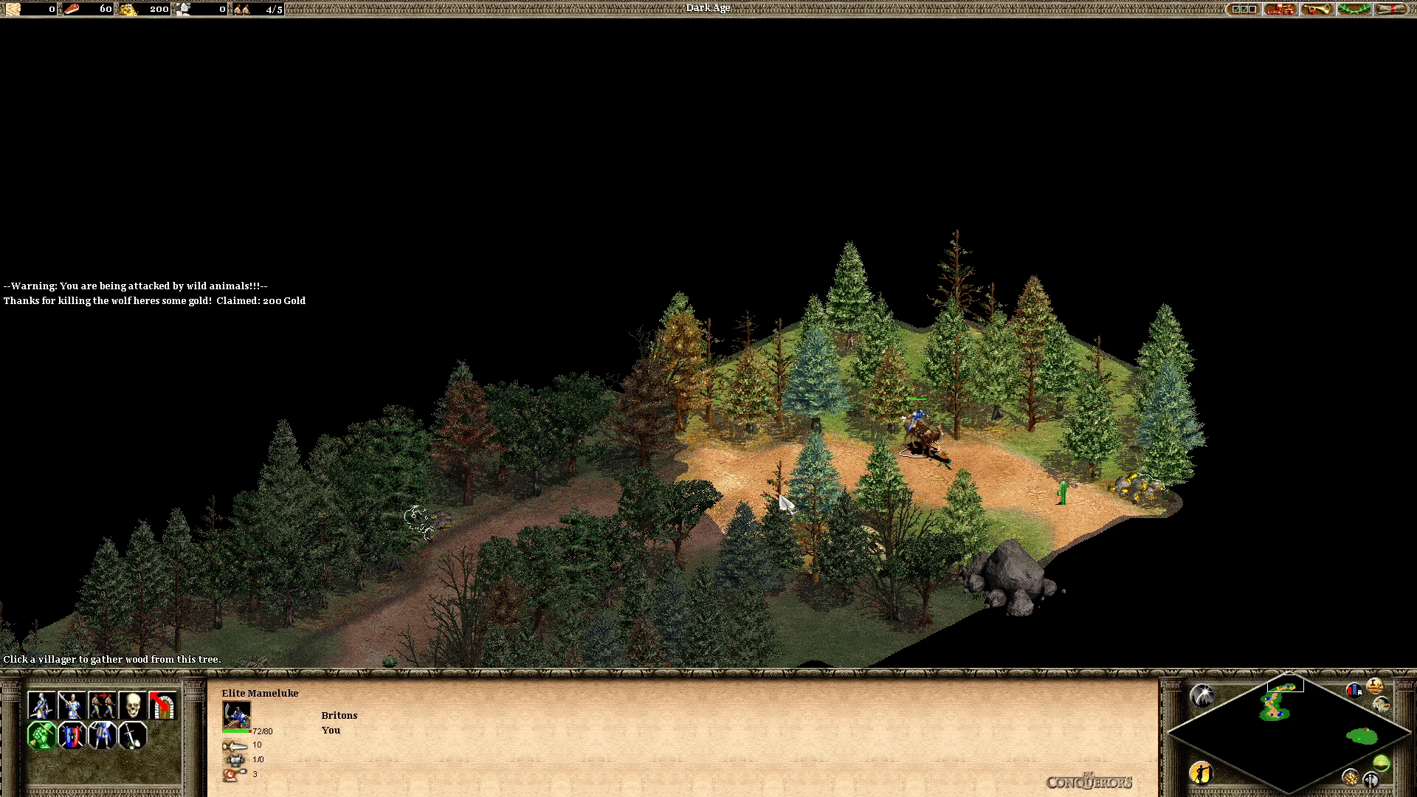
right_click(640, 534)
key(Down)
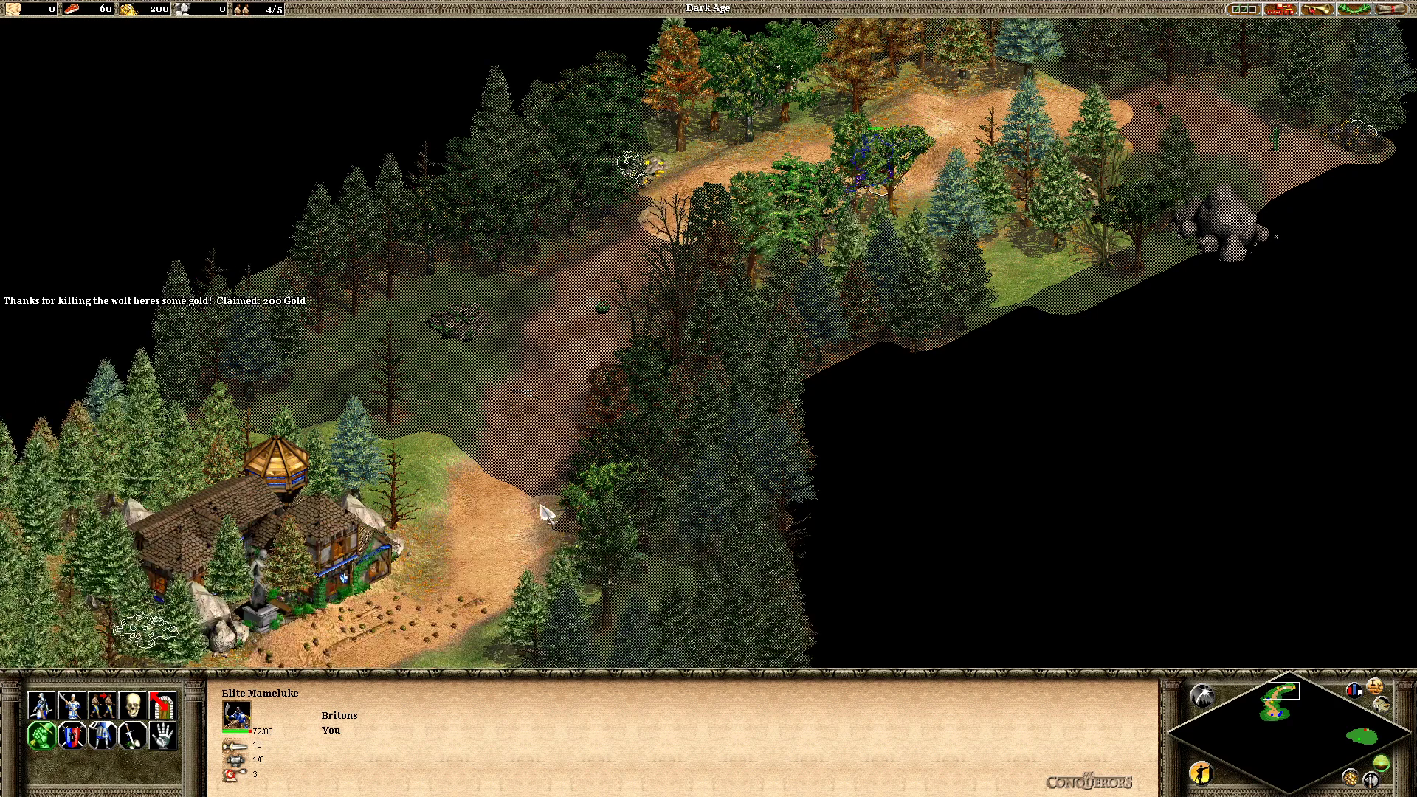
right_click(480, 459)
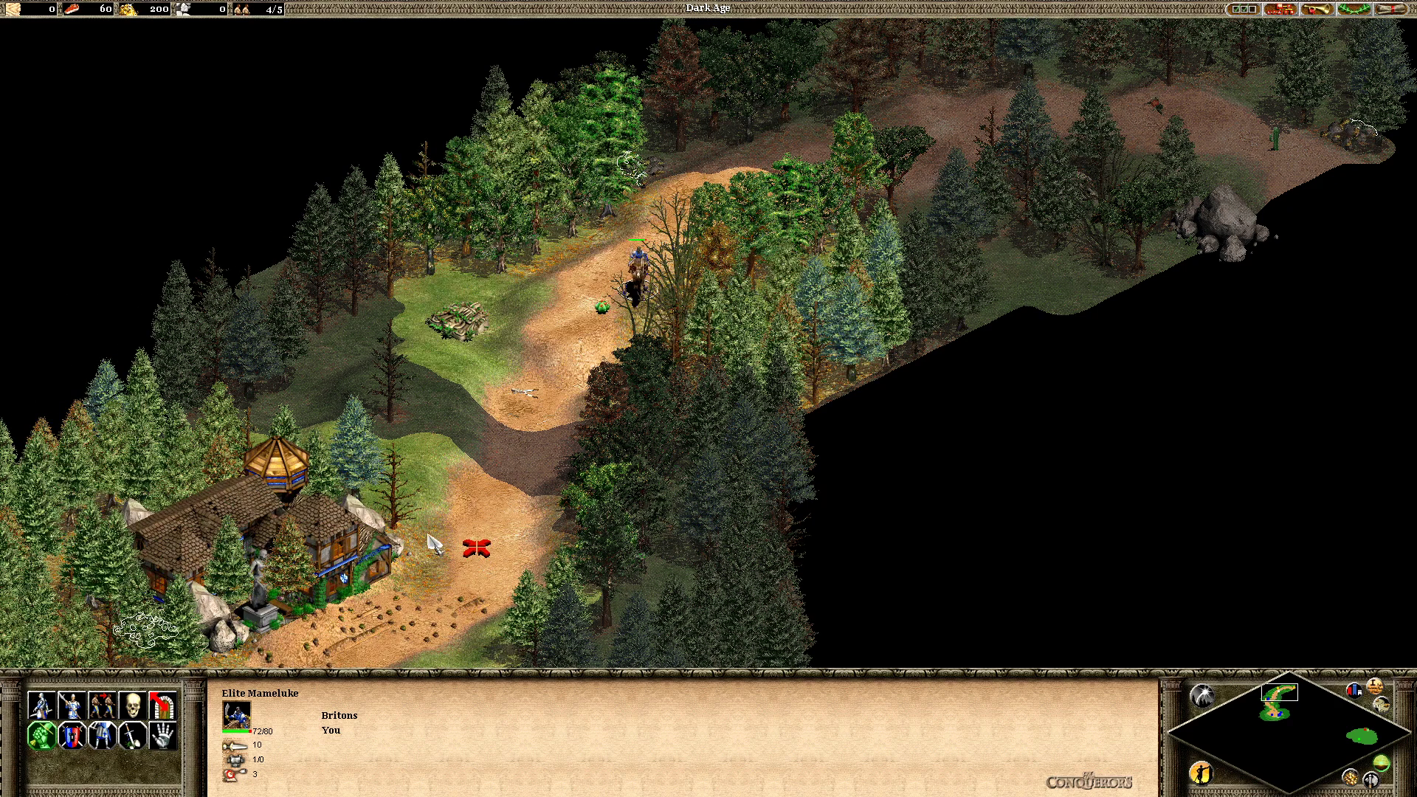
mouse_move(547, 9)
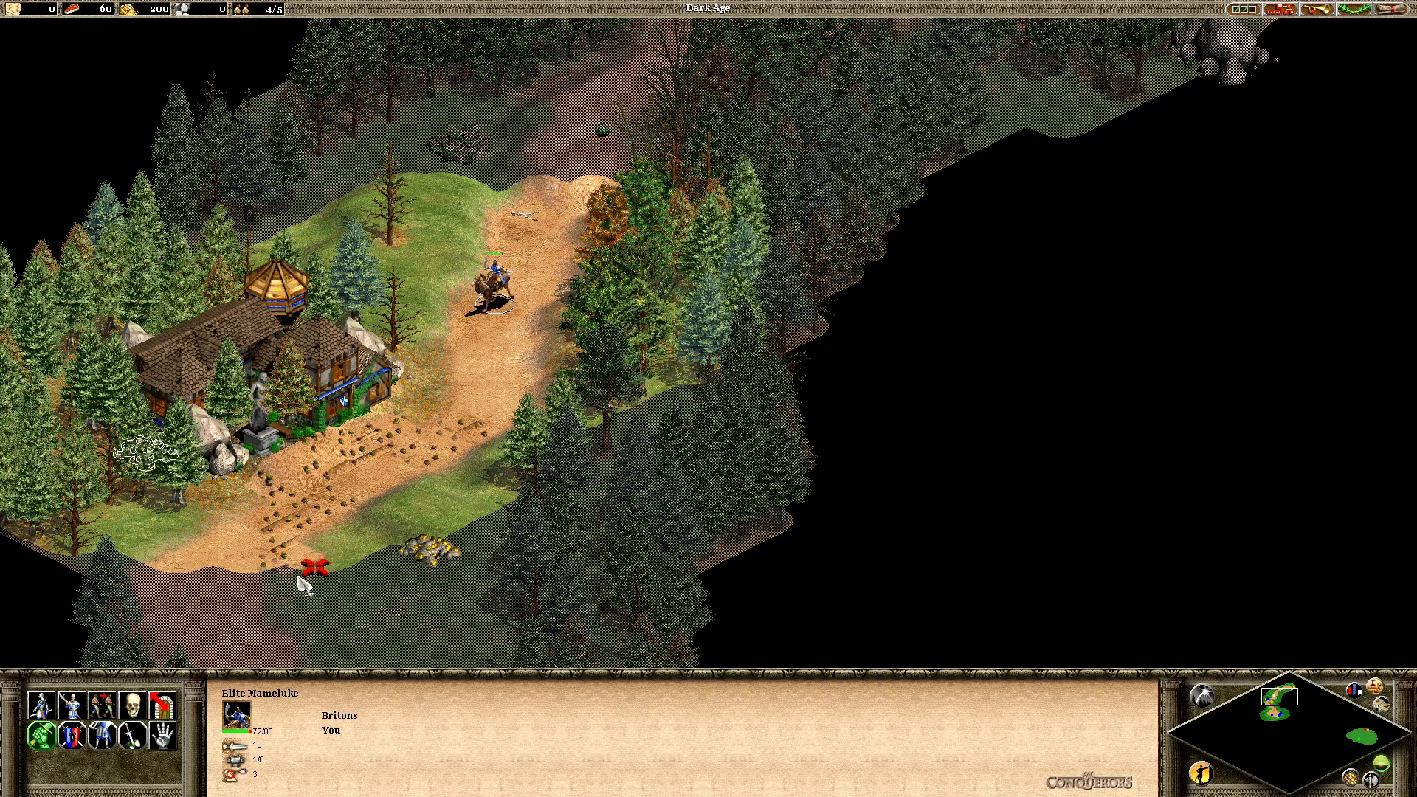
key(Up)
key(Right)
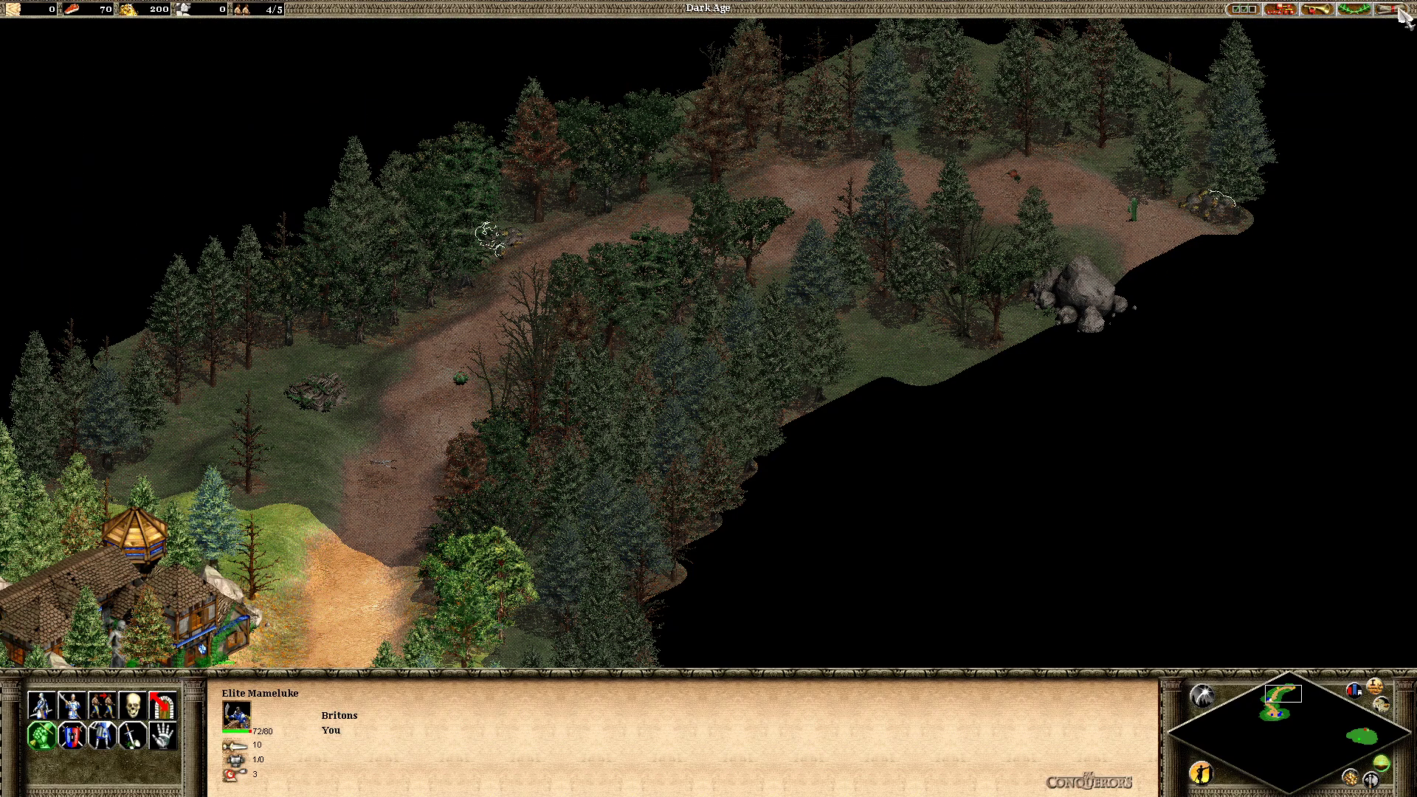
key(F10)
click(745, 303)
click(659, 413)
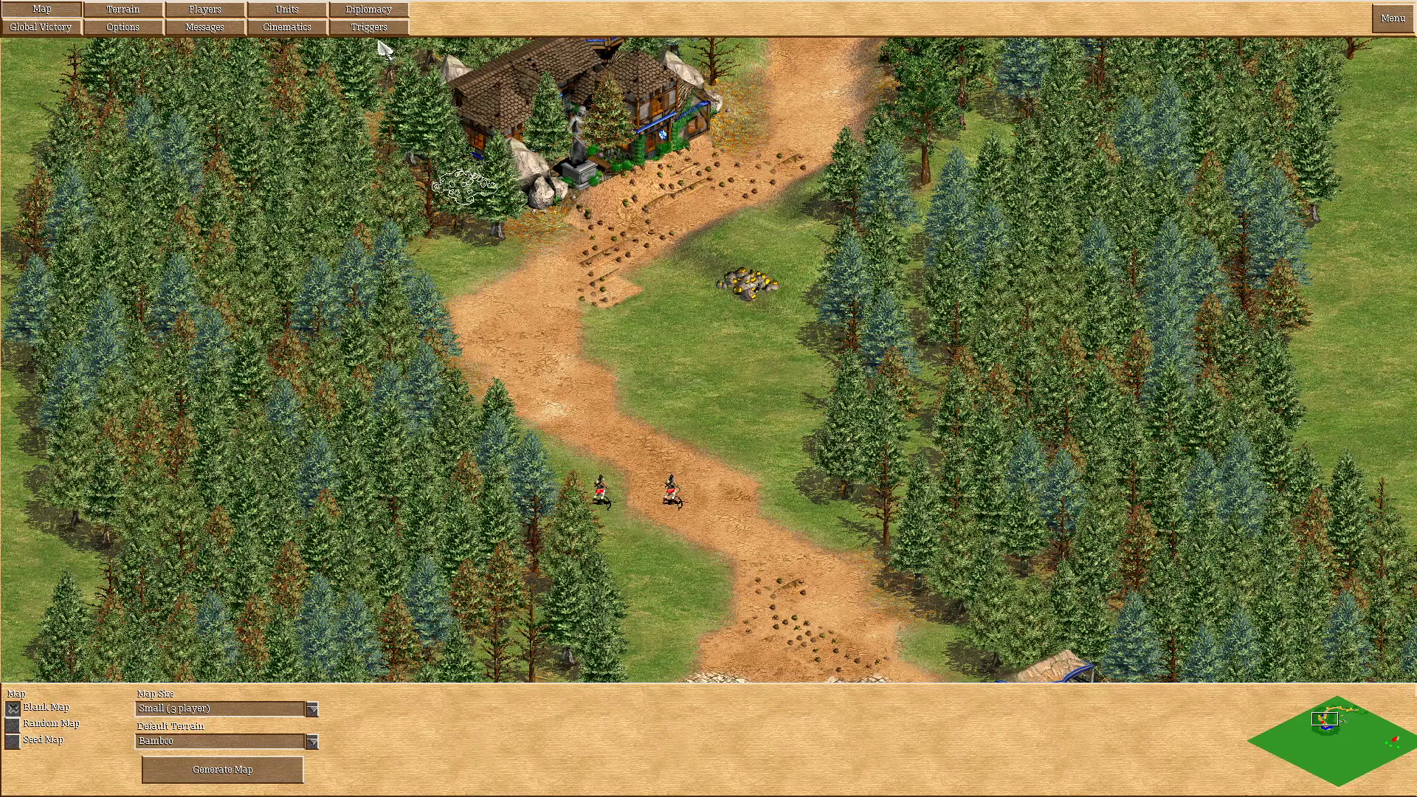
Add a Deactivate Trigger effect to the Reward trigger that deactivates the Objective Mr Toth trigger.
click(369, 26)
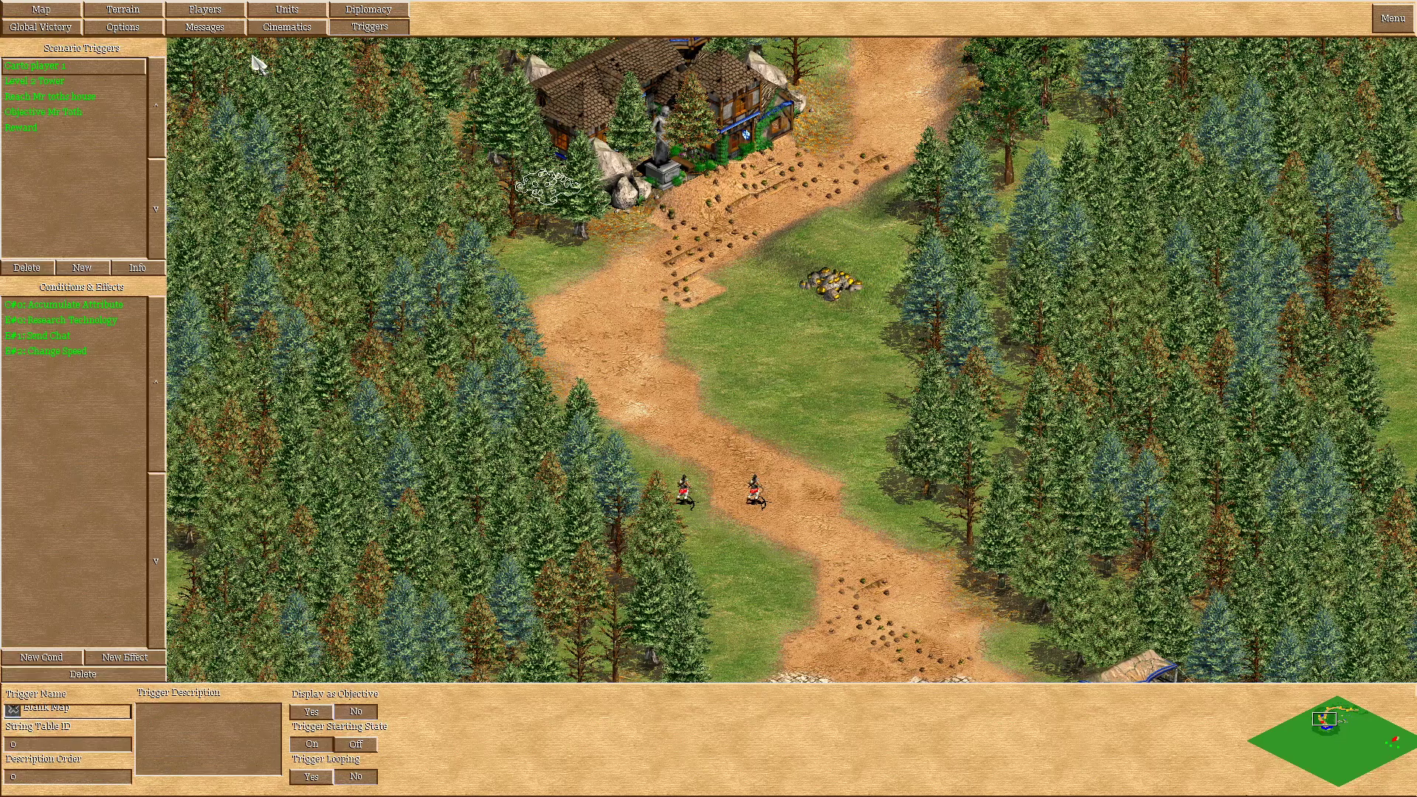
click(20, 129)
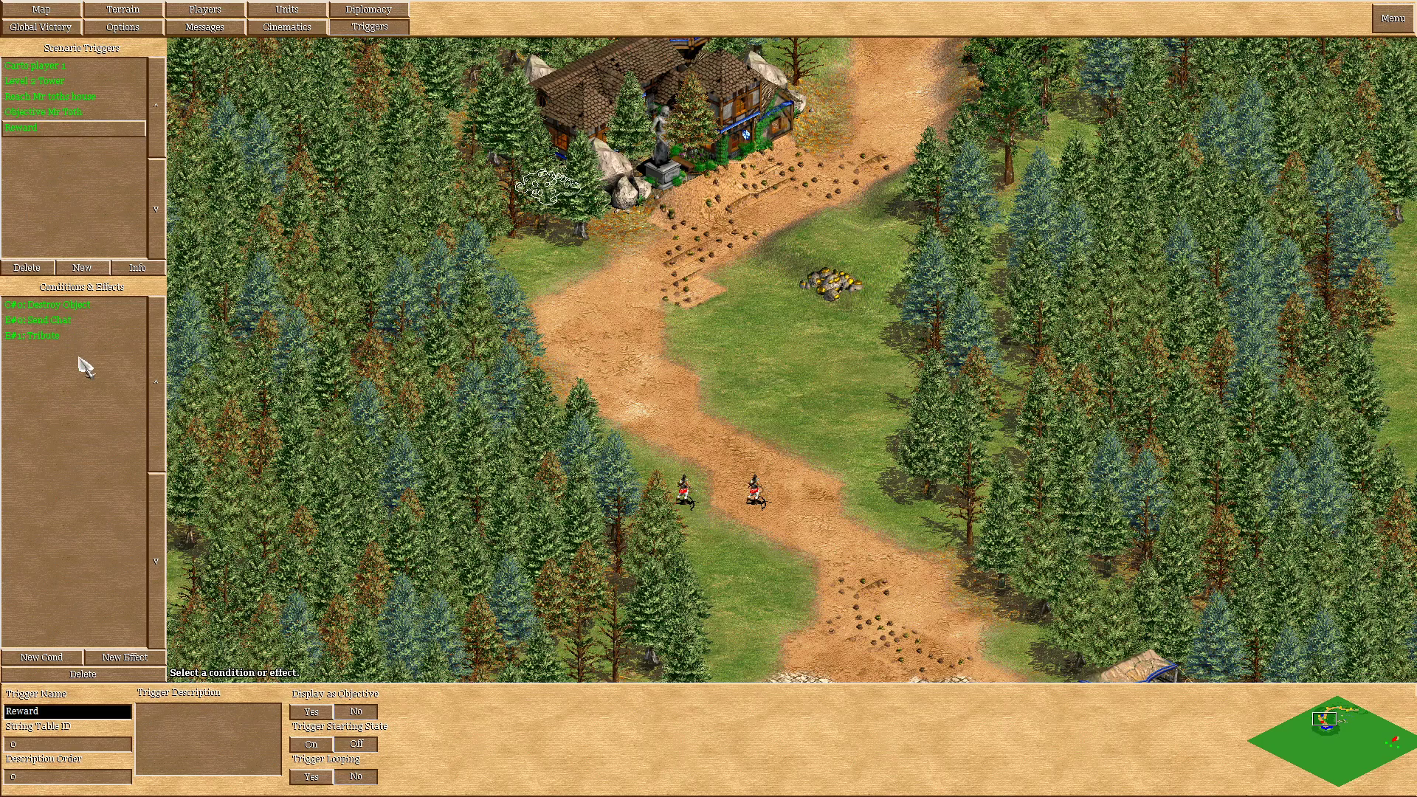
click(125, 657)
click(146, 709)
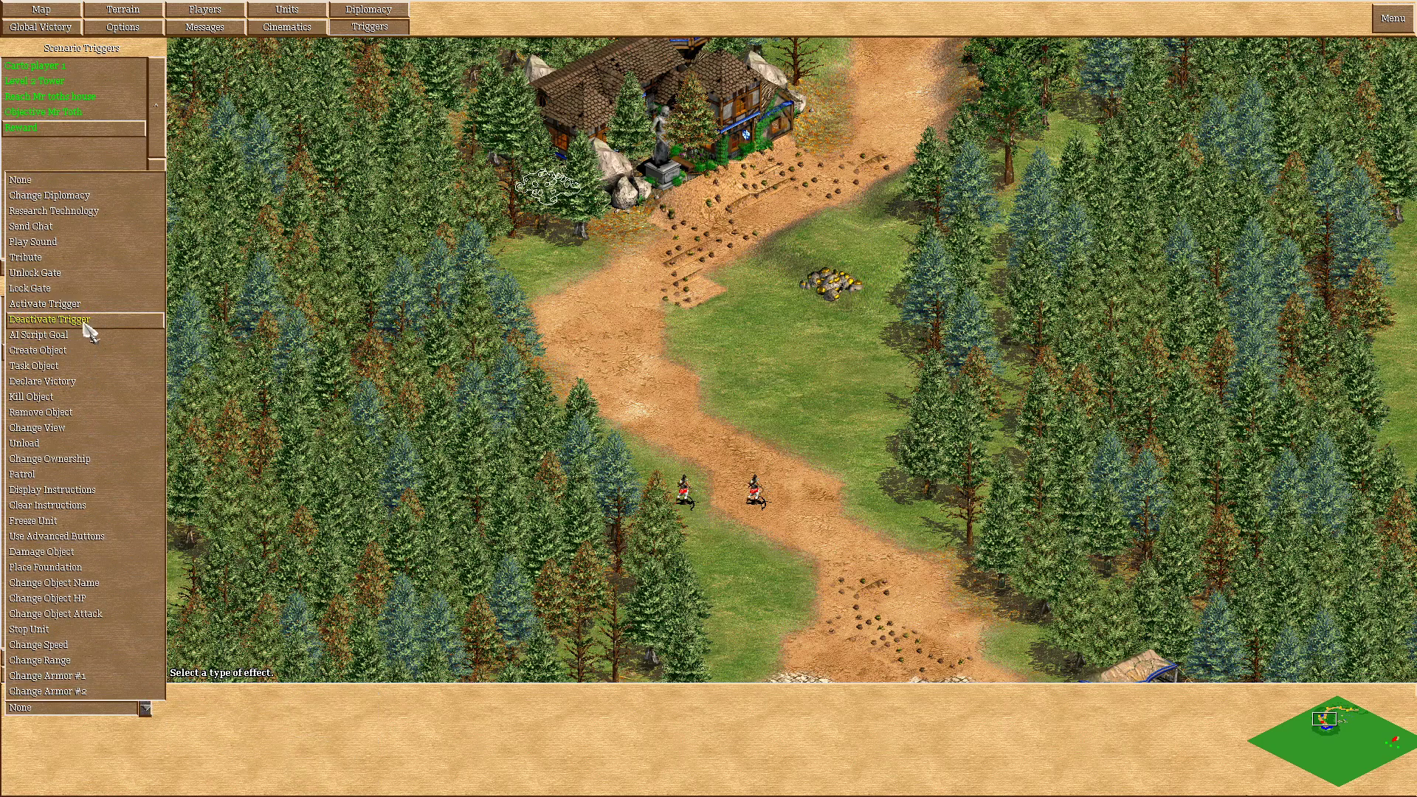
click(49, 319)
click(145, 753)
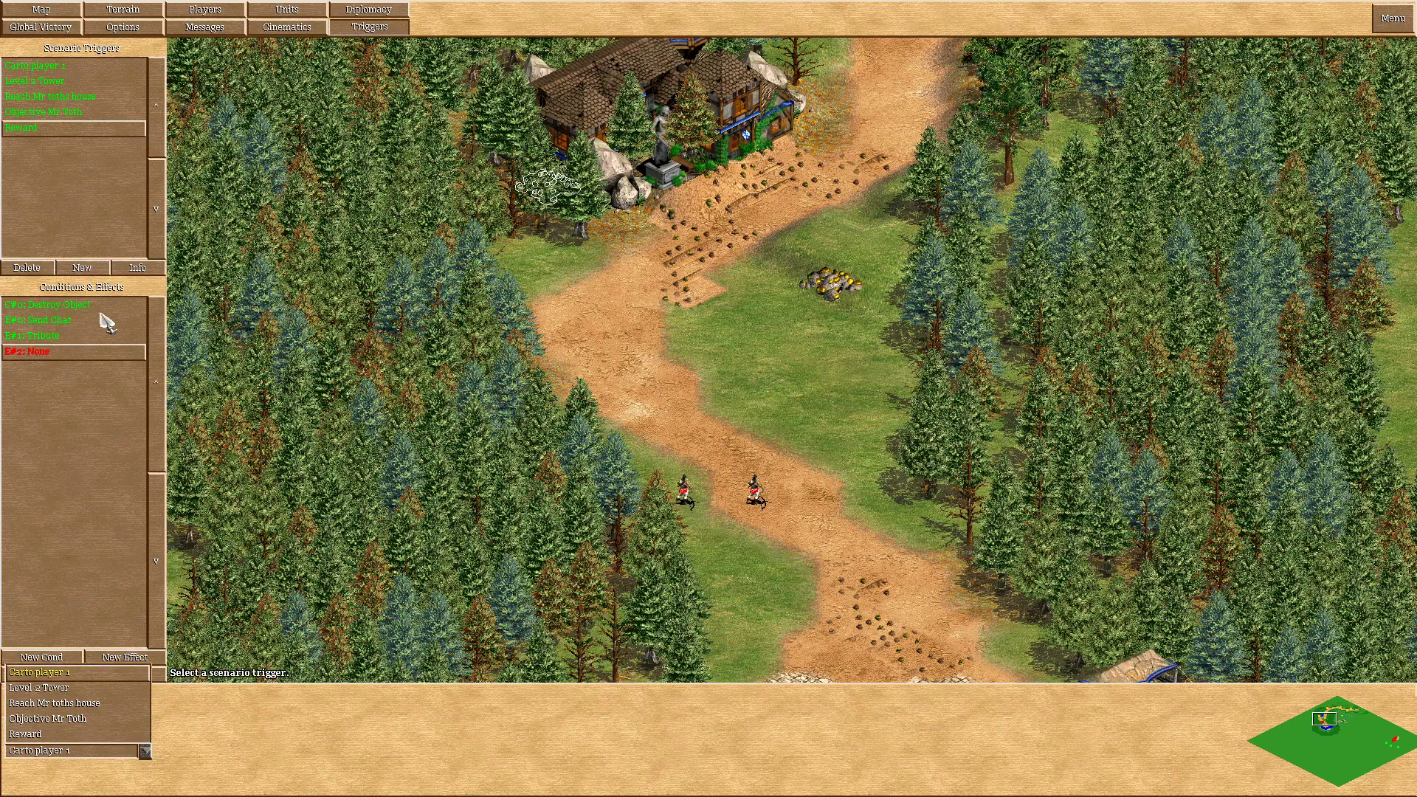
click(43, 720)
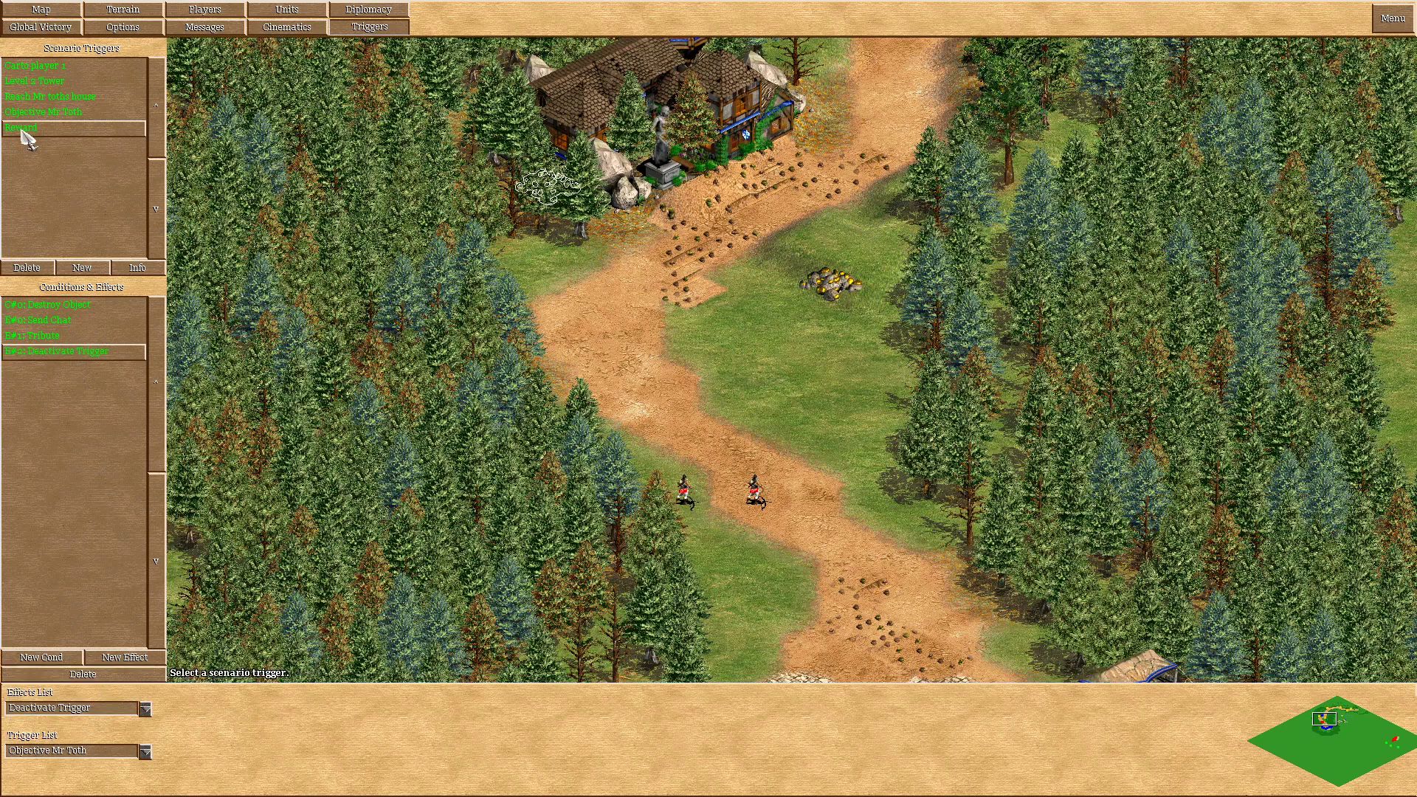
Review the settings of the Objective Mr Toth, Reward and Reach Mr toths house triggers, including the Reward trigger's Destroy Object condition.
click(45, 116)
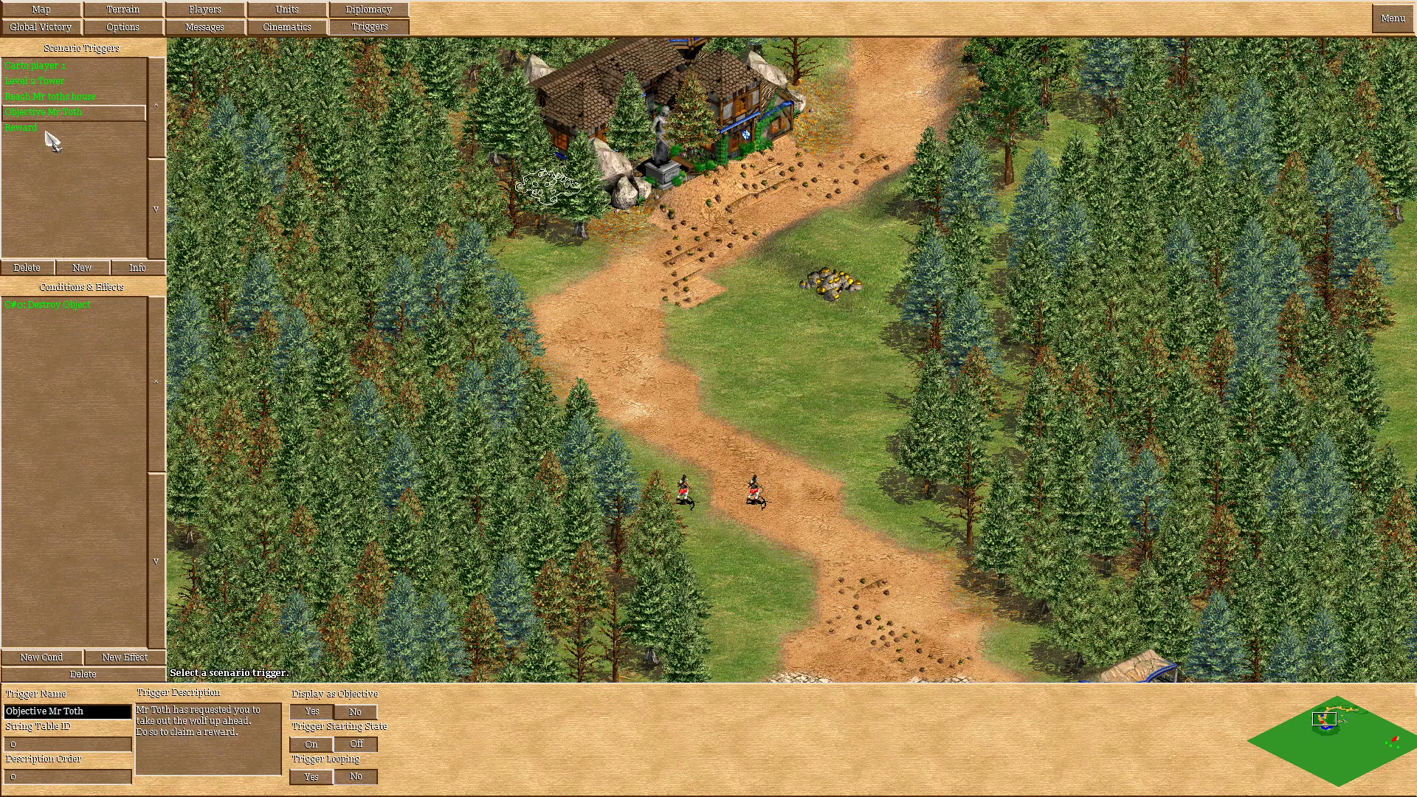
click(22, 130)
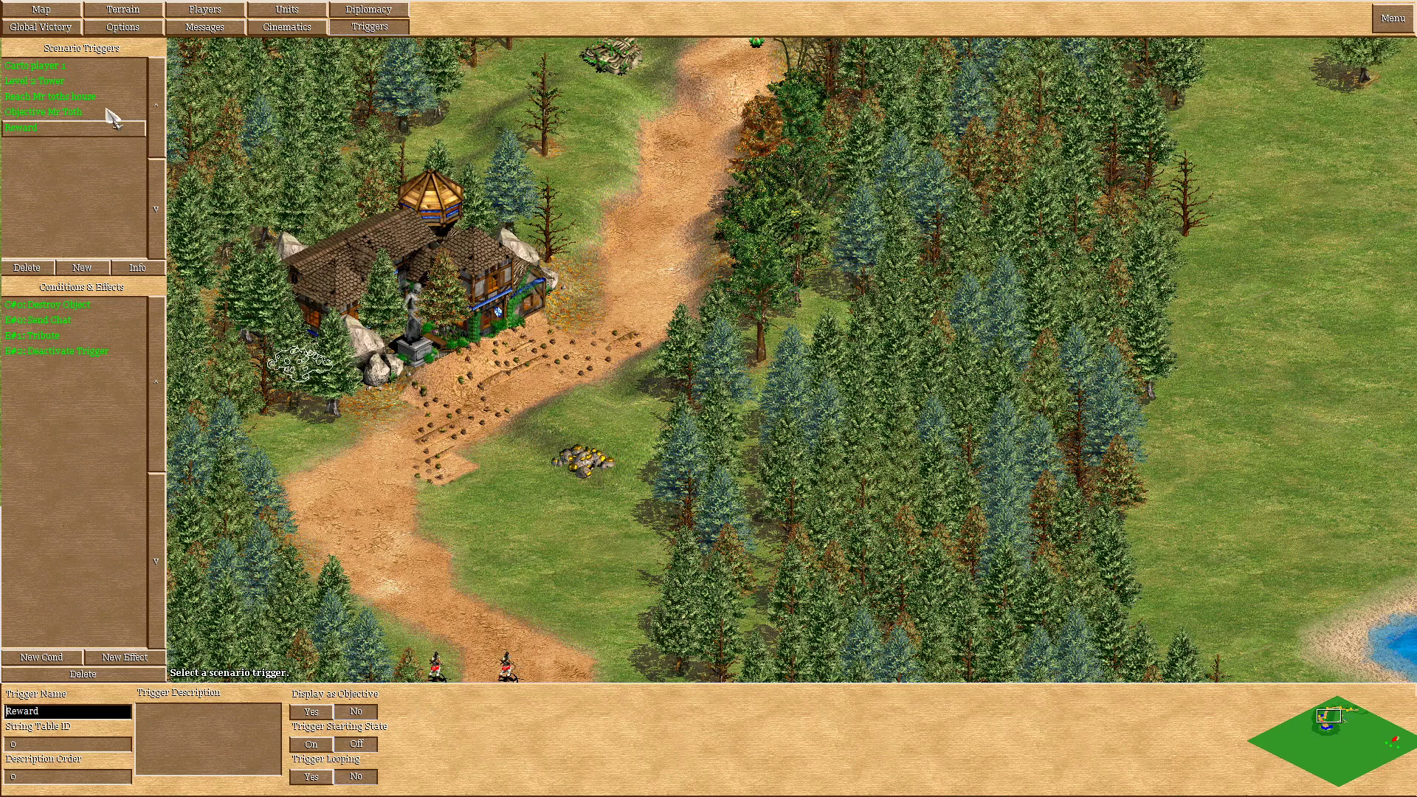
click(57, 307)
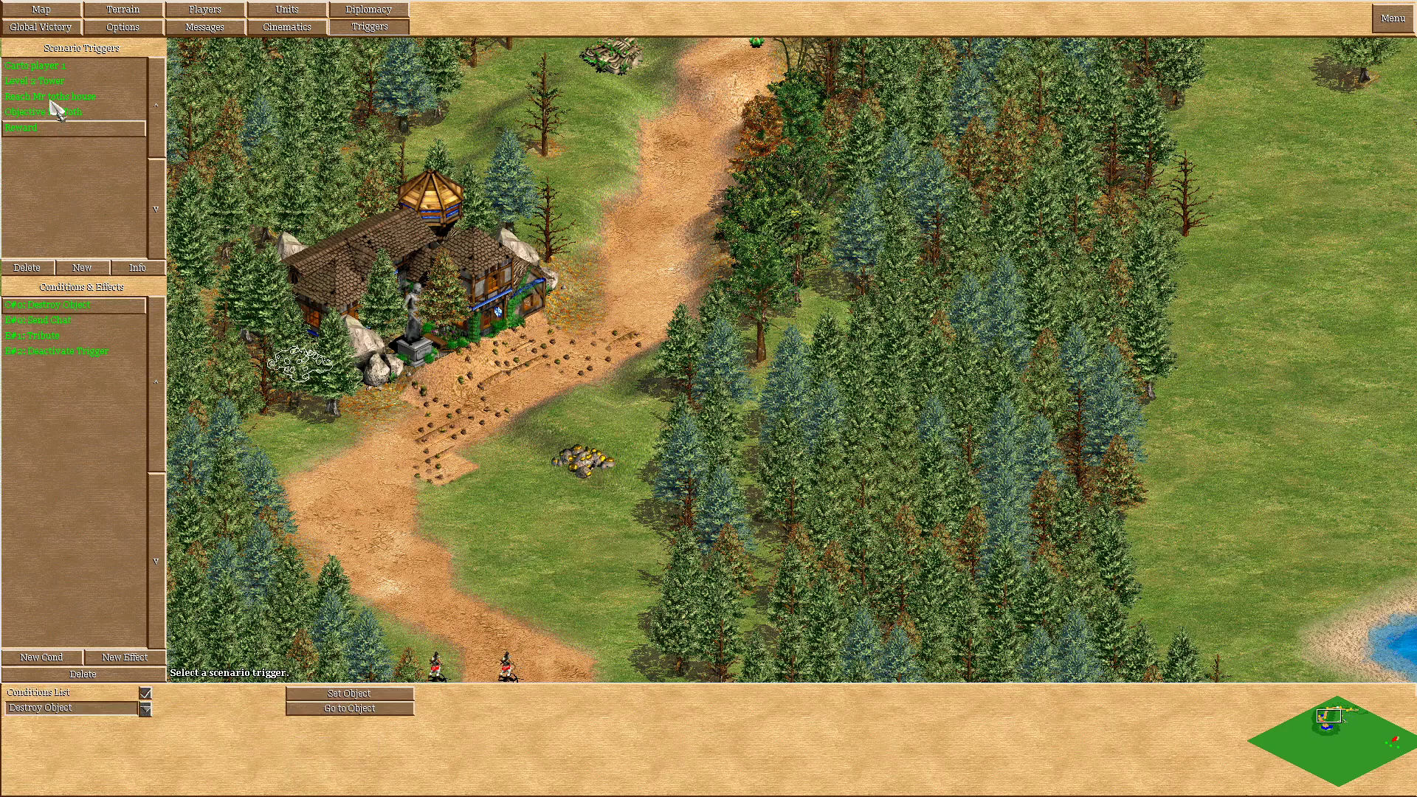
click(50, 113)
click(59, 96)
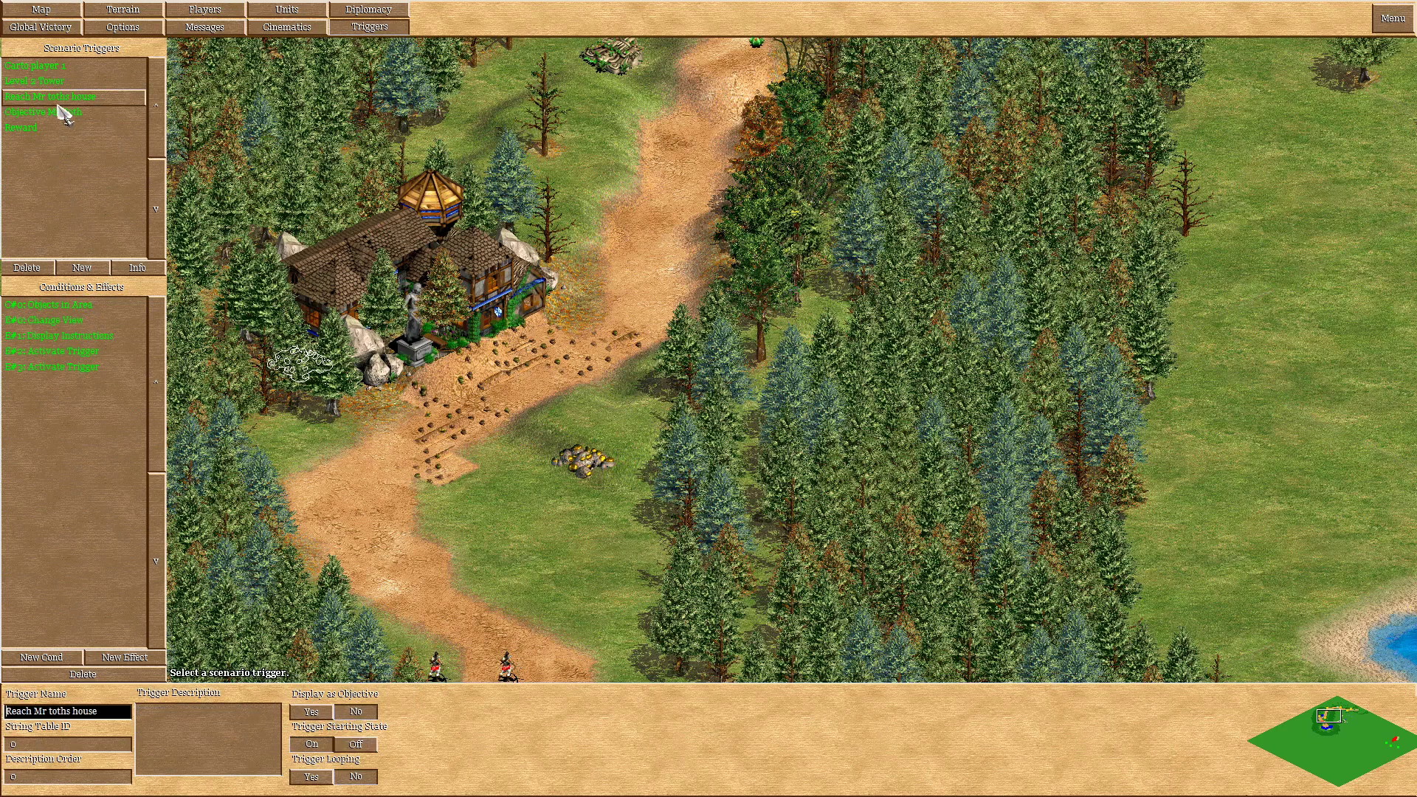
click(60, 111)
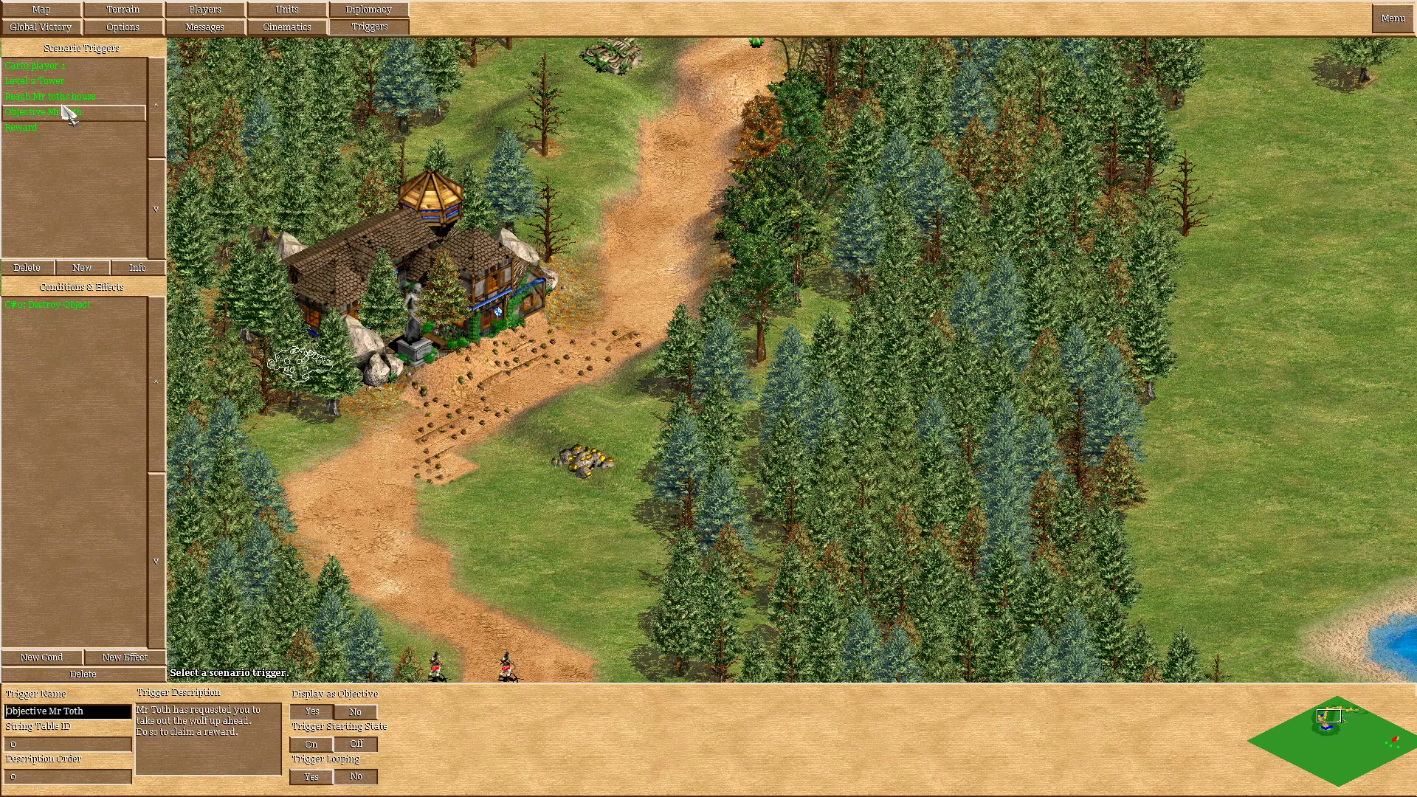
click(66, 101)
click(84, 117)
mouse_move(986, 10)
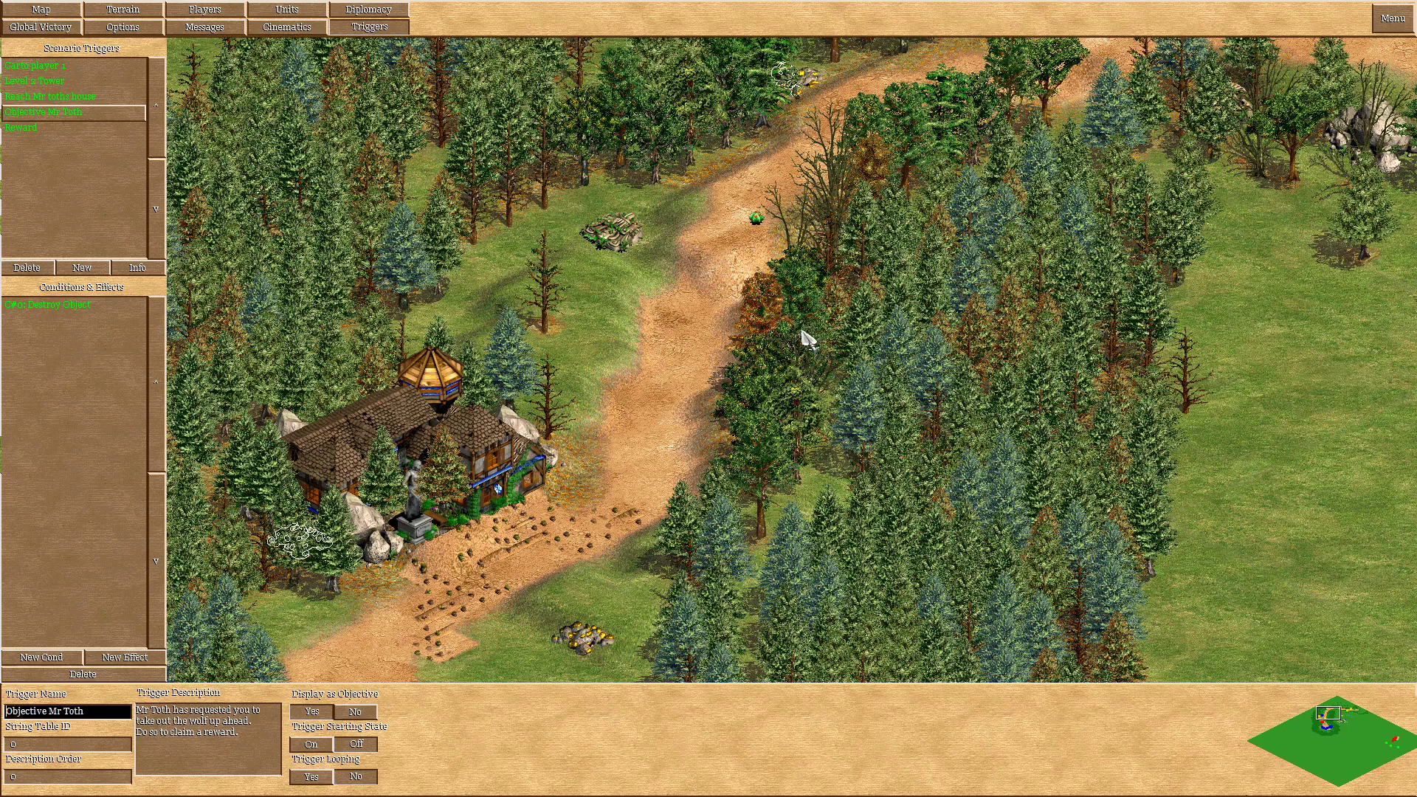